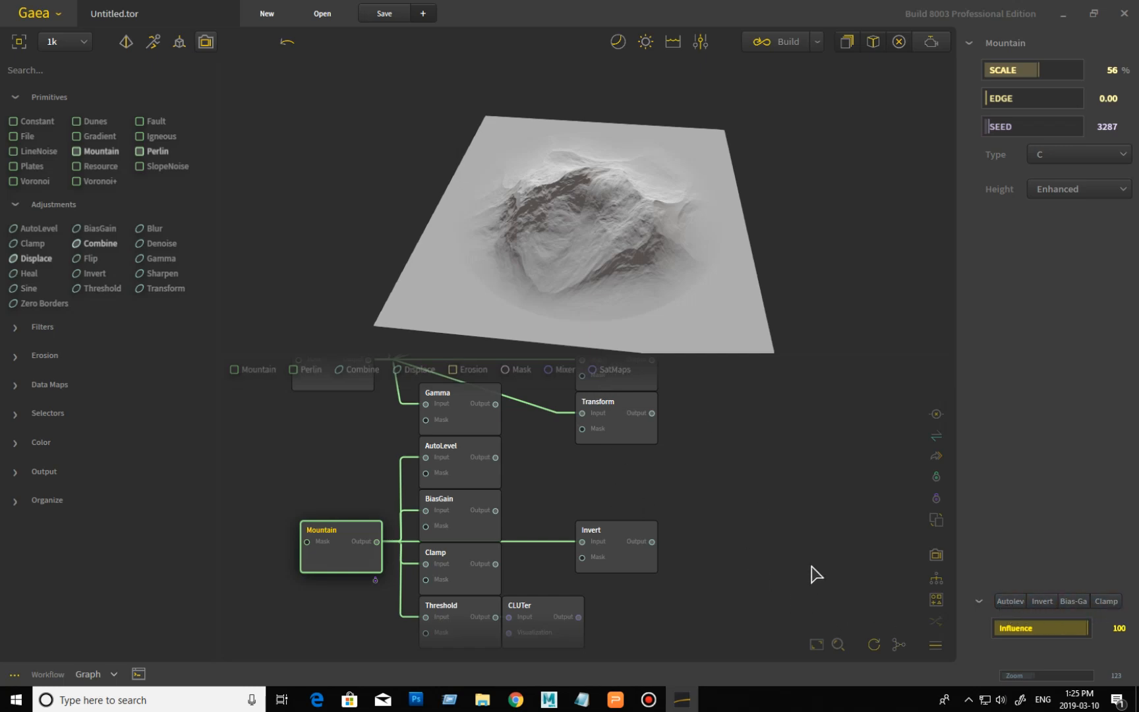
Preview the Threshold node's output on the terrain from several angles, with the post-process settings collapsed.
click(975, 602)
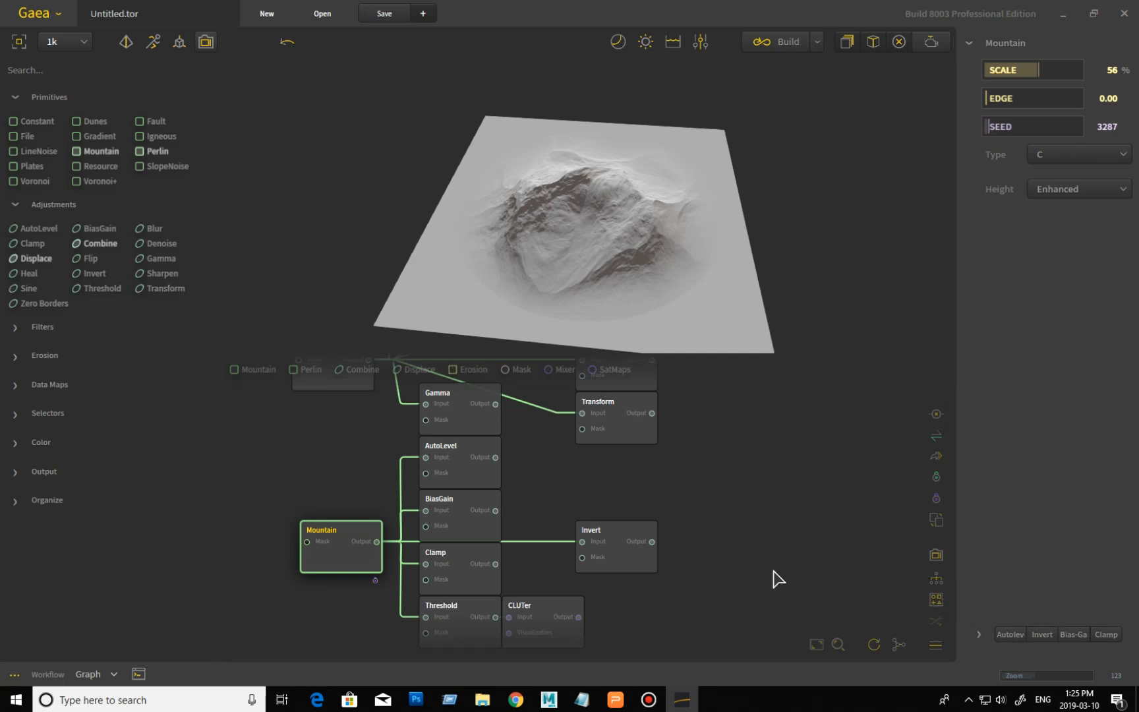
mouse_move(769, 600)
middle_down()
mouse_move(763, 542)
mouse_move(779, 552)
mouse_move(773, 585)
middle_up()
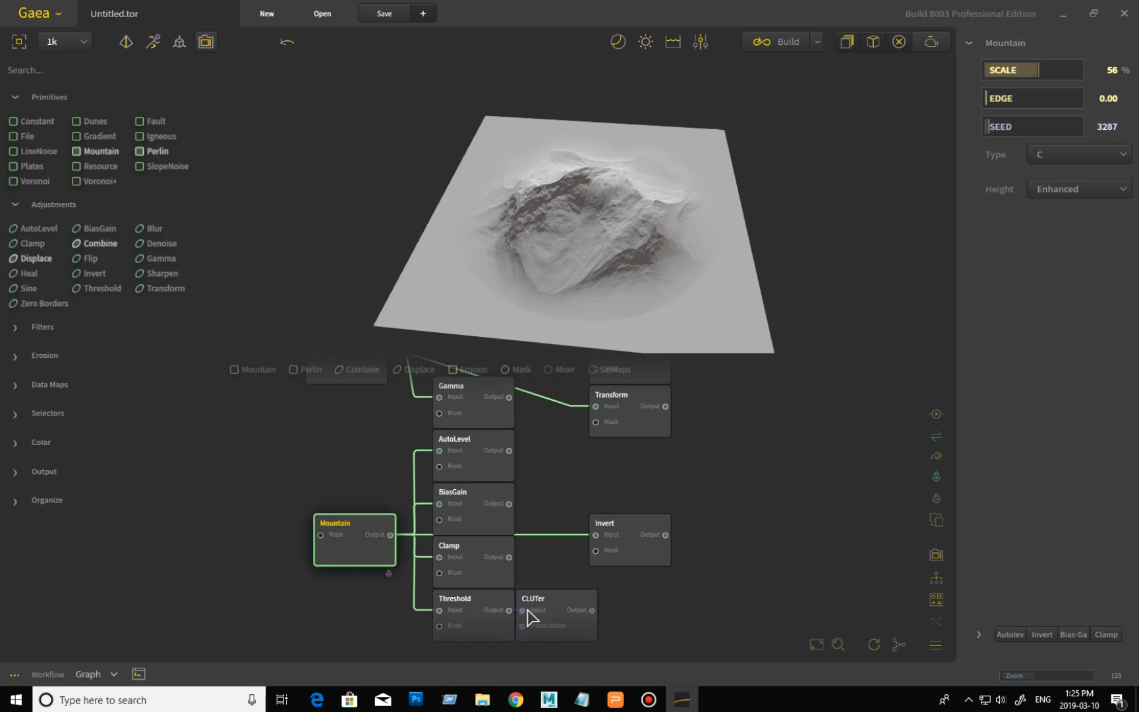
click(474, 601)
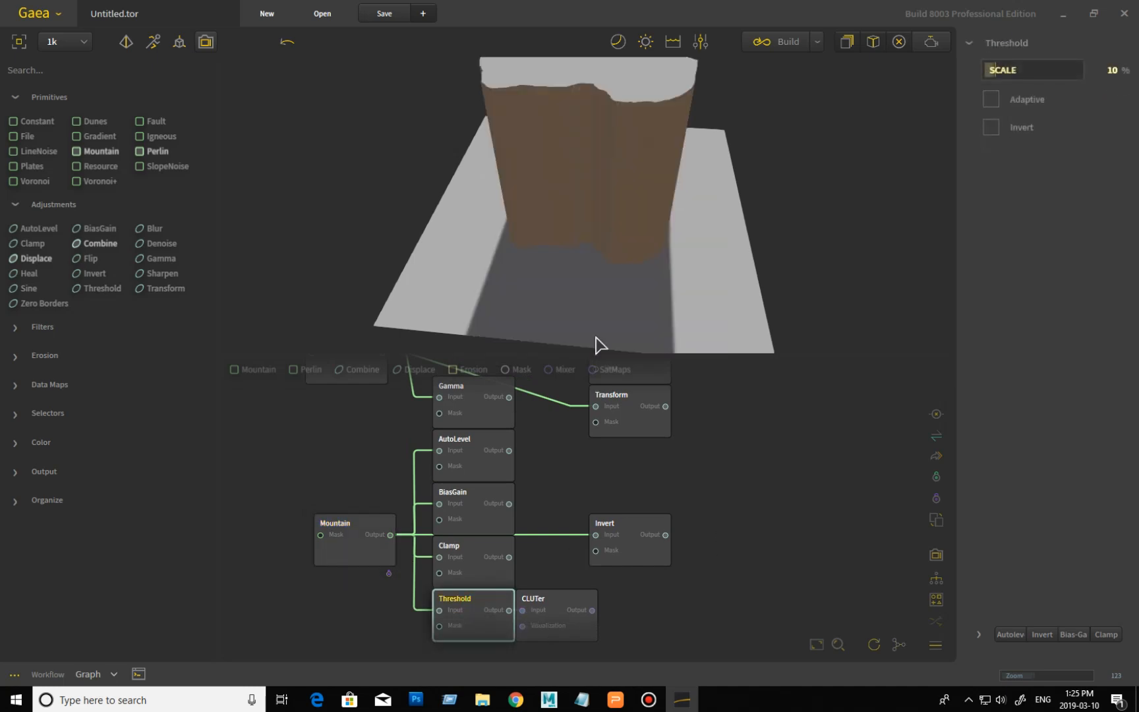
drag(709, 265, 751, 280)
scroll(646, 232, down, 3)
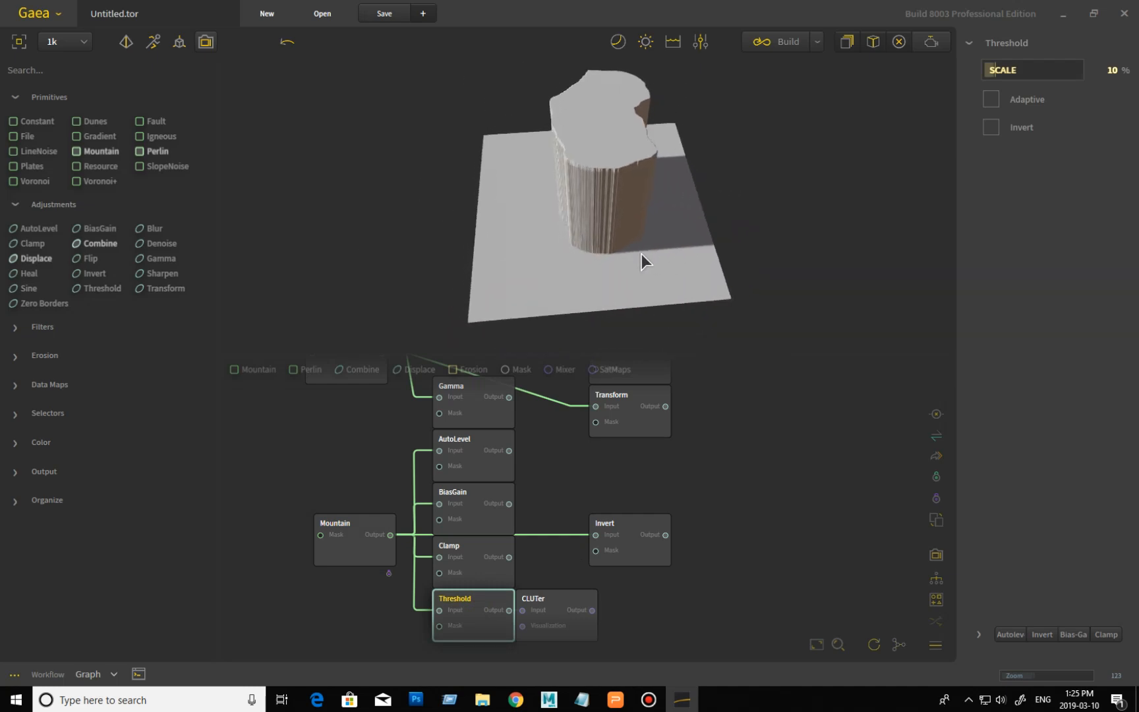
drag(668, 275, 567, 275)
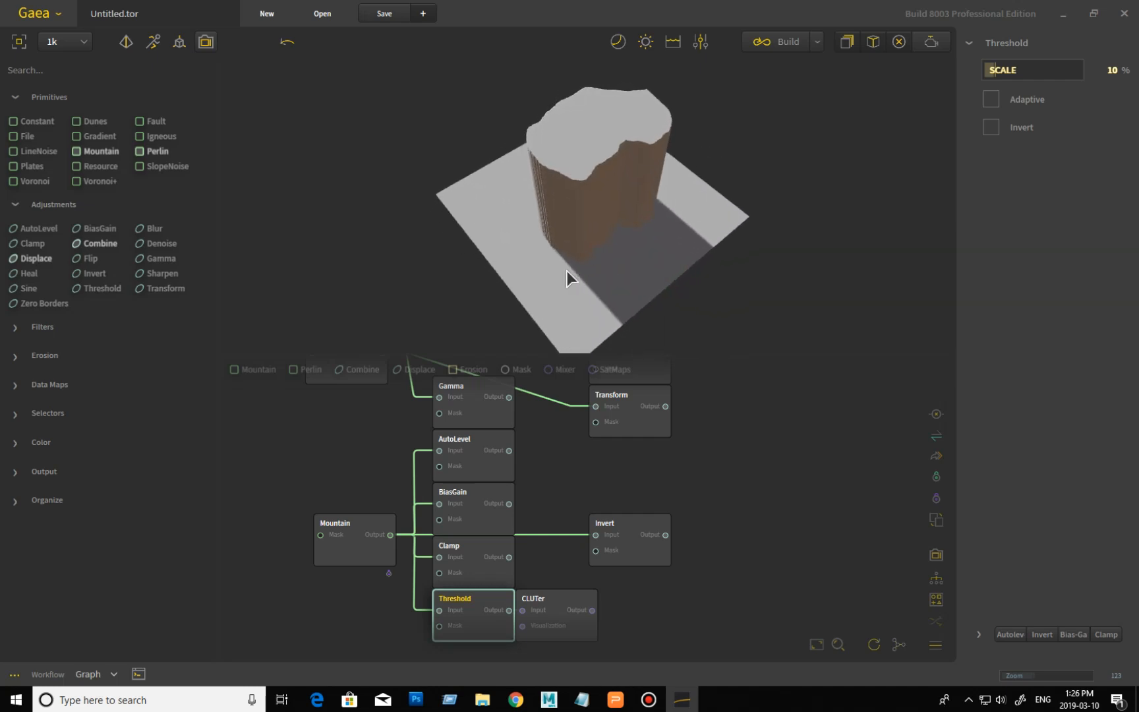
Pin the CLUTer node as the fixed preview and check the Mountain node's pinning options.
click(563, 616)
right_click(556, 609)
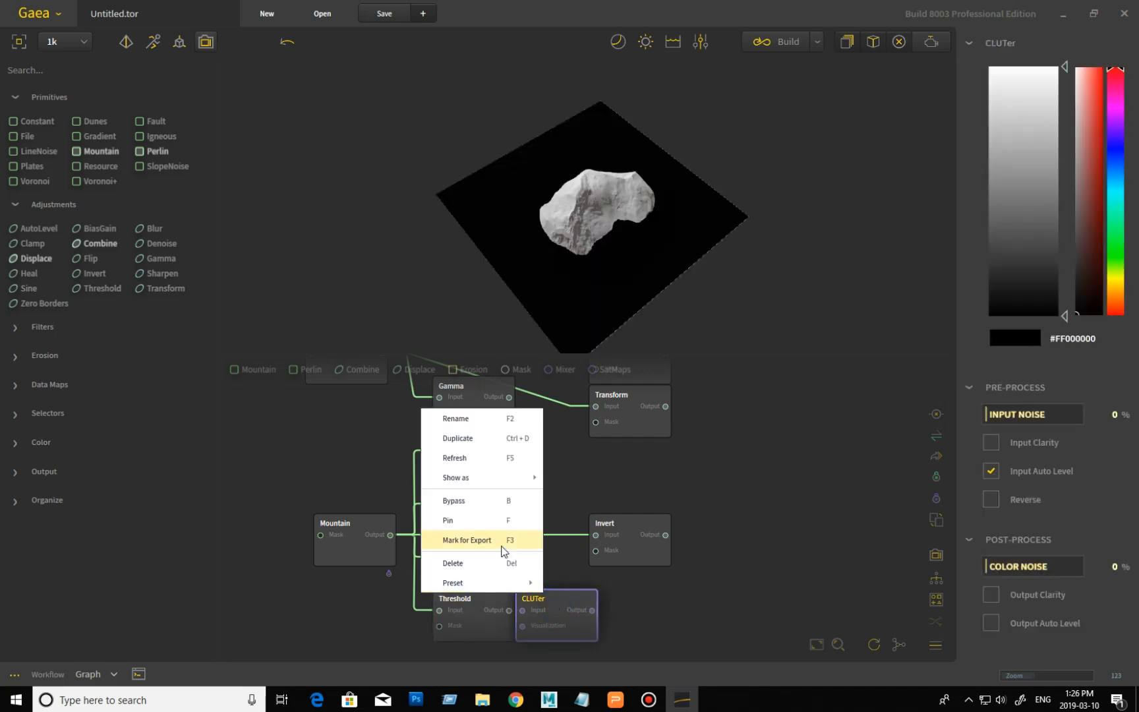
click(486, 525)
drag(679, 227, 613, 263)
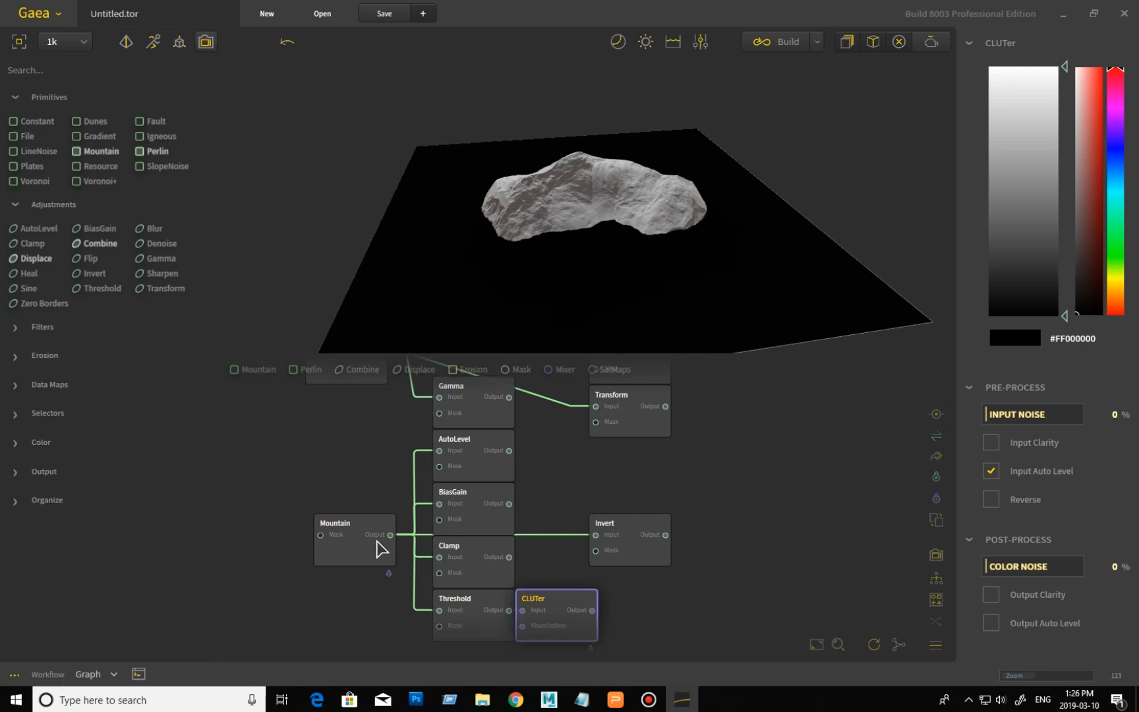
right_click(360, 556)
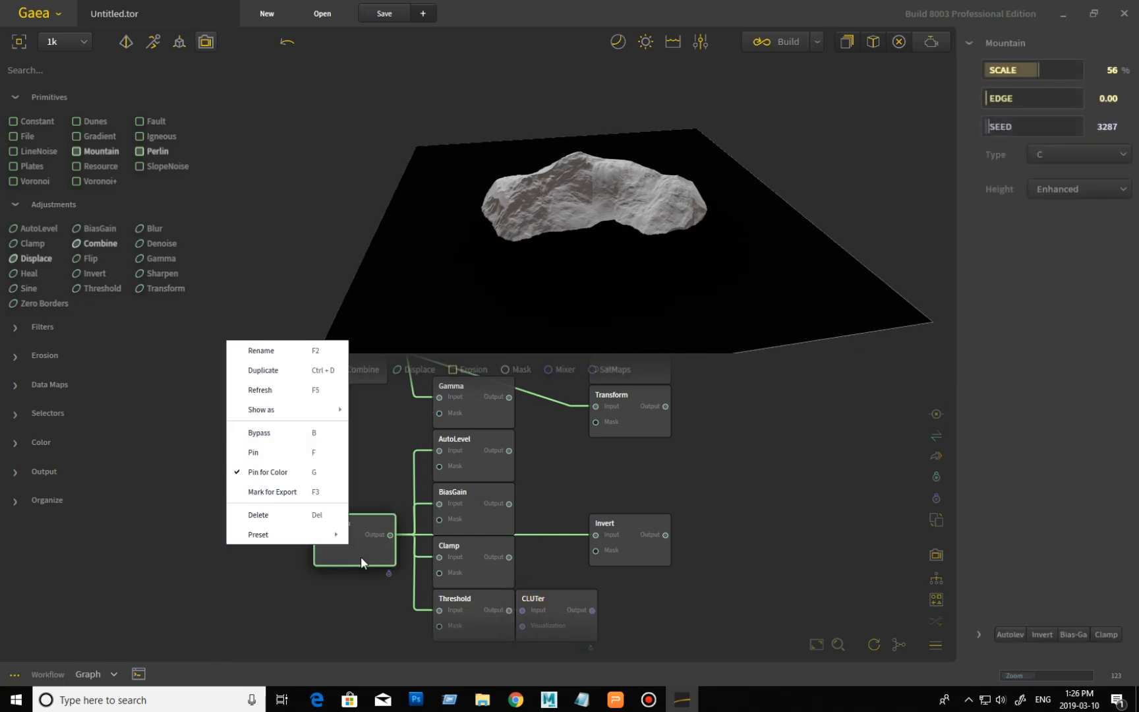
click(624, 603)
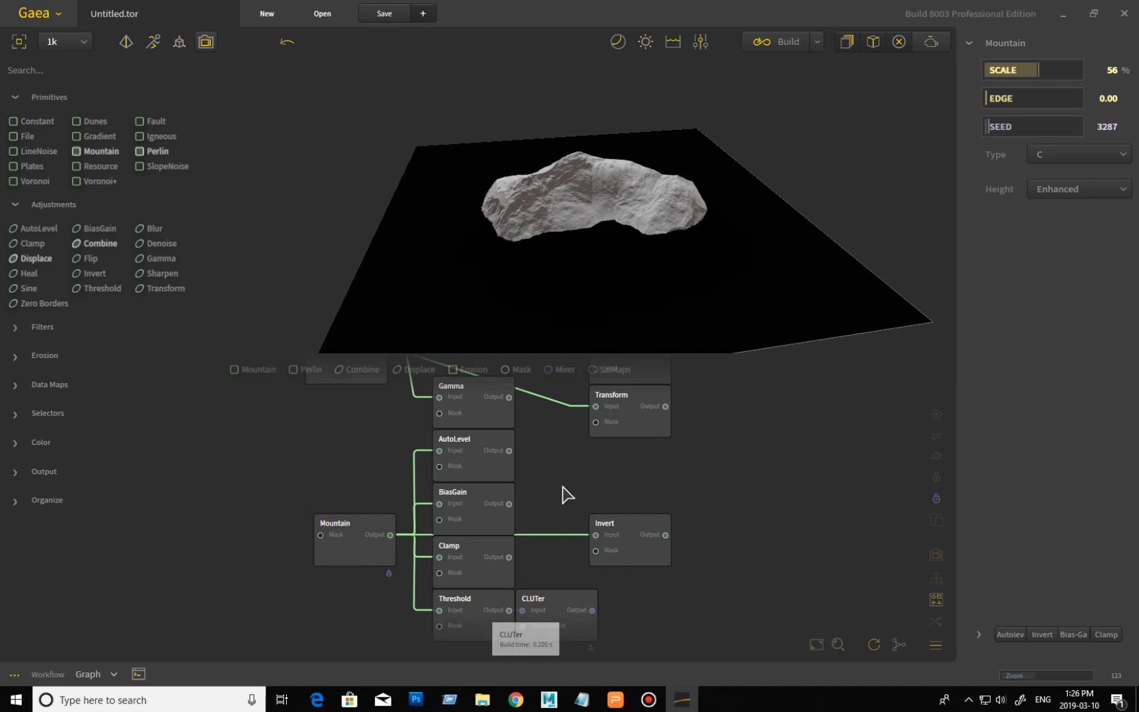
drag(718, 241, 683, 323)
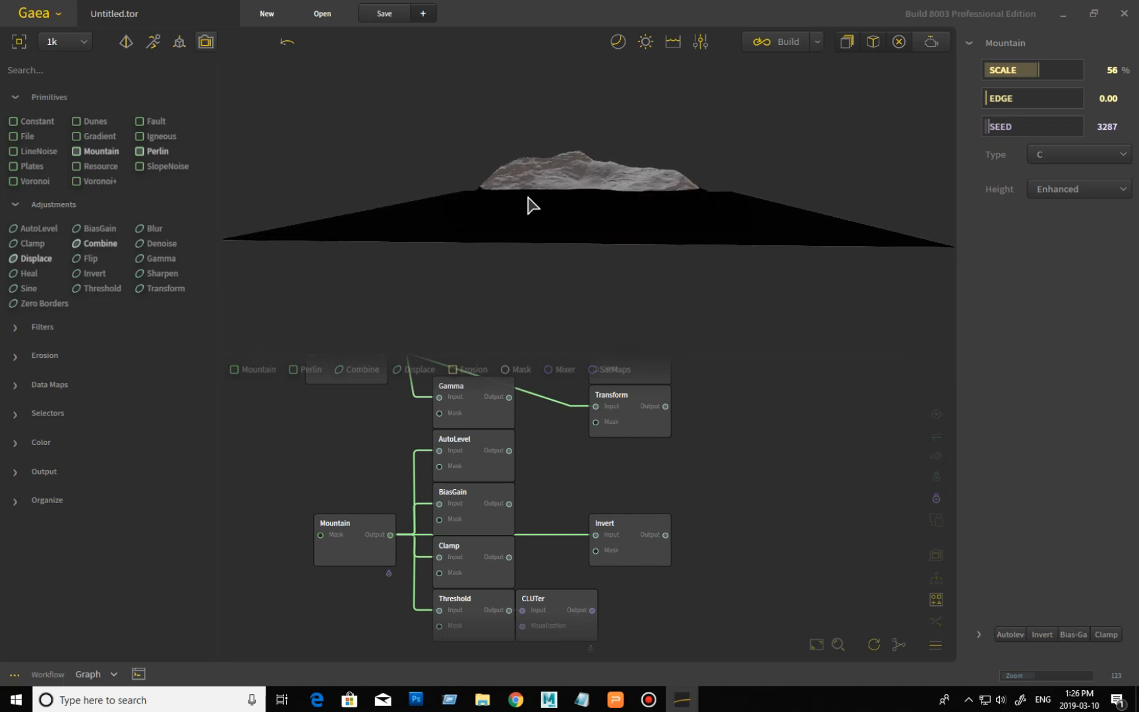
Set the Threshold node's scale to 17%.
click(486, 631)
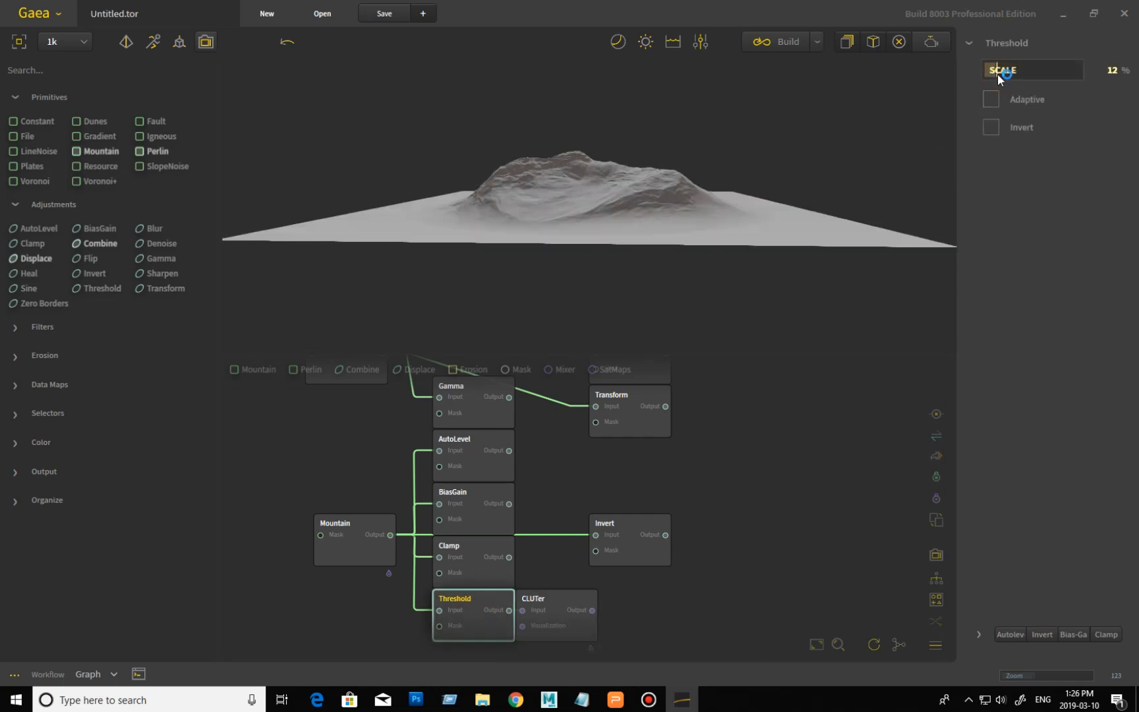
drag(998, 75, 1005, 80)
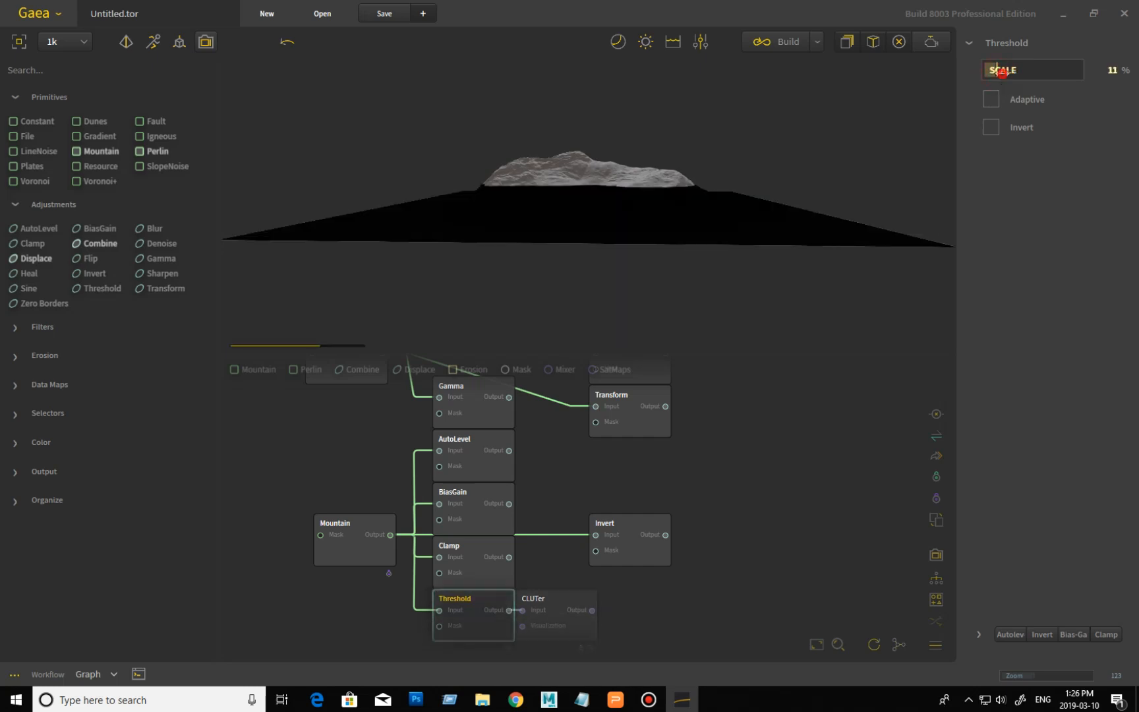
mouse_move(693, 193)
mouse_down()
mouse_move(698, 99)
mouse_move(696, 176)
mouse_up()
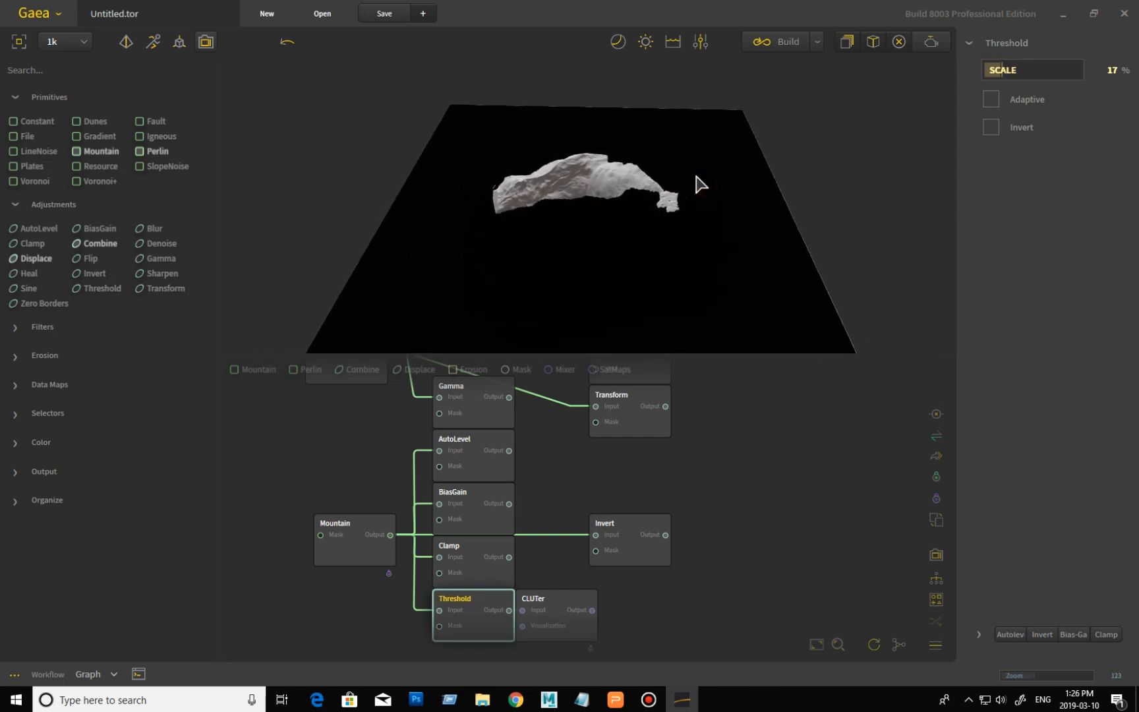
drag(780, 172, 791, 224)
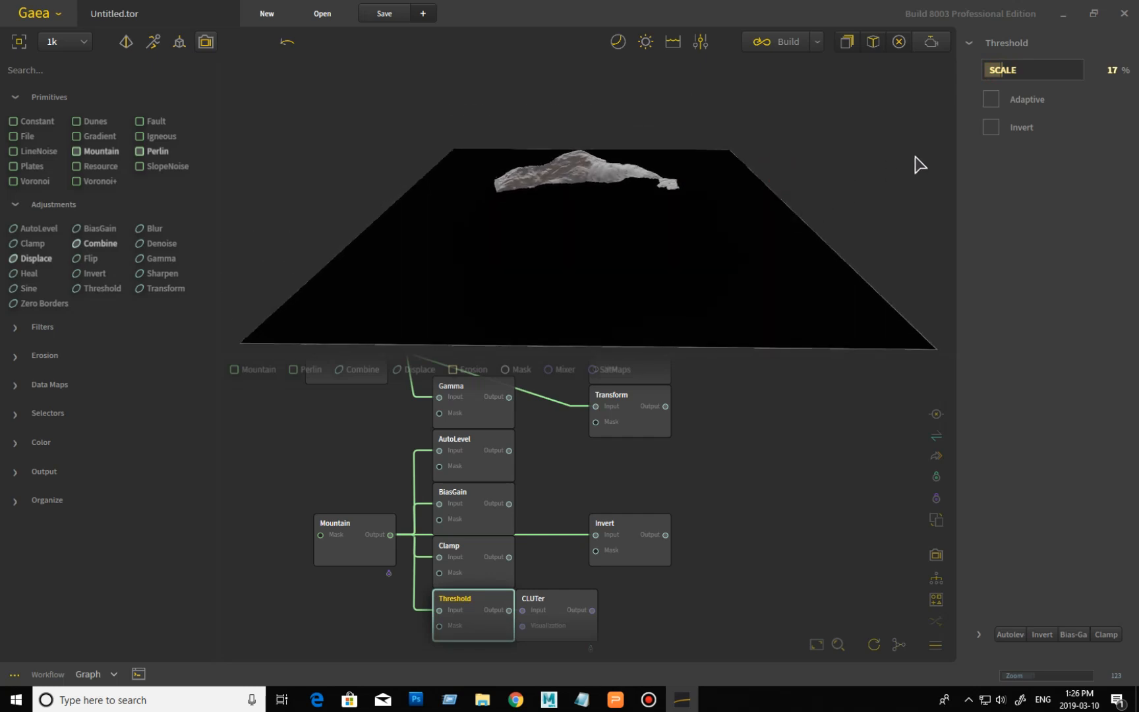
Try the Invert option on the Threshold node, inspect the masked peak, and turn the option off again.
click(991, 127)
drag(737, 180, 722, 229)
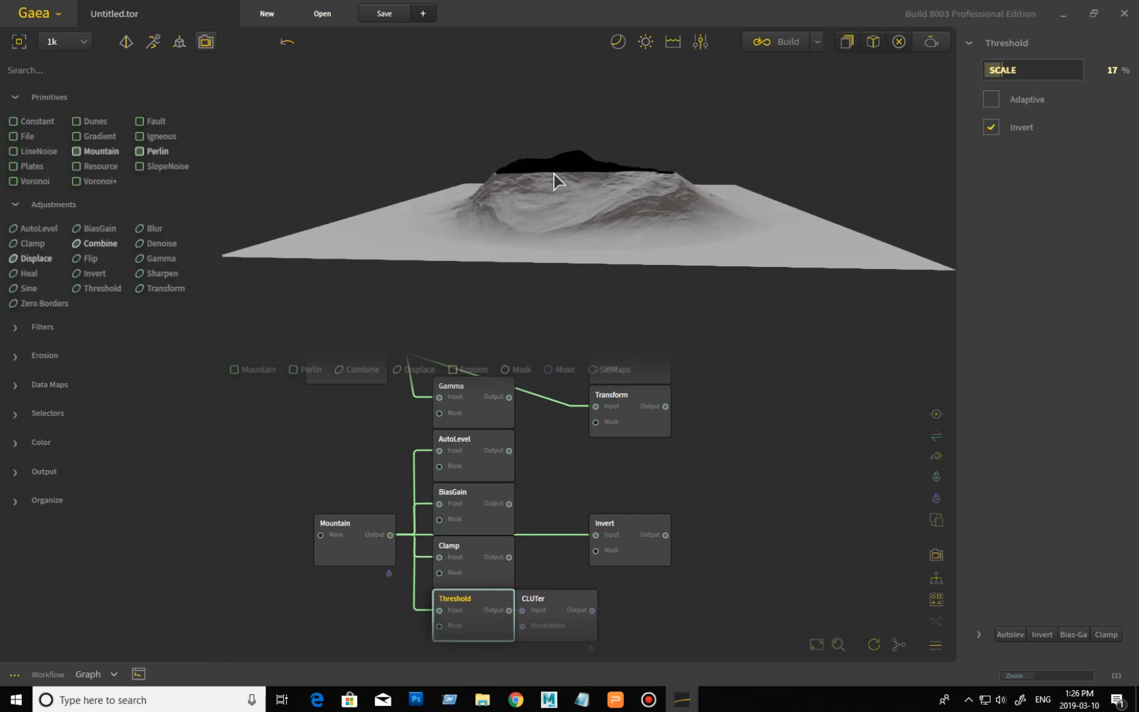
drag(662, 242, 779, 201)
drag(640, 246, 659, 227)
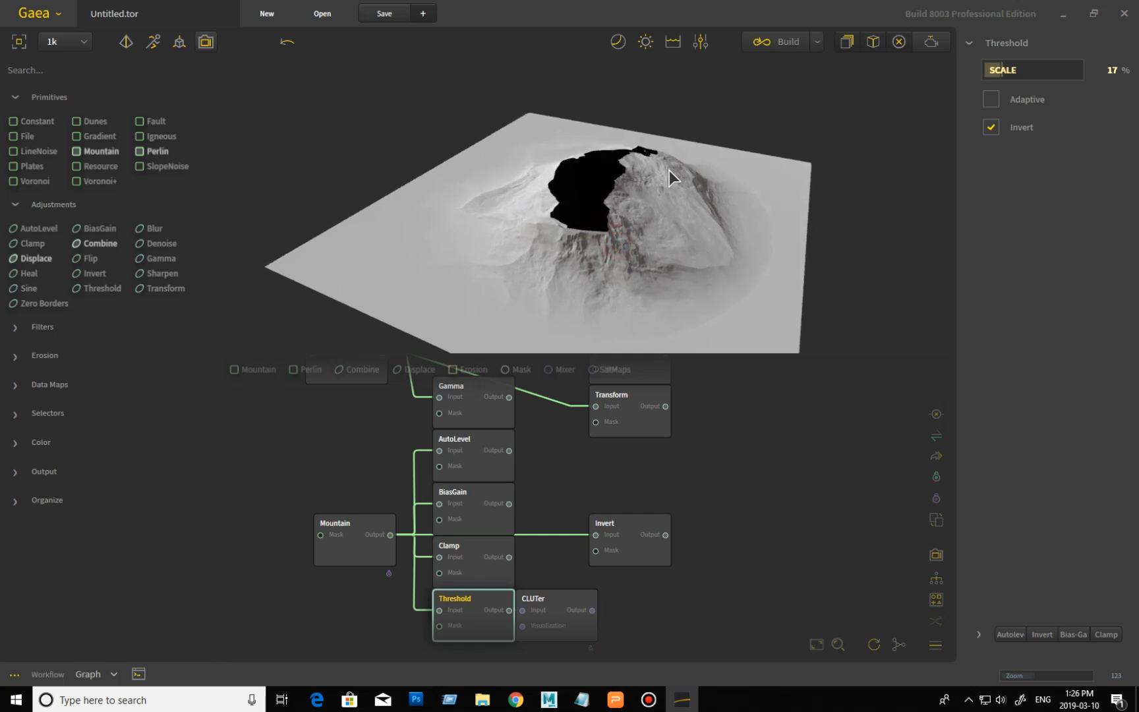
drag(685, 275, 554, 267)
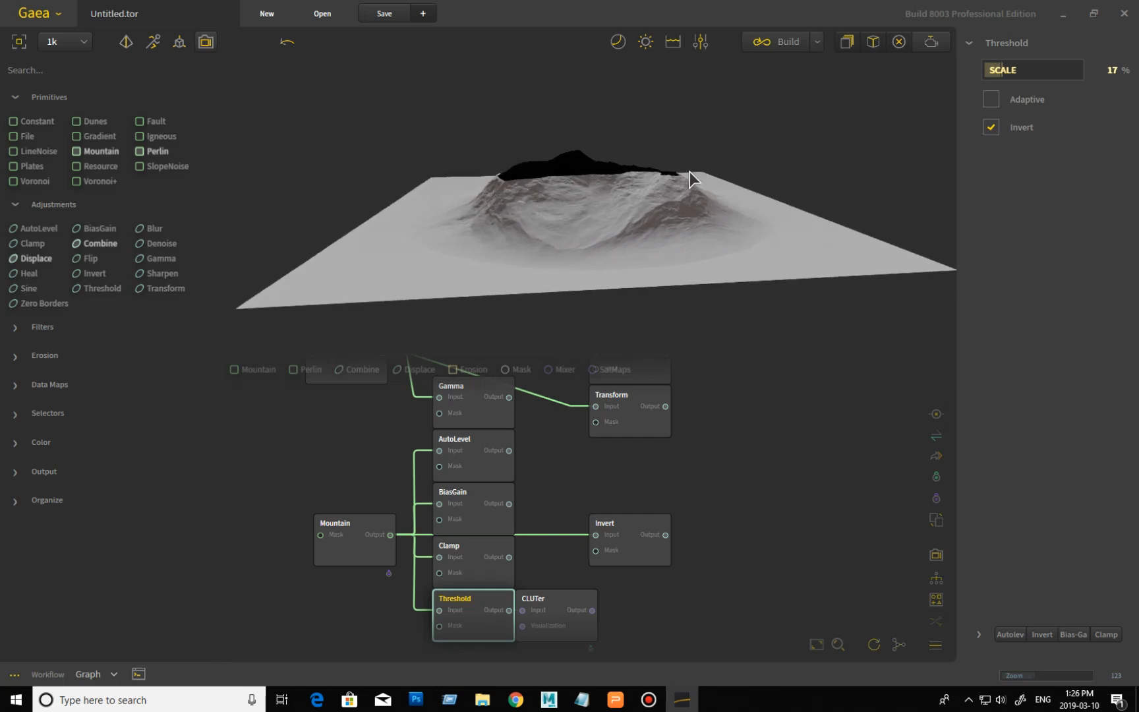
drag(747, 176, 713, 214)
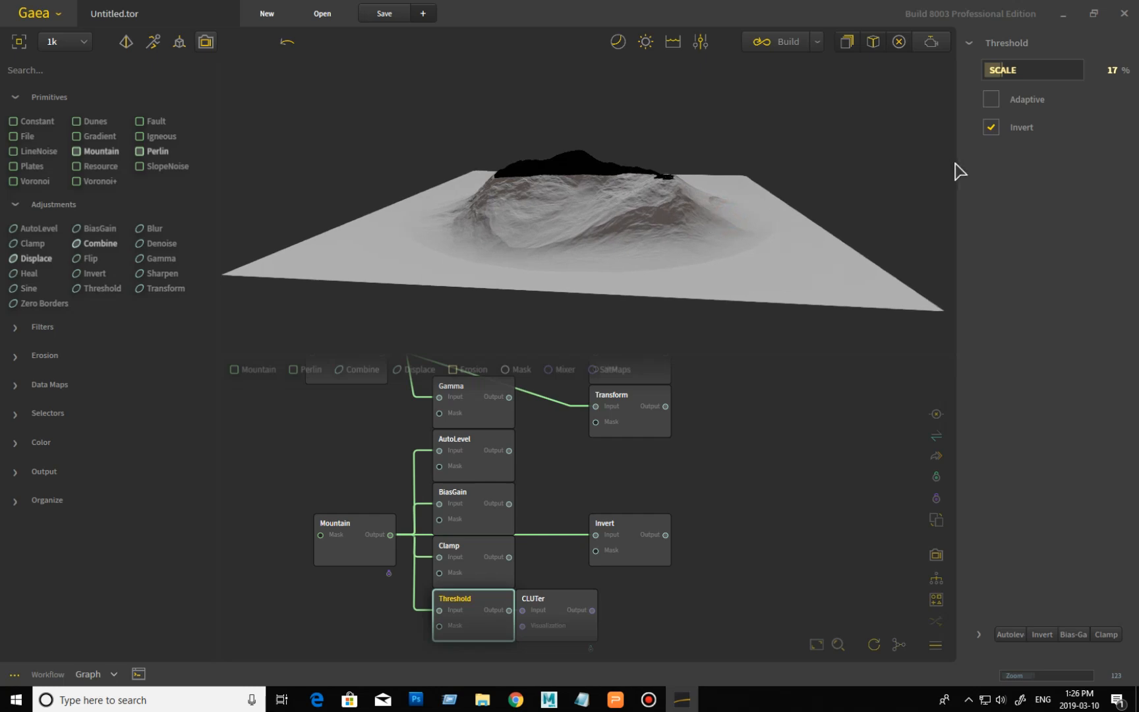
click(991, 128)
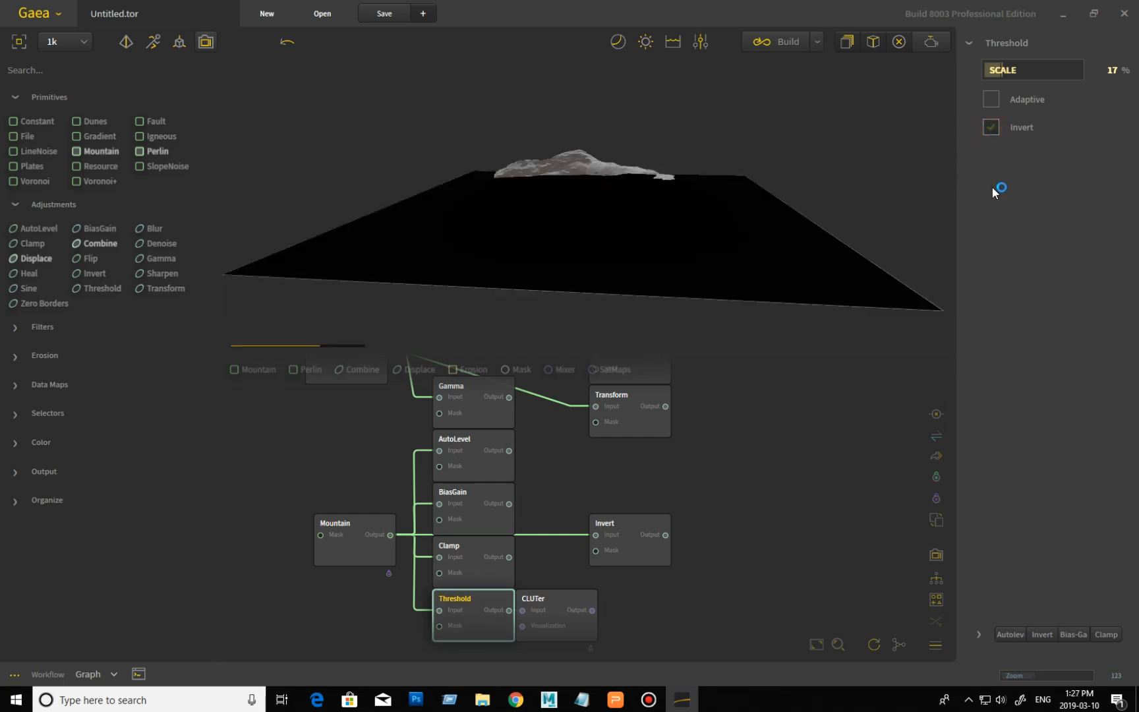
Enable Adaptive on the Threshold node and set its scale to 43%.
click(991, 100)
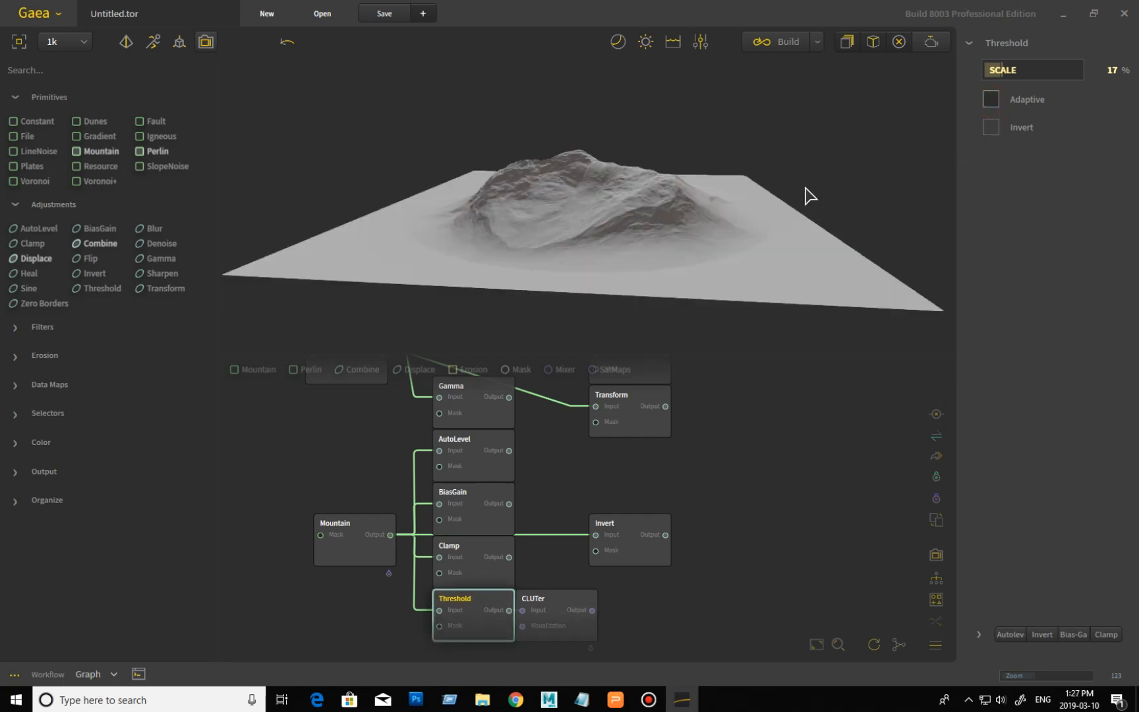
drag(693, 212, 753, 208)
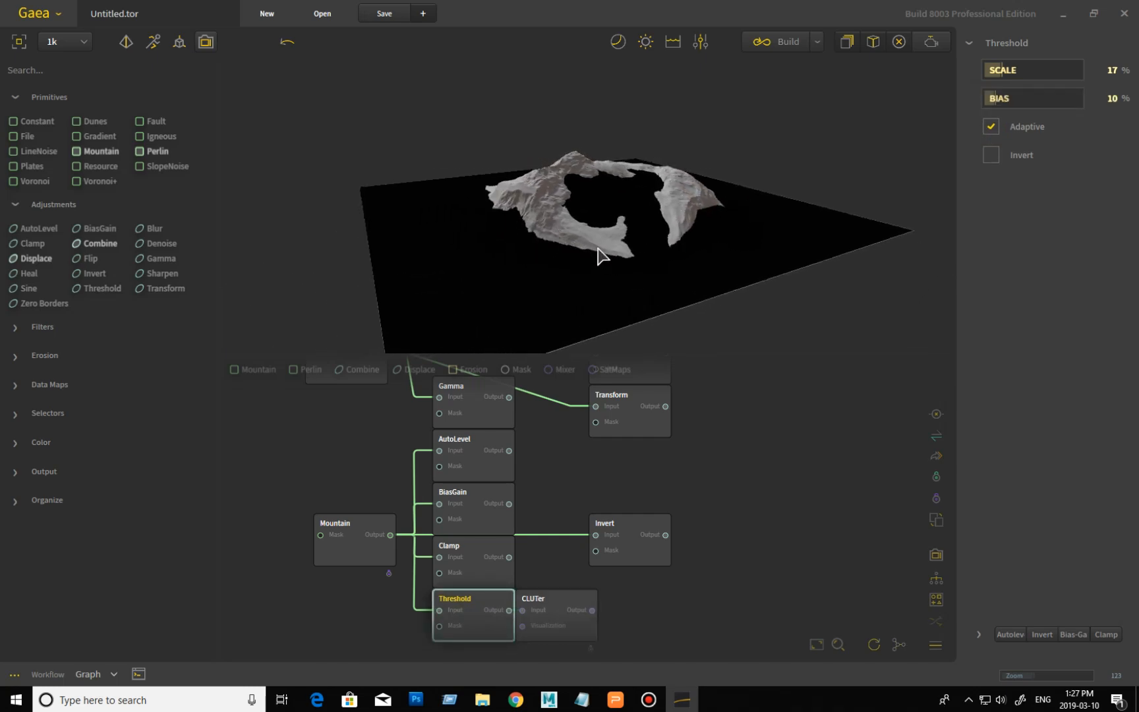
drag(593, 249, 667, 239)
drag(544, 234, 394, 257)
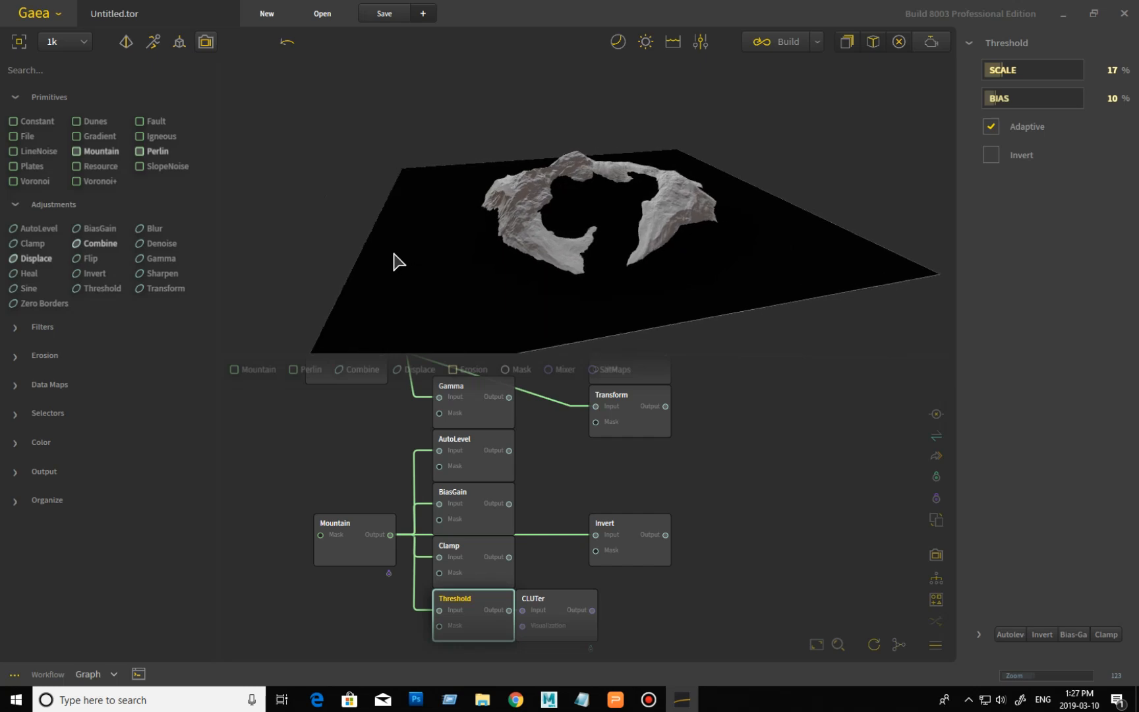
drag(1001, 72, 1032, 76)
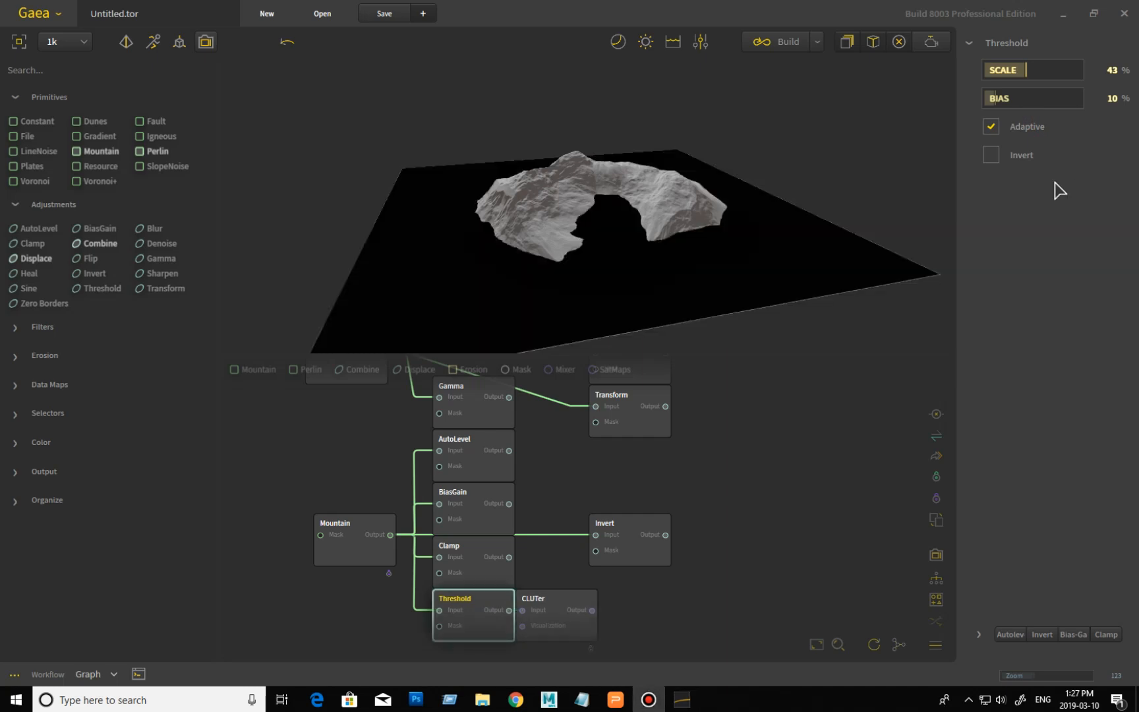
Unpin the CLUTer node, preview the Threshold node directly, and turn off its Adaptive option.
click(579, 625)
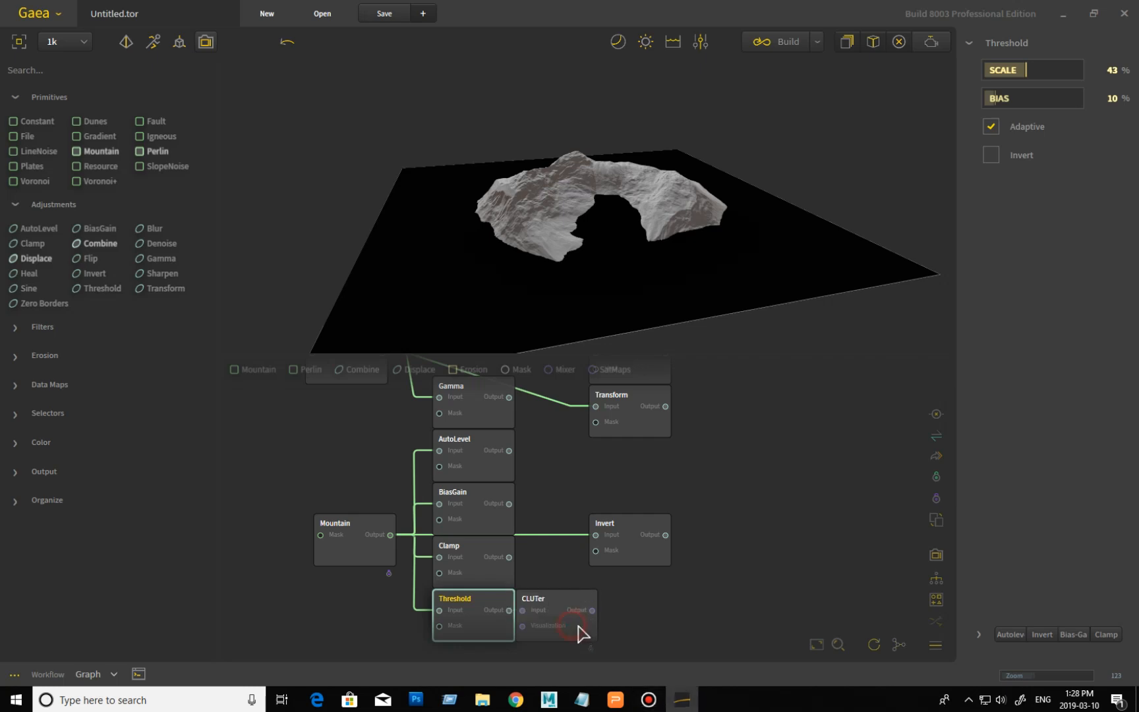
right_click(562, 617)
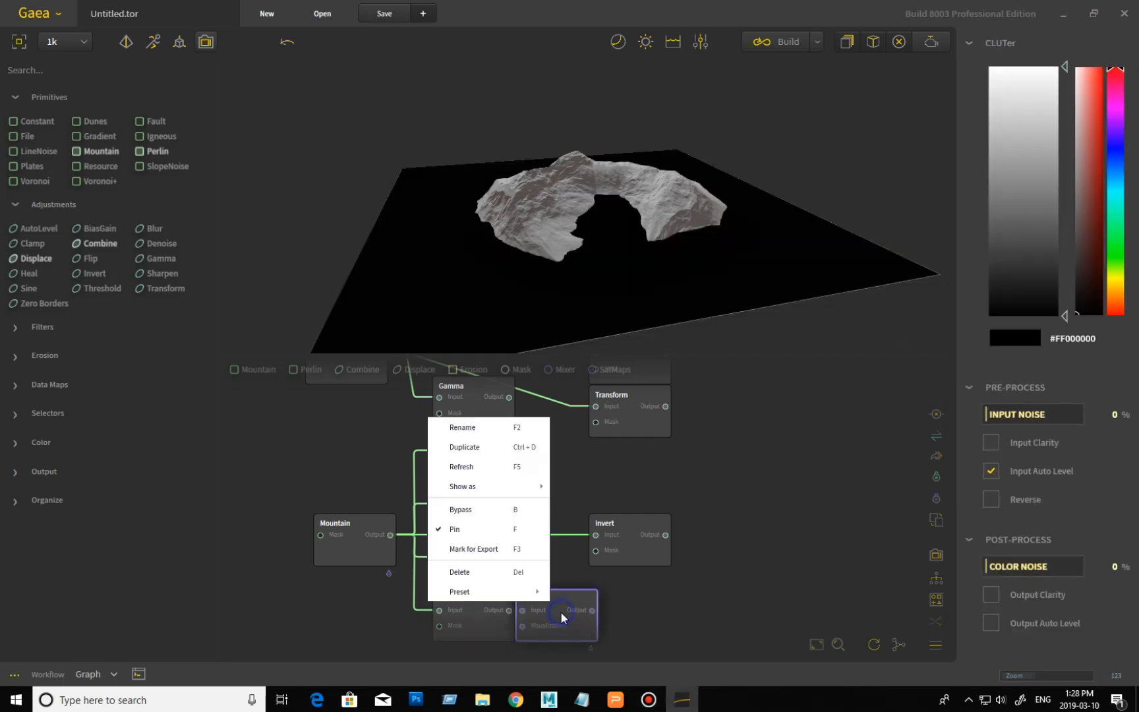
click(494, 530)
click(493, 620)
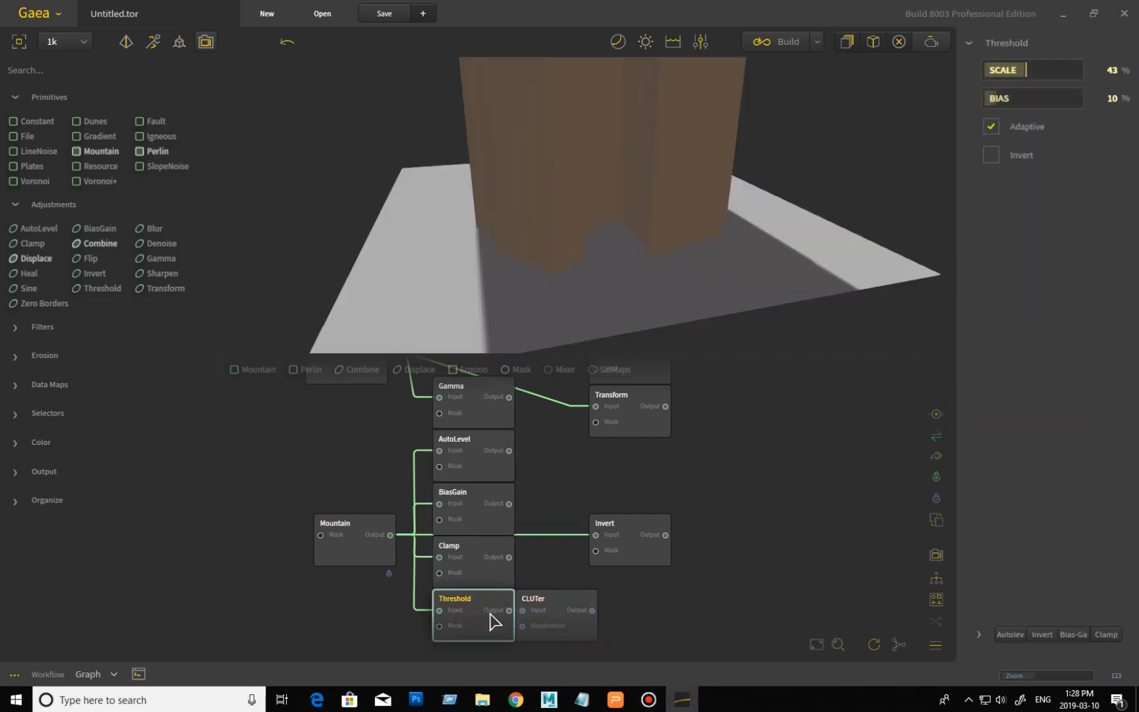
scroll(591, 249, down, 5)
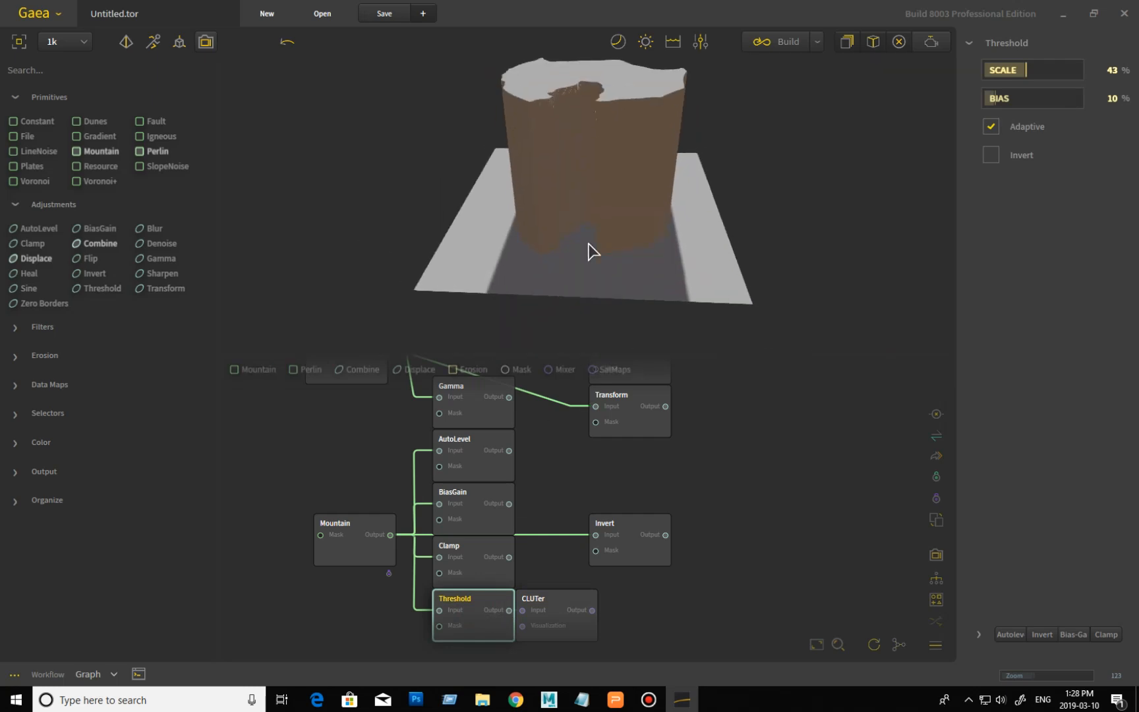
drag(628, 248, 583, 244)
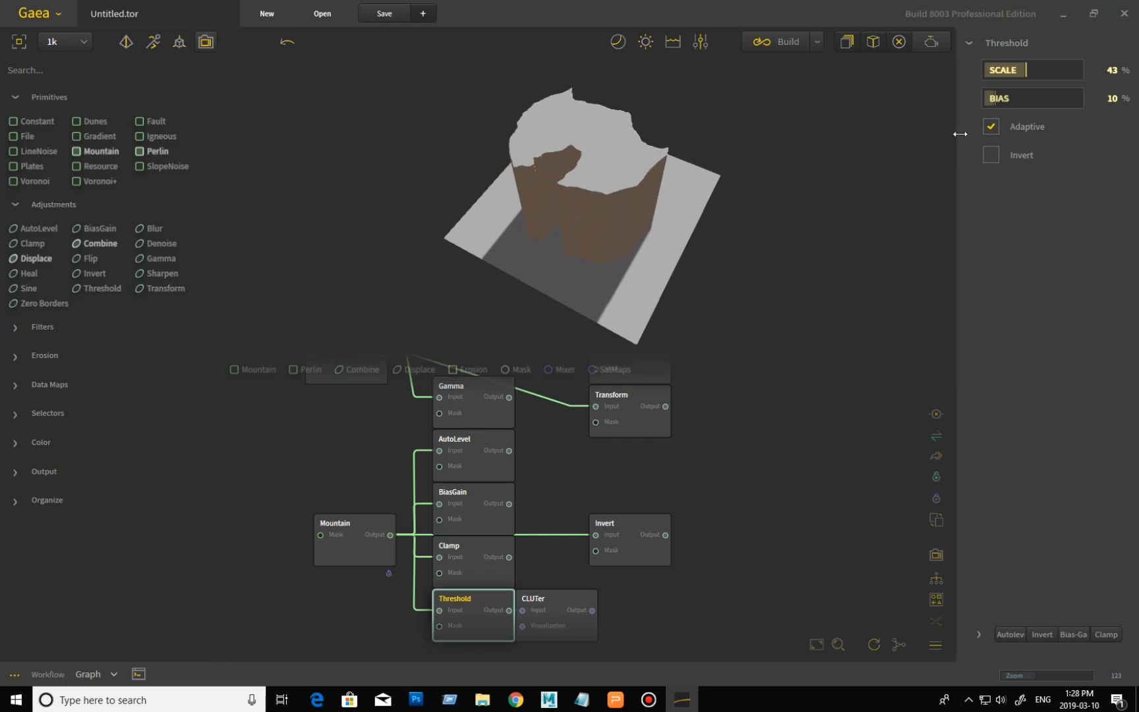
click(991, 127)
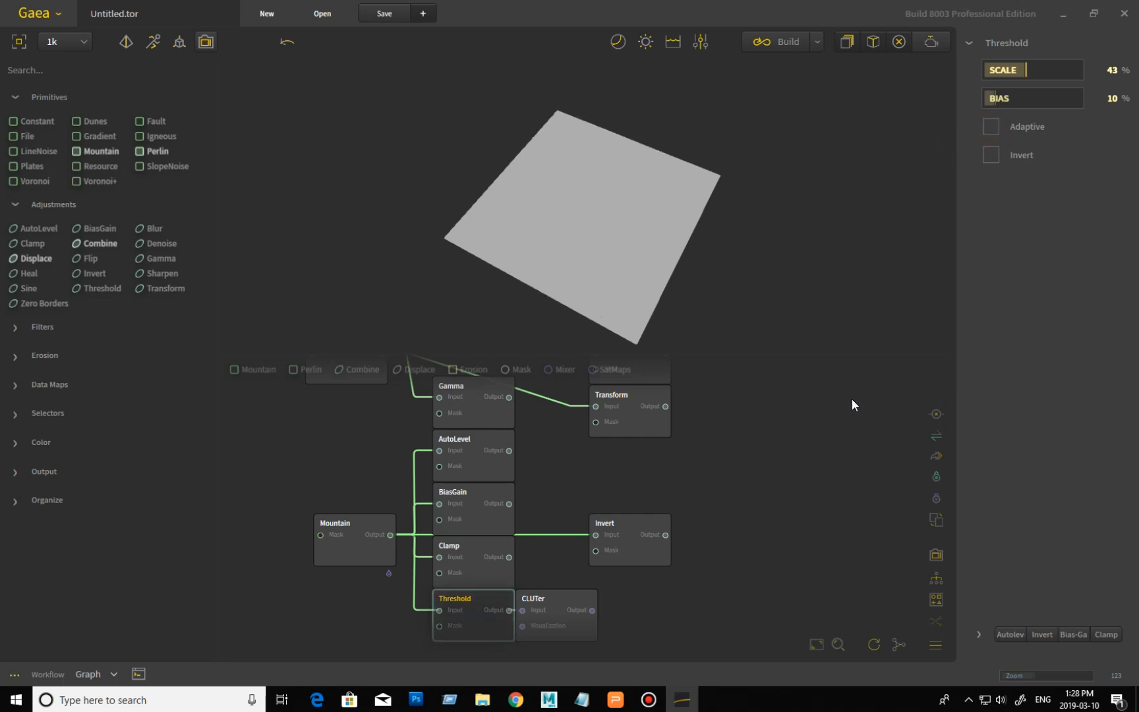
Try lowering the Clamp node's maximum to 19% and restore it to 100%.
click(470, 573)
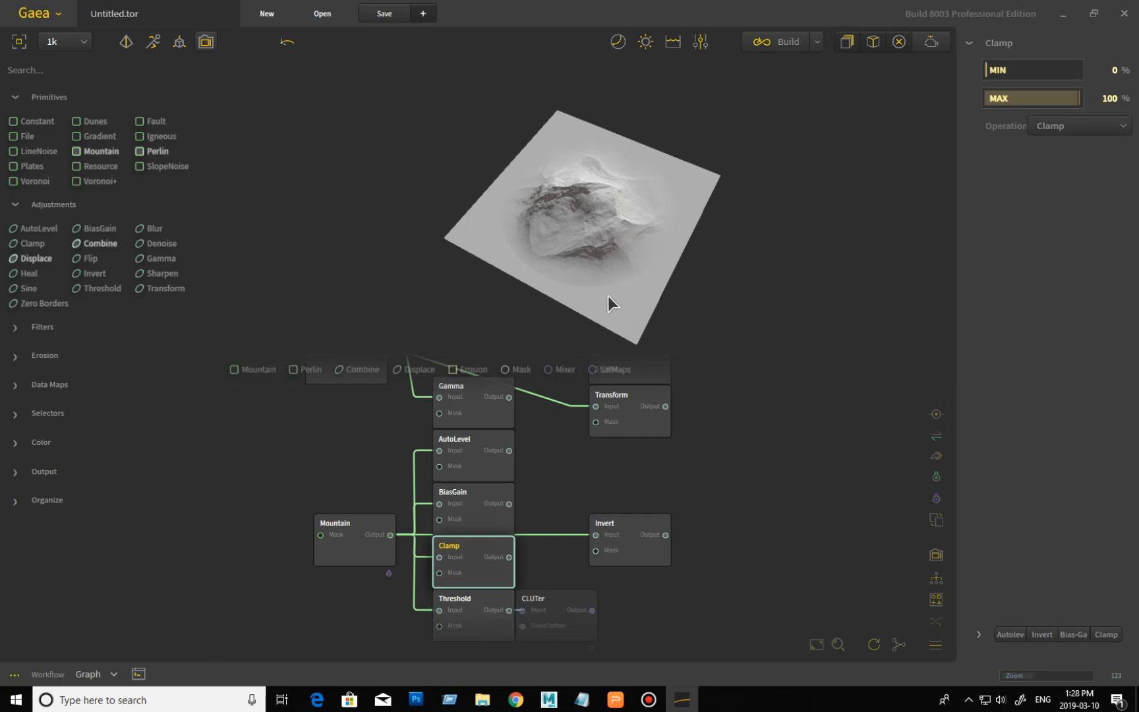
drag(610, 303, 651, 305)
scroll(643, 302, up, 4)
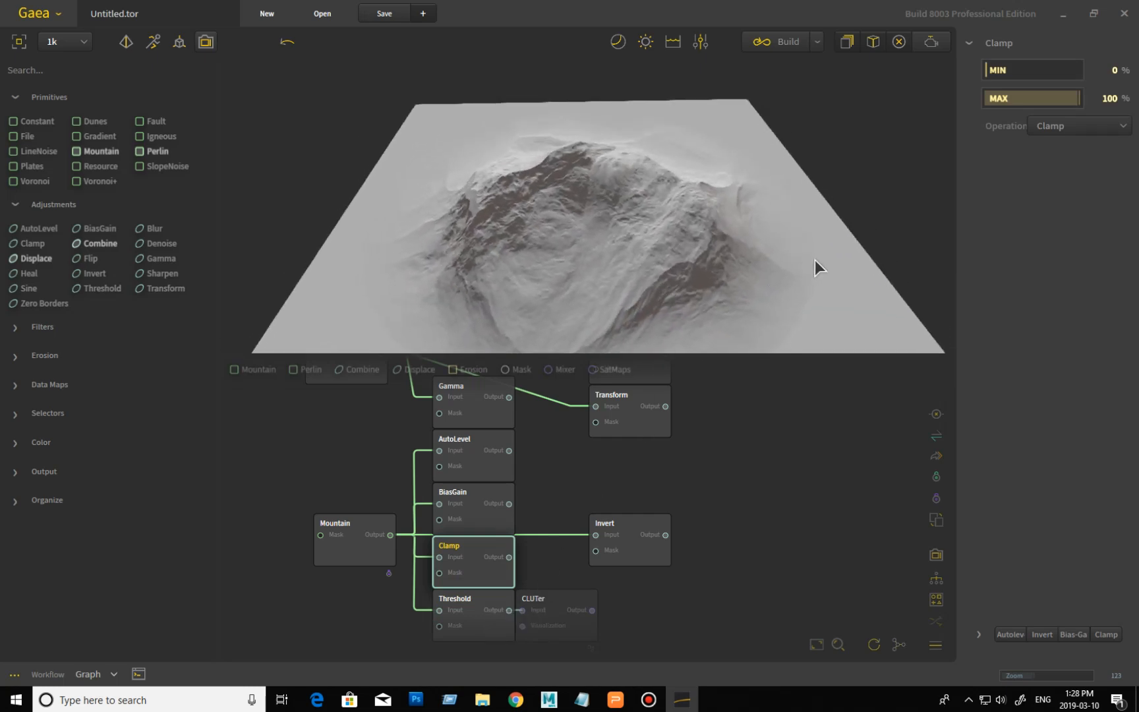
drag(1041, 99, 1004, 94)
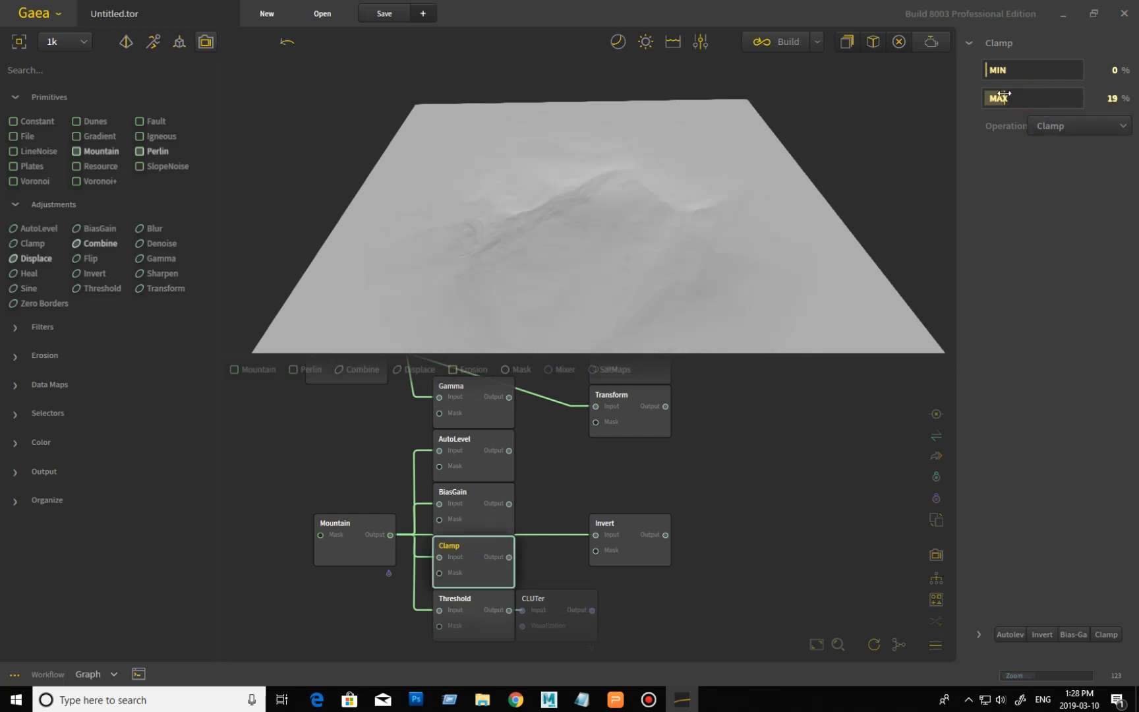
drag(997, 94, 1106, 105)
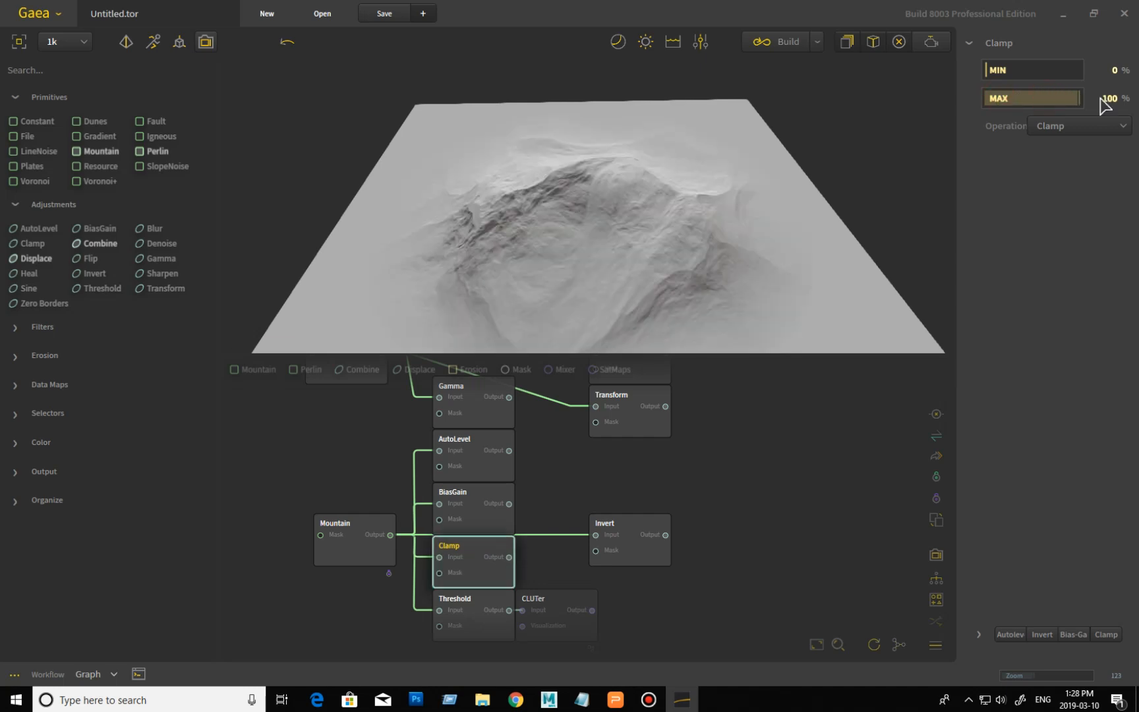
Set the Clamp node's operation to Clip and its maximum to 14%.
click(1082, 128)
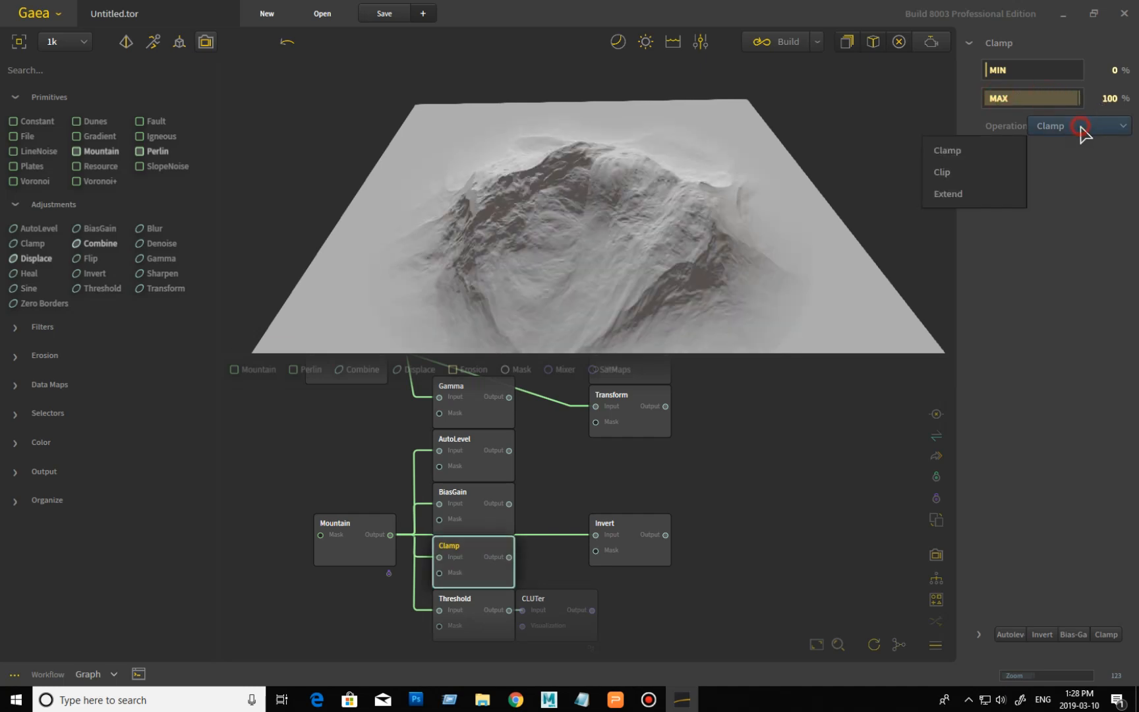
click(980, 172)
click(1015, 98)
drag(1016, 99, 1003, 98)
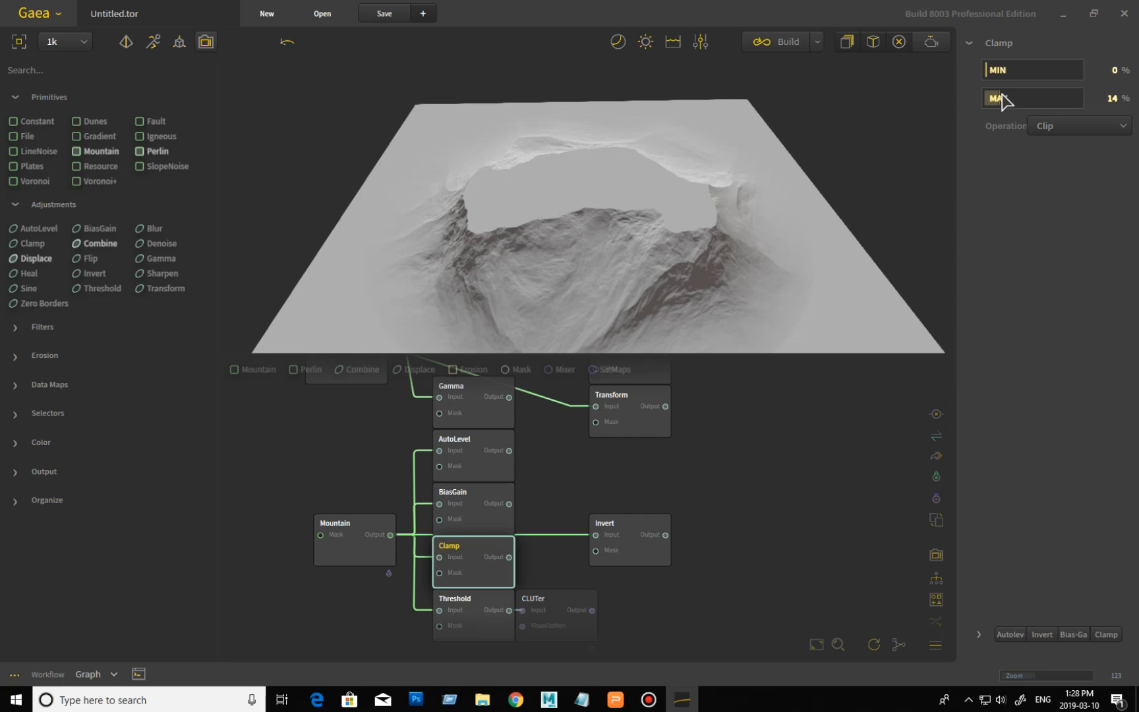
Restore the Clamp node's maximum to 100% and set its operation to Extend.
drag(1000, 94, 1137, 102)
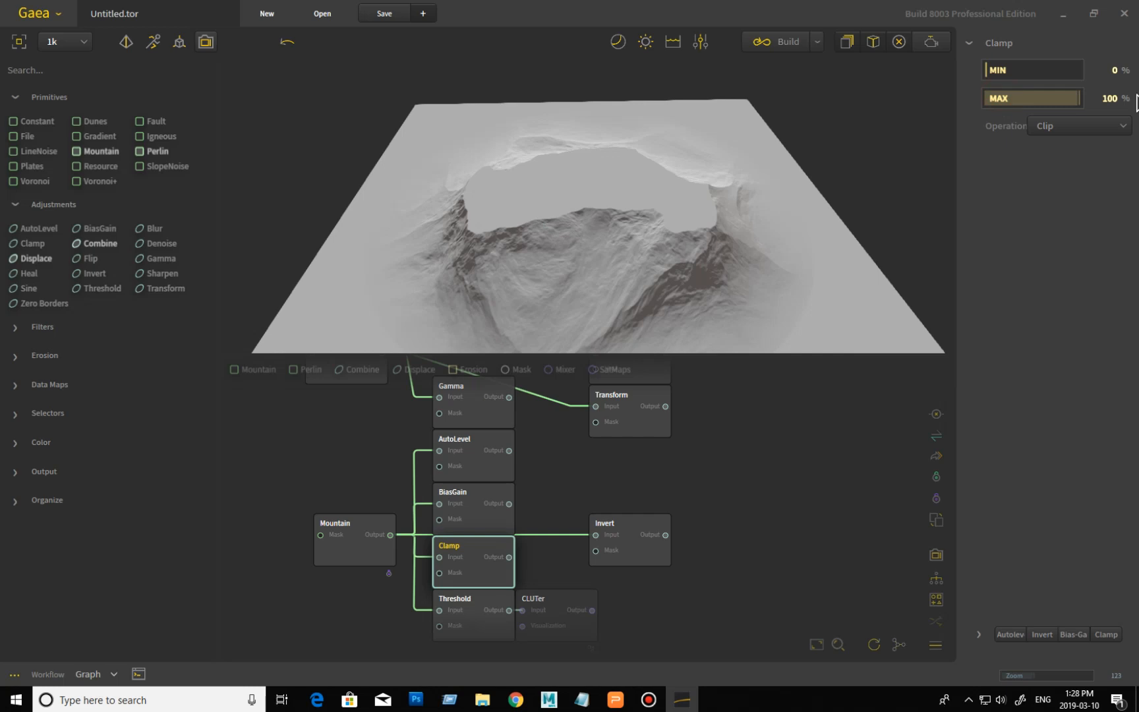
click(1094, 125)
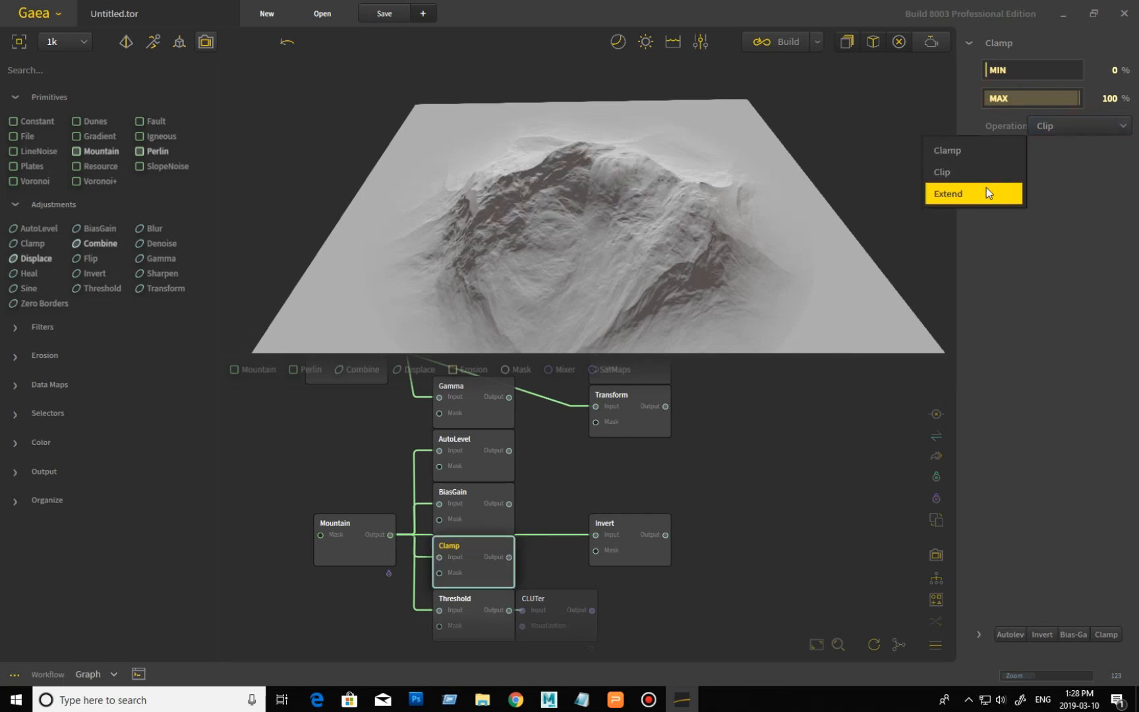
key(Return)
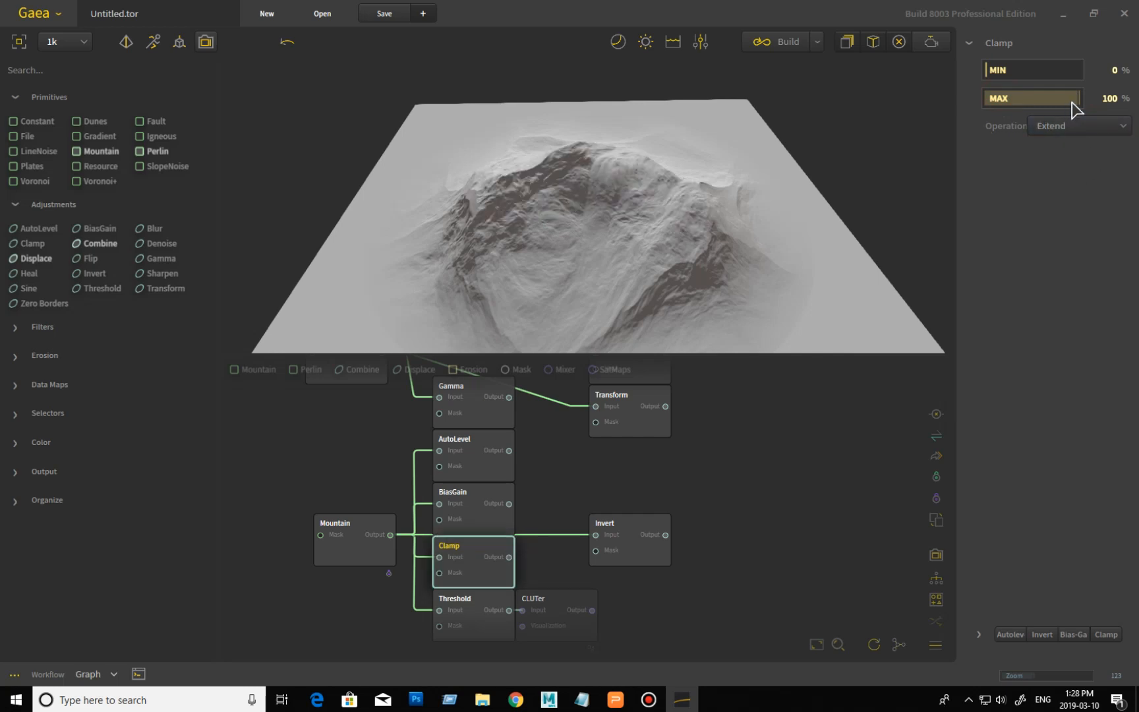
Lower the Clamp node's maximum to 17% and inspect the extended terrain from several sides.
drag(1078, 99, 1068, 99)
click(1040, 99)
drag(1030, 98, 1004, 98)
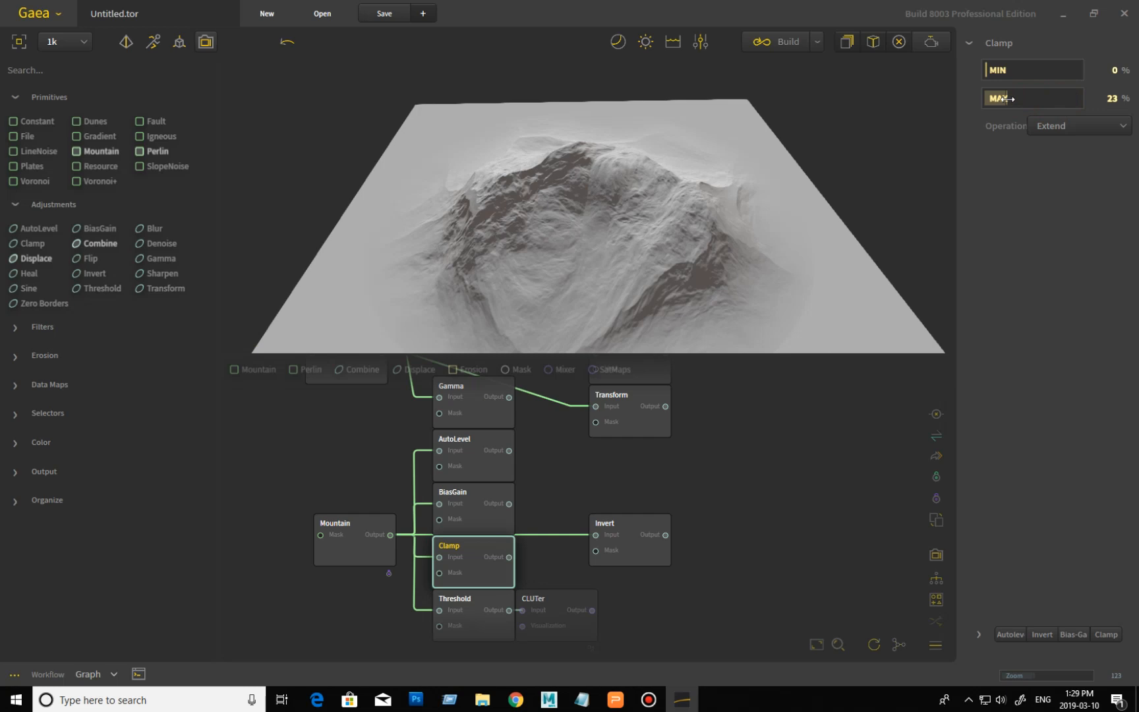
click(1003, 98)
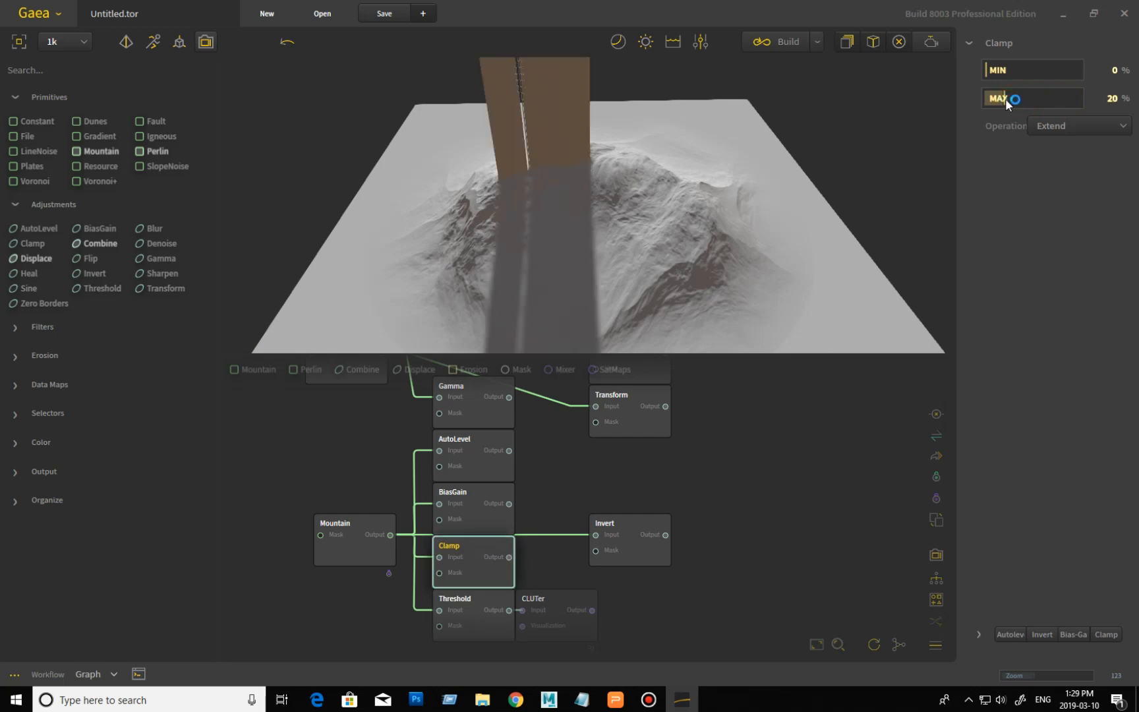
drag(1007, 100, 1001, 98)
mouse_move(784, 208)
mouse_down()
mouse_move(784, 225)
mouse_move(805, 215)
mouse_up()
scroll(809, 223, down, 5)
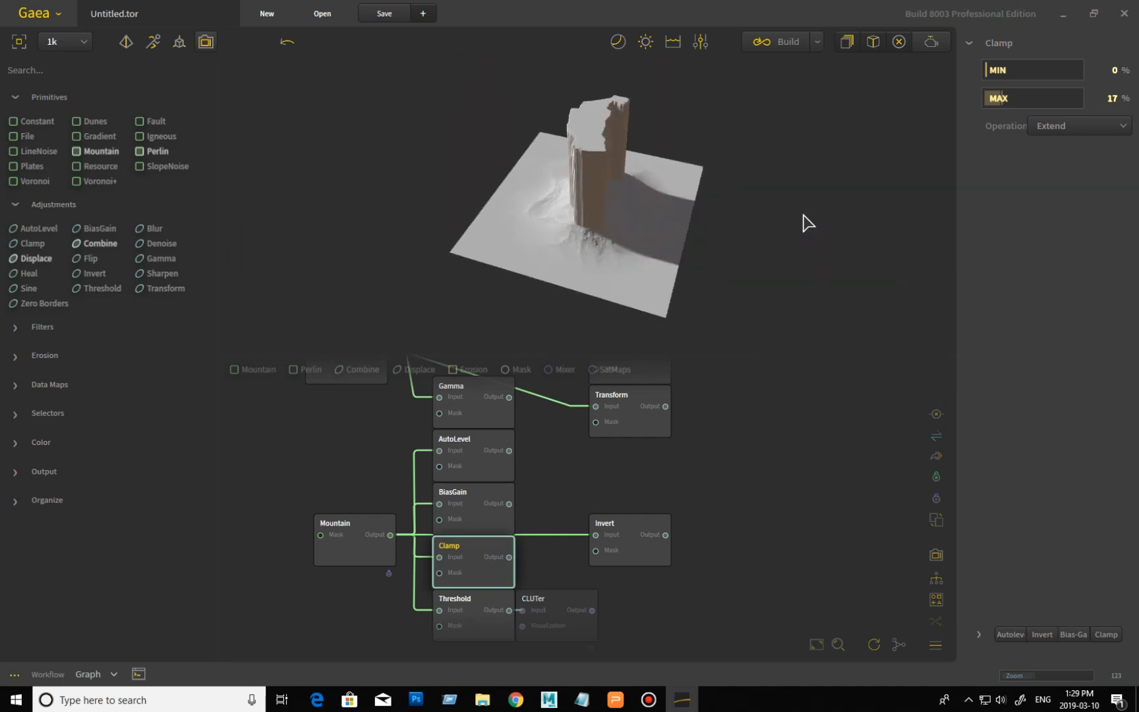
mouse_move(653, 272)
mouse_down()
mouse_move(811, 274)
mouse_move(648, 294)
mouse_move(550, 271)
mouse_move(743, 280)
mouse_up()
scroll(605, 270, up, 5)
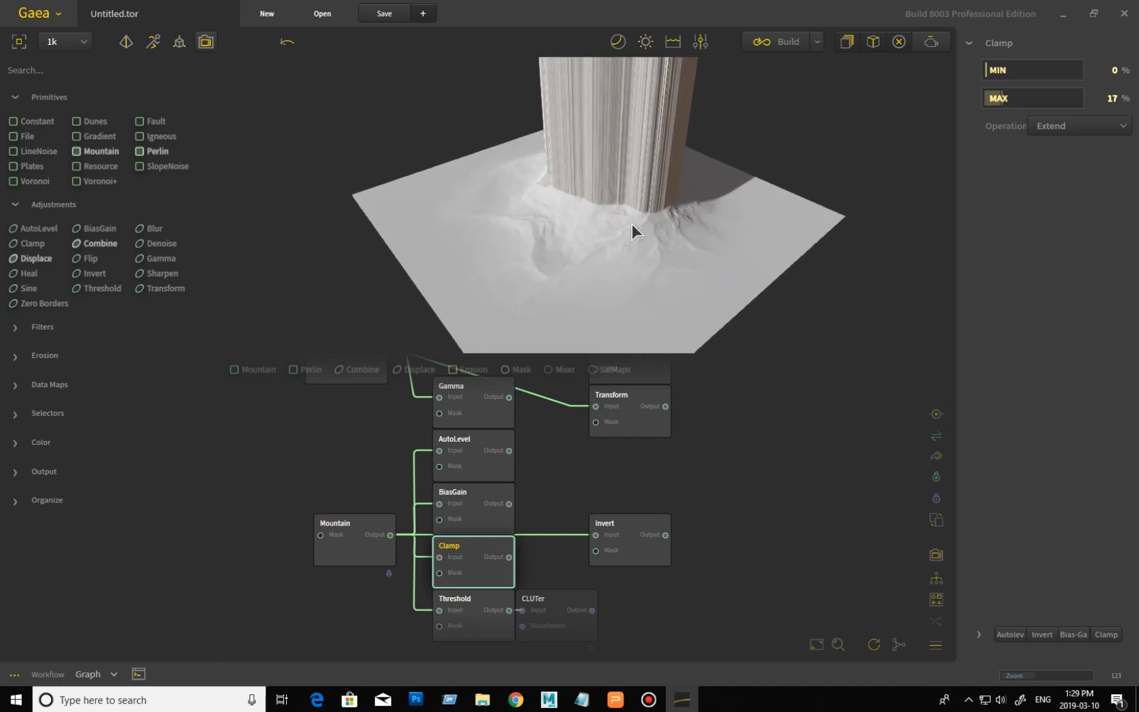
drag(611, 250, 724, 256)
drag(697, 264, 522, 250)
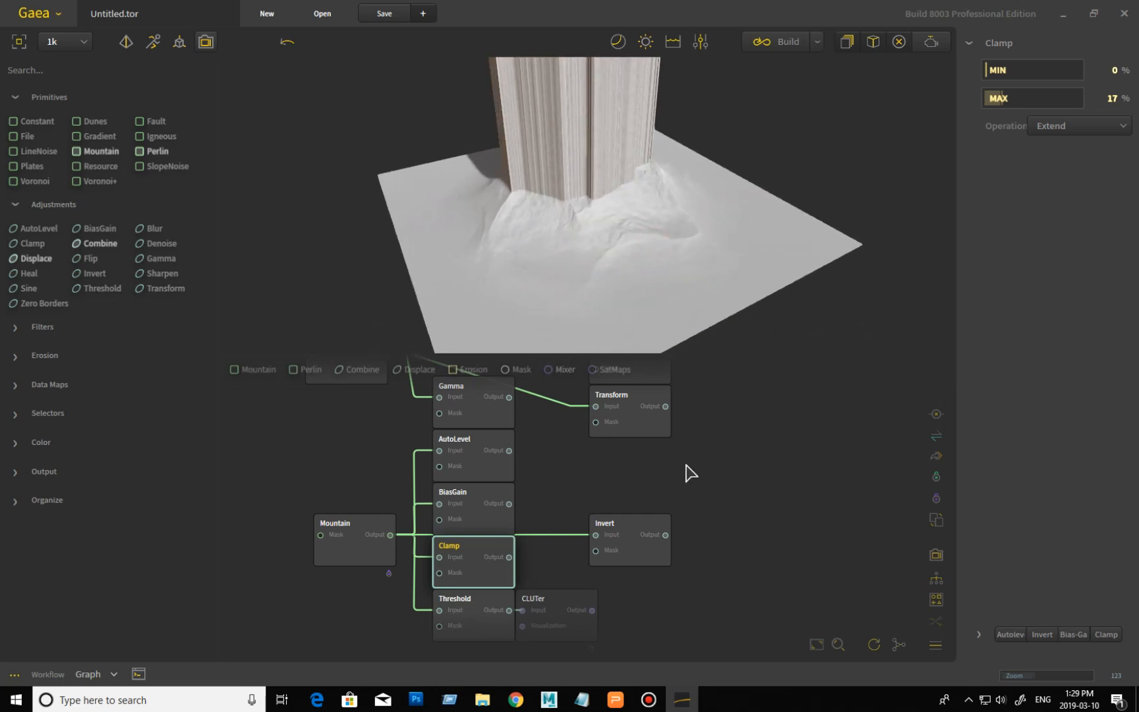
Preview the BiasGain node and try its intensity at values from -22% up to 54%.
click(485, 514)
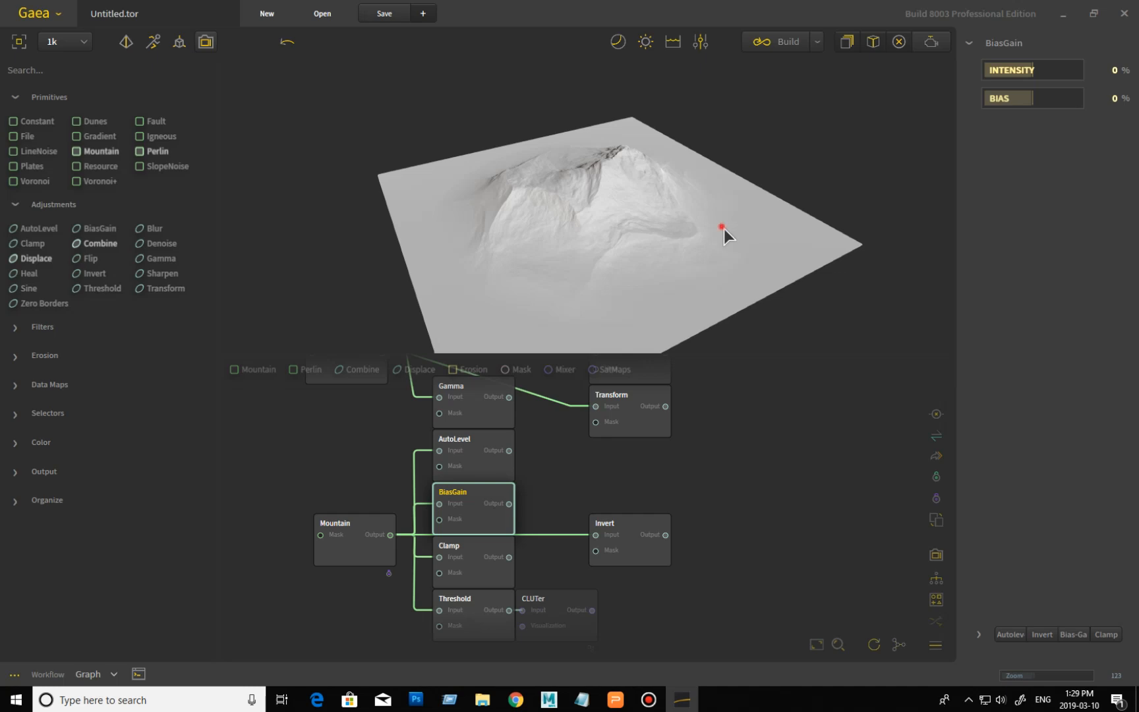
drag(724, 229, 766, 224)
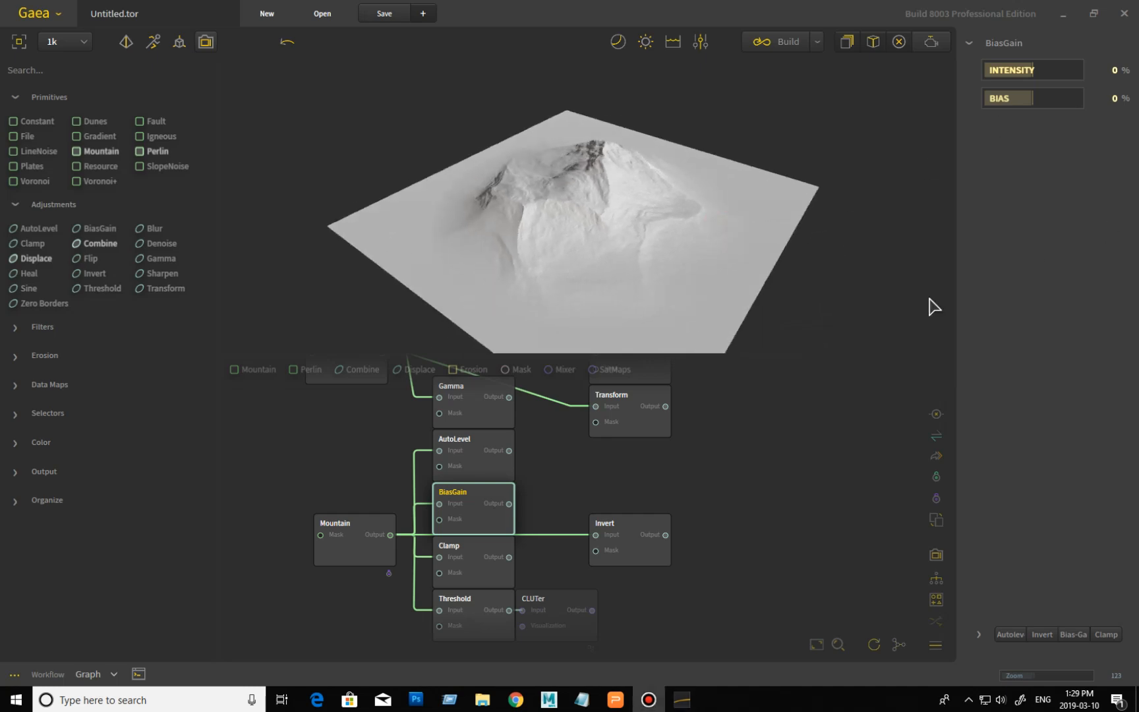
click(1023, 67)
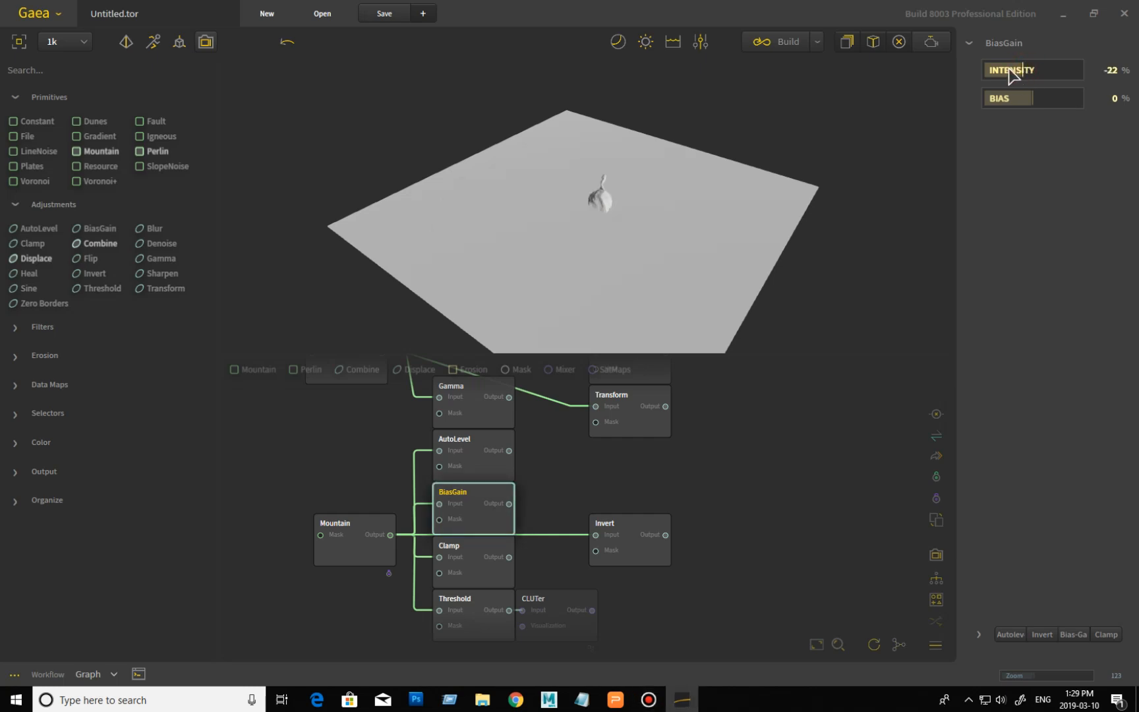
click(1023, 67)
click(1034, 67)
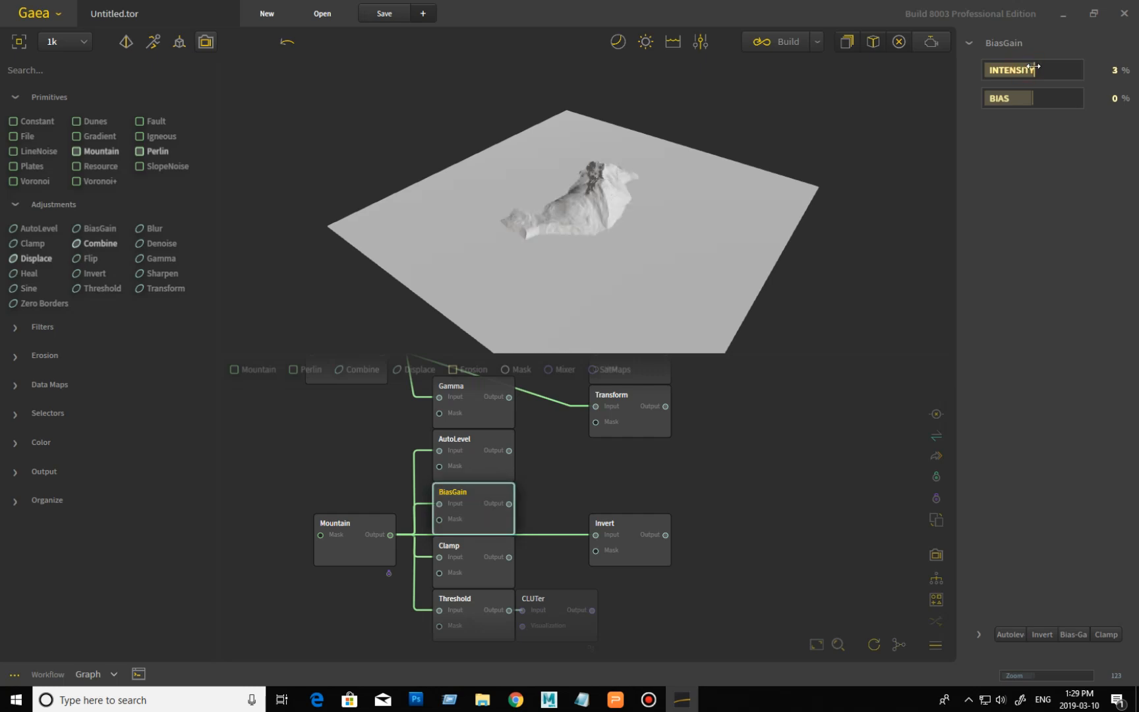
click(1037, 67)
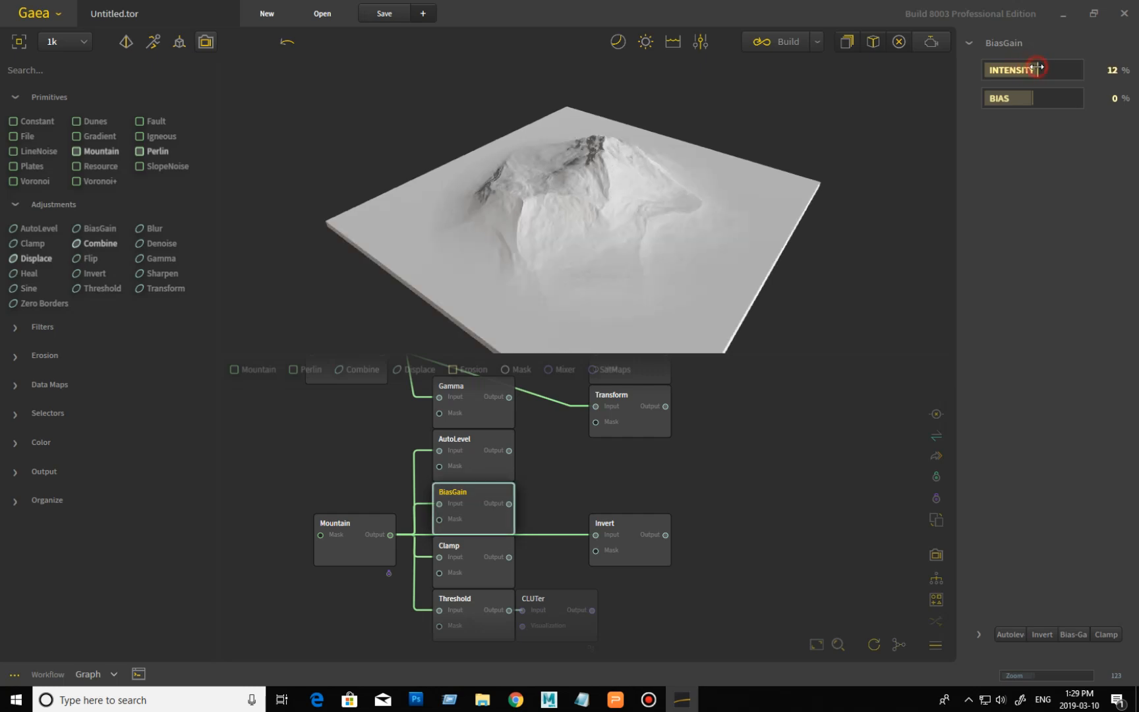
click(1042, 67)
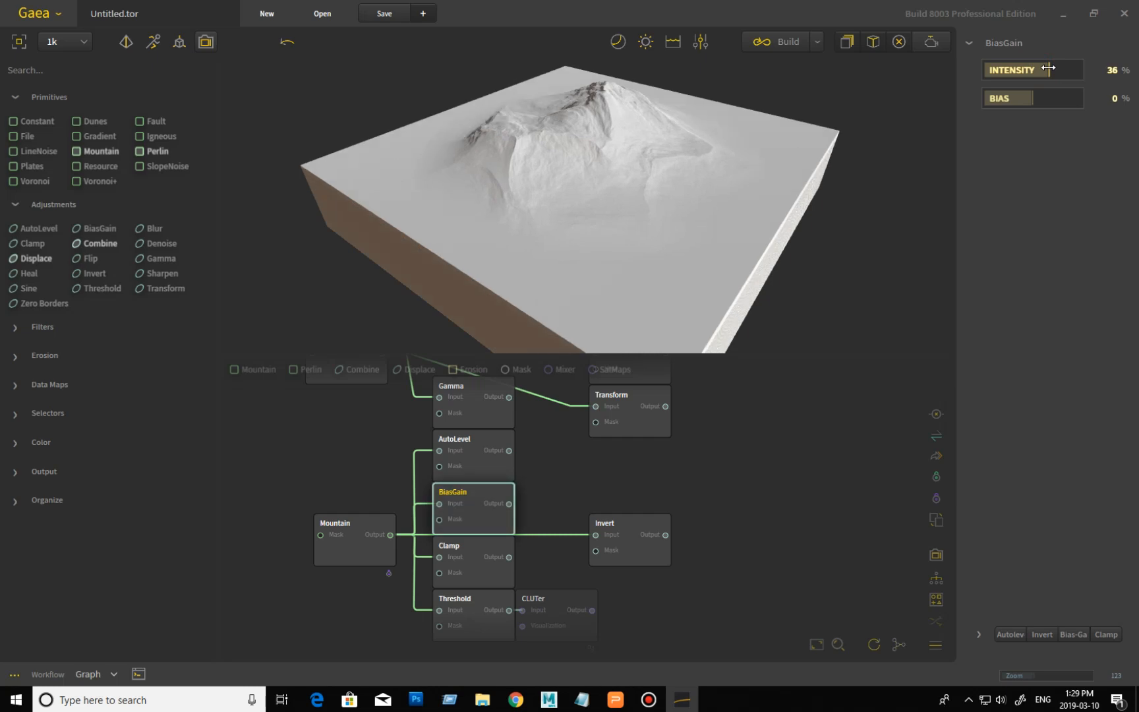
click(1056, 69)
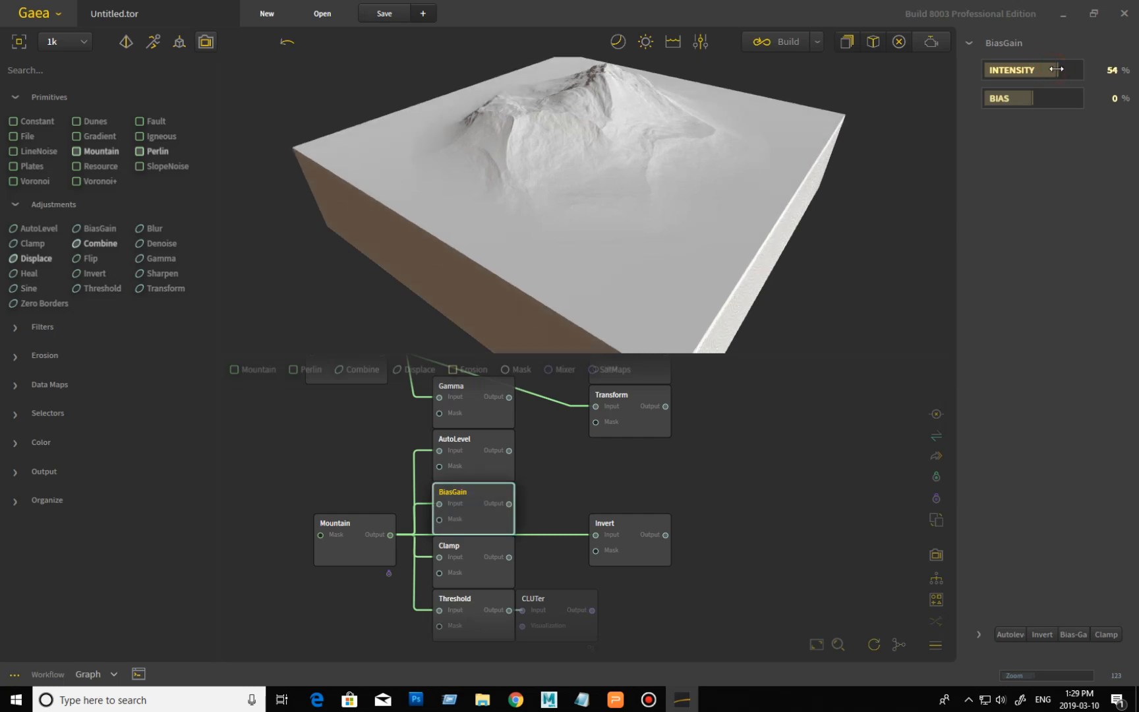
Try lowering the BiasGain node's intensity to -38%, and raise it to -8%.
click(1039, 68)
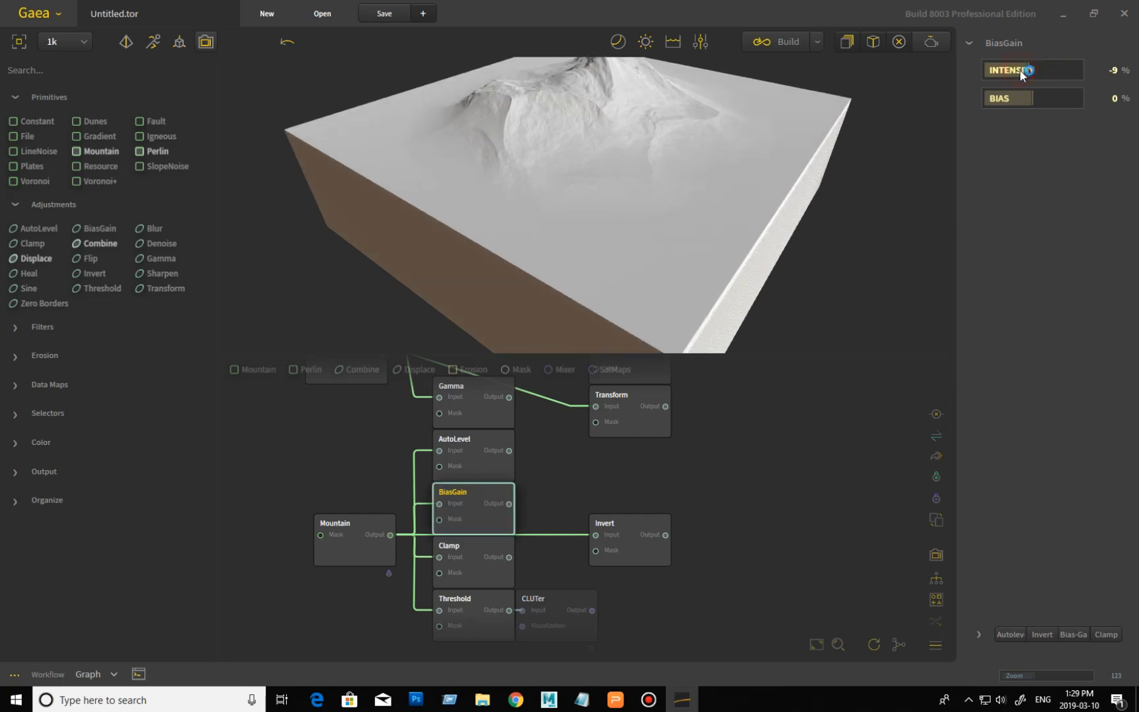
click(1020, 69)
click(1018, 69)
click(1014, 69)
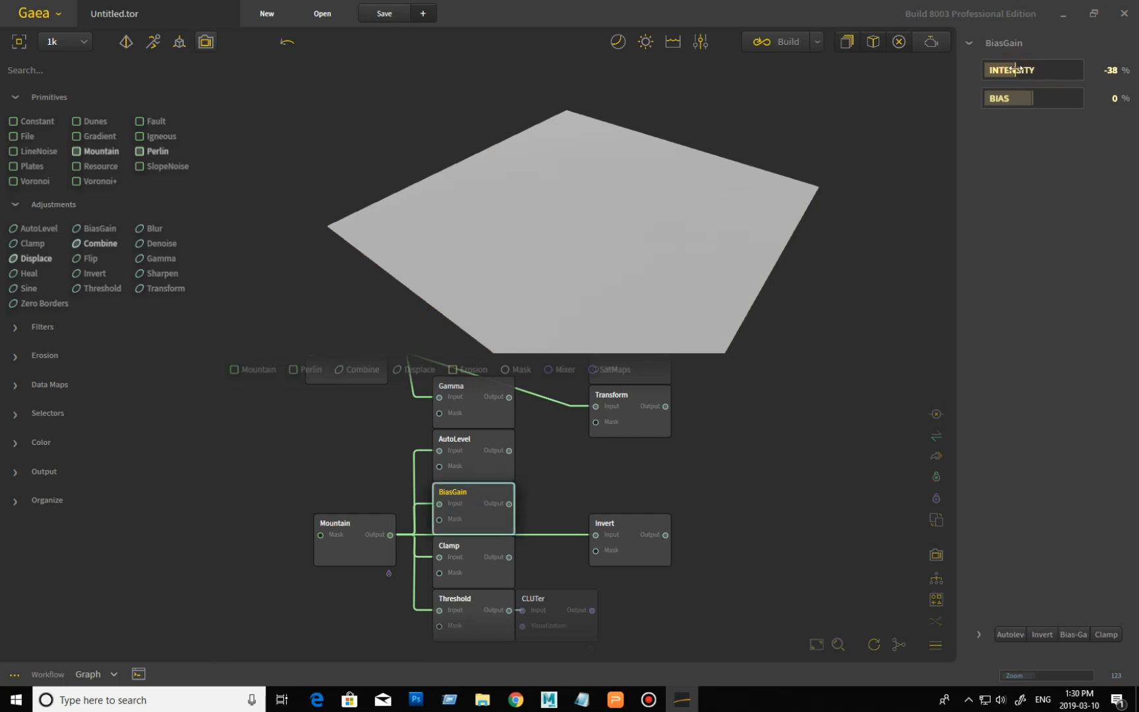
click(1019, 69)
drag(1022, 69, 1029, 69)
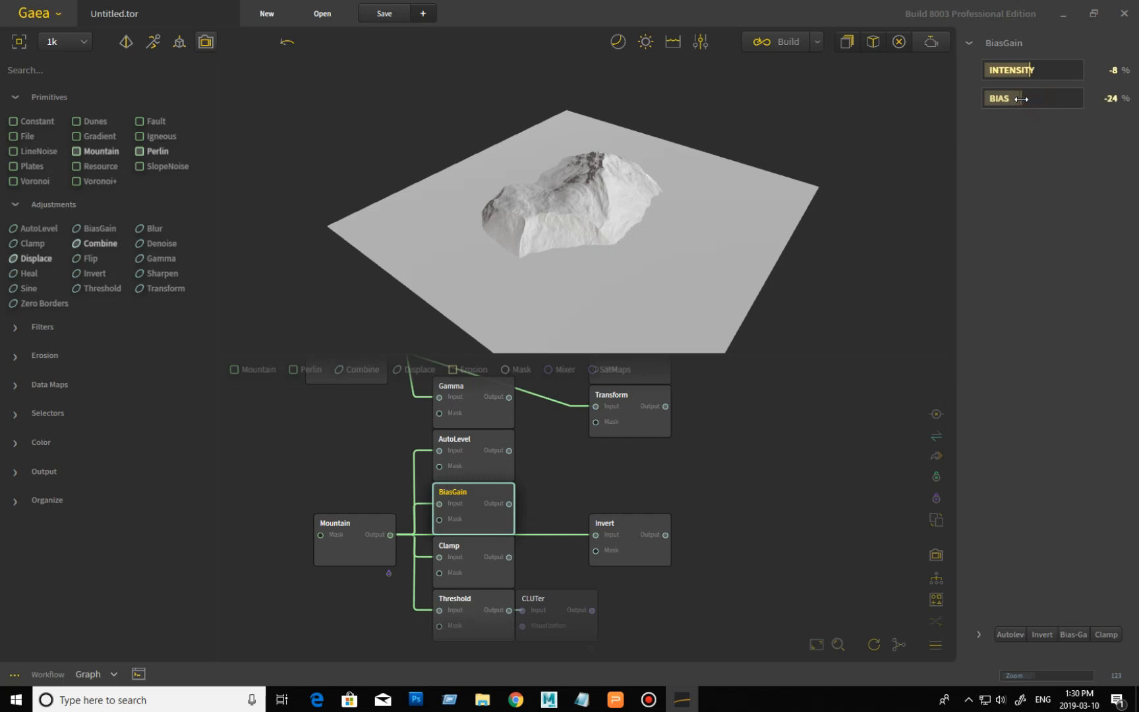
Set the BiasGain node's bias to -56% and its intensity to -50%.
drag(1023, 101, 1014, 98)
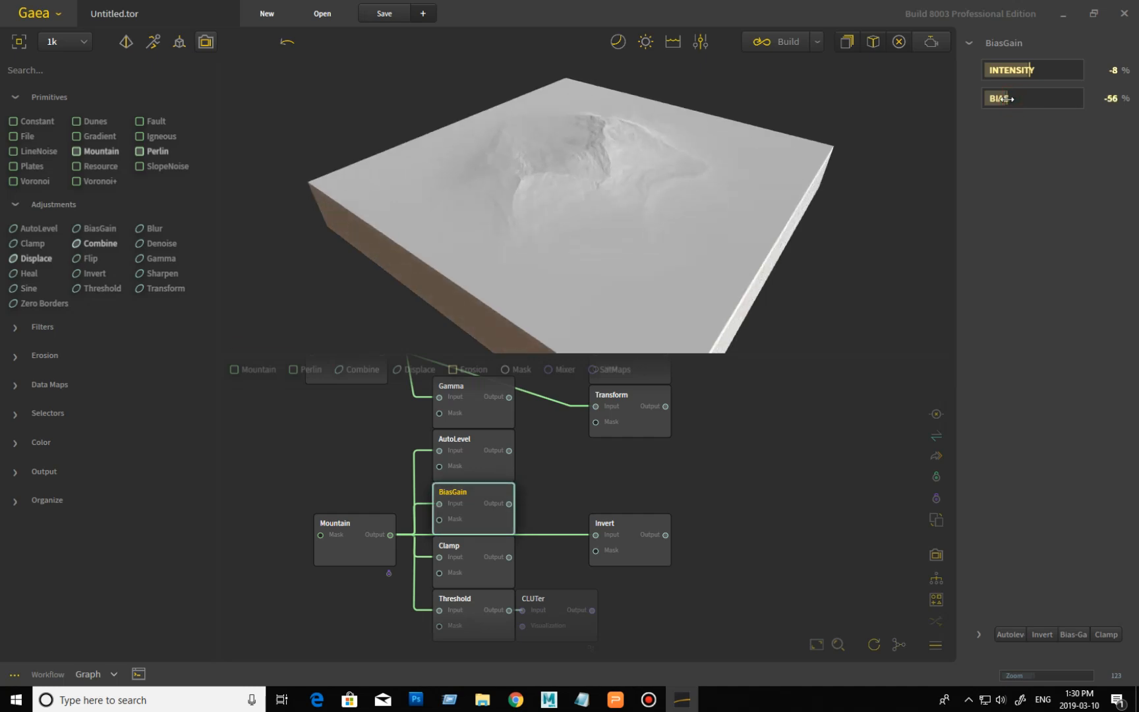
drag(1030, 70, 1012, 69)
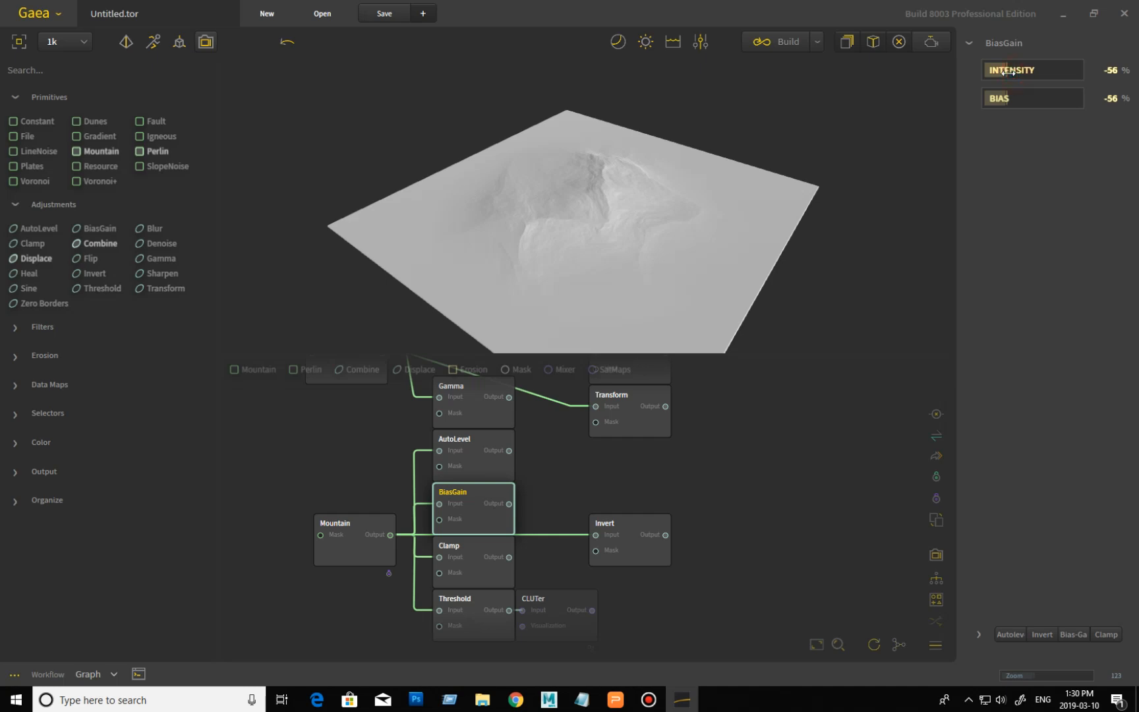
drag(1009, 71, 1012, 71)
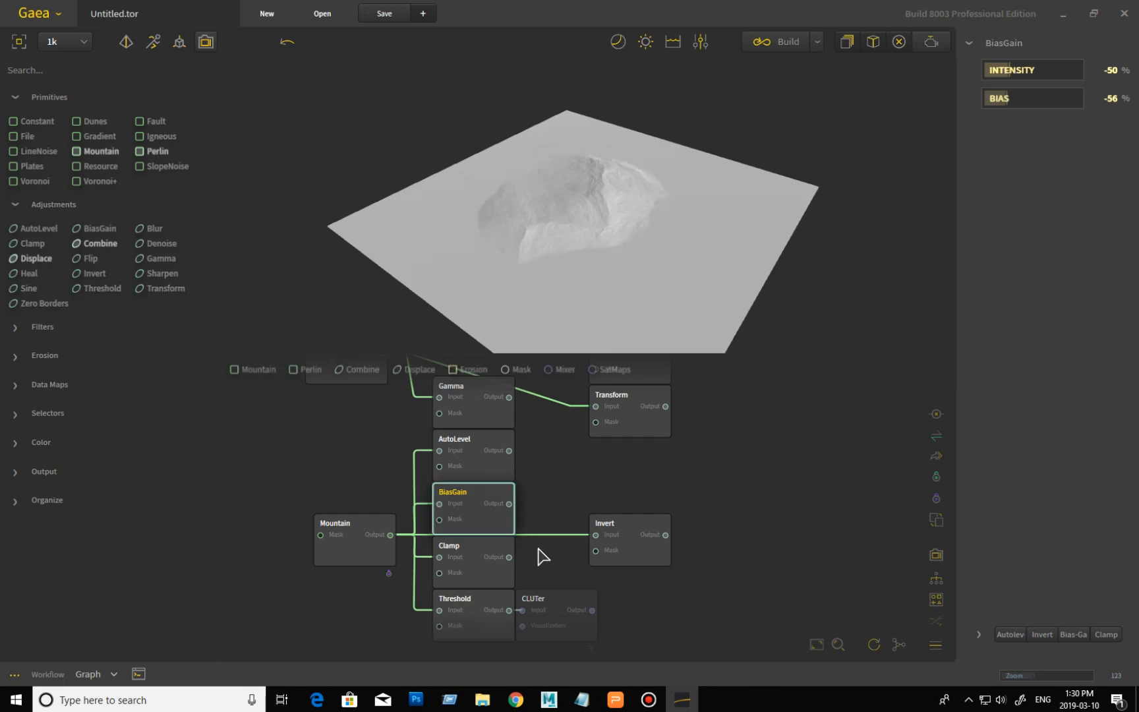
On the Clamp node, raise the minimum to 7% and set the operation to Clip.
click(494, 581)
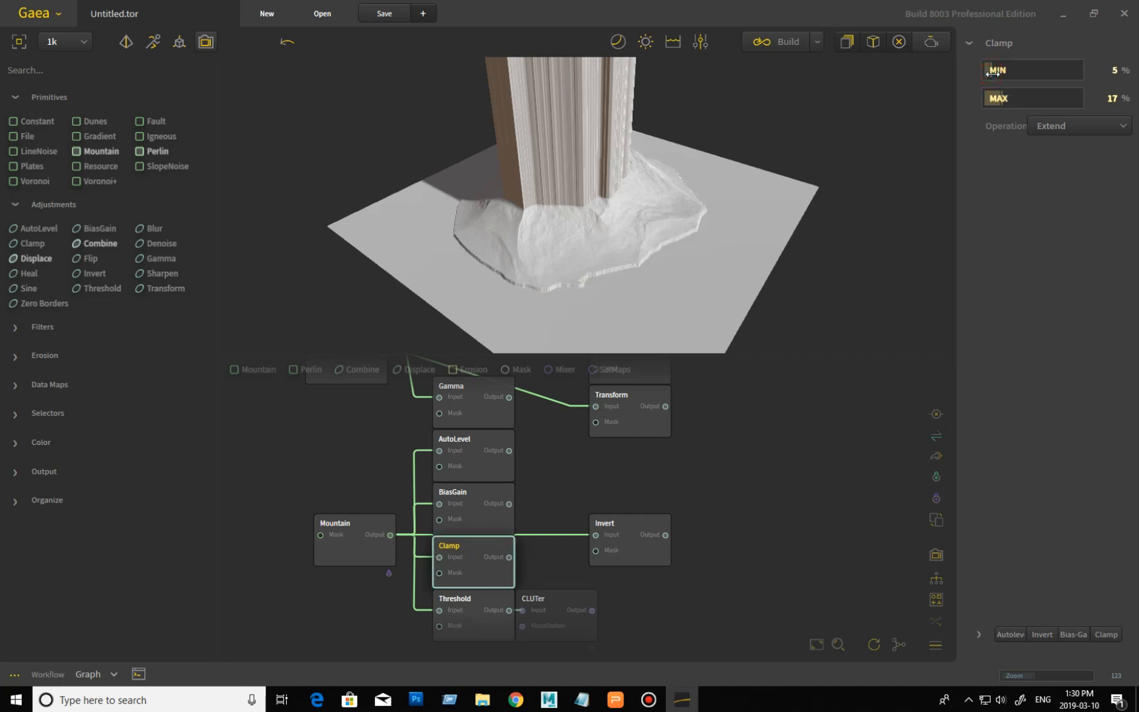
drag(993, 72, 996, 78)
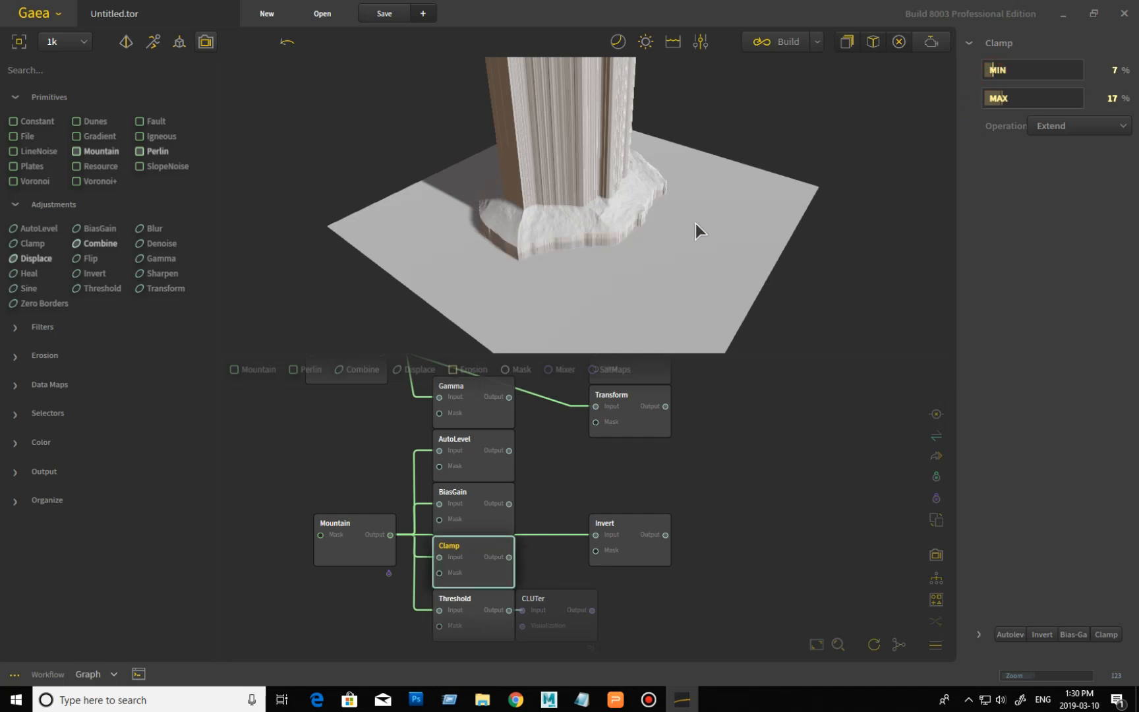
click(1111, 127)
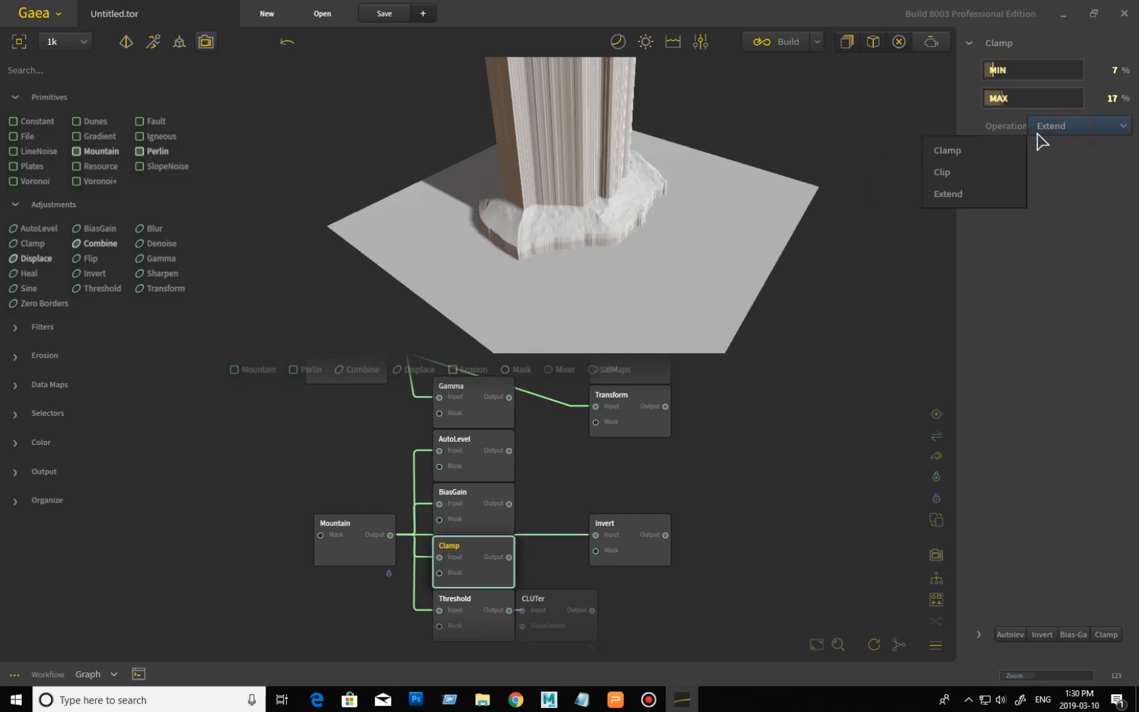
click(993, 171)
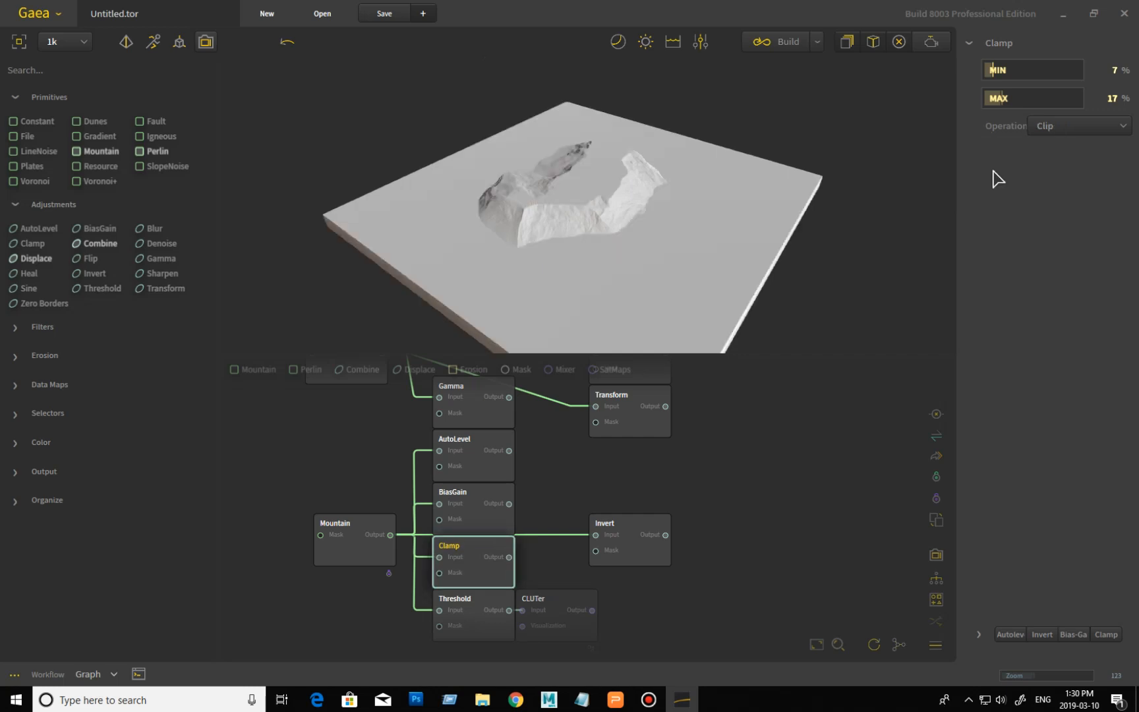
drag(582, 257, 650, 263)
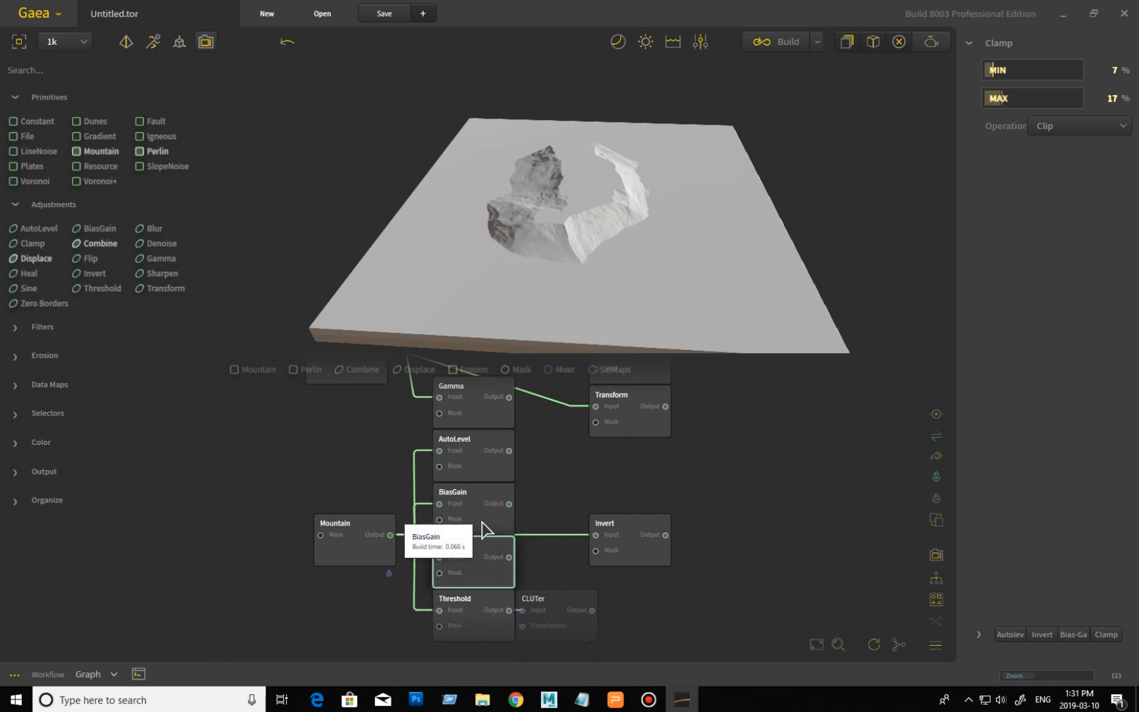
Preview the AutoLevel node, try its strength at 49%, and restore it to 100%.
click(492, 472)
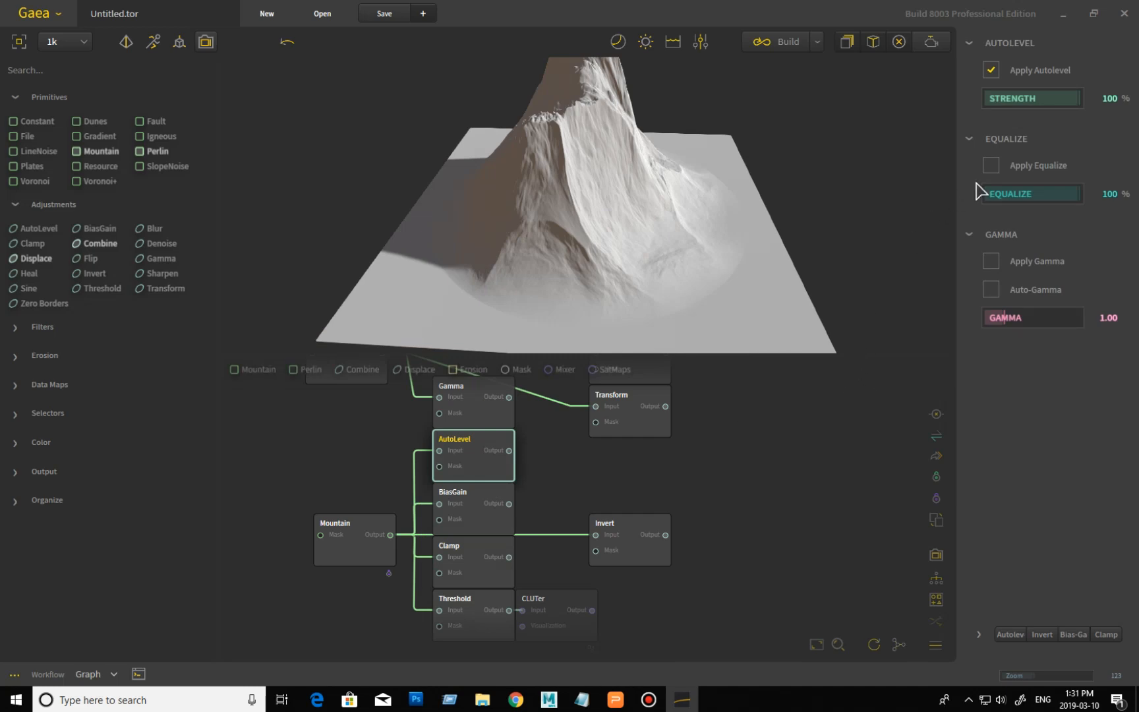
click(1033, 104)
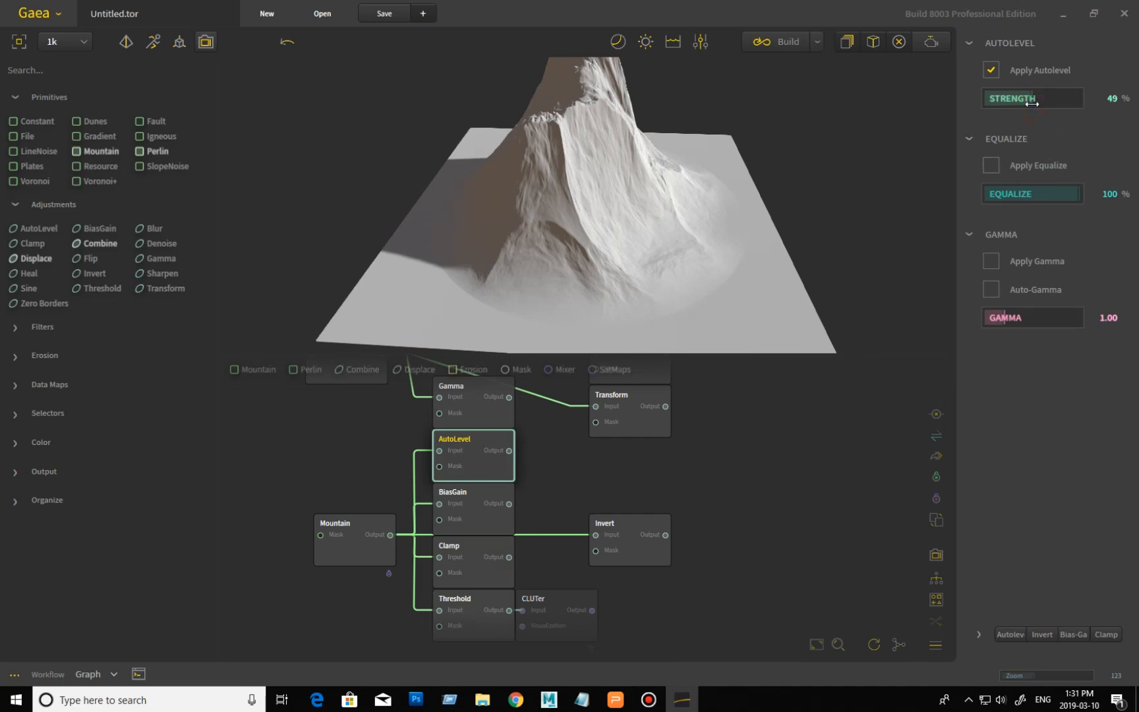
drag(1032, 103, 1119, 114)
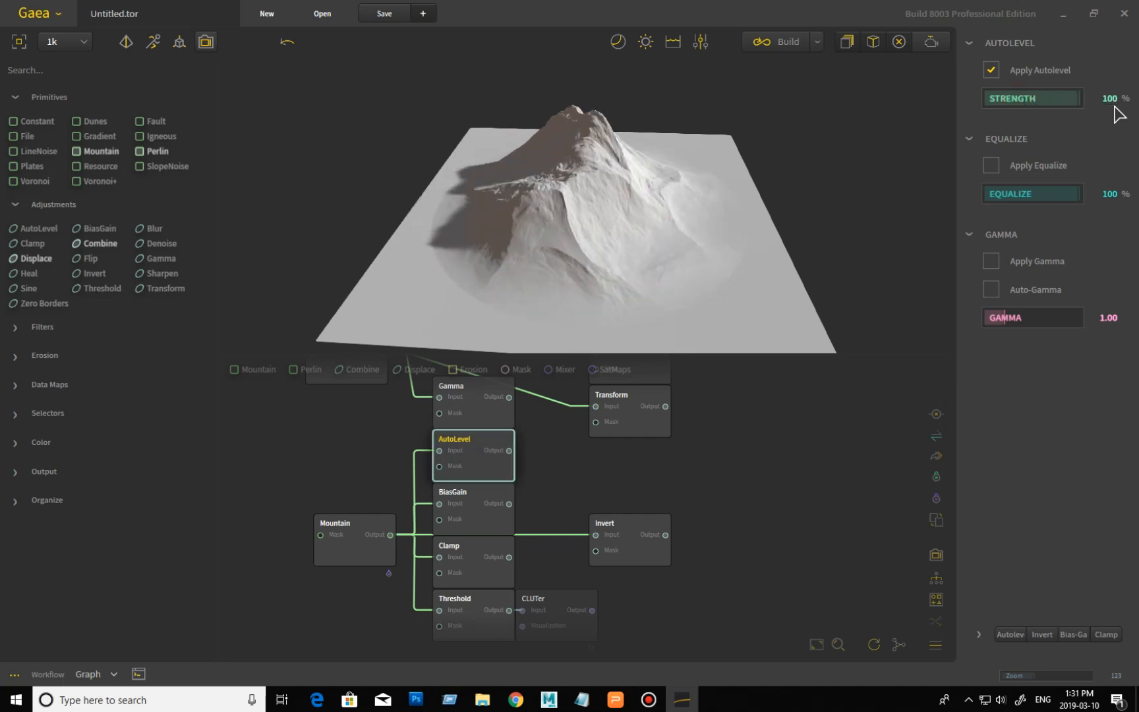
mouse_move(643, 249)
mouse_down()
mouse_move(690, 248)
mouse_move(646, 255)
mouse_move(729, 287)
mouse_move(702, 317)
mouse_up()
scroll(670, 259, down, 5)
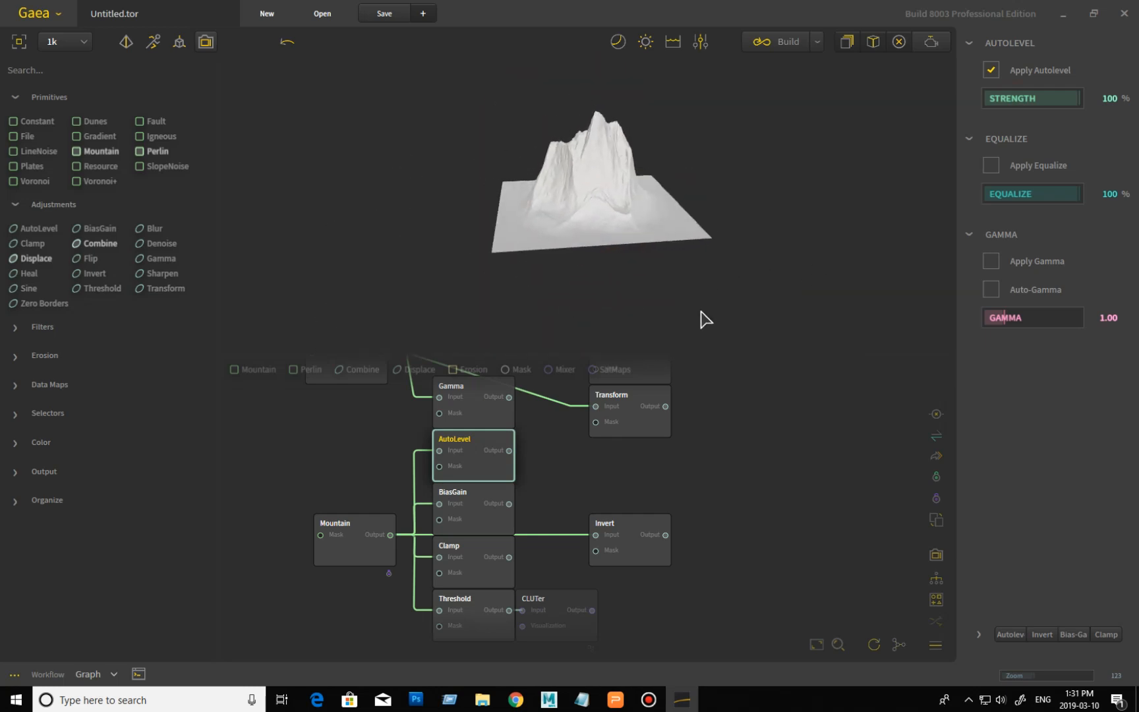
Try Apply Equalize on the AutoLevel node, inspect the terrain, and turn the option off.
click(991, 166)
drag(758, 205, 697, 188)
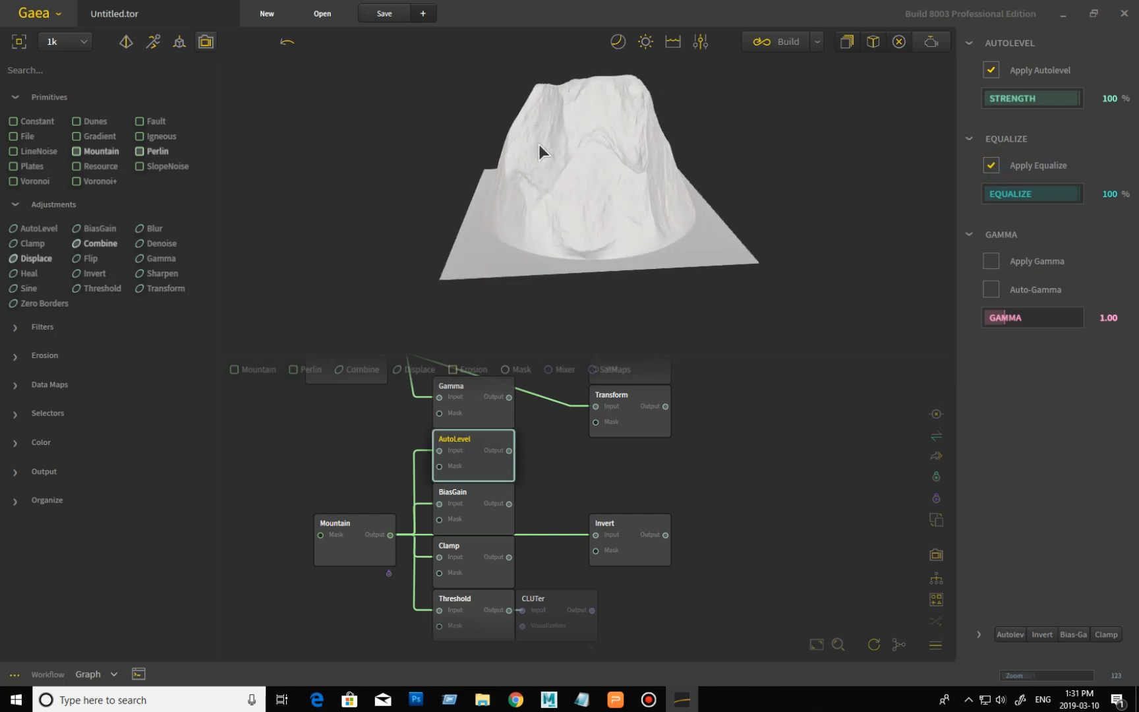
click(991, 165)
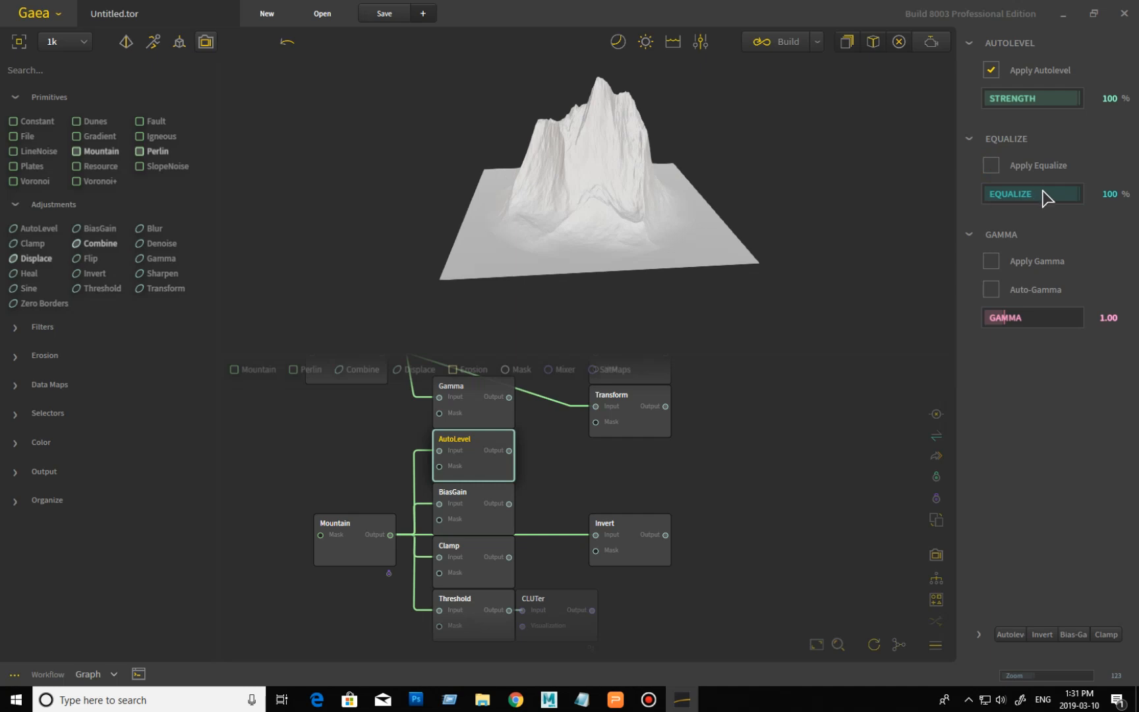
Try enabling Apply Gamma together with Auto-Gamma on the AutoLevel node.
click(1002, 290)
click(992, 290)
click(993, 262)
click(994, 290)
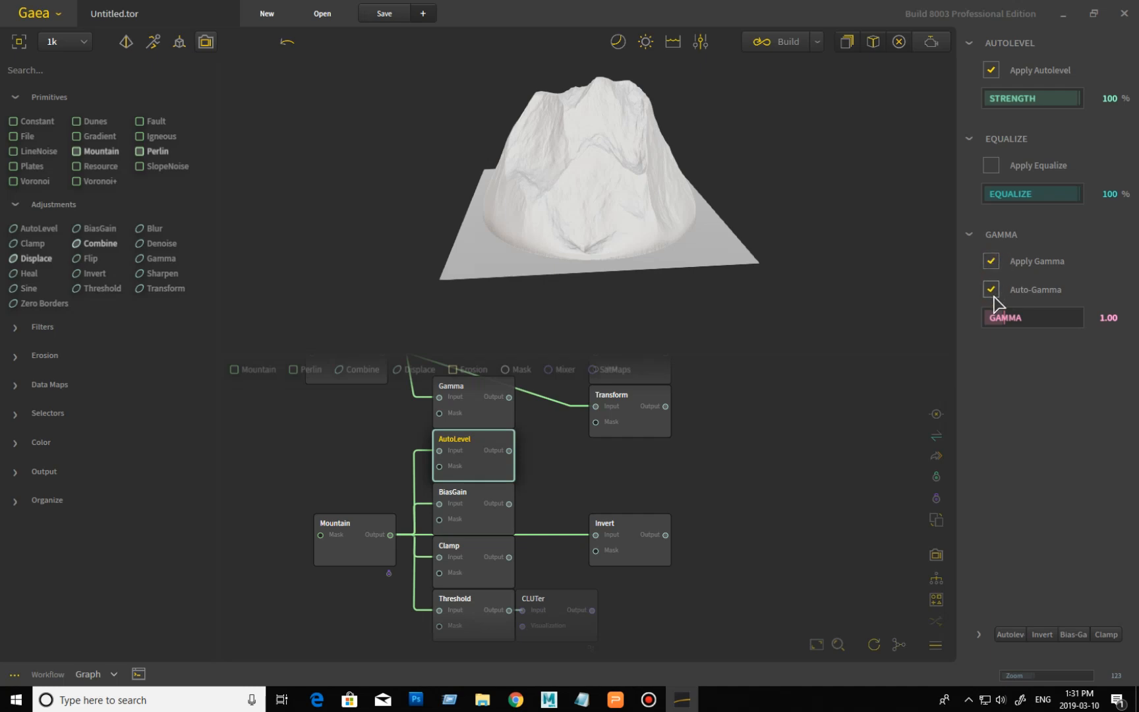
Turn off Apply Gamma and Auto-Gamma on the AutoLevel node, and enable Apply Equalize.
click(993, 264)
click(991, 288)
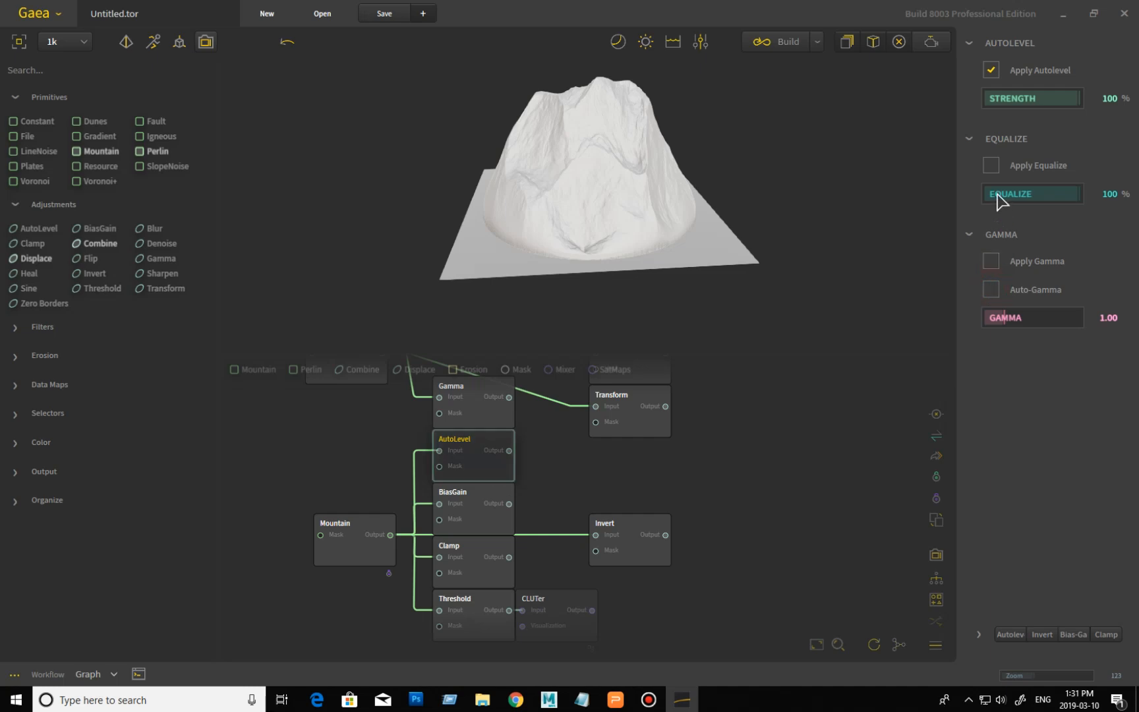
click(991, 166)
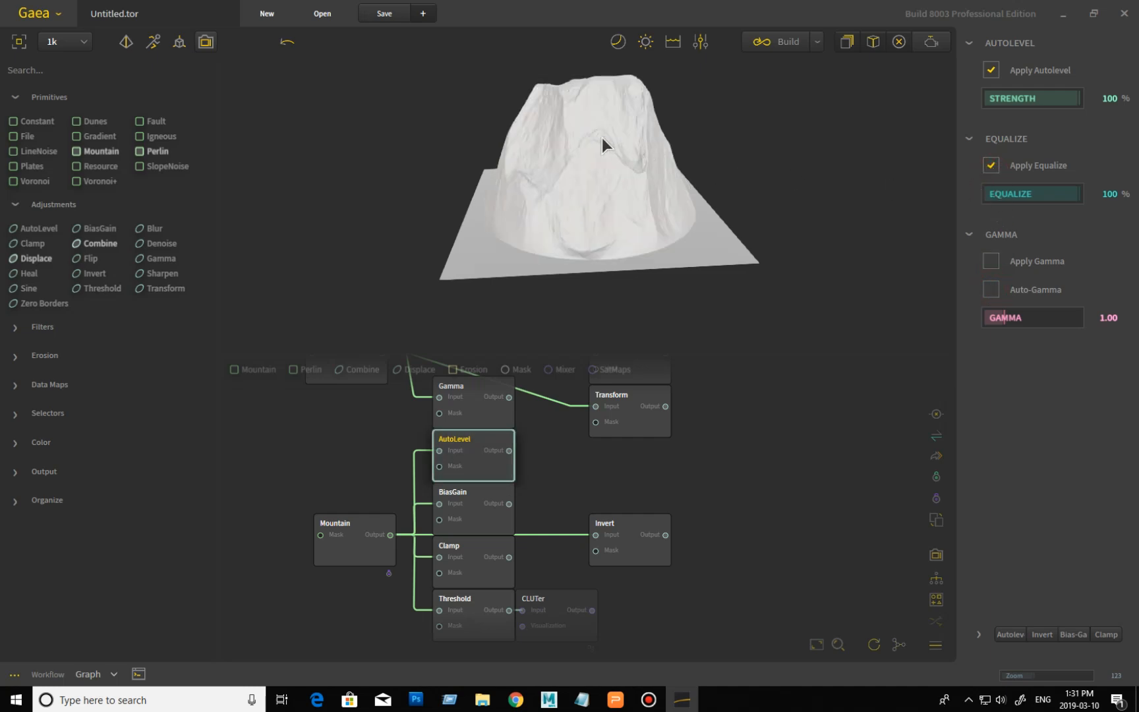
Turn off Apply Equalize on the AutoLevel node.
click(991, 166)
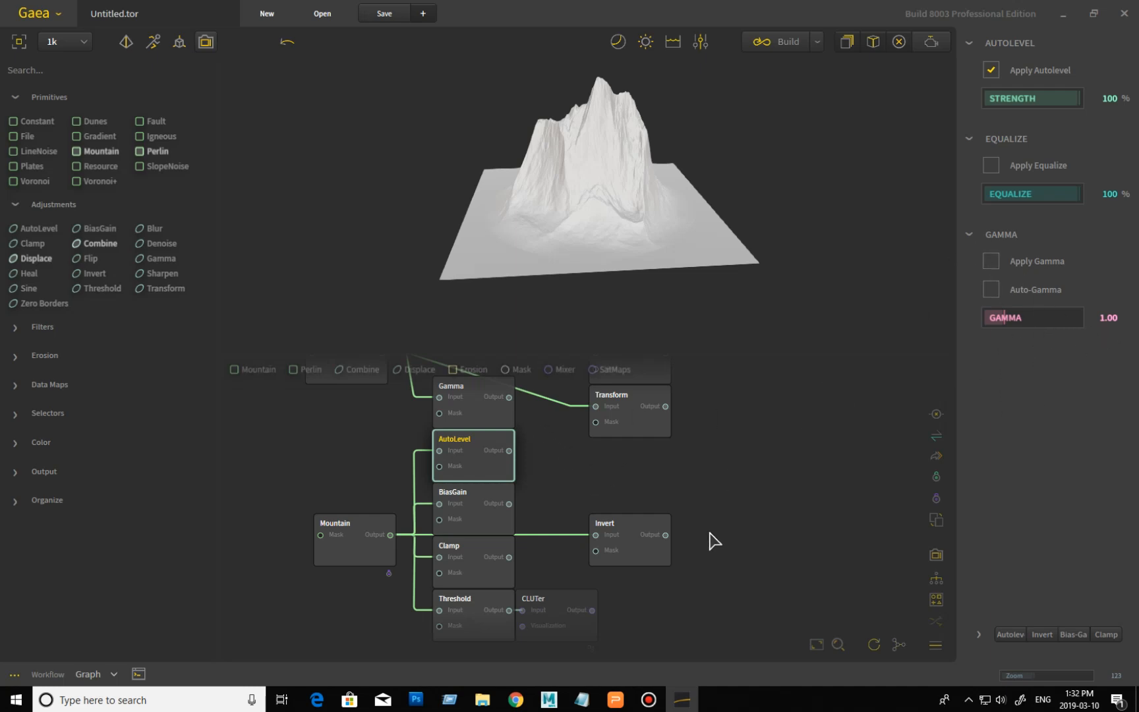
Preview the Invert node and compare its terrain with the original Mountain from several angles.
click(627, 538)
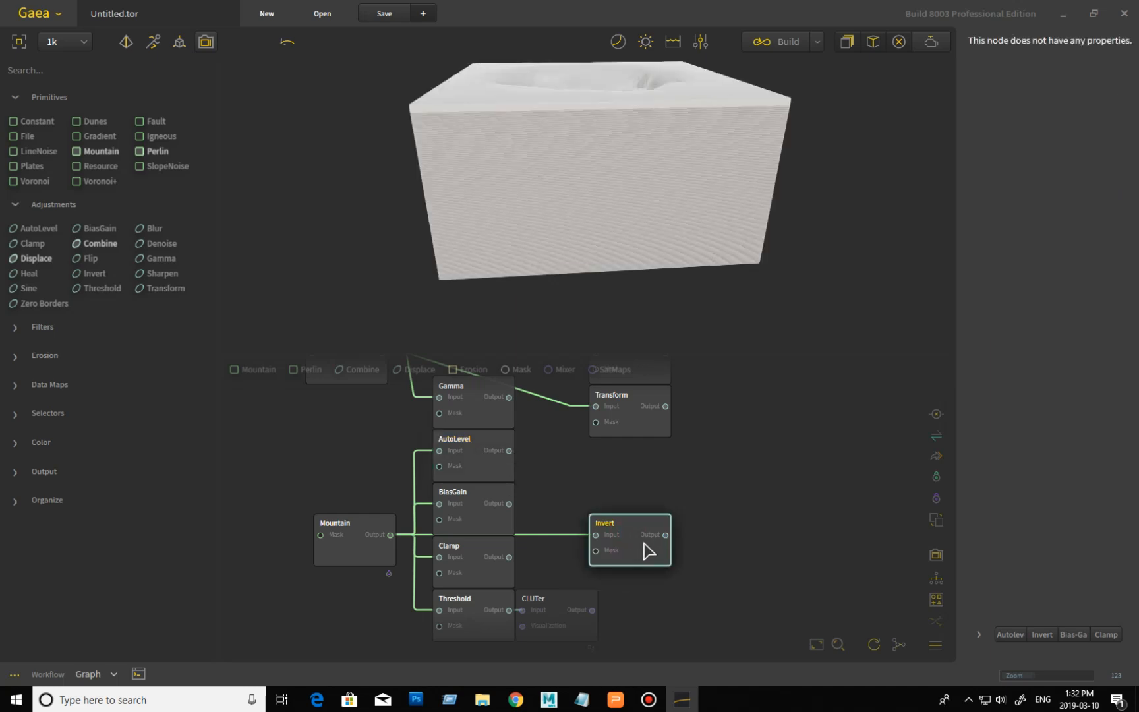
drag(617, 206, 776, 201)
drag(646, 206, 753, 211)
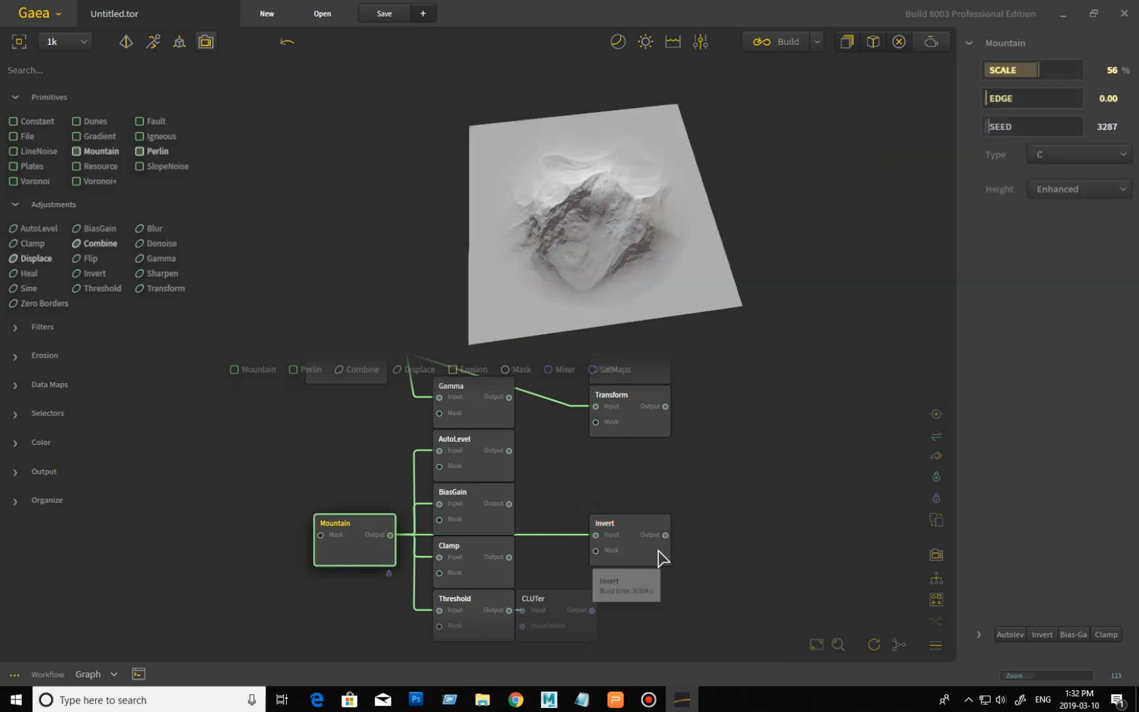
click(662, 556)
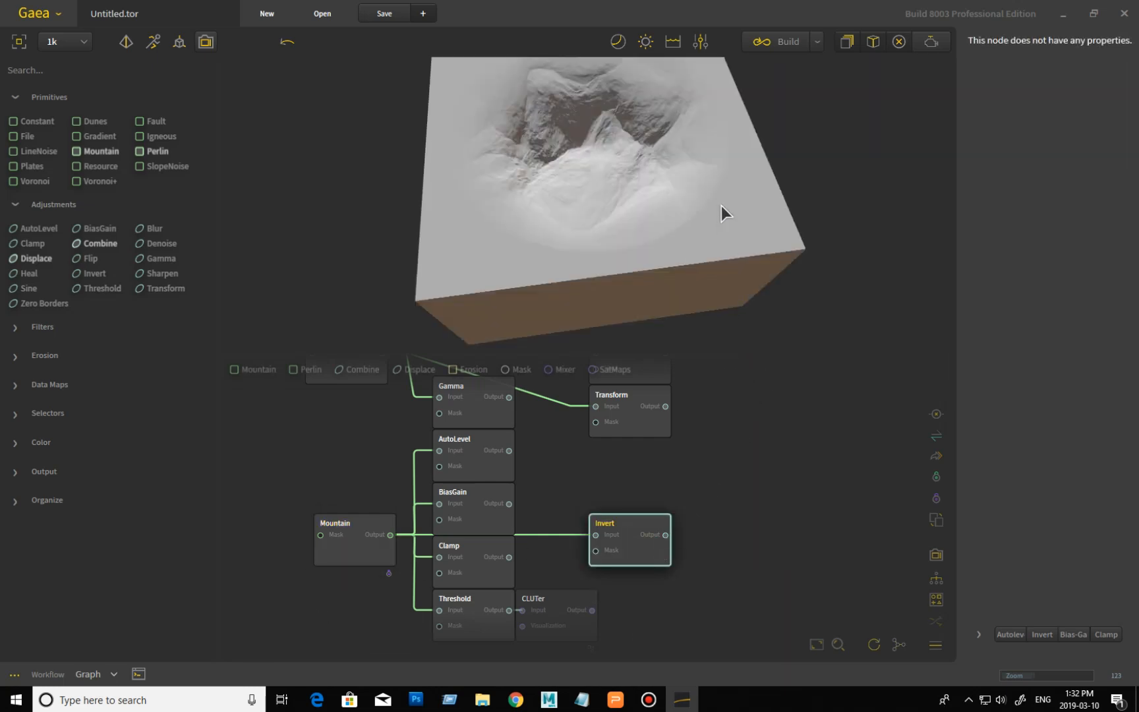
mouse_move(697, 197)
mouse_down()
mouse_move(585, 167)
mouse_move(560, 143)
mouse_up()
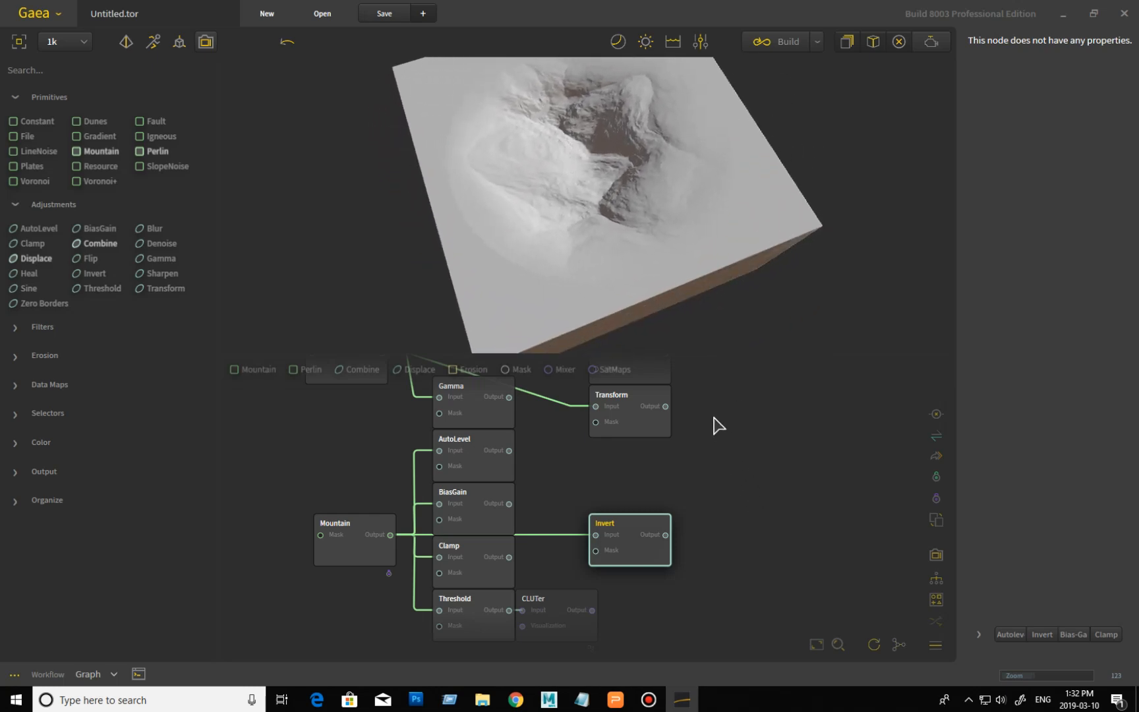
Preview the Gradient node that feeds the Gamma, Flip, Transform and Displace nodes, and inspect its slope.
middle_drag(715, 425, 759, 530)
middle_drag(755, 451, 731, 468)
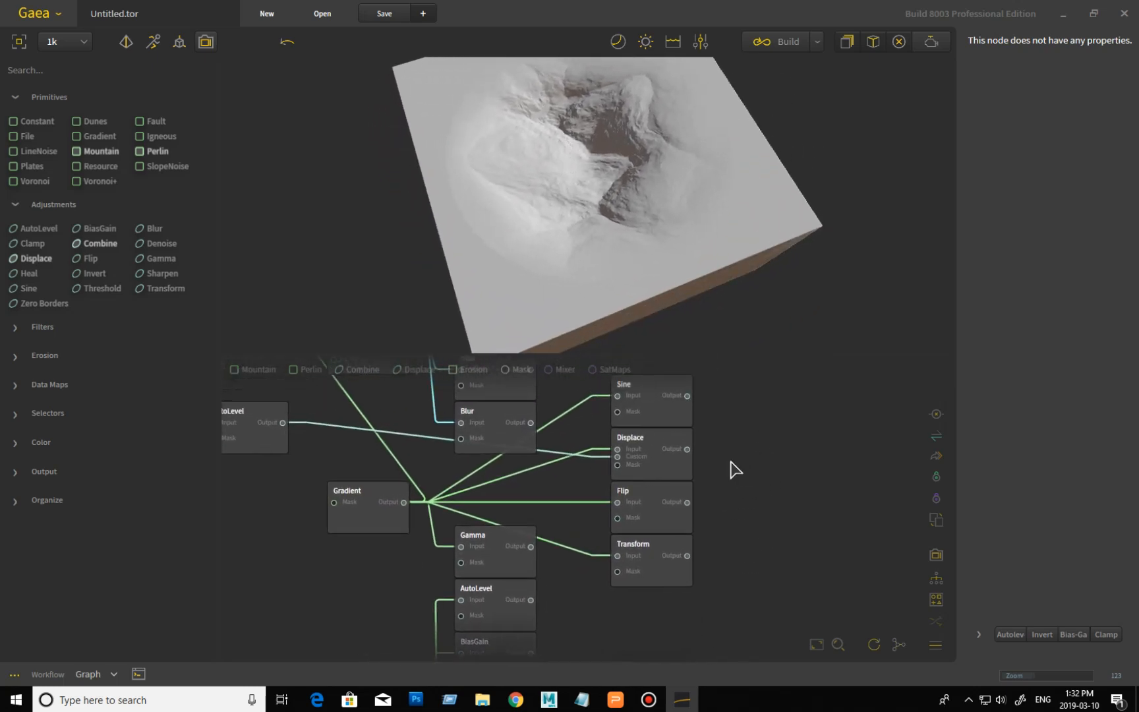
click(379, 530)
drag(579, 309, 695, 399)
drag(664, 275, 677, 284)
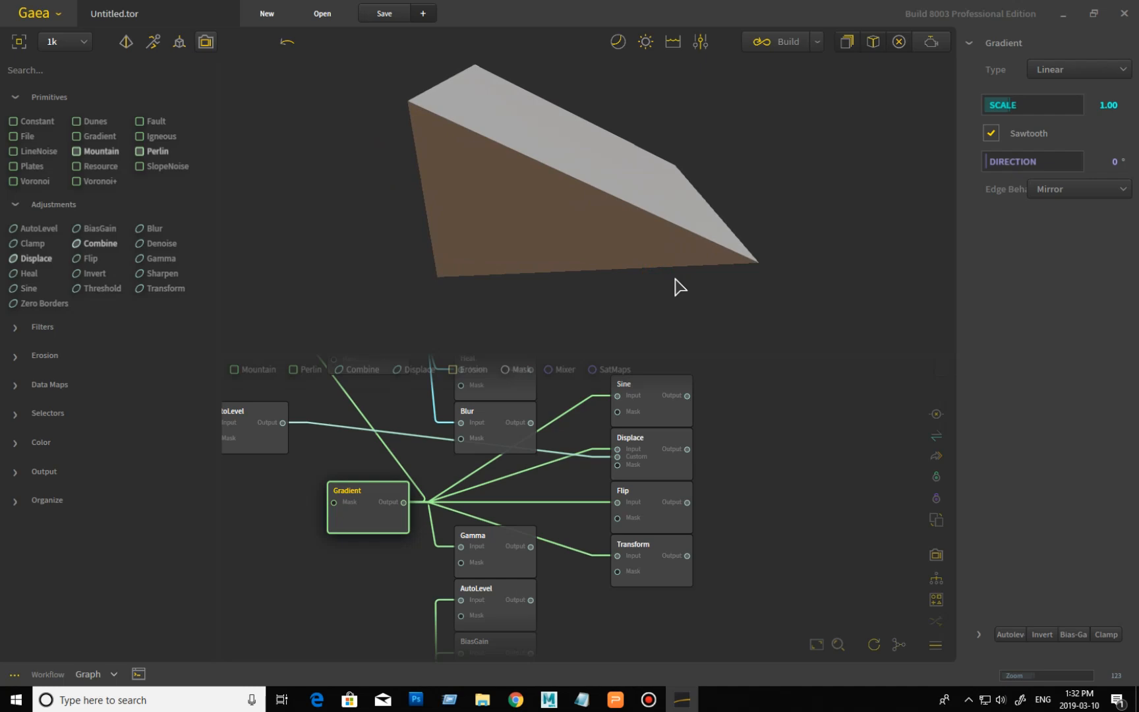
Try the Gamma node at 2.29, set its gamma to 0.53, and compare the curve with the plain Gradient.
click(525, 535)
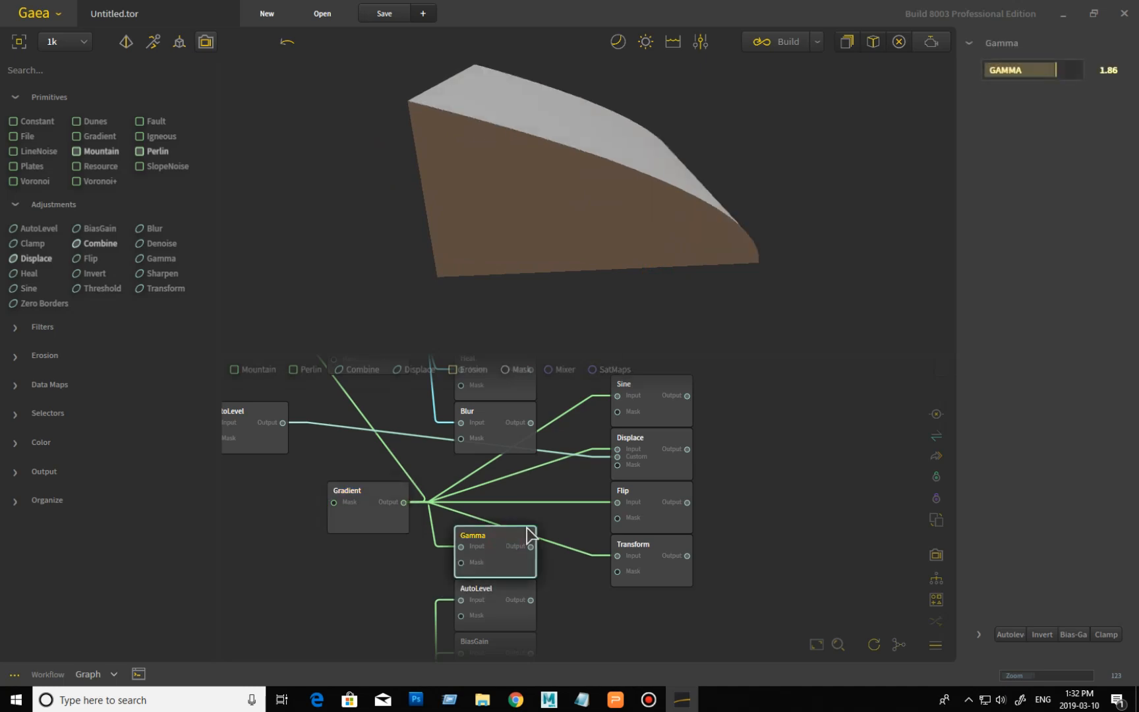
drag(1057, 70, 1073, 70)
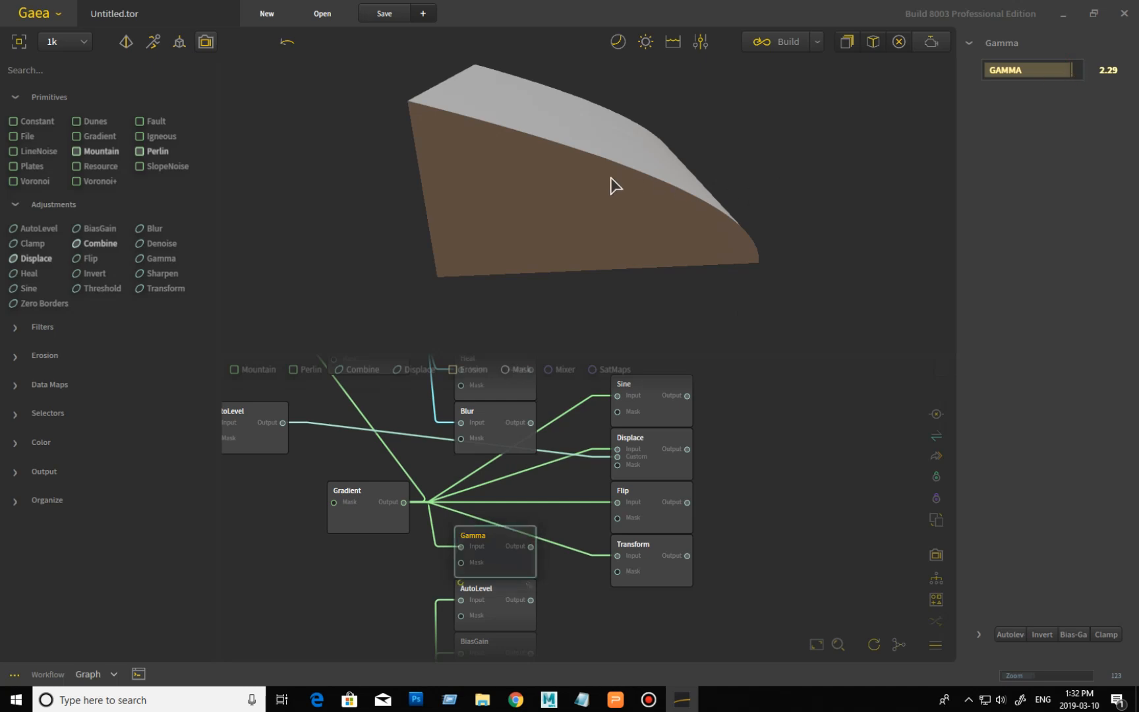
drag(1073, 70, 1005, 70)
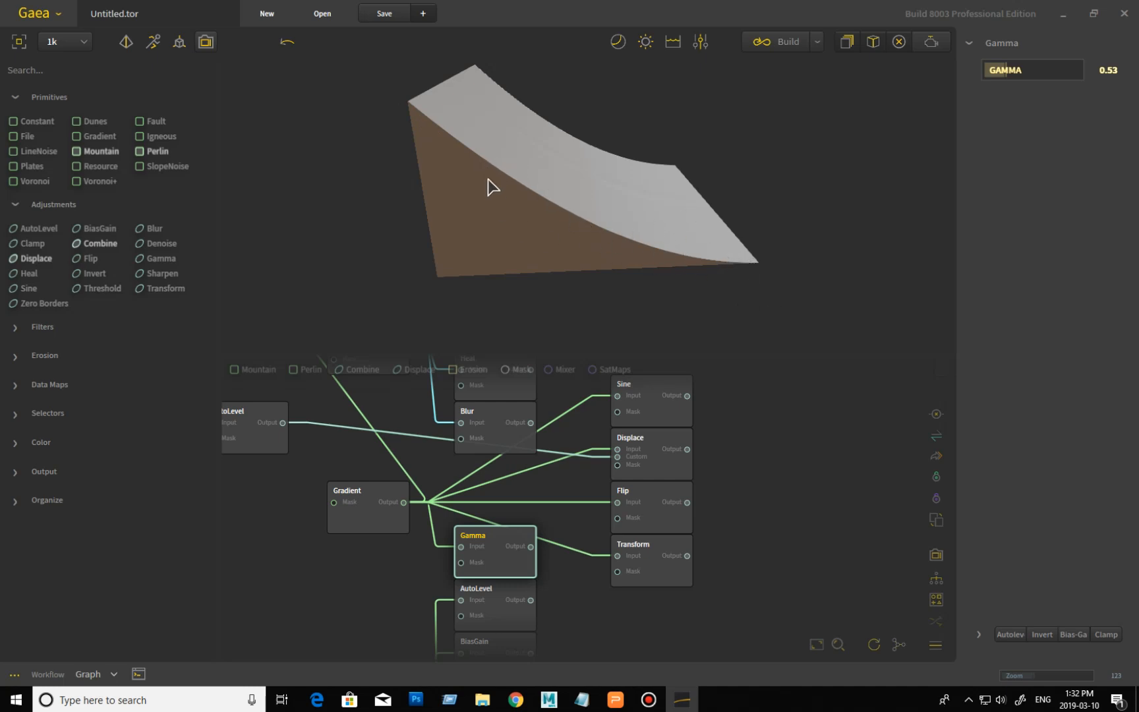
click(362, 521)
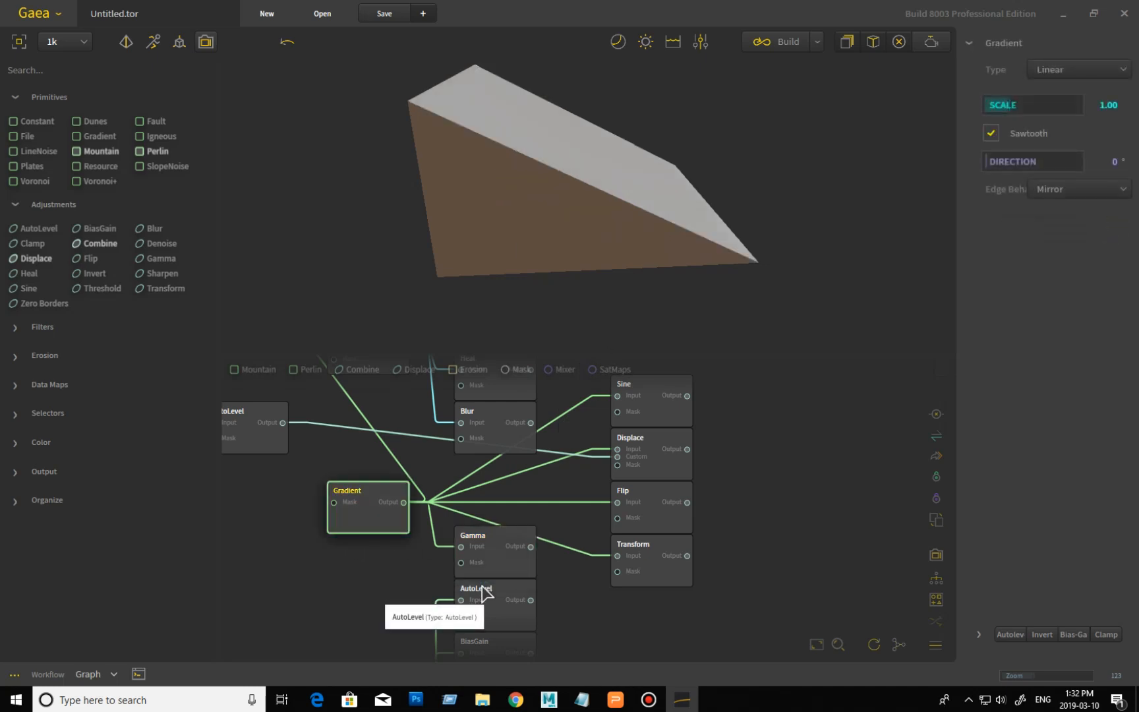
Preview the vertical Flip of the gradient and the Transform node's result, inspecting the transformed shape from several angles.
click(672, 528)
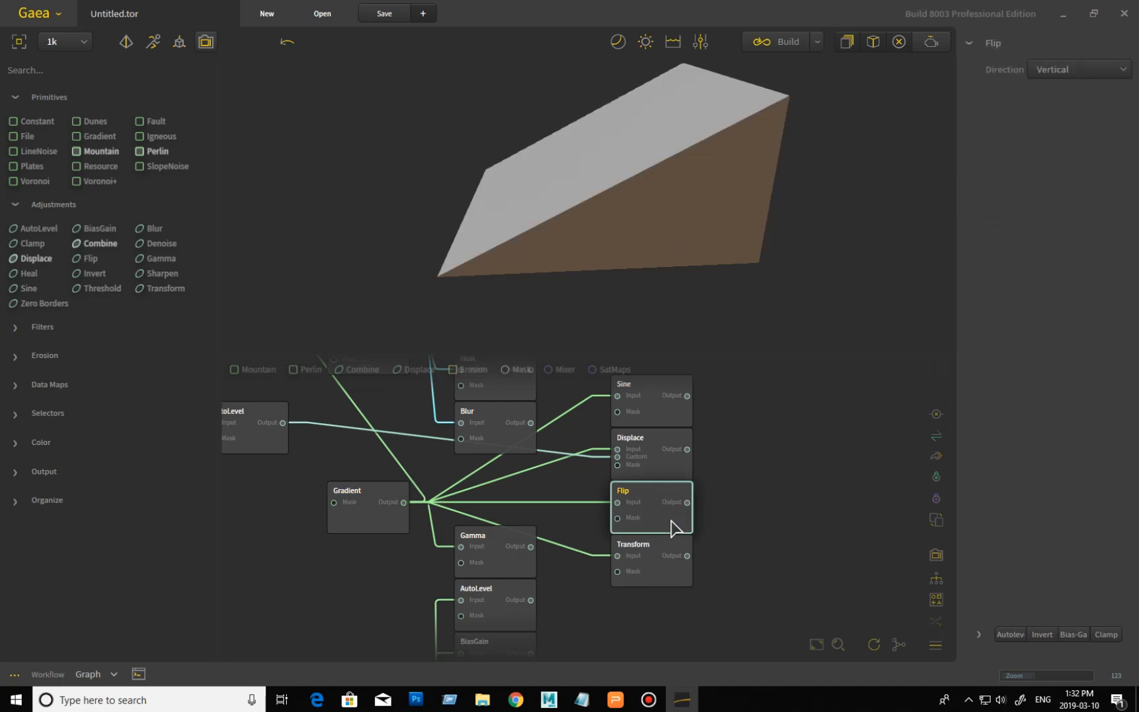
click(660, 580)
drag(751, 254, 625, 267)
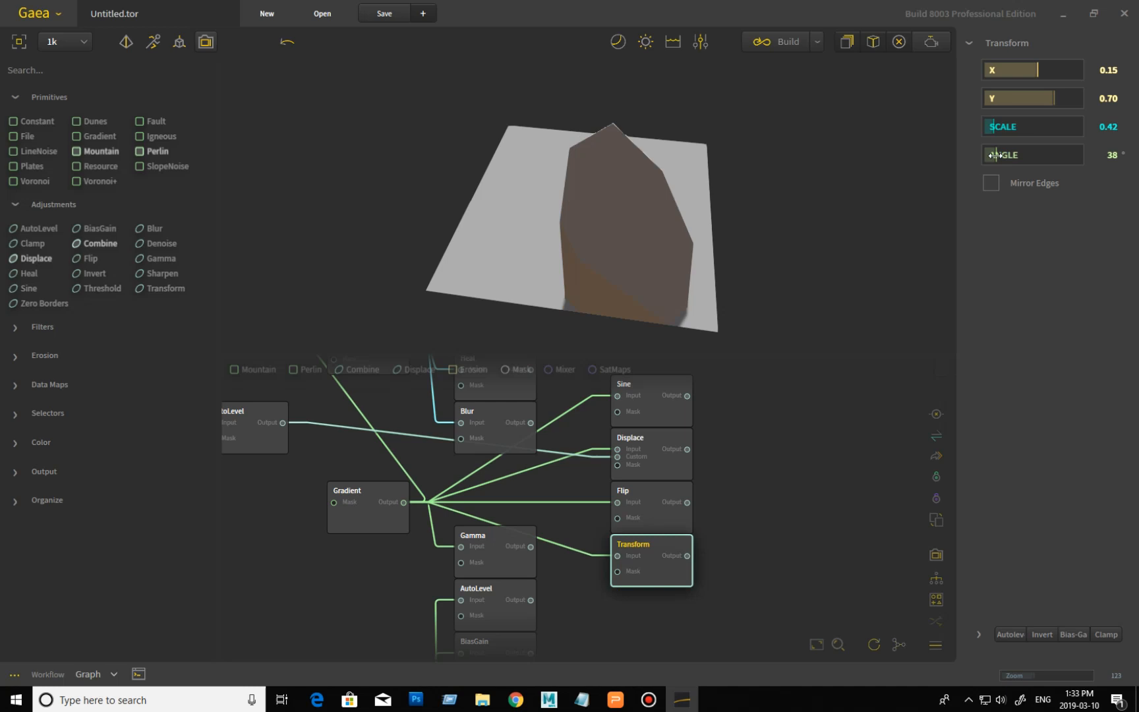
drag(751, 311, 801, 257)
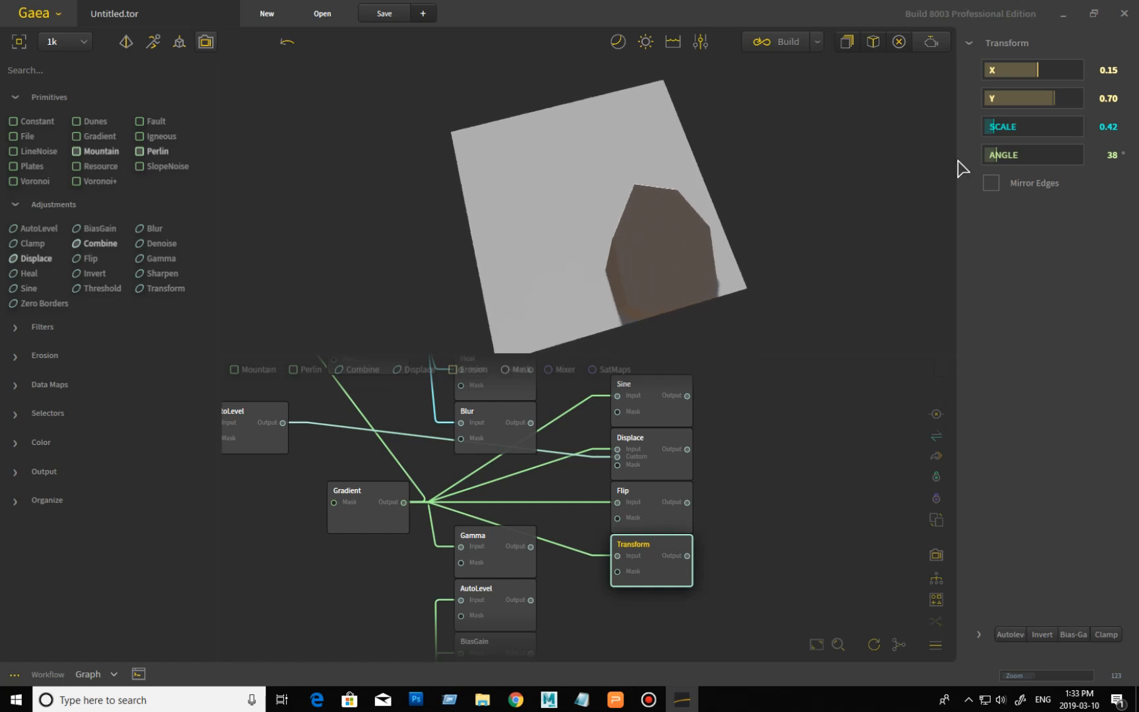
Try the Transform node's angle at 0°, inspect the shape, and restore the angle to 38°.
drag(997, 153, 929, 152)
drag(803, 215, 753, 298)
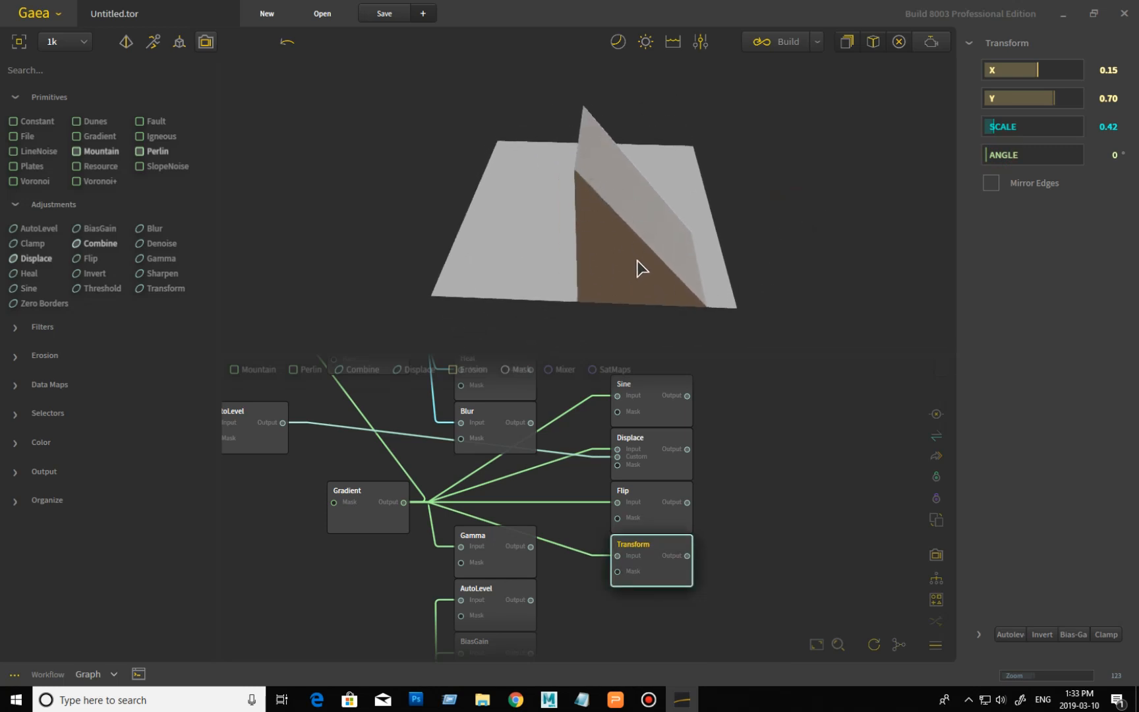
drag(757, 348, 790, 287)
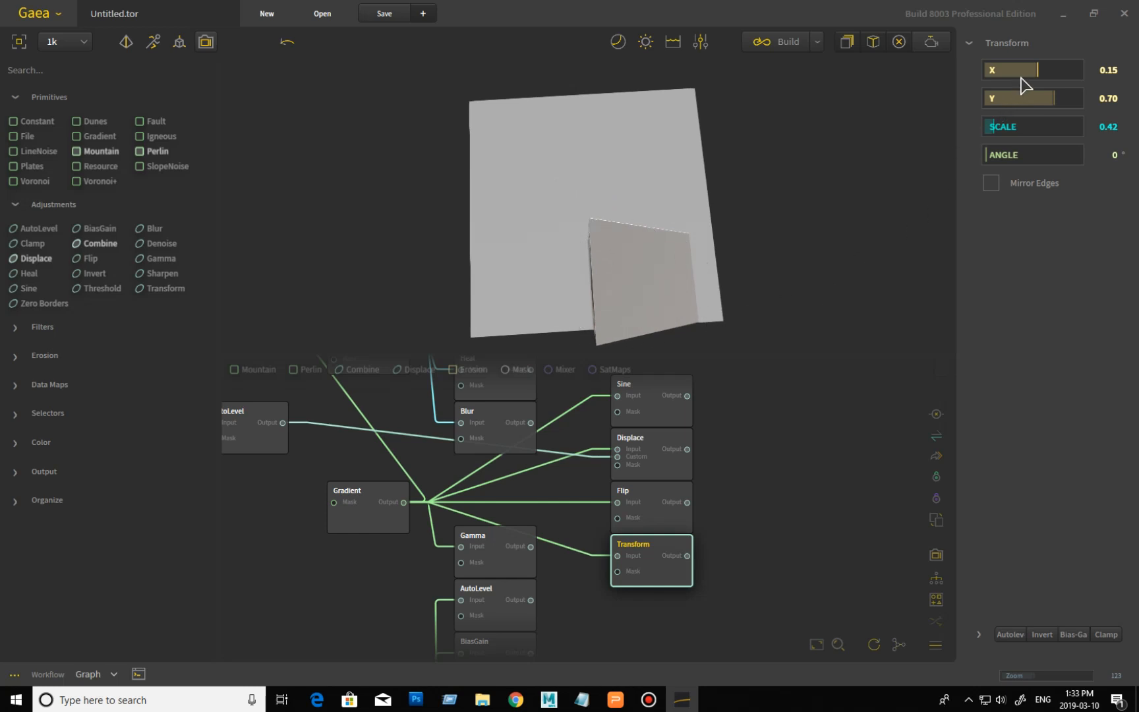
drag(832, 293, 860, 359)
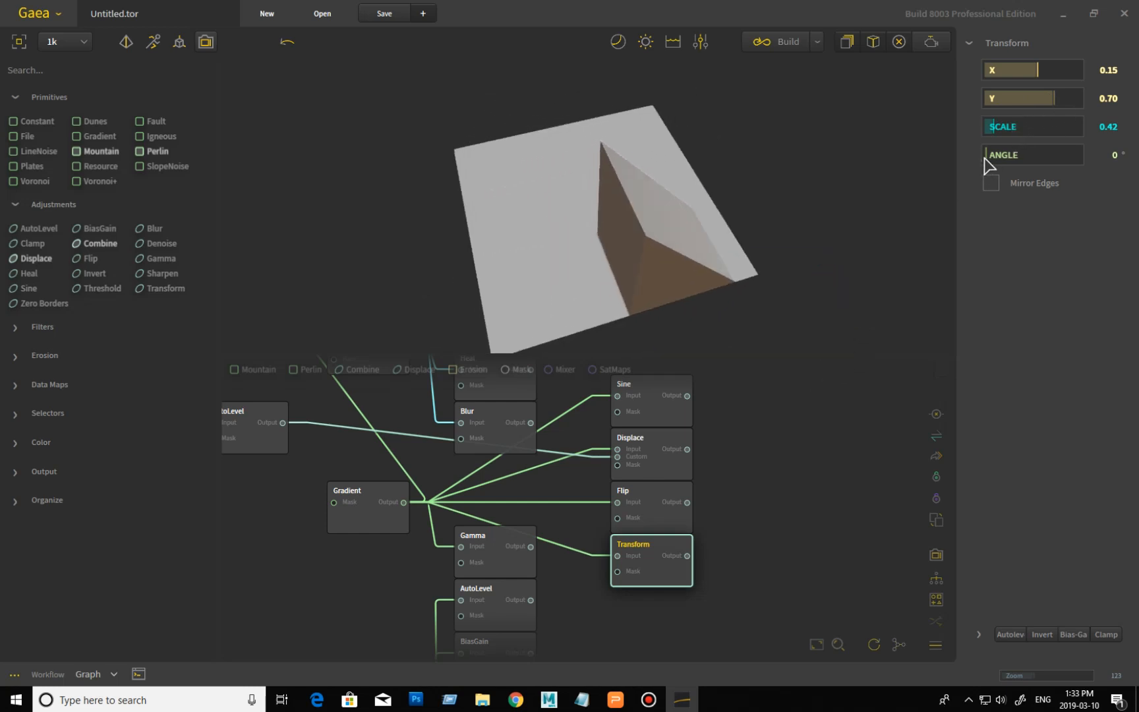
drag(986, 157, 995, 157)
drag(864, 298, 838, 228)
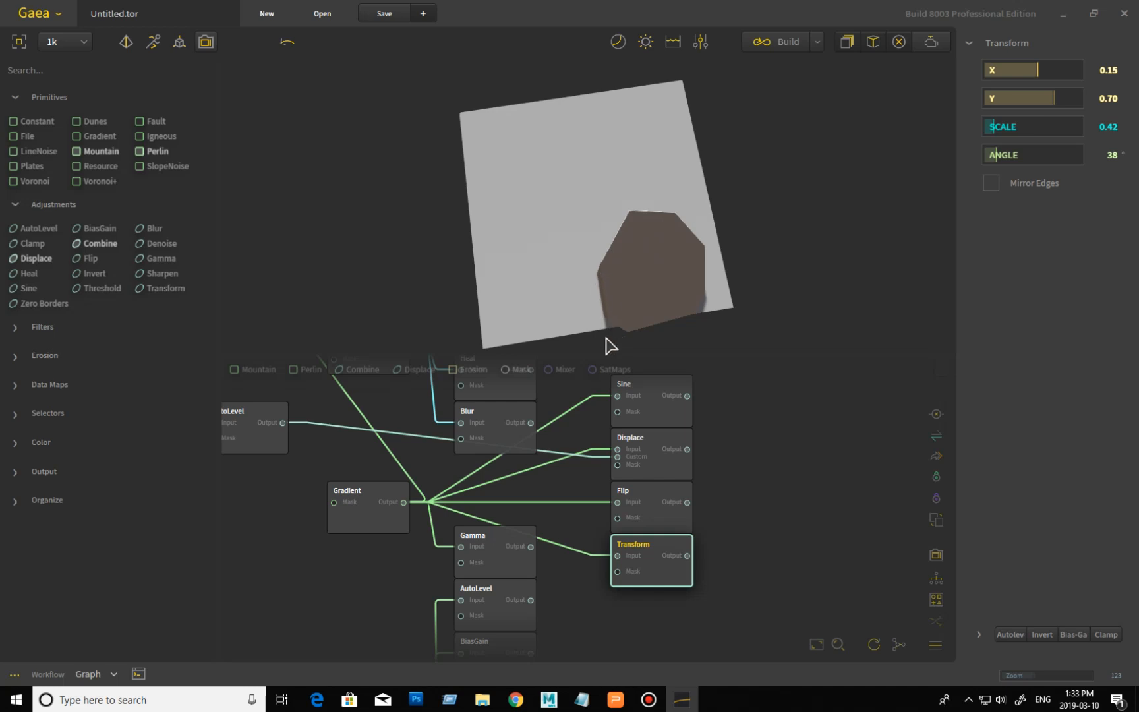
drag(756, 314, 724, 322)
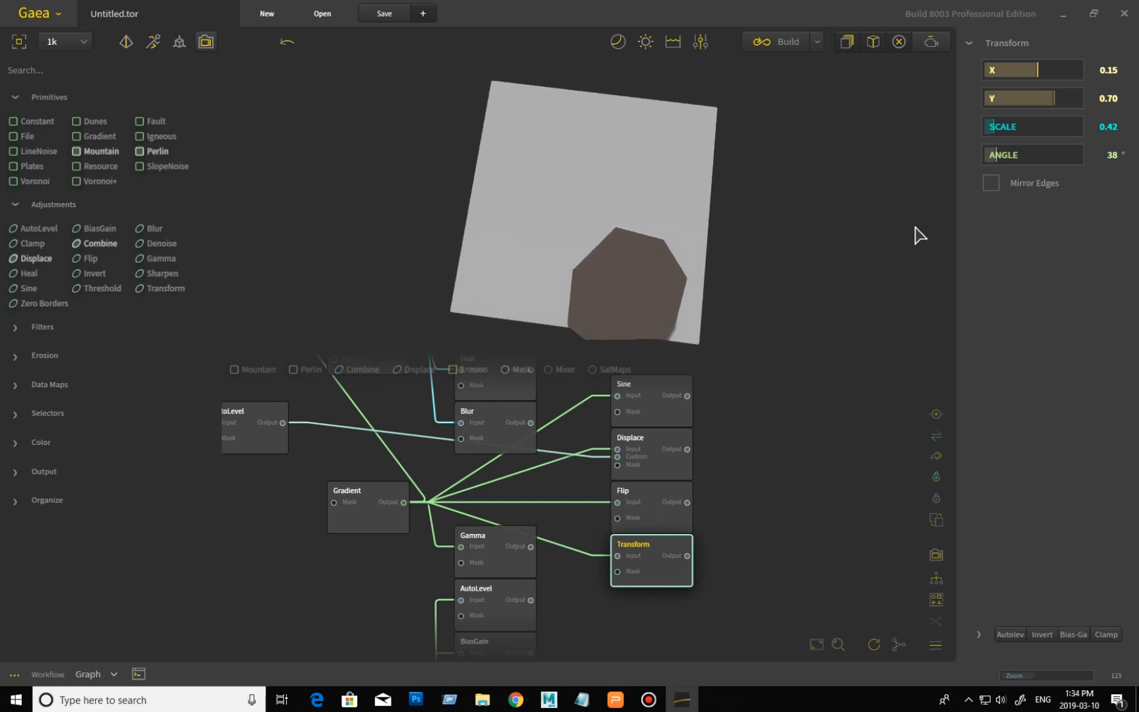
Enable Mirror Edges on the Transform node and inspect the shape's corners.
click(992, 185)
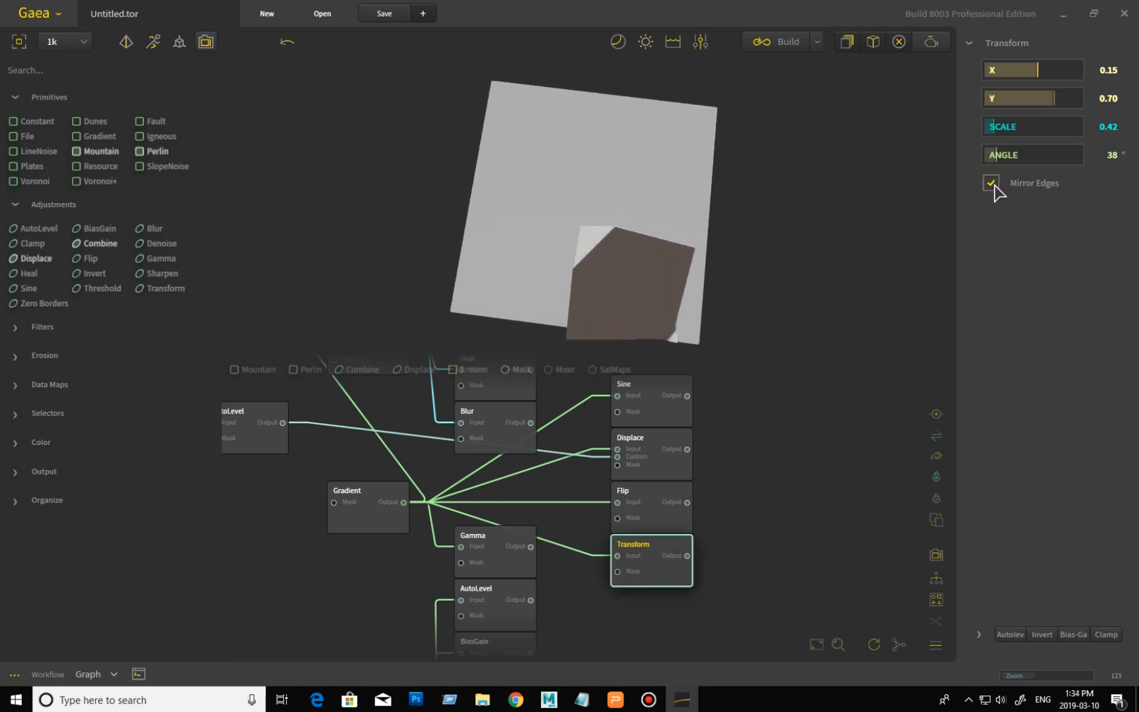
drag(870, 265, 699, 300)
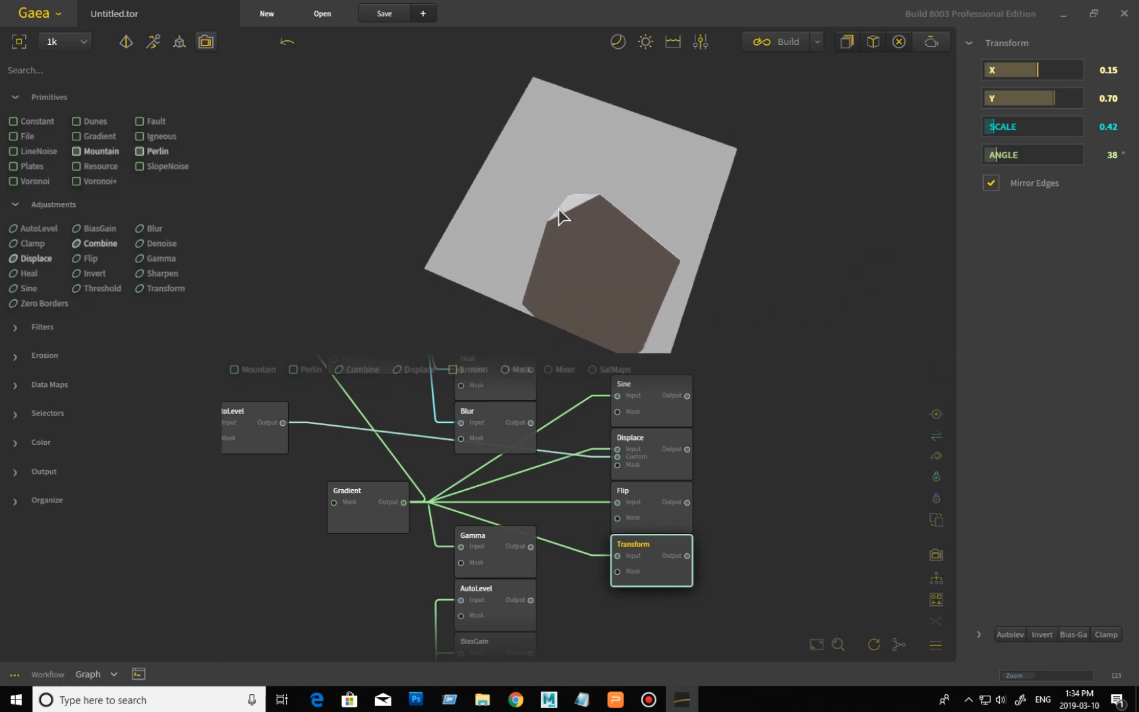
drag(758, 333, 876, 439)
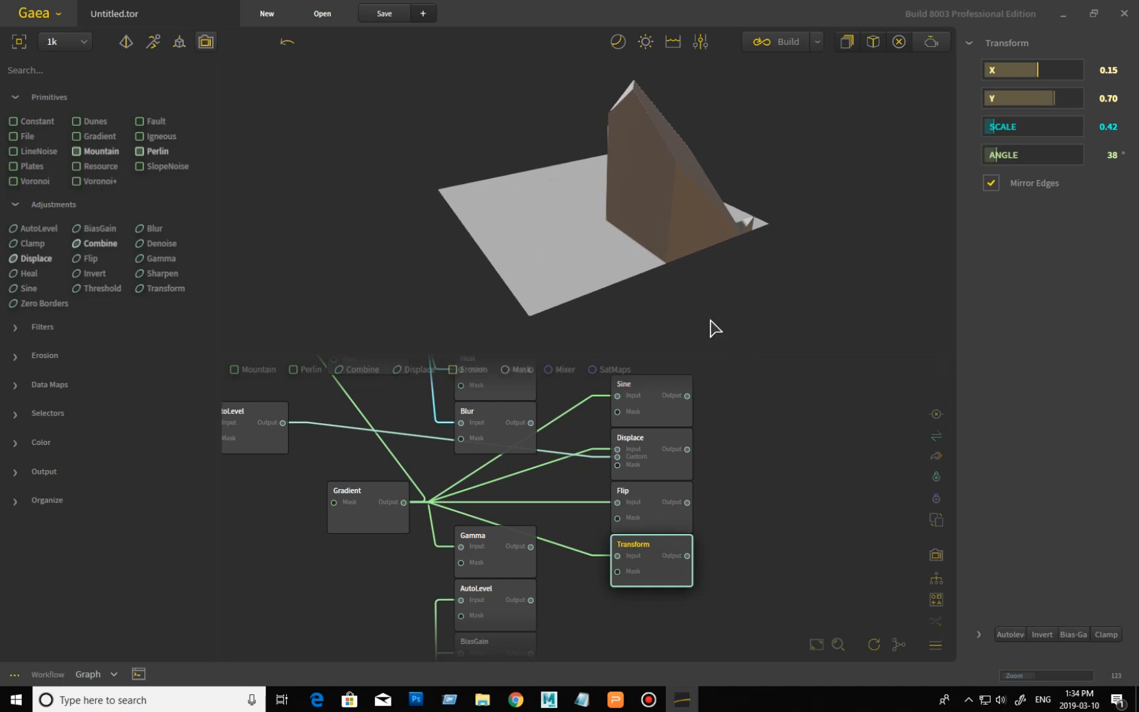
drag(775, 288, 775, 223)
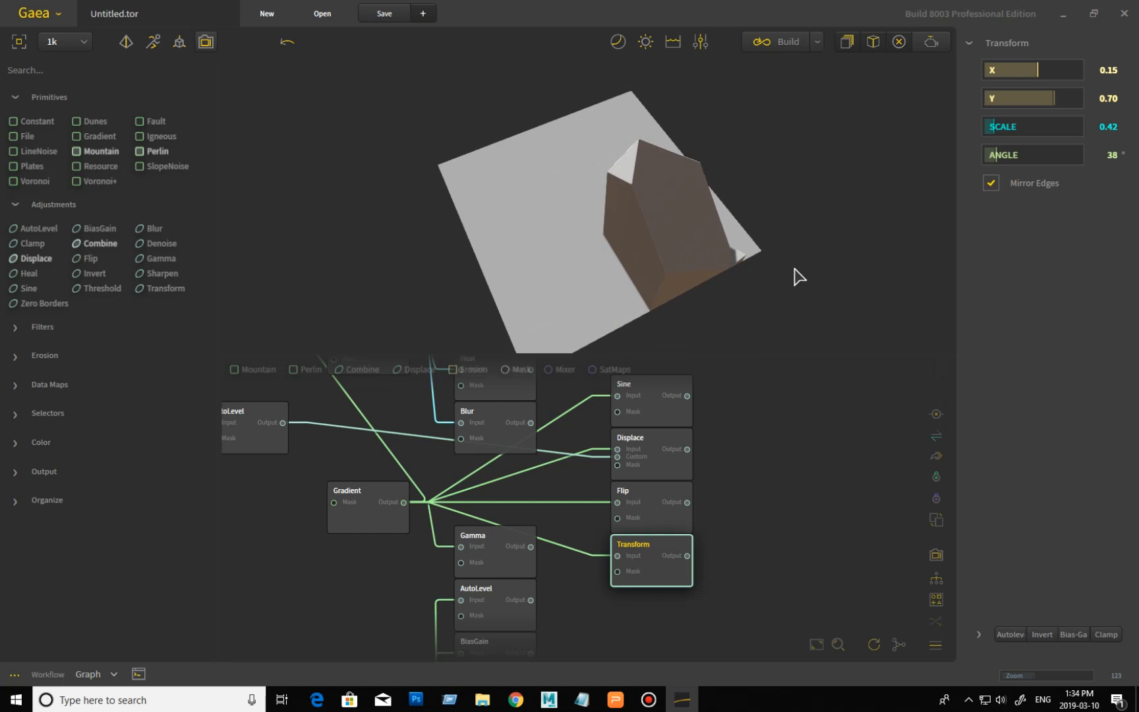
Preview the Displace node and set its noise scale to 34%.
click(667, 473)
drag(770, 297, 694, 354)
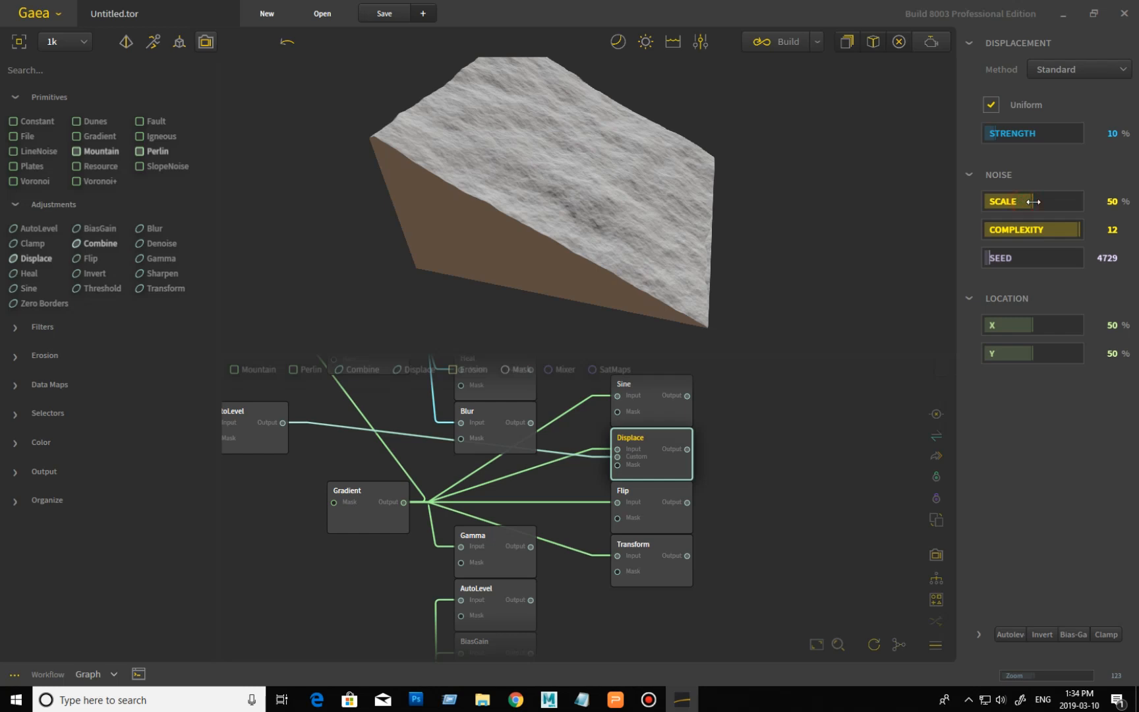
drag(1032, 201, 1019, 201)
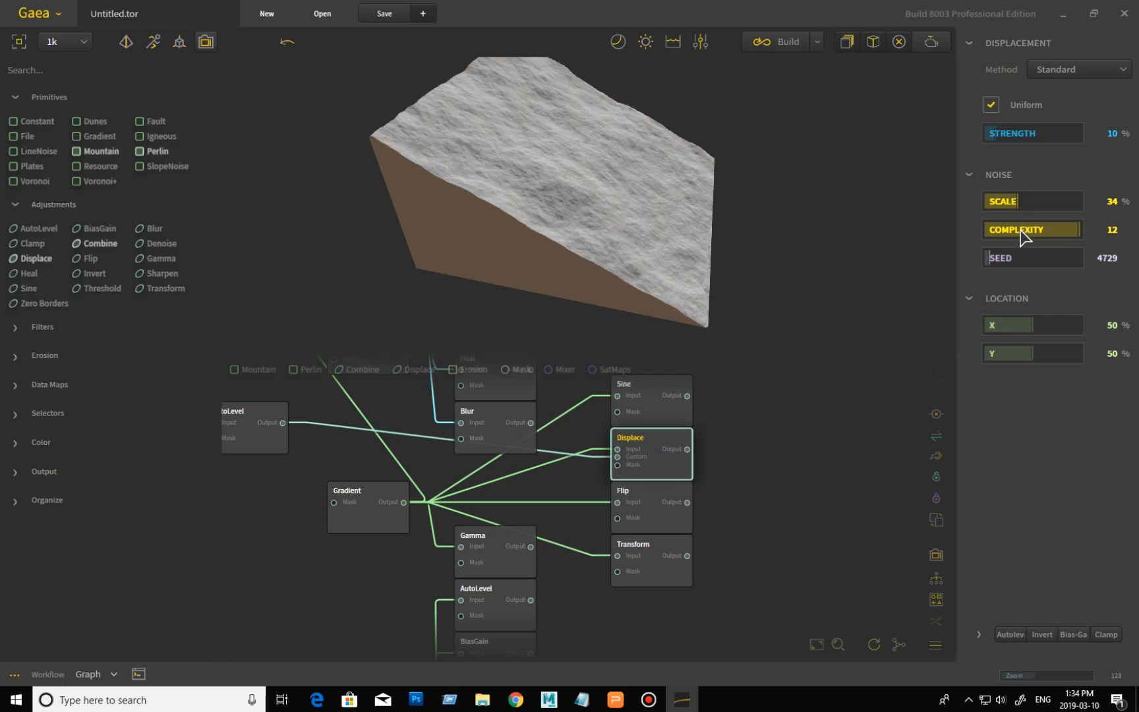
Try the Displace node's noise complexity at 5 and 3, and restore it to 12.
click(1021, 230)
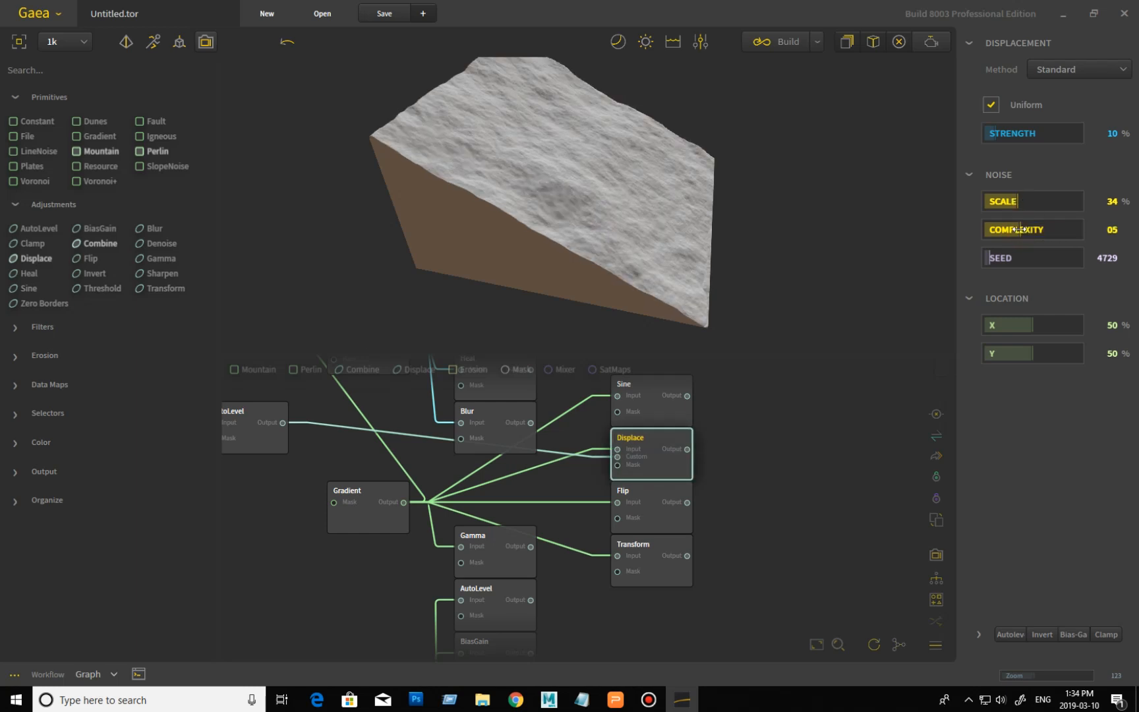
drag(1019, 229, 1010, 229)
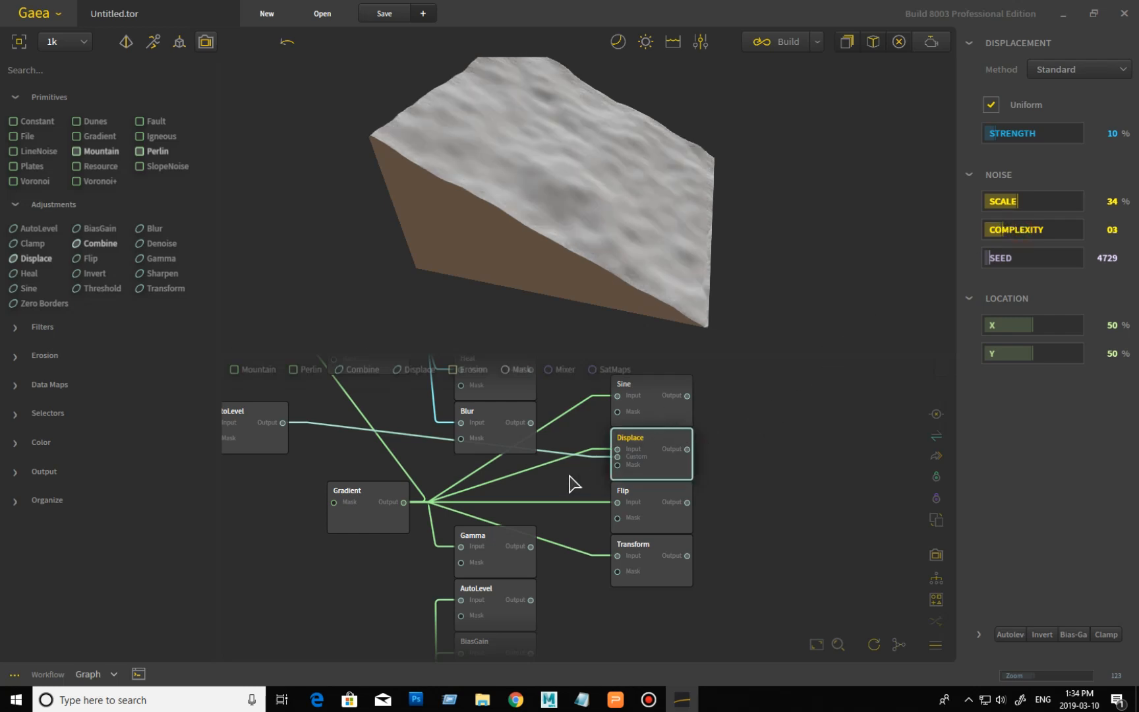
drag(1016, 230, 1026, 236)
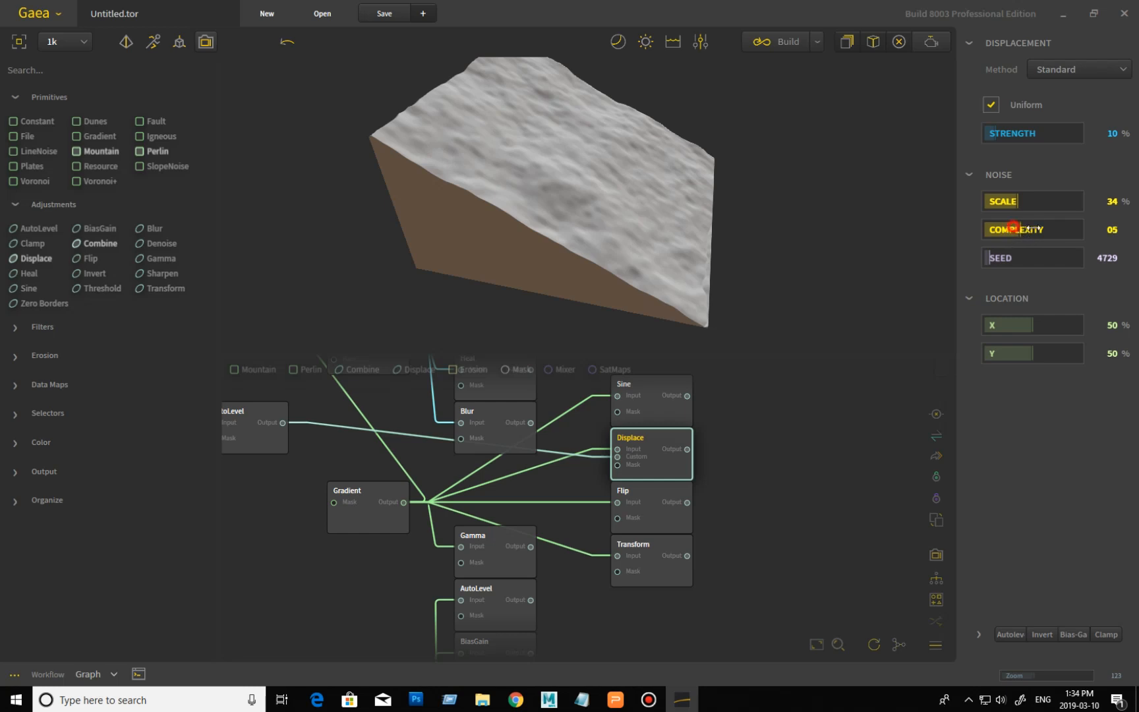
drag(1014, 228, 1129, 236)
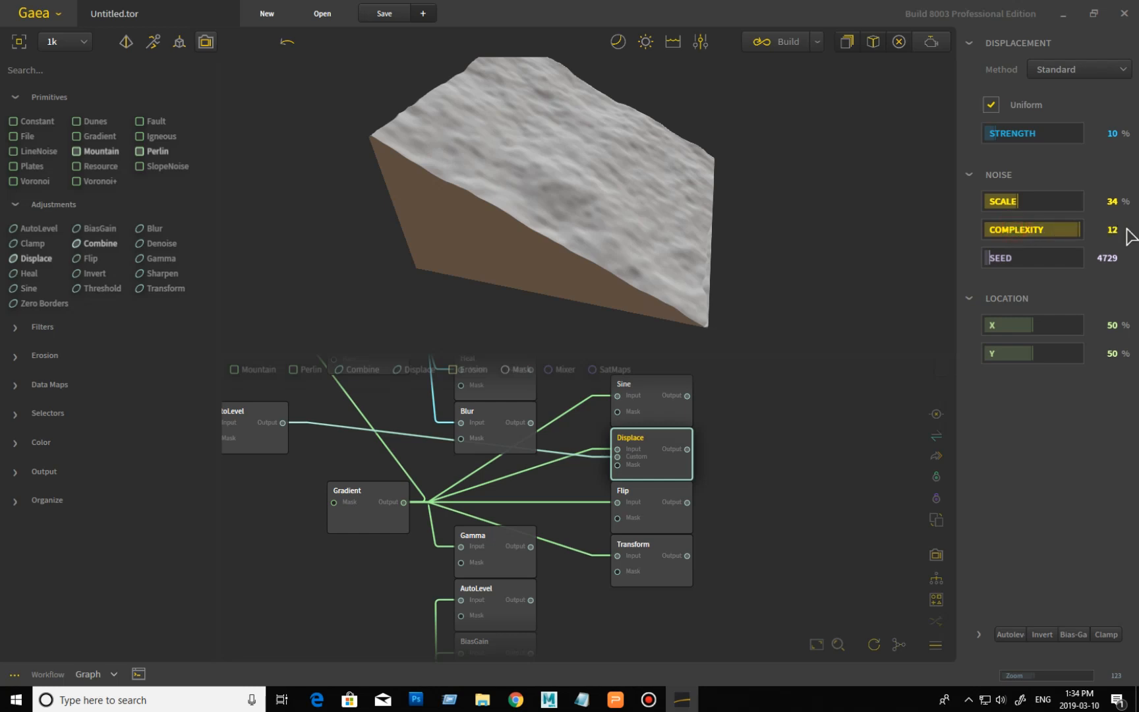
Check the Displace node's methods, and try turning off Uniform displacement before enabling it again.
click(1095, 74)
click(1097, 76)
click(990, 105)
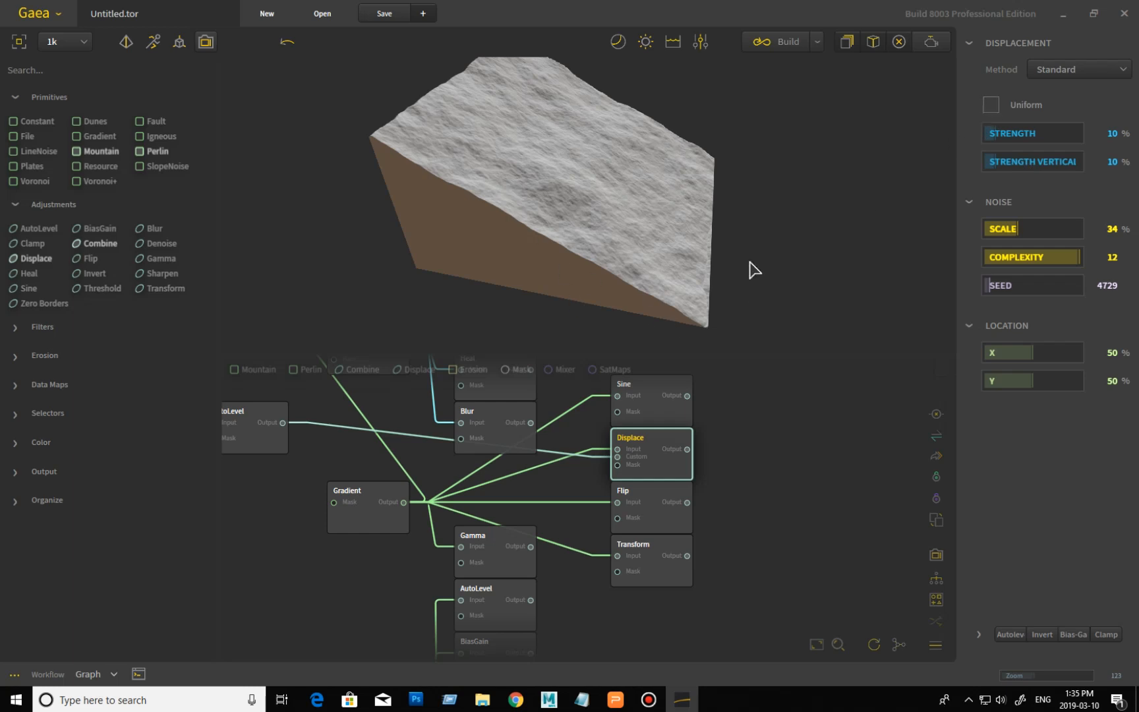
click(991, 105)
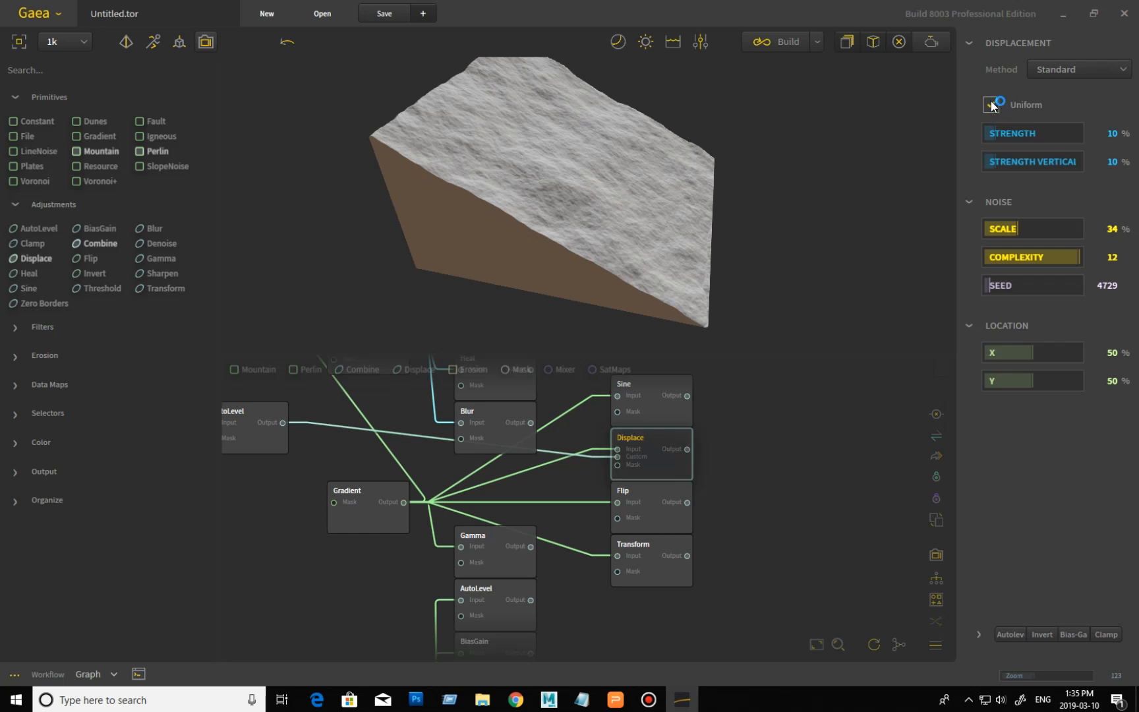
Change the Displace node's method to Vertical and inspect the displaced slope from several angles.
click(1076, 72)
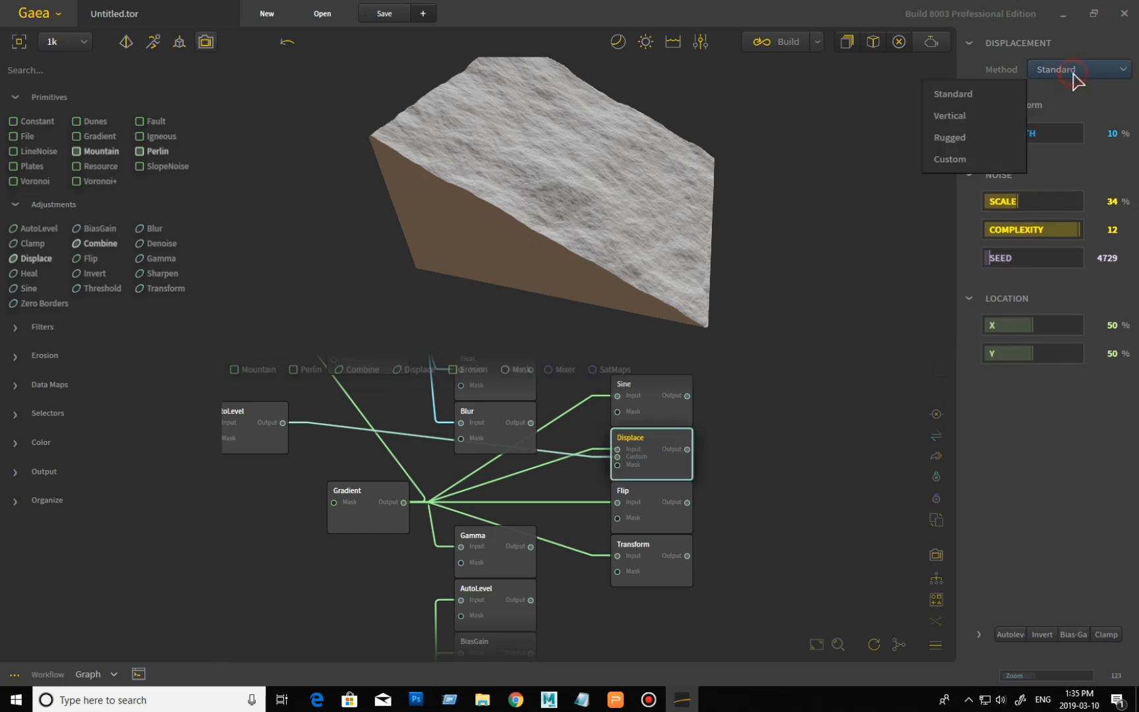
click(979, 124)
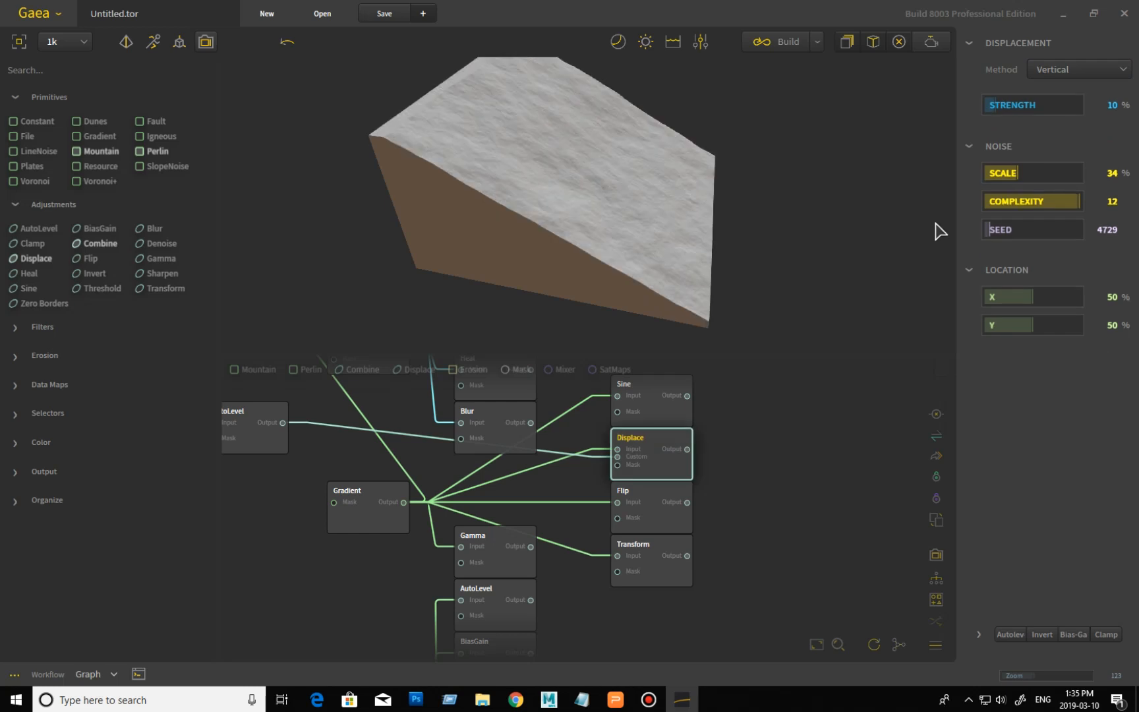
drag(637, 201, 472, 182)
drag(727, 242, 499, 158)
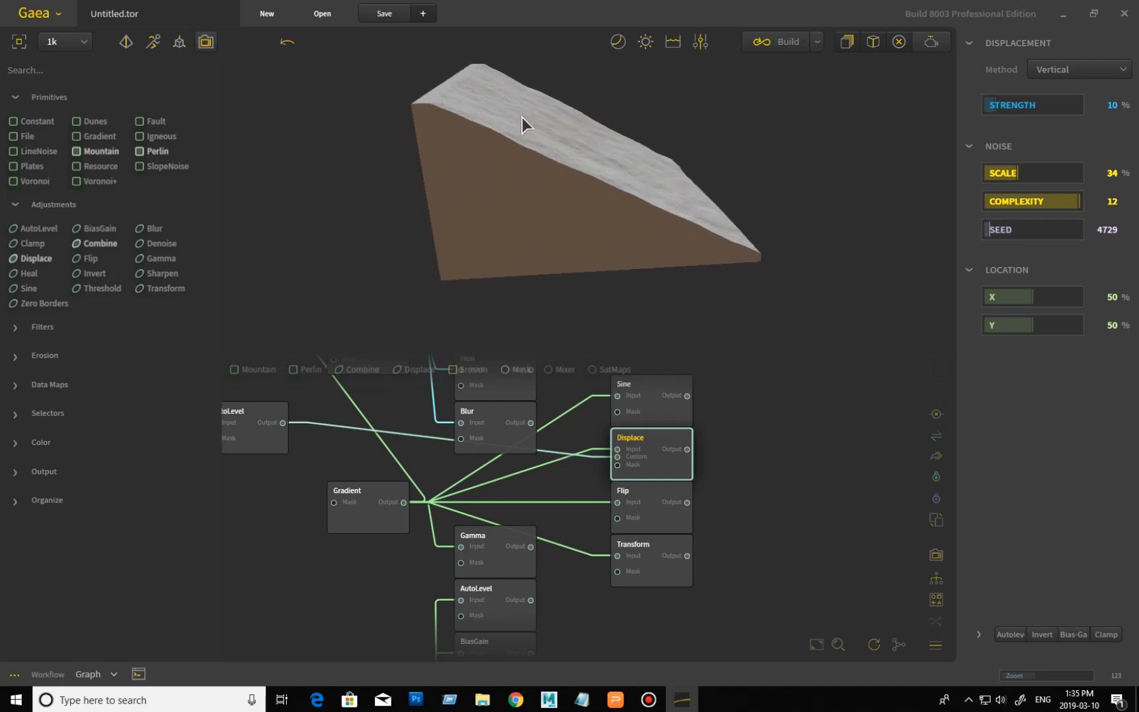
drag(661, 226, 602, 145)
drag(583, 196, 659, 204)
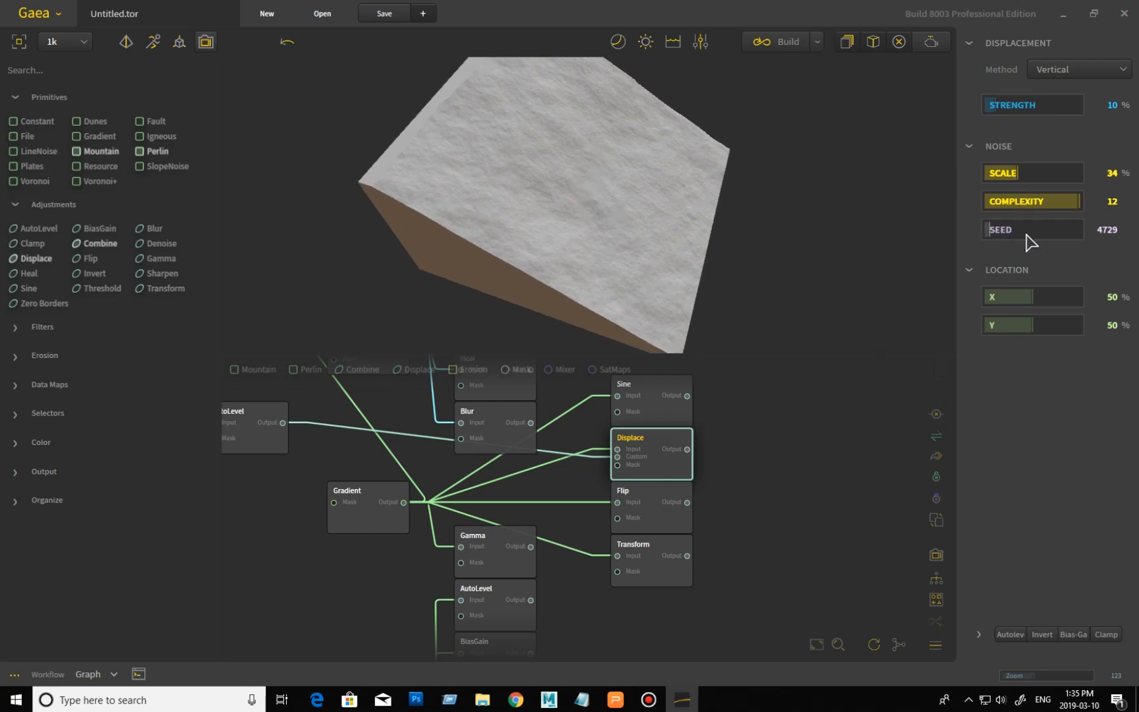
Change the Displace node's method to Rugged and set its location to X 61% and Y 56%.
click(1082, 68)
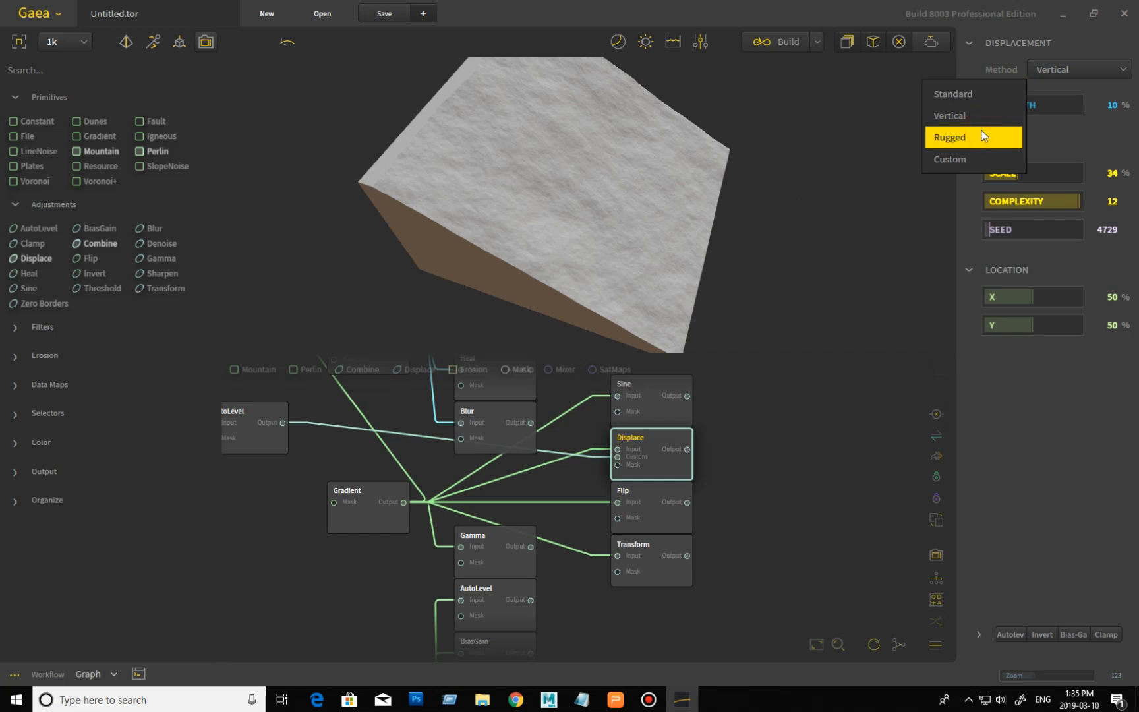
click(951, 137)
drag(755, 236, 809, 260)
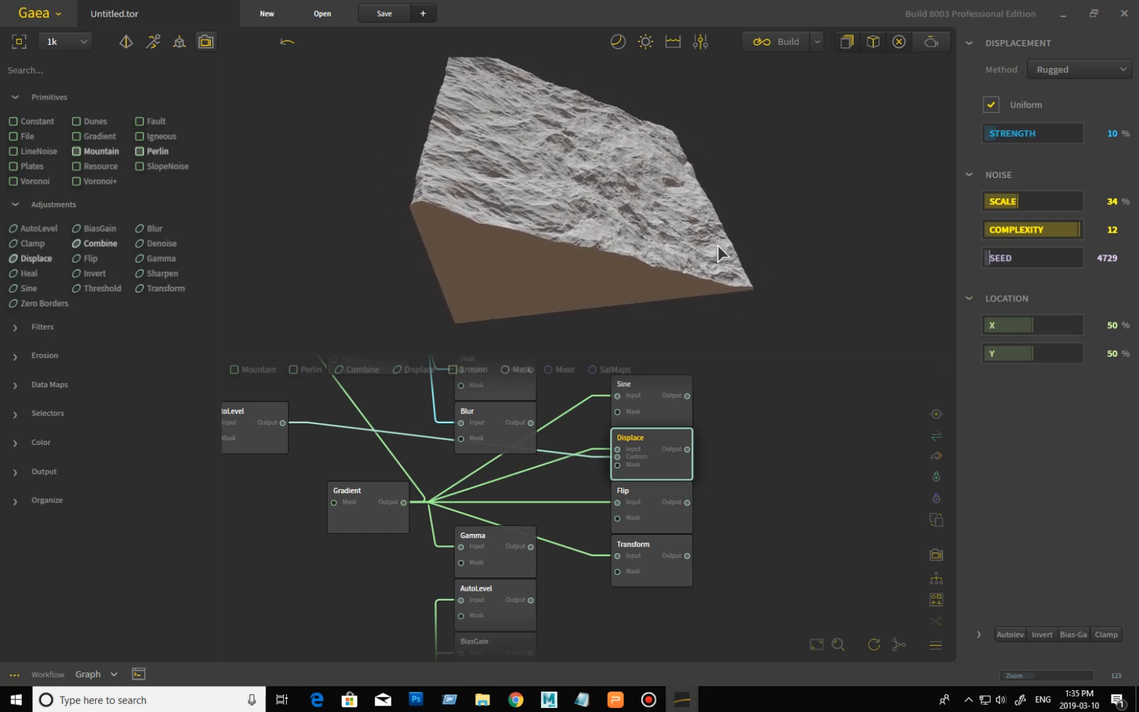
drag(641, 237, 725, 297)
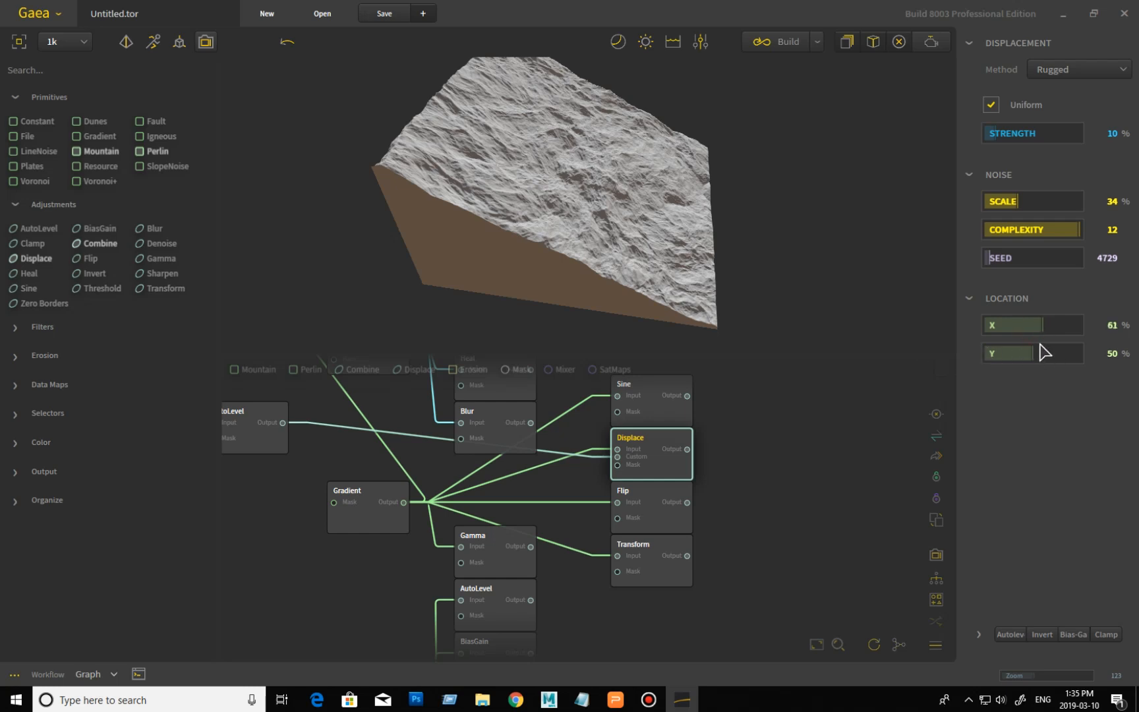
click(1036, 349)
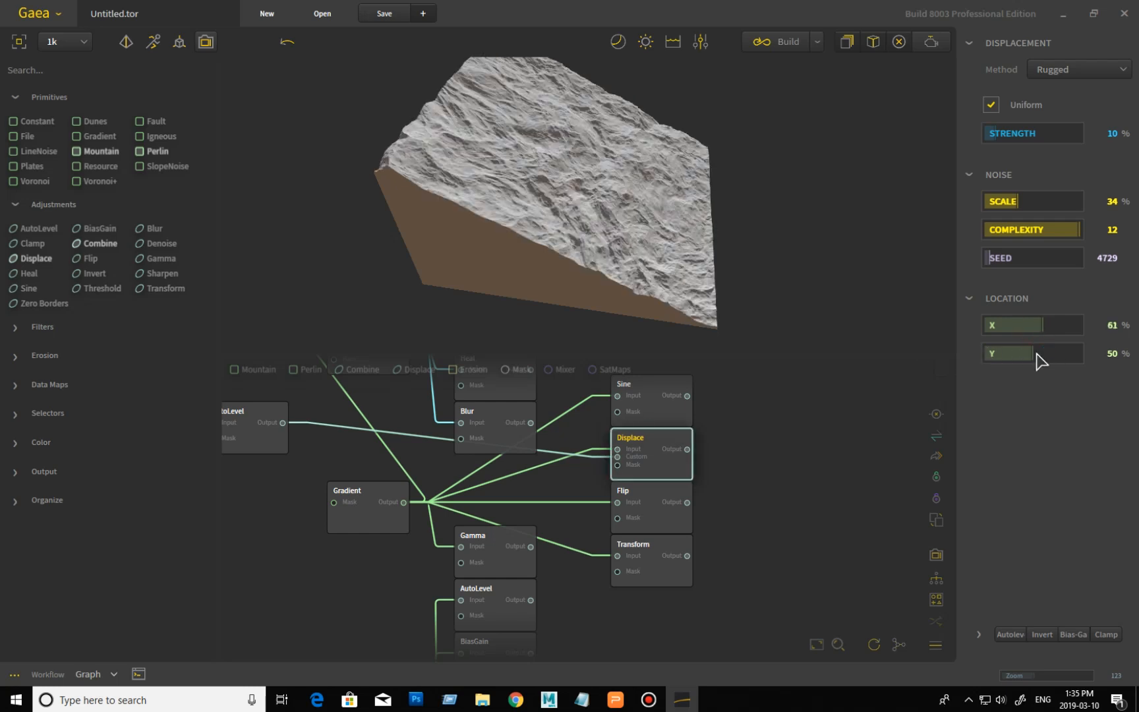
click(1040, 355)
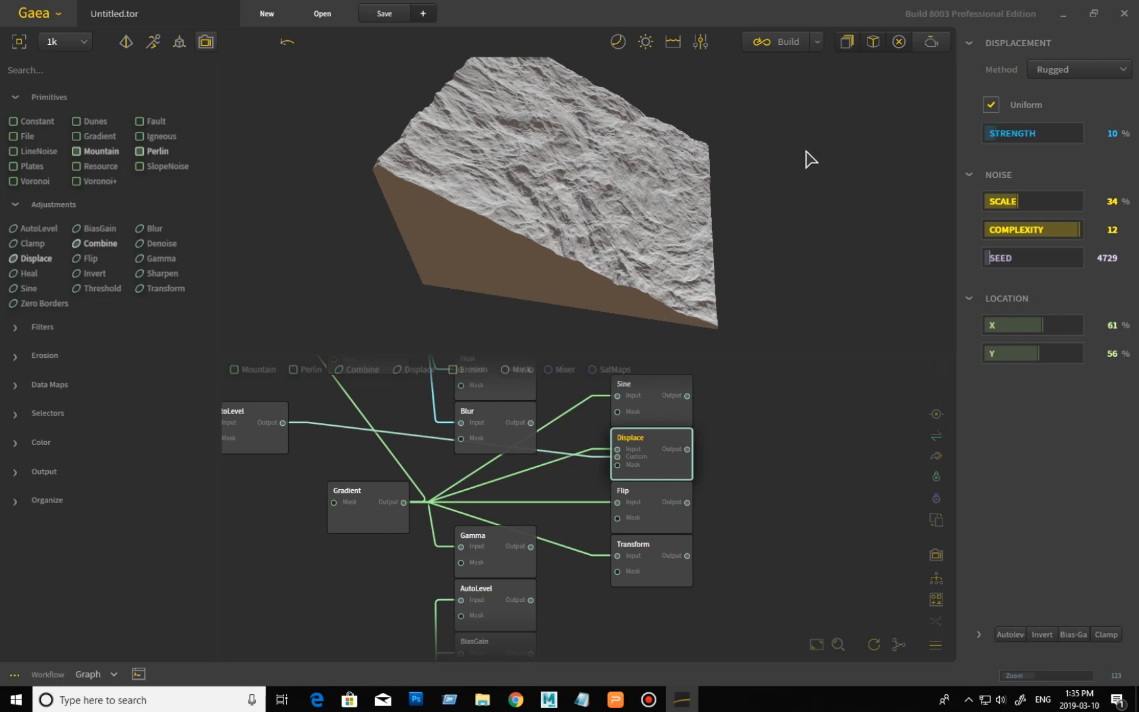
Set the Displace node's method to Custom and compare its result with the AutoLevel node feeding its custom input.
click(1078, 71)
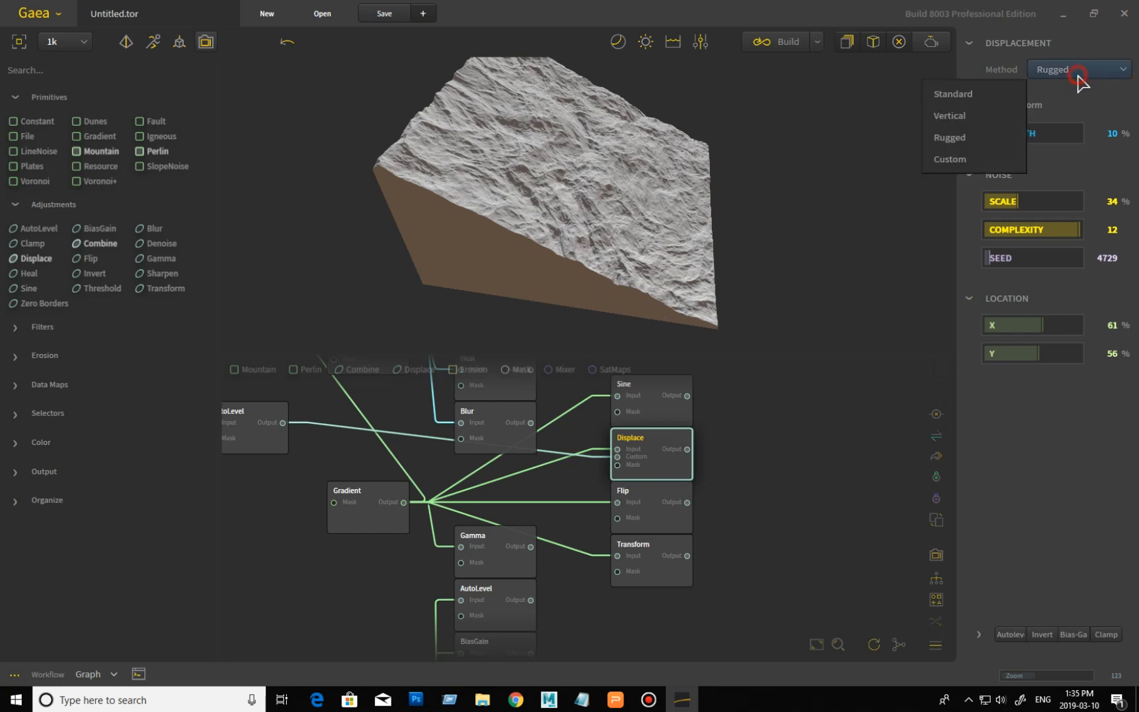
click(962, 160)
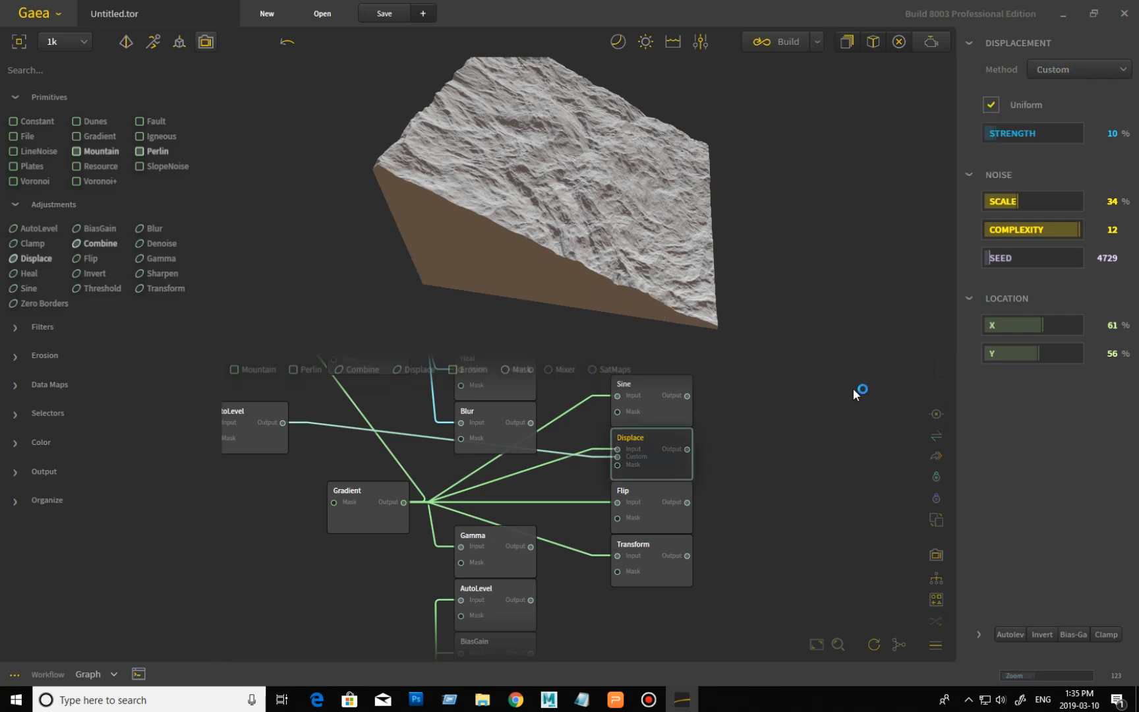
drag(828, 490, 937, 496)
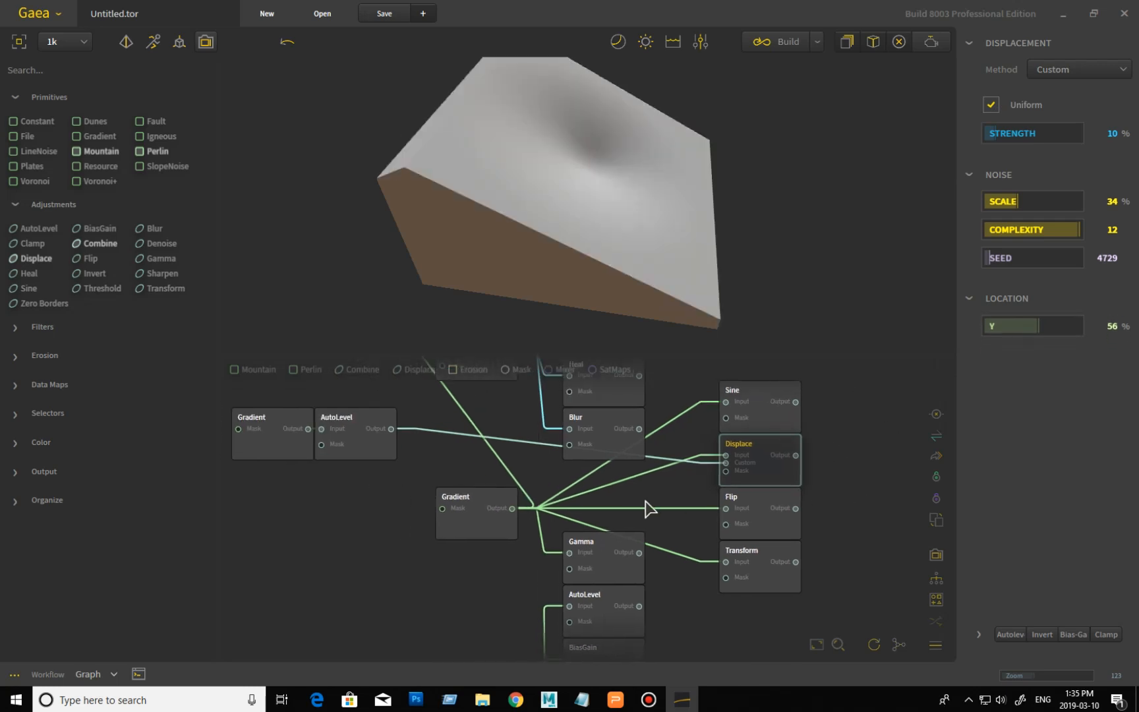
click(385, 451)
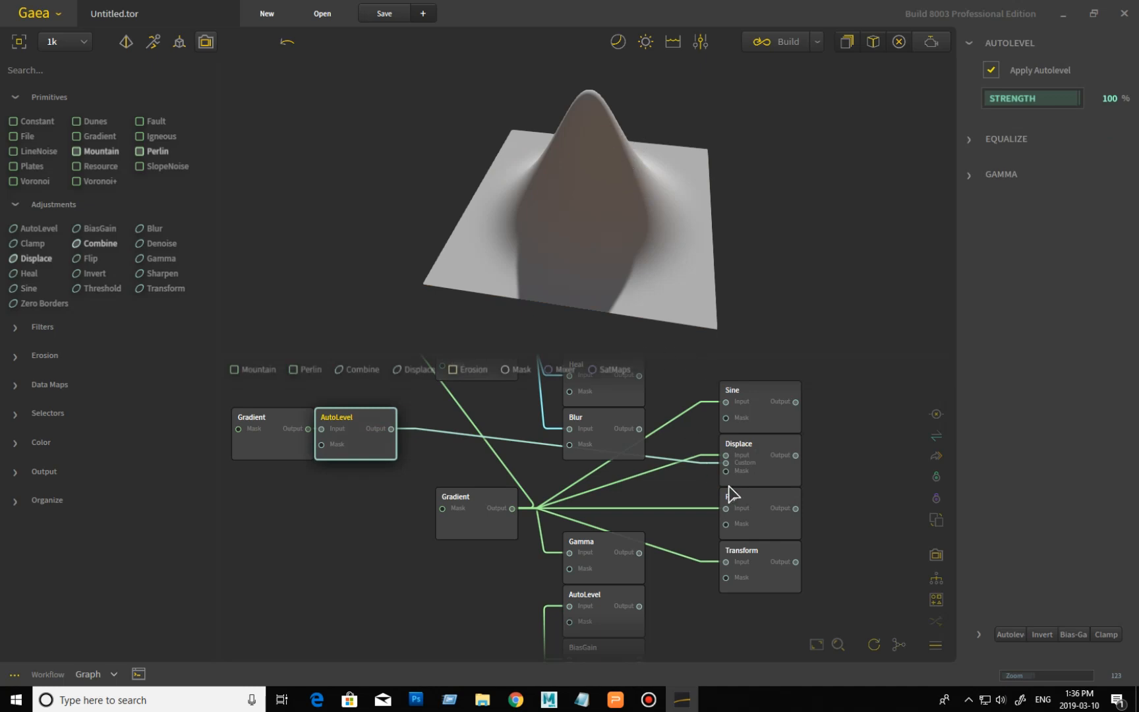
click(776, 485)
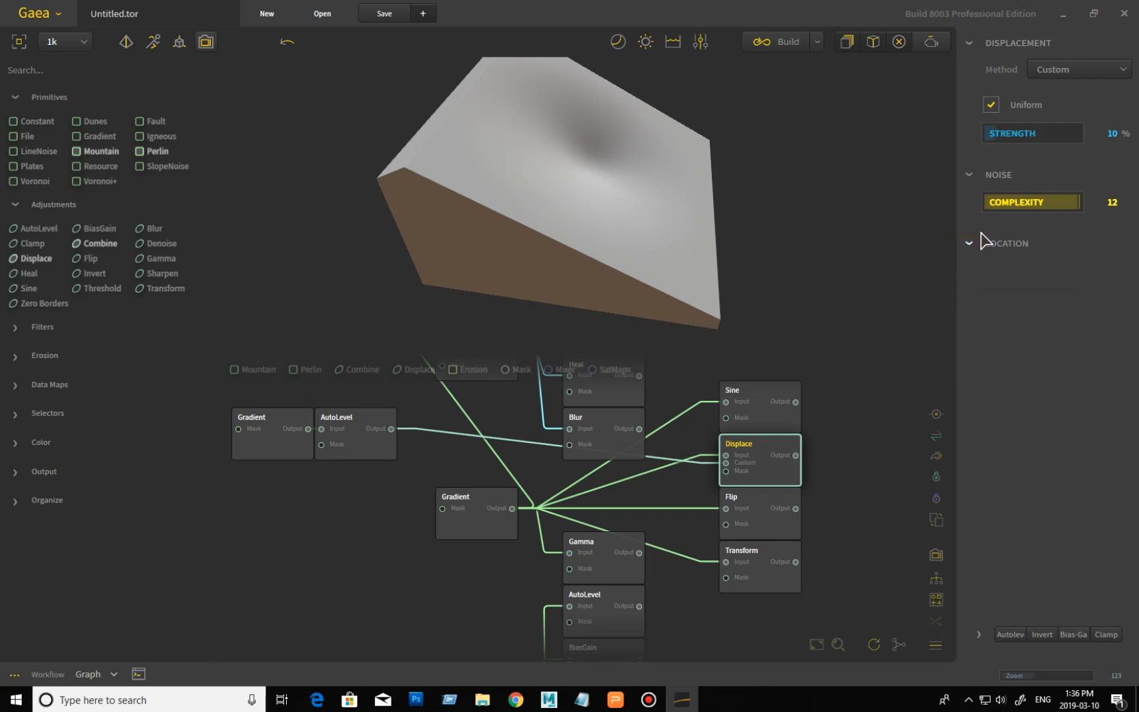
Turn off Uniform displacement, and try the noise complexity at 3 before restoring it to 12.
click(991, 104)
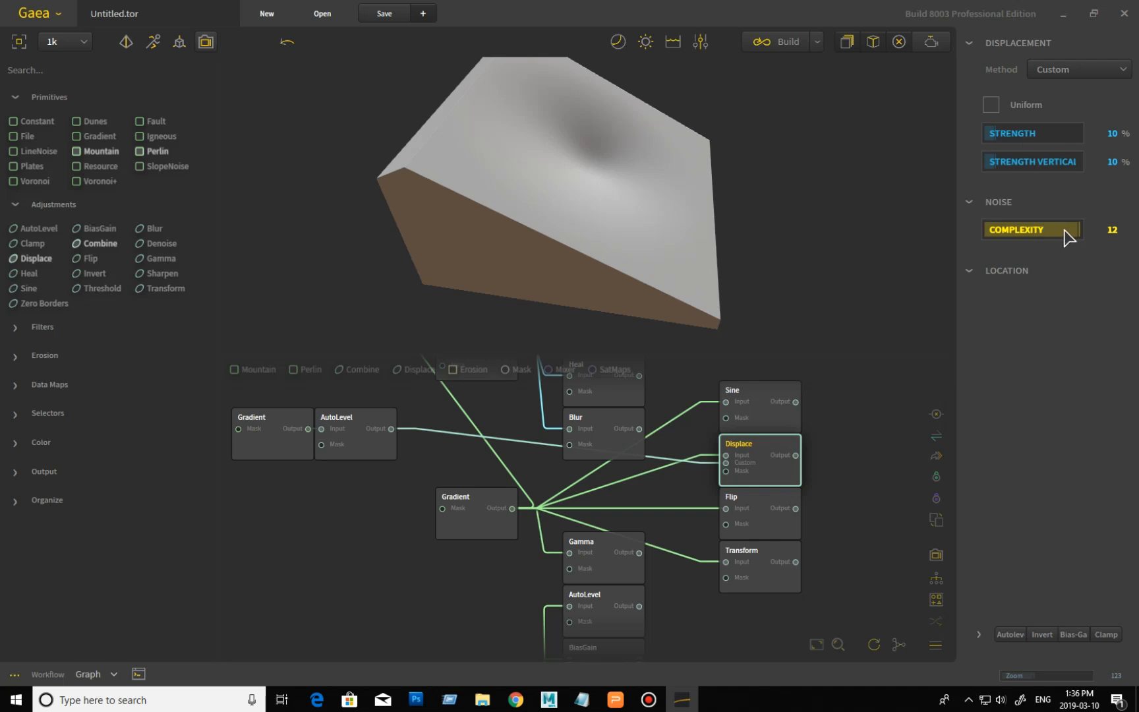
drag(1081, 230, 1007, 233)
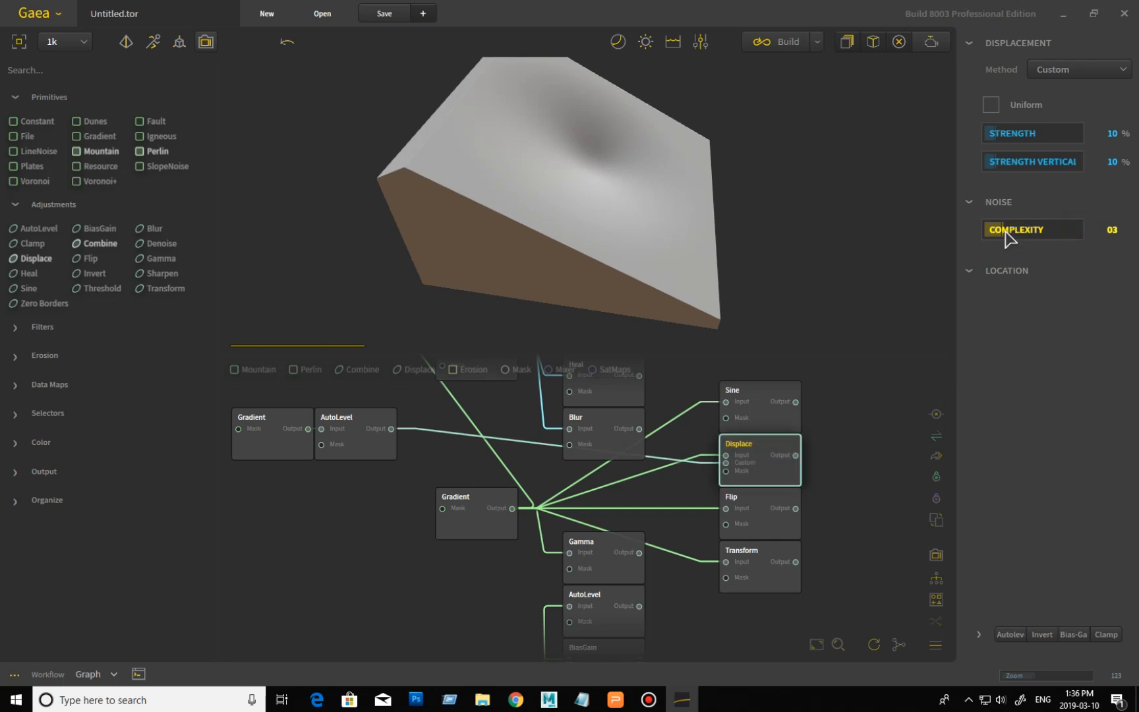
drag(1002, 231, 1100, 231)
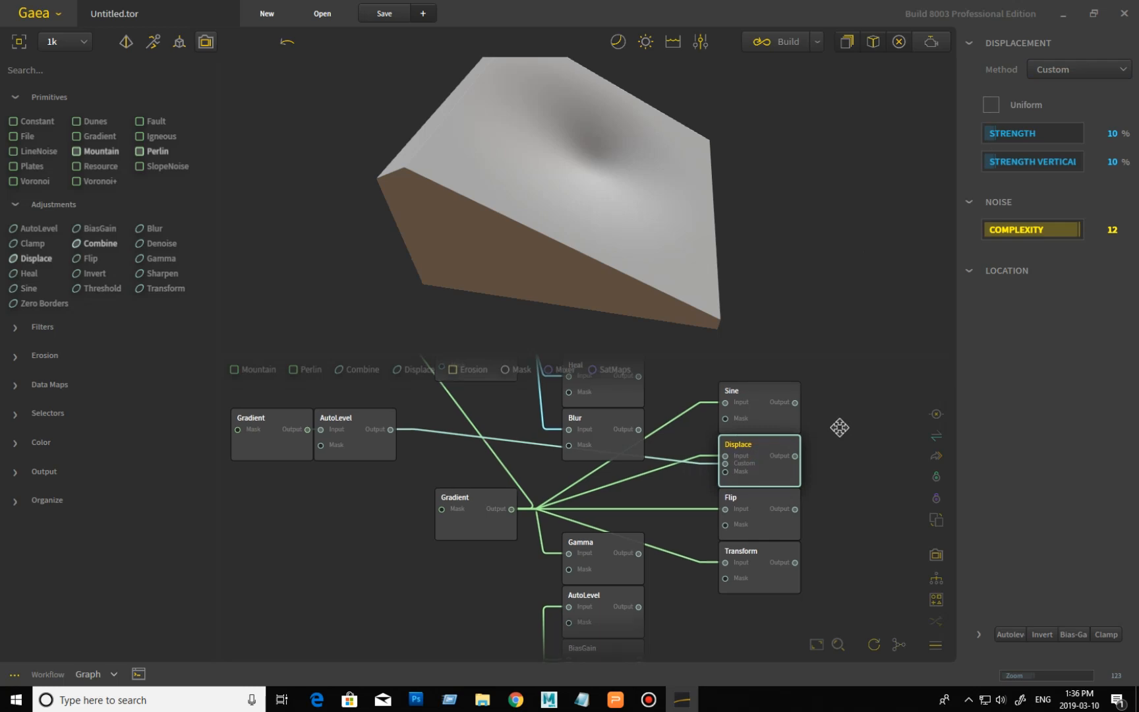
Preview the Sine node and reset its amount to the default 10%.
middle_drag(840, 427, 819, 476)
click(735, 472)
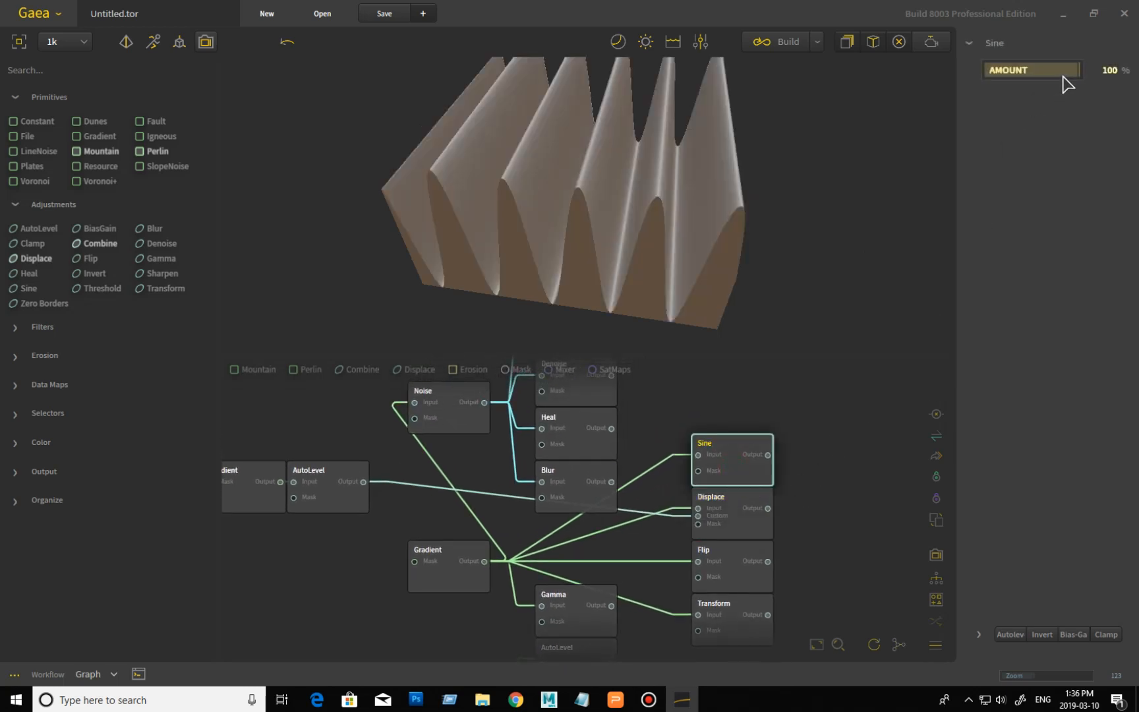
right_click(1053, 72)
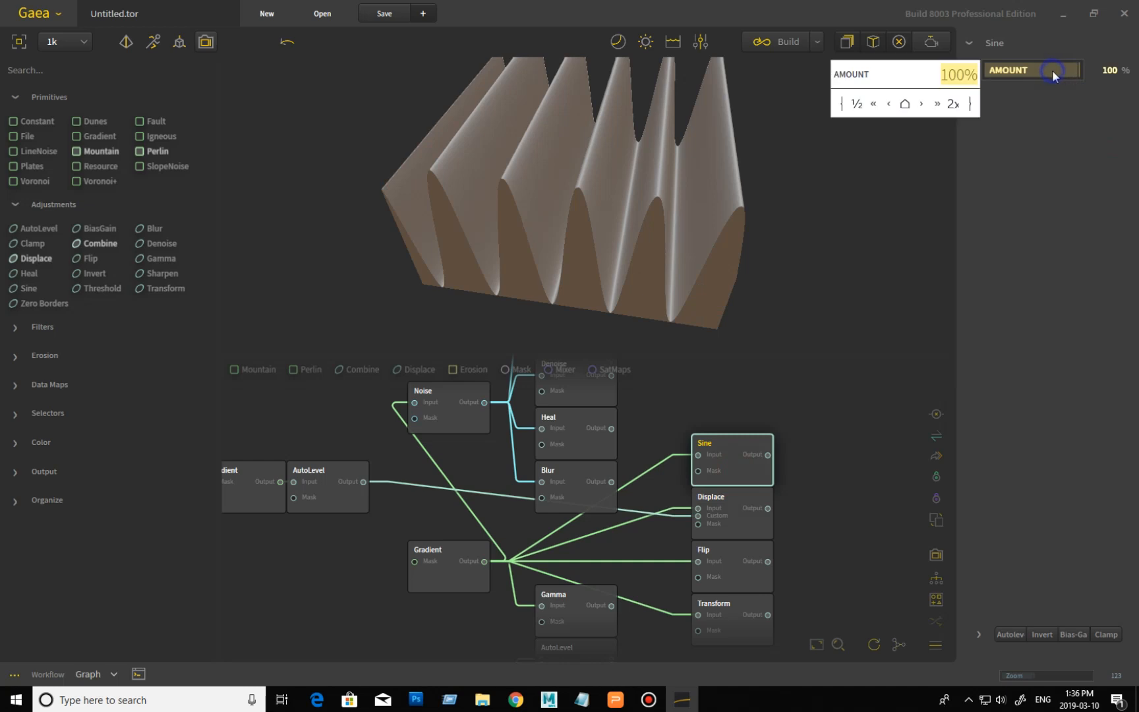
click(904, 103)
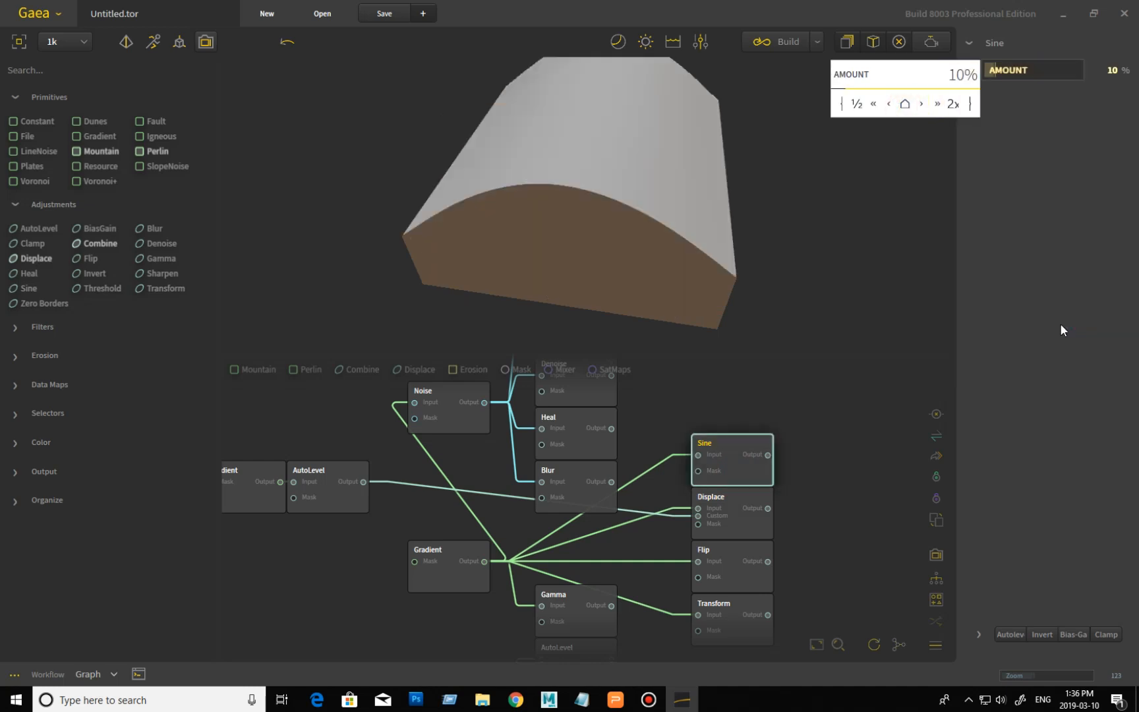
drag(617, 268, 646, 316)
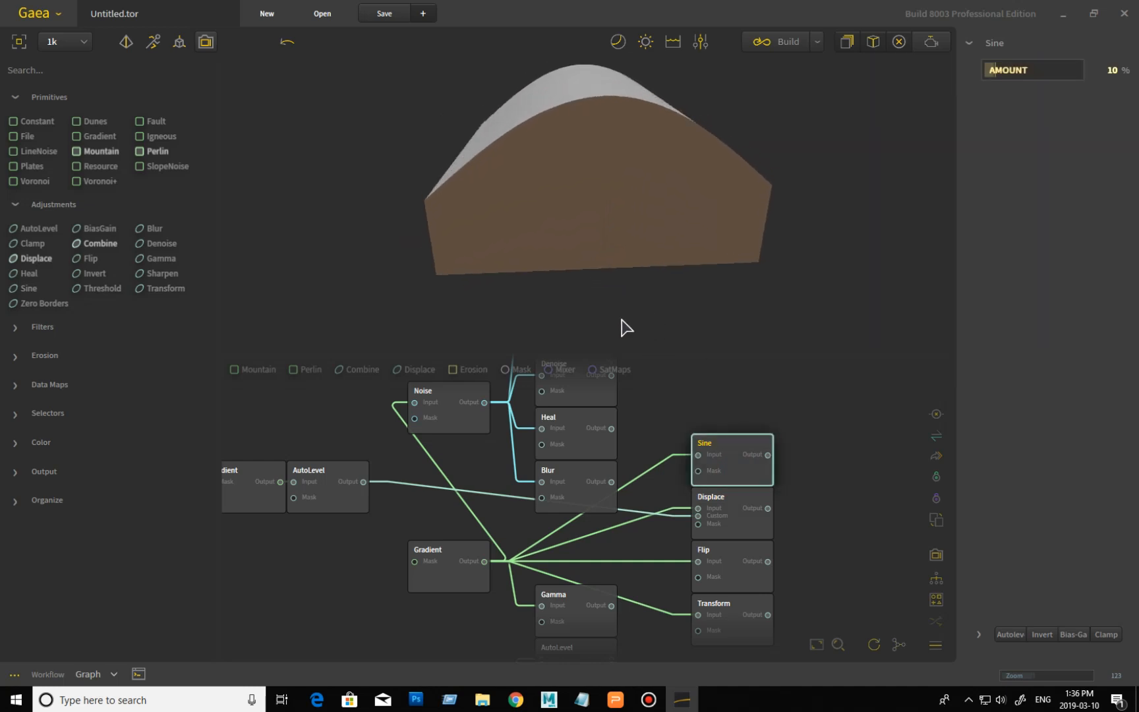
Compare the source Gradient with the Sine node's result, and set the Sine amount to 79%.
click(453, 586)
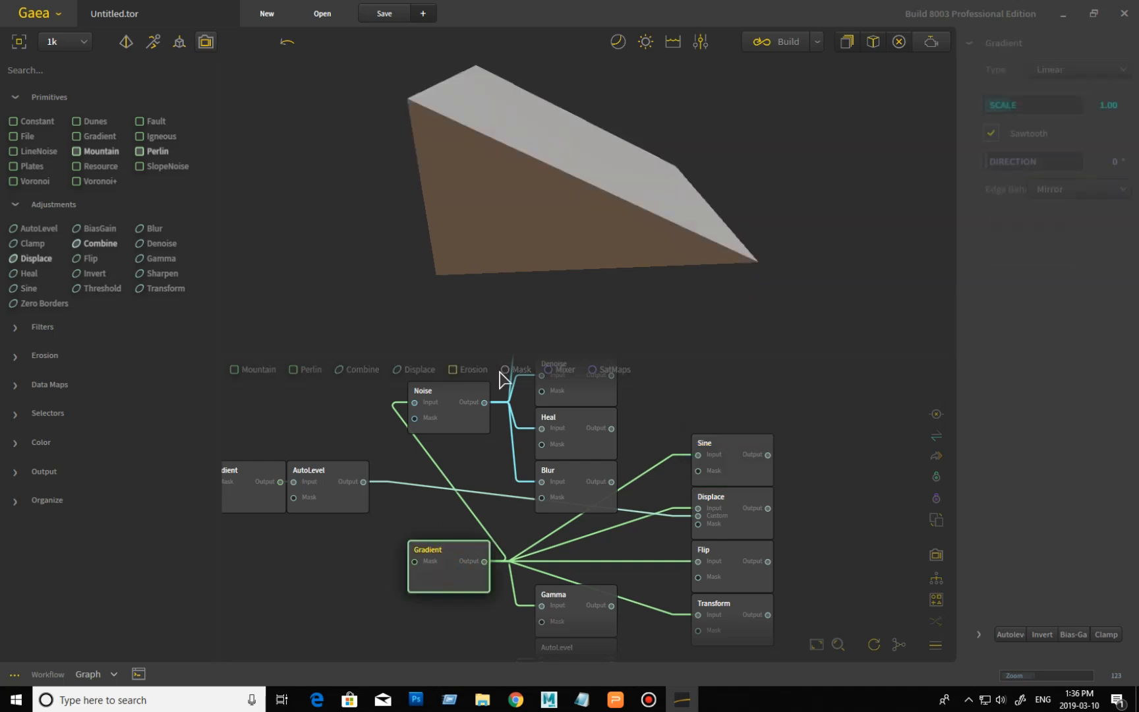
click(745, 463)
drag(688, 257, 681, 190)
drag(578, 271, 581, 308)
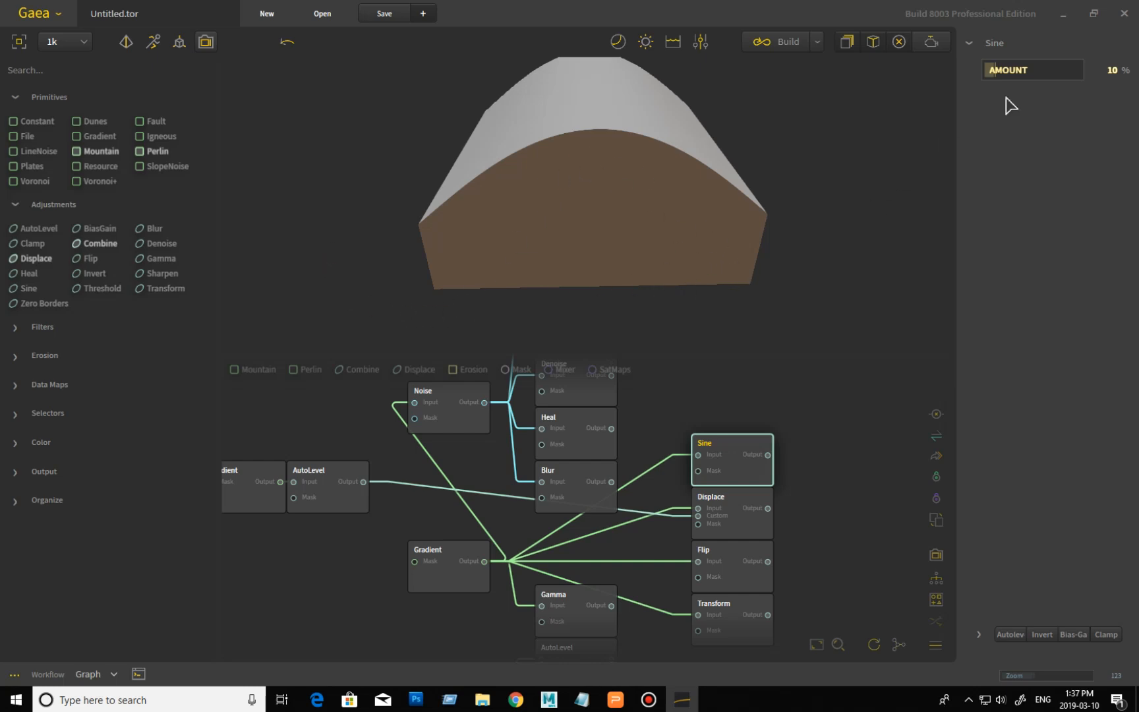
drag(997, 67, 1061, 69)
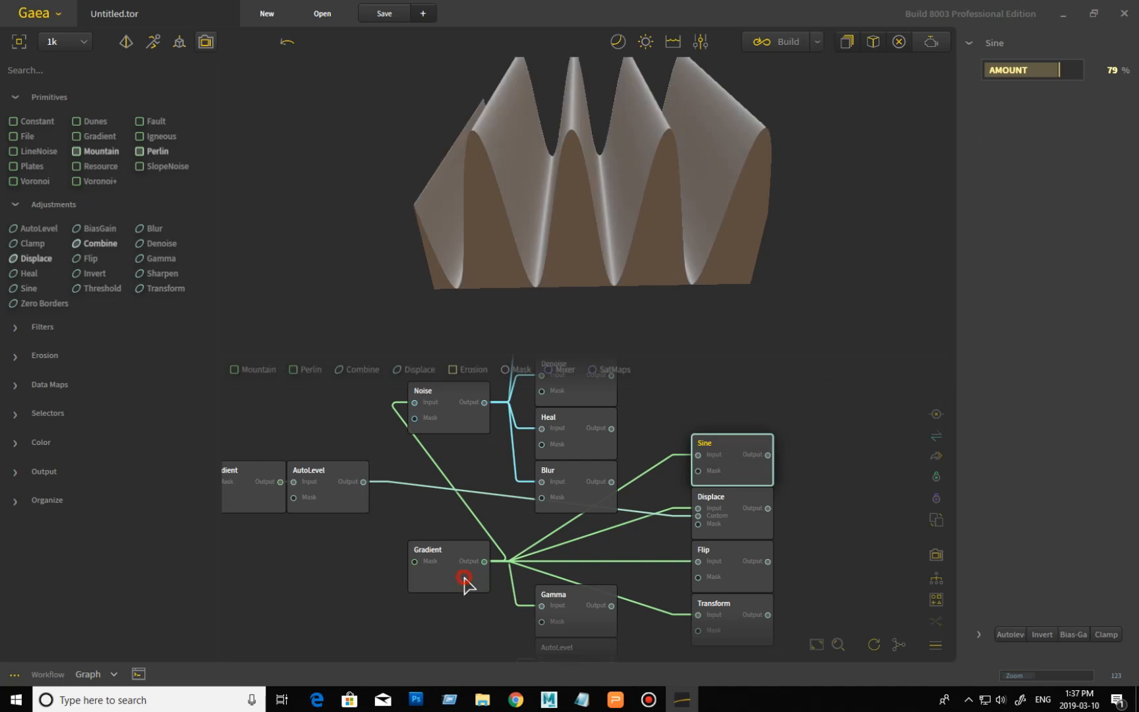
Change the source Gradient's type to Radial and inspect the Sine node's result from above.
click(1097, 69)
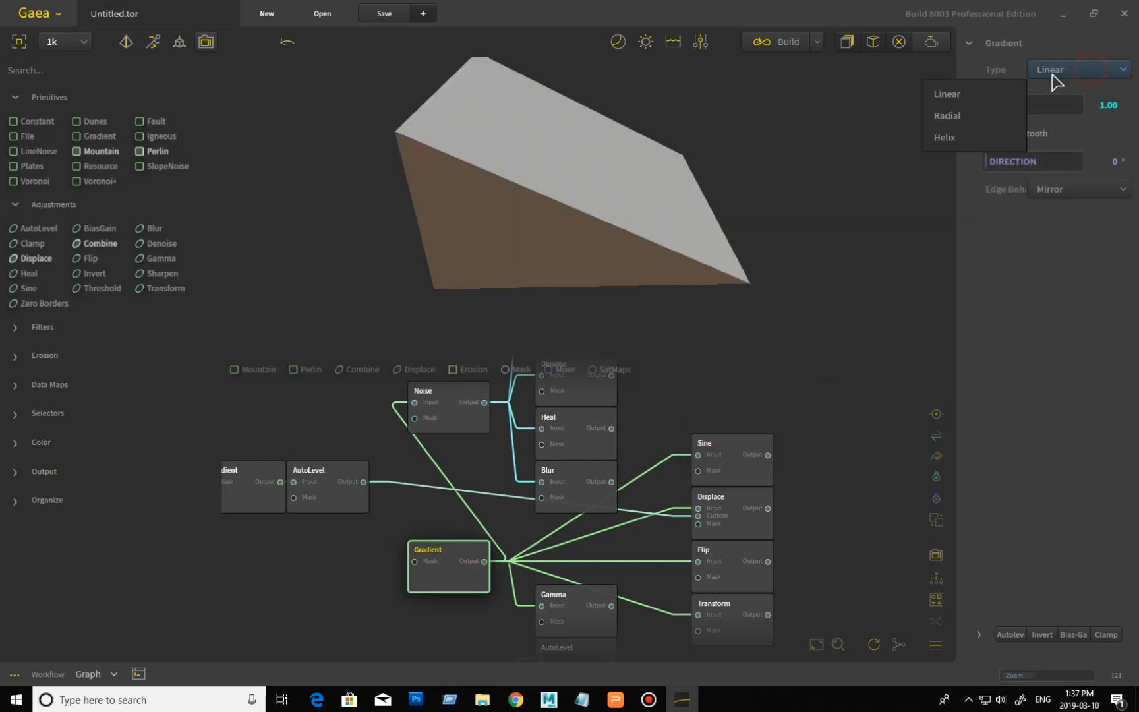
click(1007, 115)
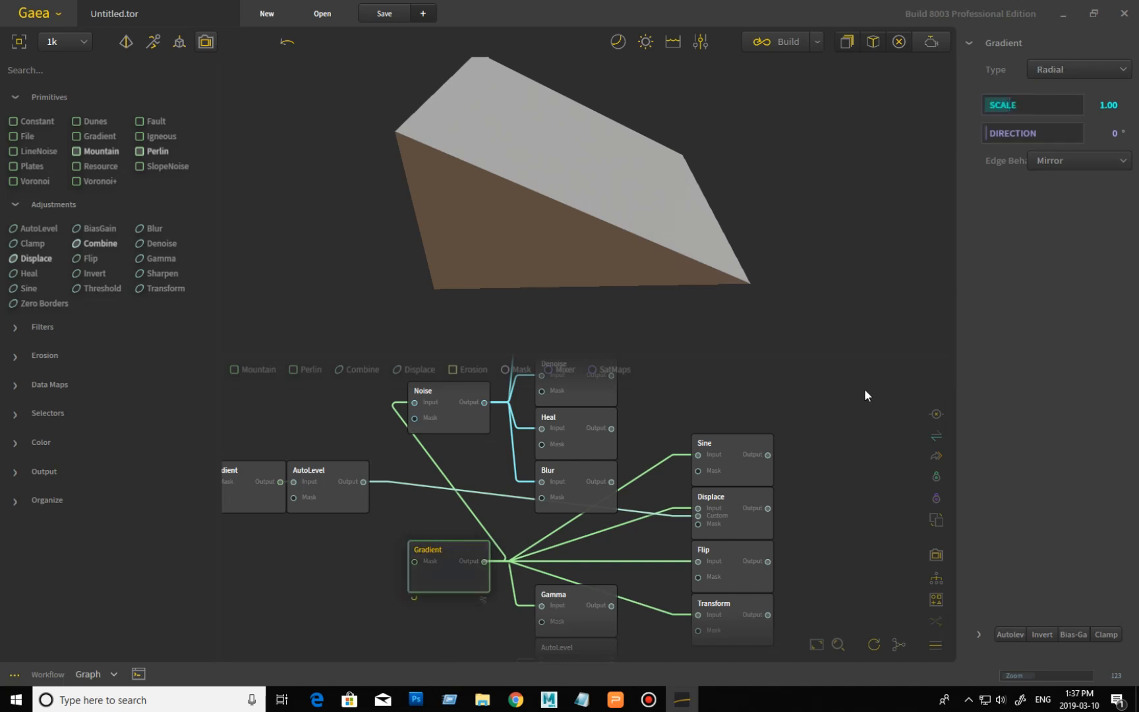
click(736, 474)
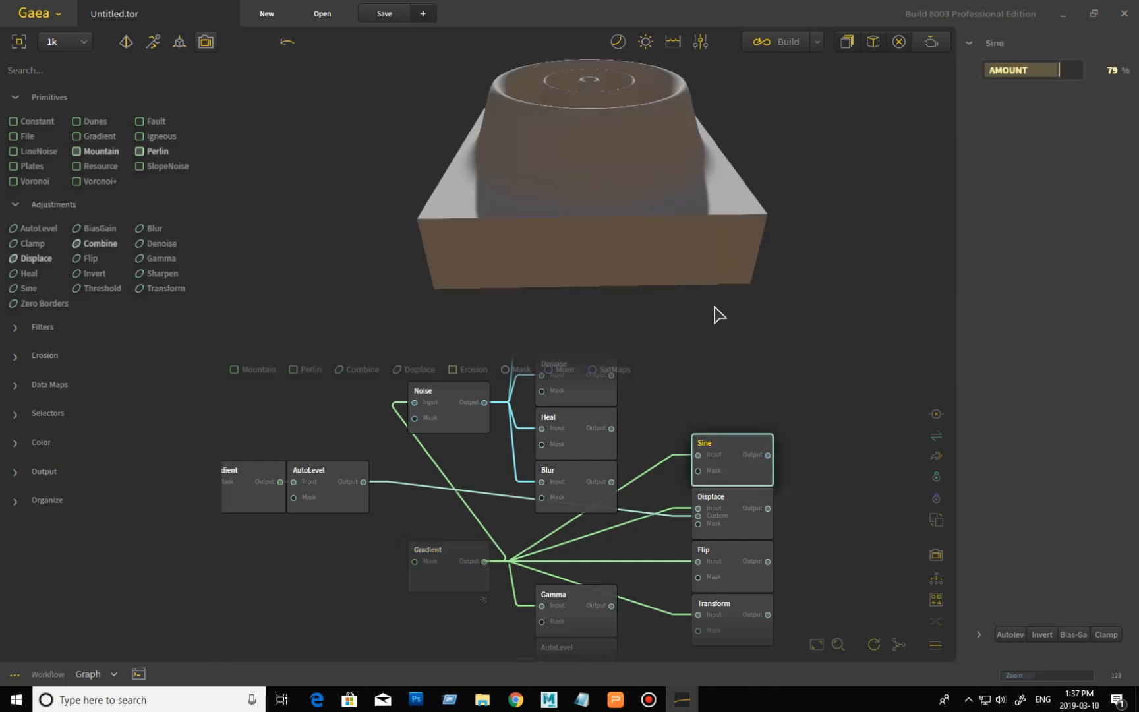
drag(703, 142, 862, 201)
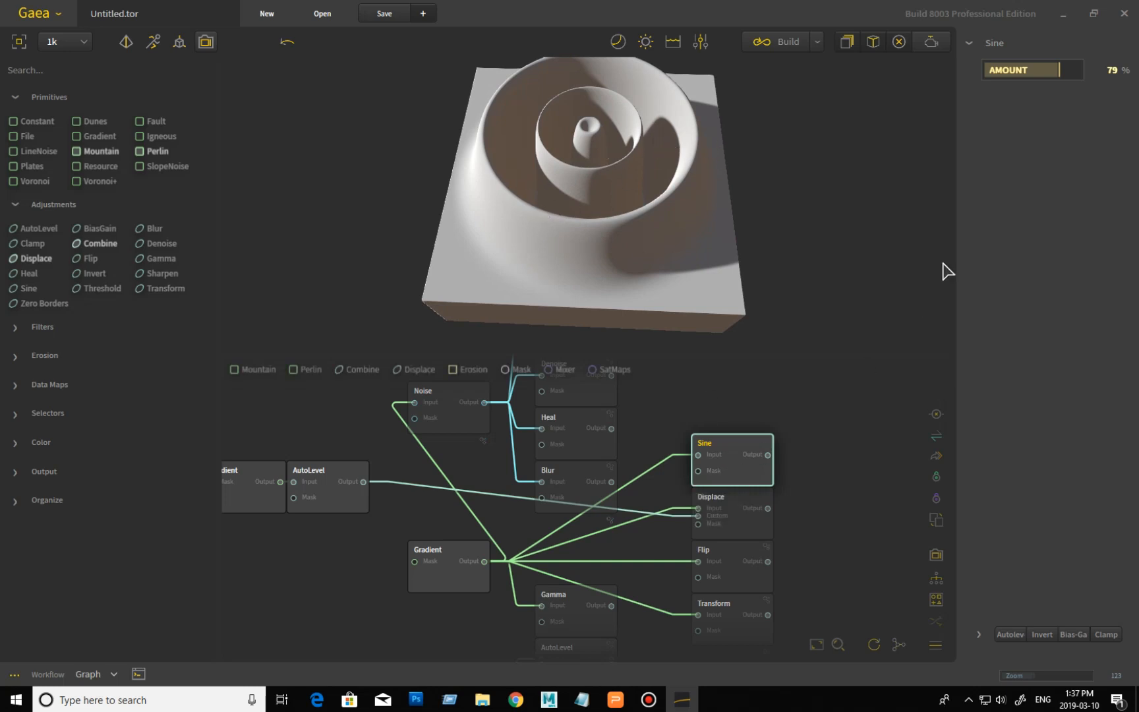
Change the source Gradient's type to Helix and inspect the Sine node's result from several angles.
click(458, 588)
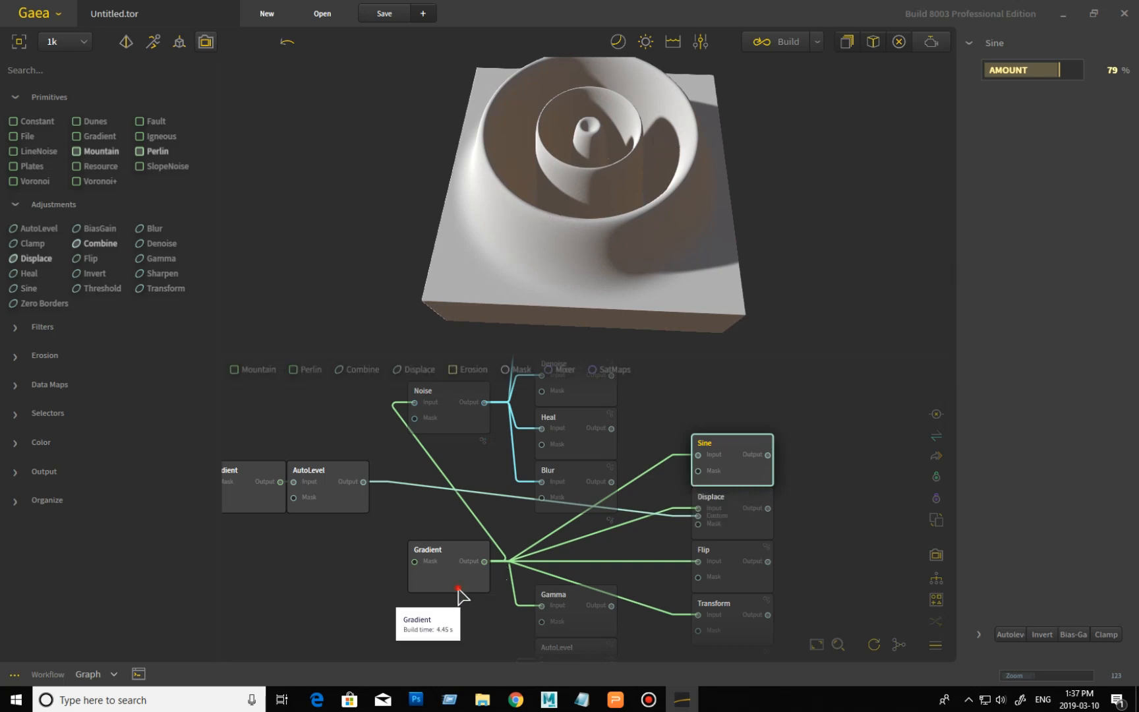
click(1069, 71)
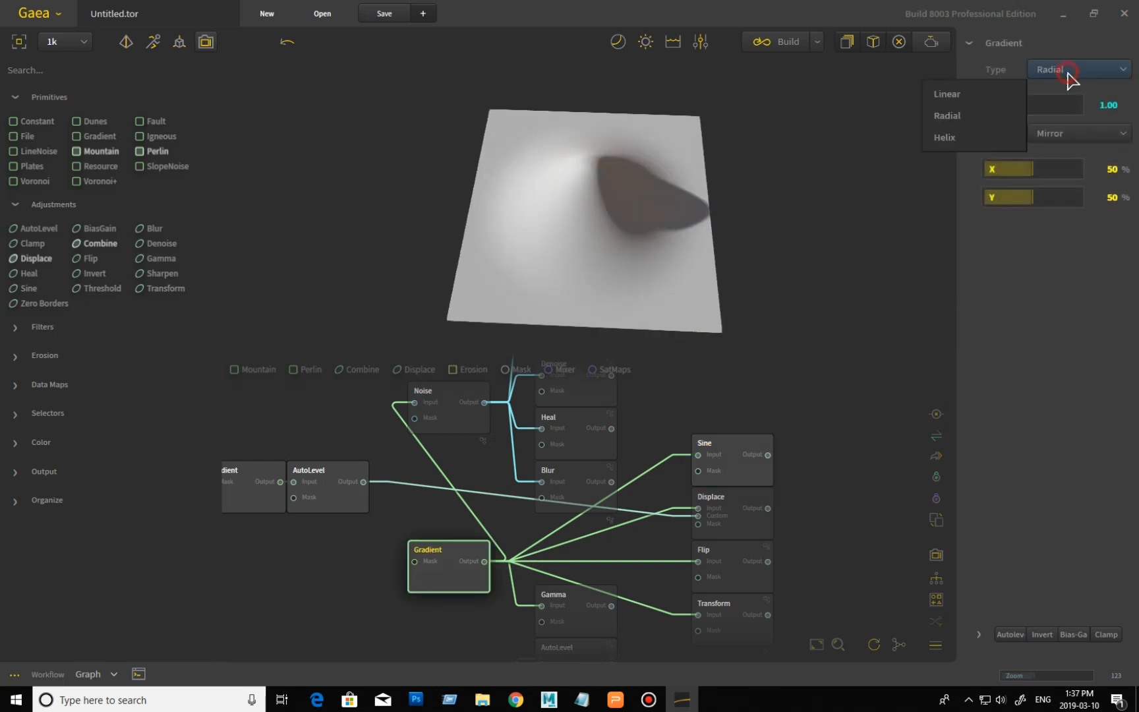
click(991, 135)
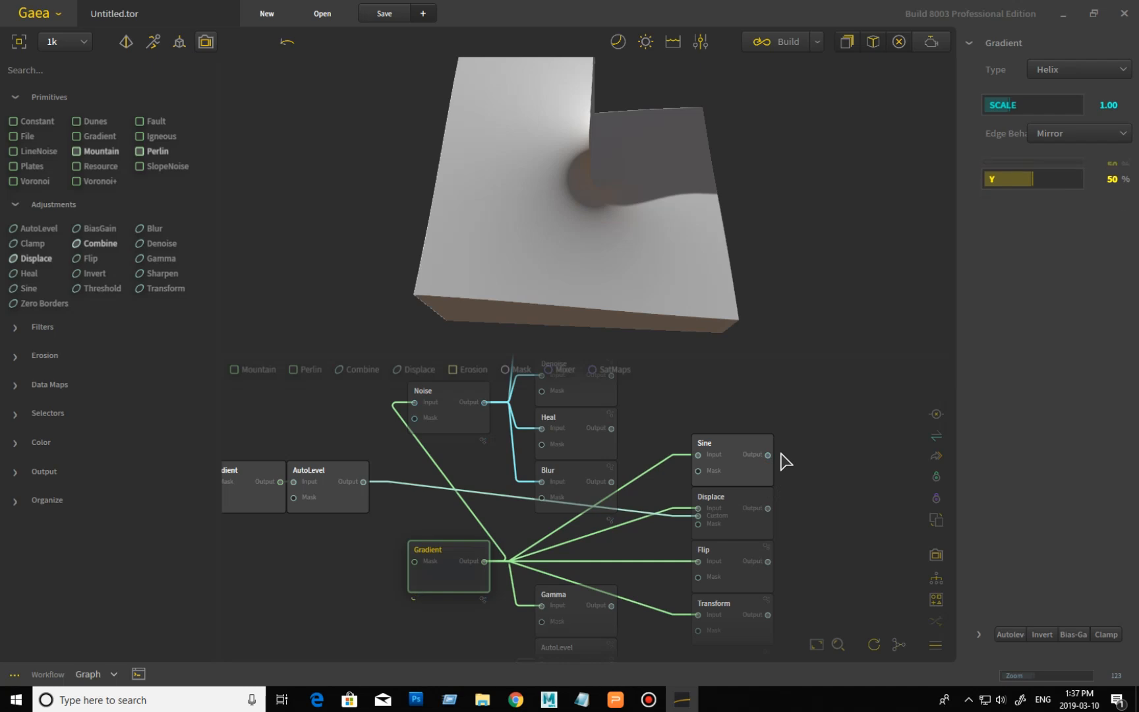
drag(818, 338, 662, 367)
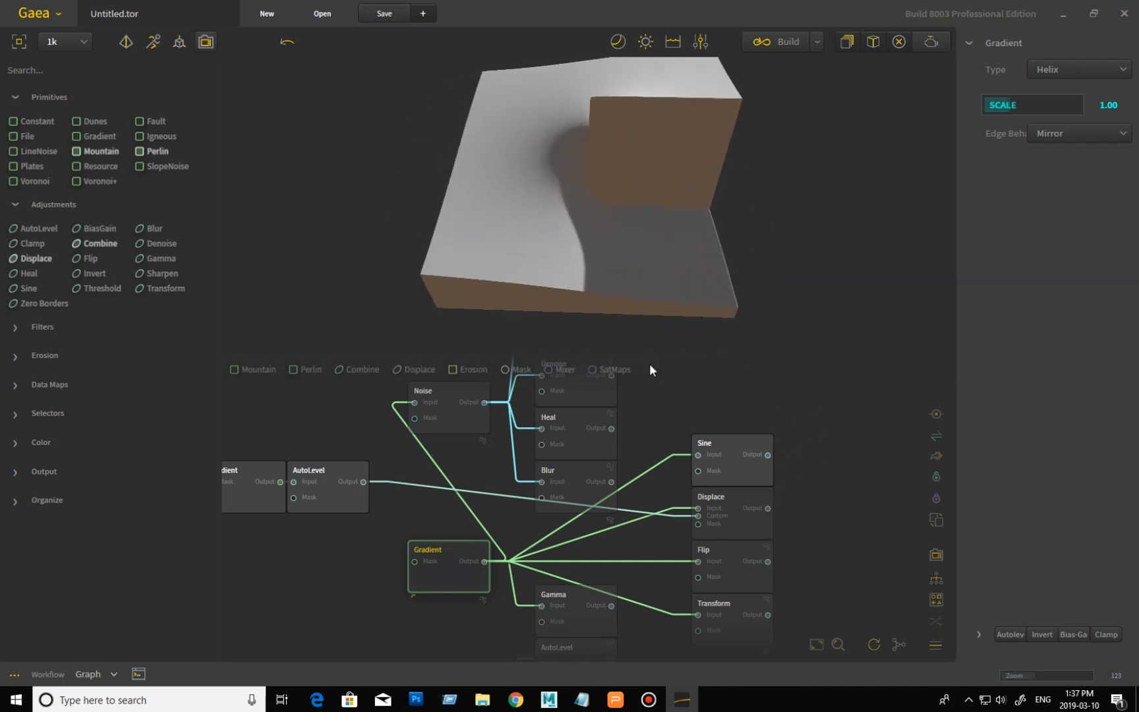
click(738, 455)
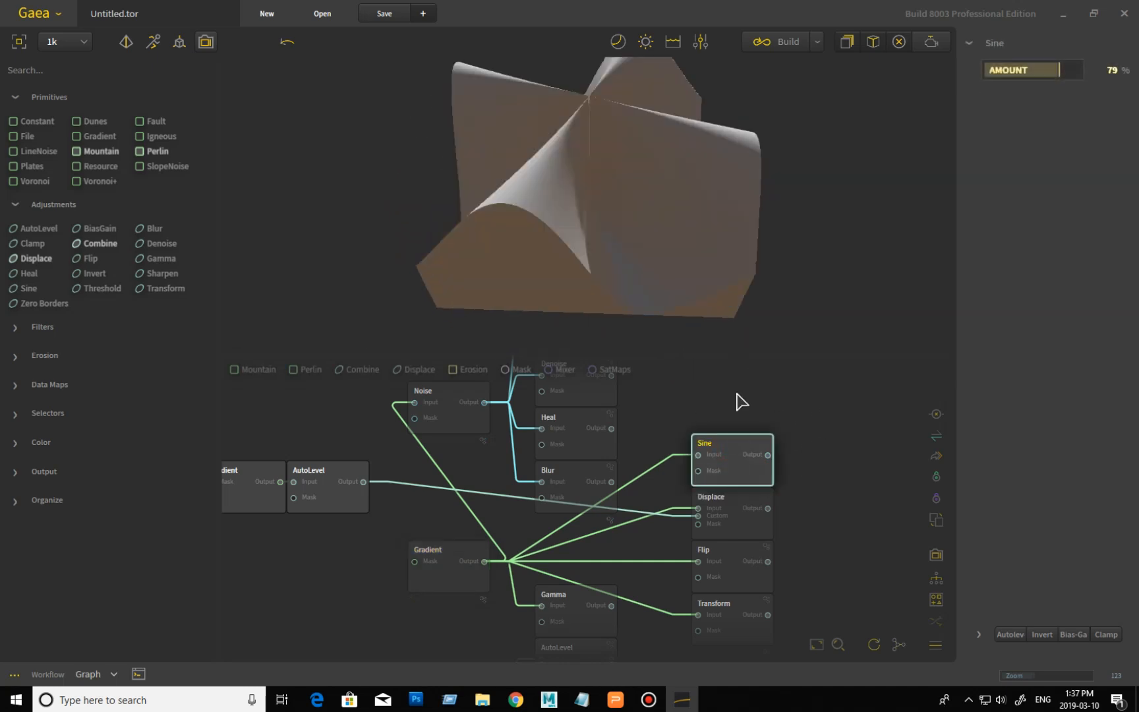
drag(667, 295, 877, 252)
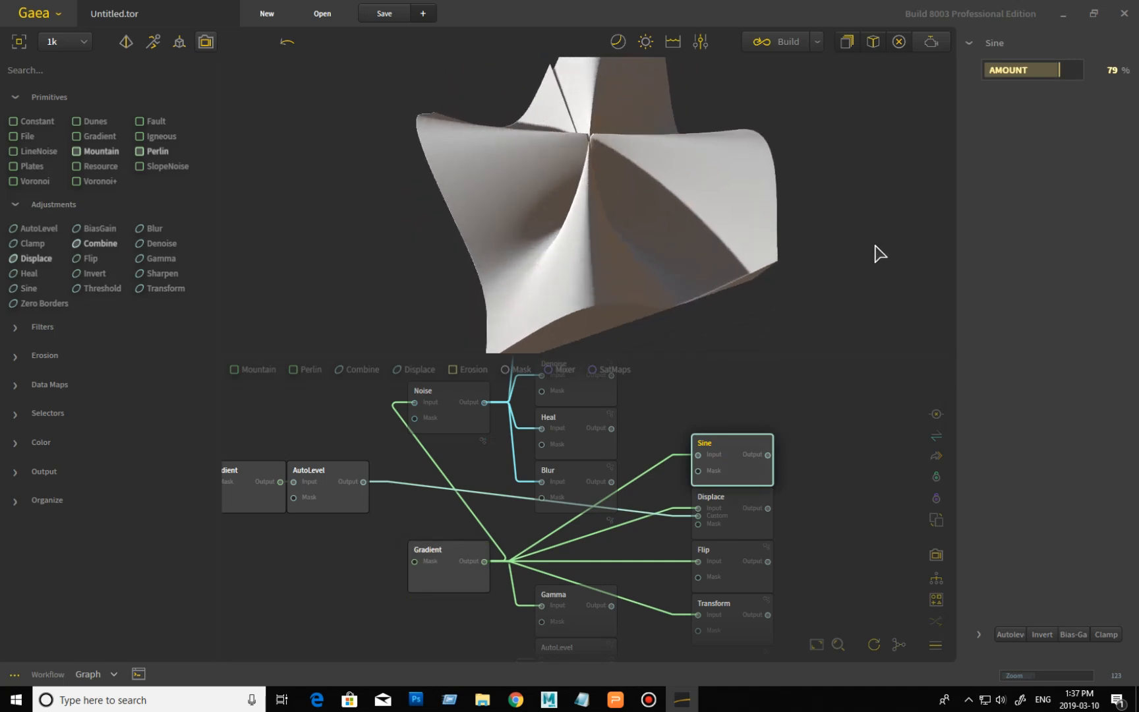
Try the Sine node's amount at 46% and 95%, and set it to 100%.
click(1030, 70)
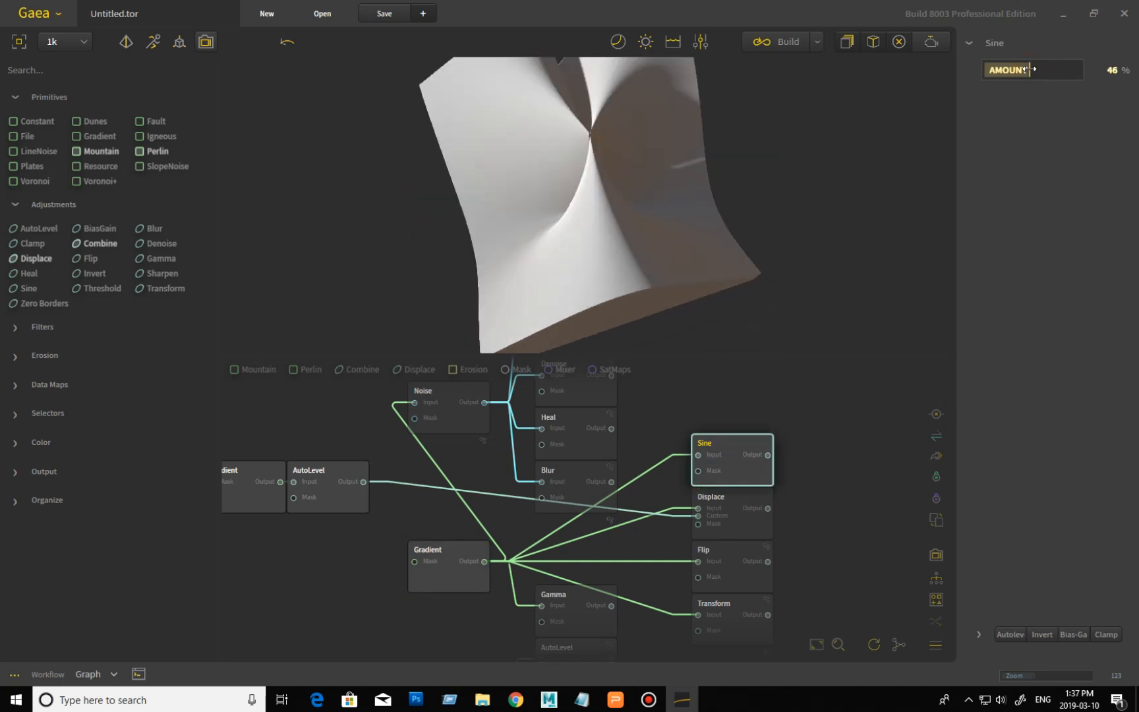
drag(1027, 70, 1045, 72)
click(1060, 72)
click(1075, 72)
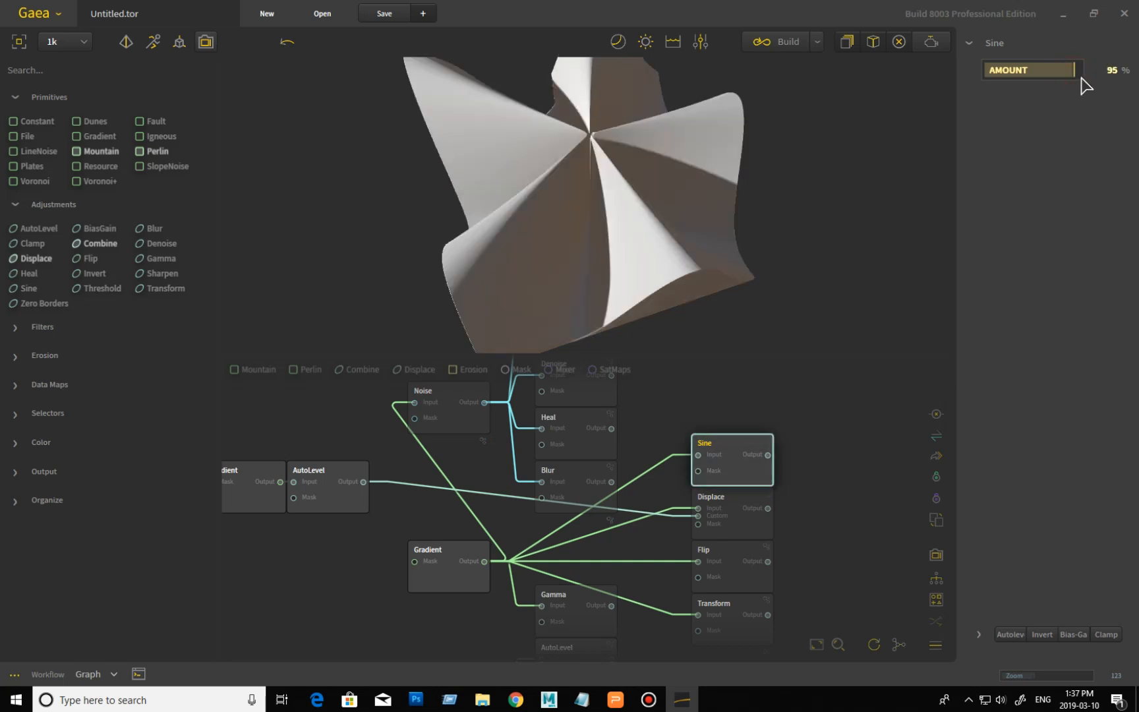
drag(1076, 70, 1098, 76)
drag(819, 295, 732, 300)
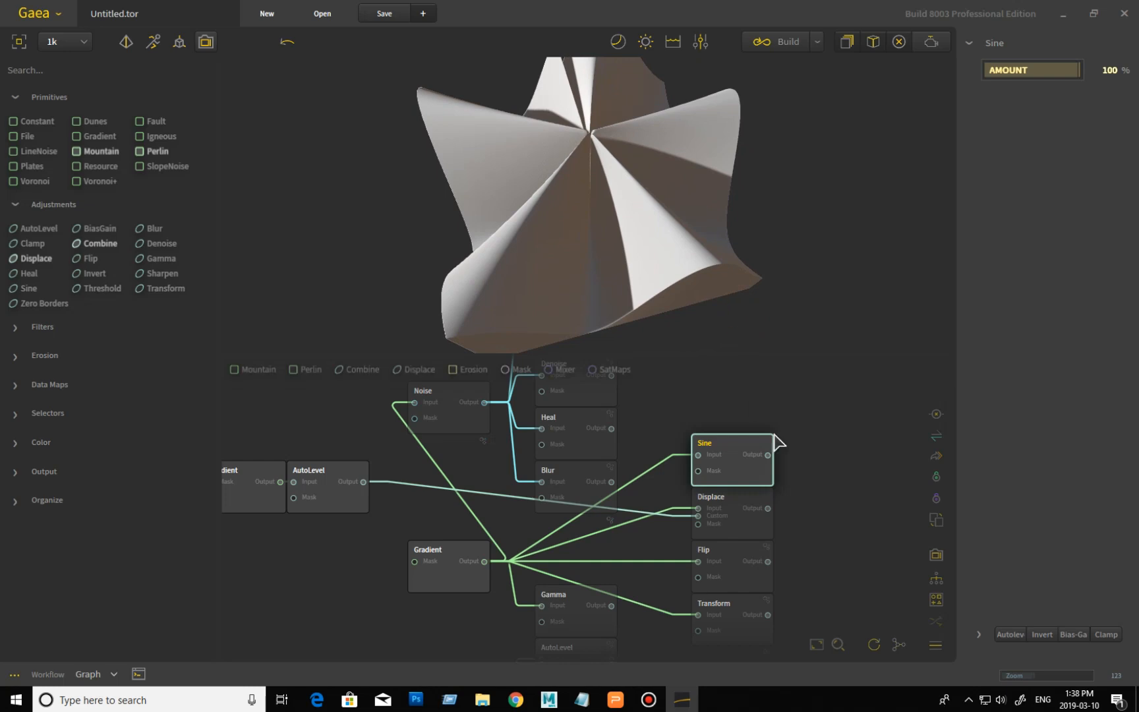
Set the source Gradient's type back to Linear.
click(468, 583)
click(1067, 71)
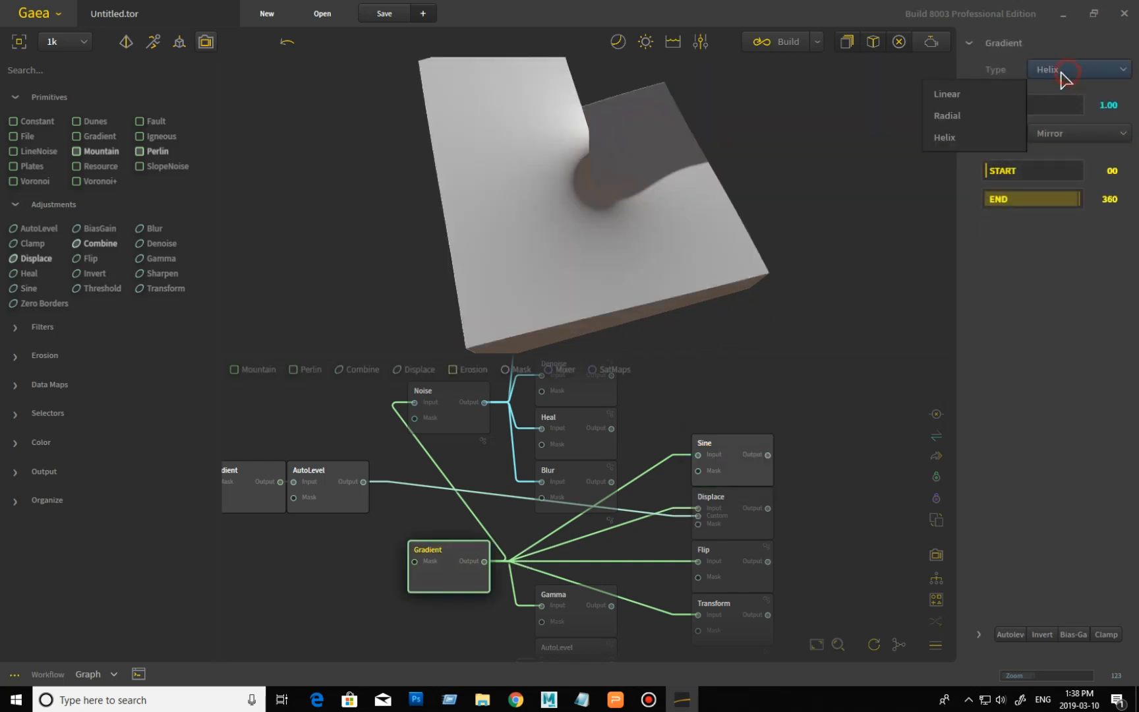
click(996, 96)
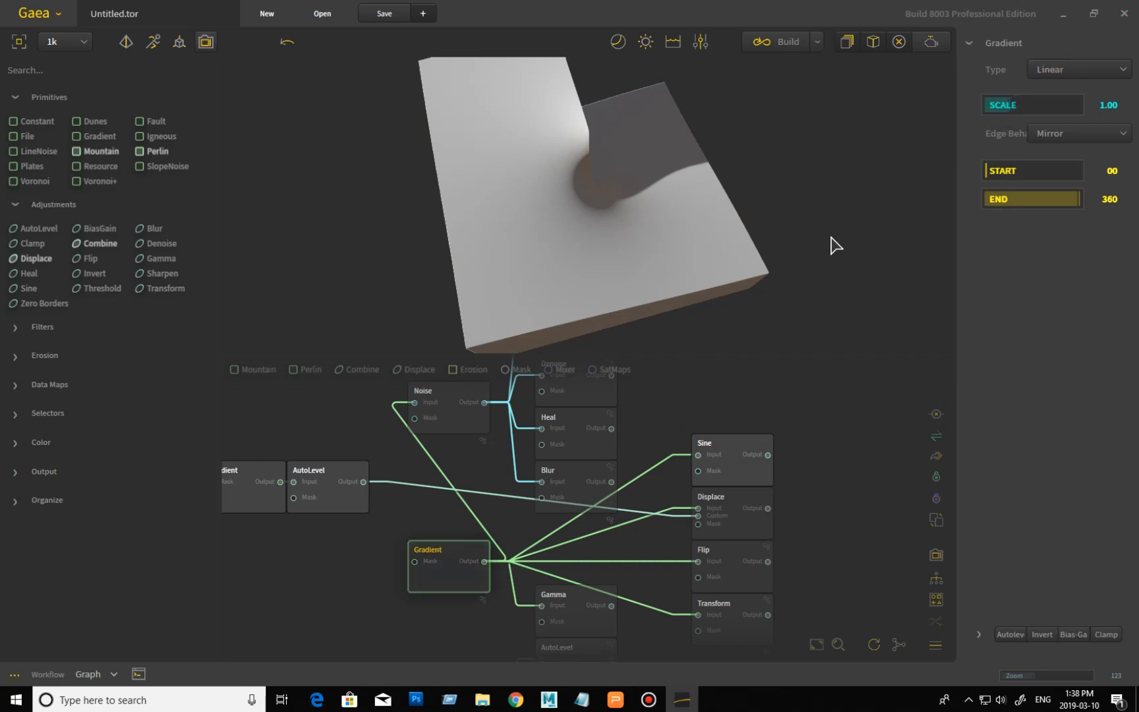
Preview the Noise node's result on the linear gradient and inspect its surface up close.
drag(844, 239, 628, 275)
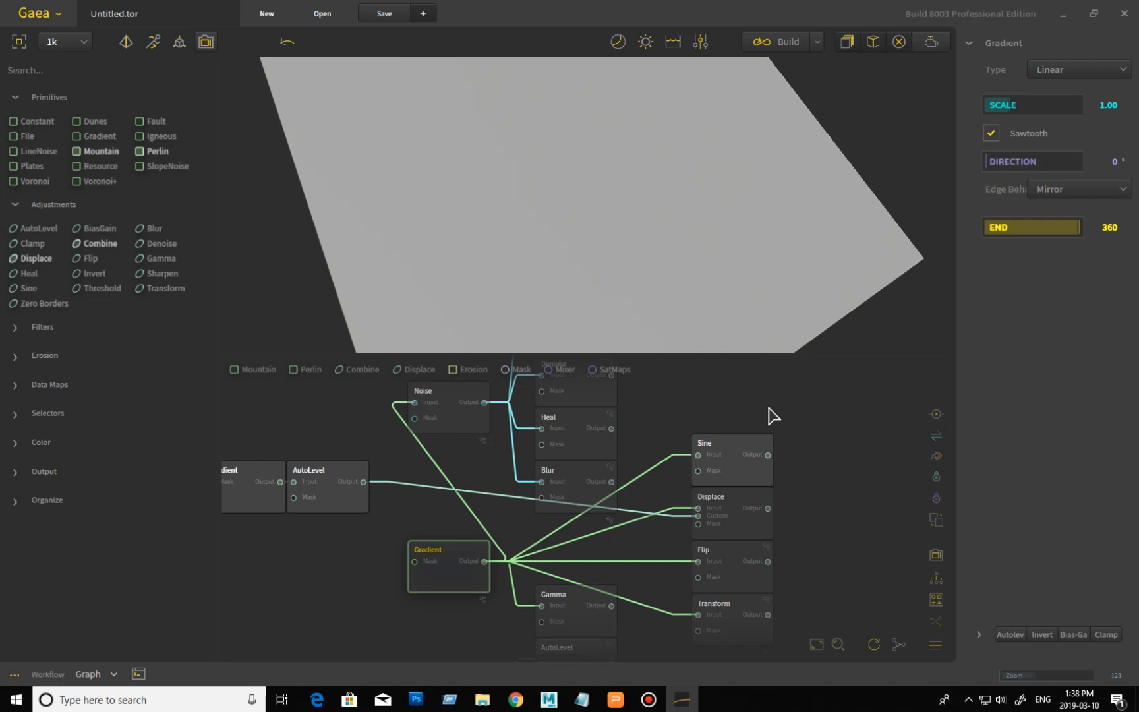
drag(829, 463, 809, 477)
click(470, 539)
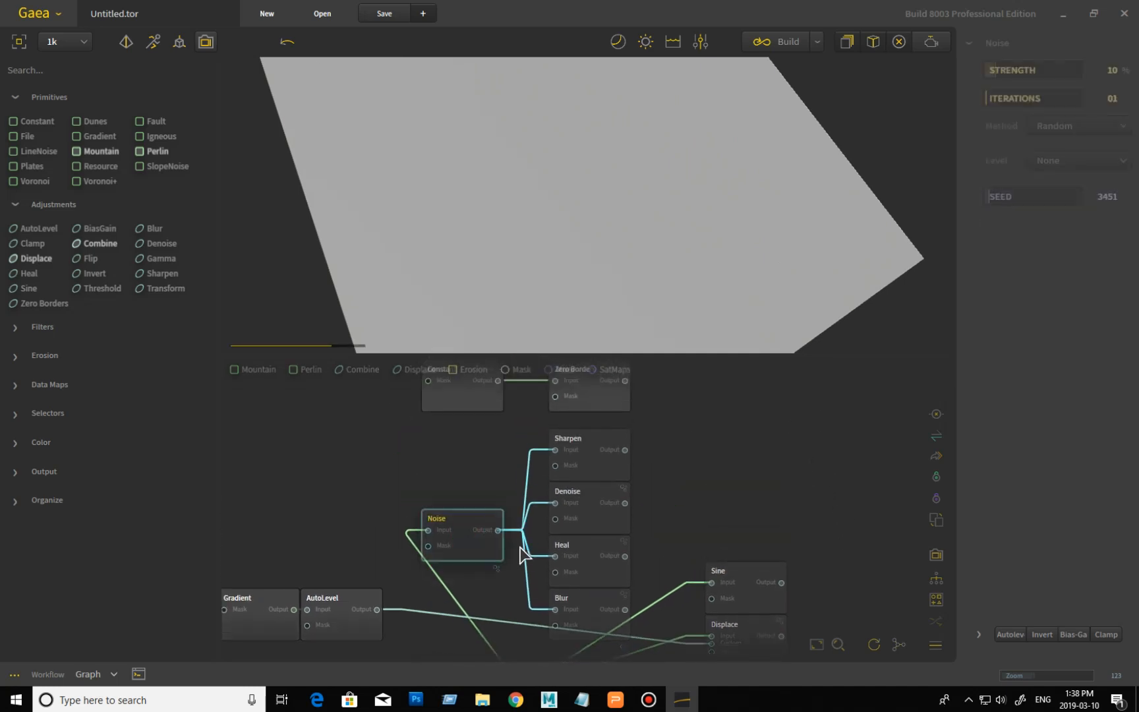
drag(609, 317, 542, 293)
scroll(540, 263, up, 3)
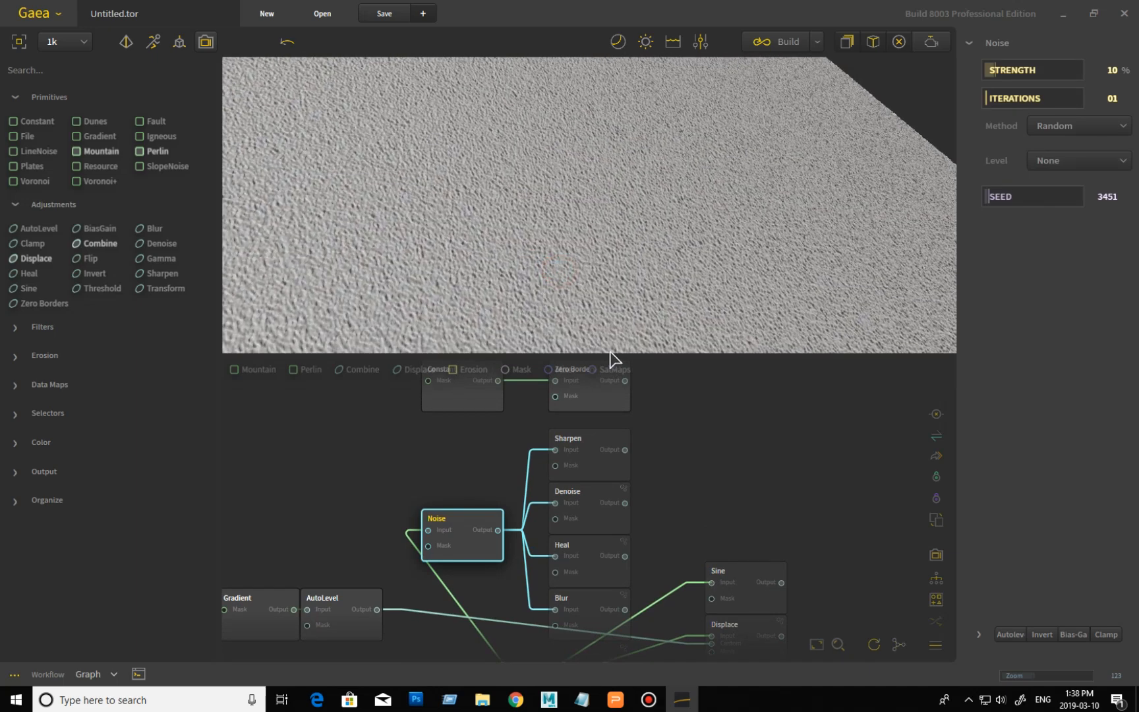
Preview the Sharpen node's result and examine the sharpened noise surface from near and far.
click(601, 467)
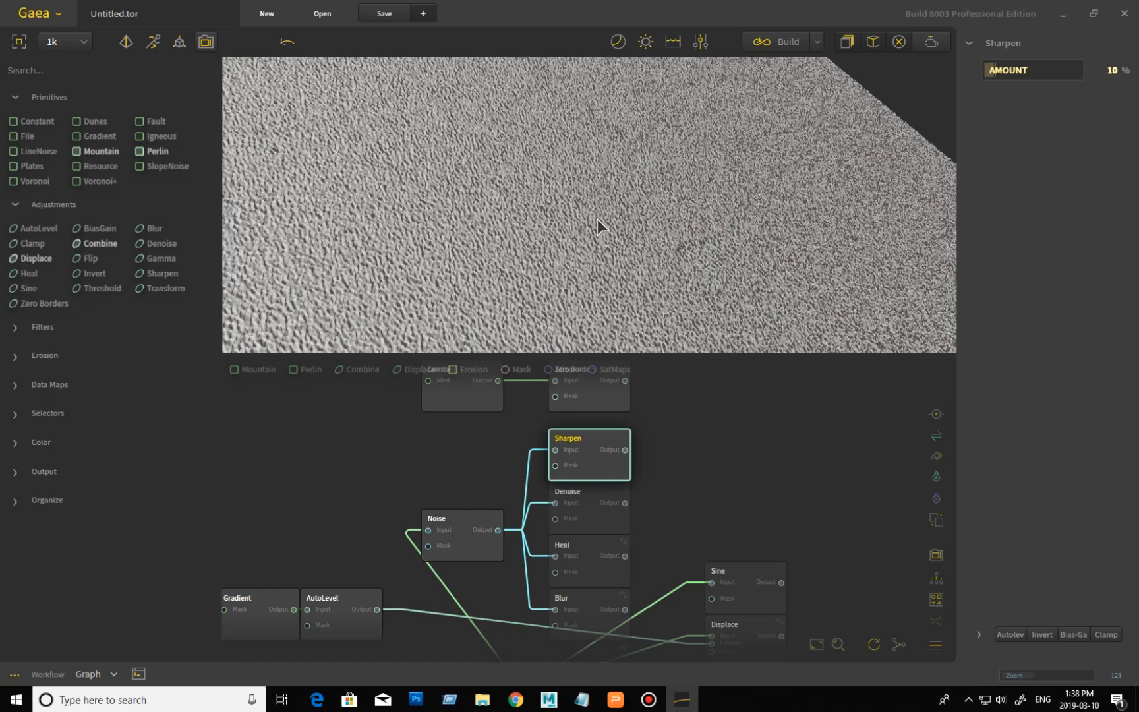
drag(529, 226, 608, 261)
scroll(542, 256, up, 10)
scroll(542, 256, down, 10)
scroll(582, 257, up, 3)
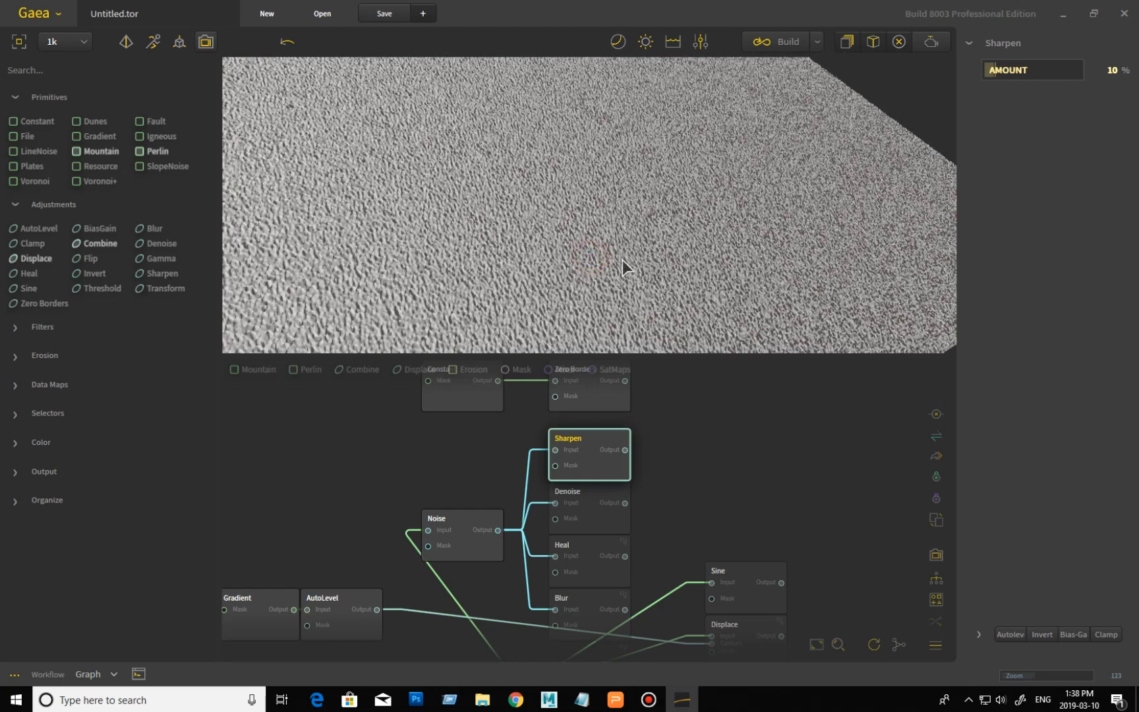
Preview the Denoise node's result and compare its surface with the original Noise node.
click(603, 504)
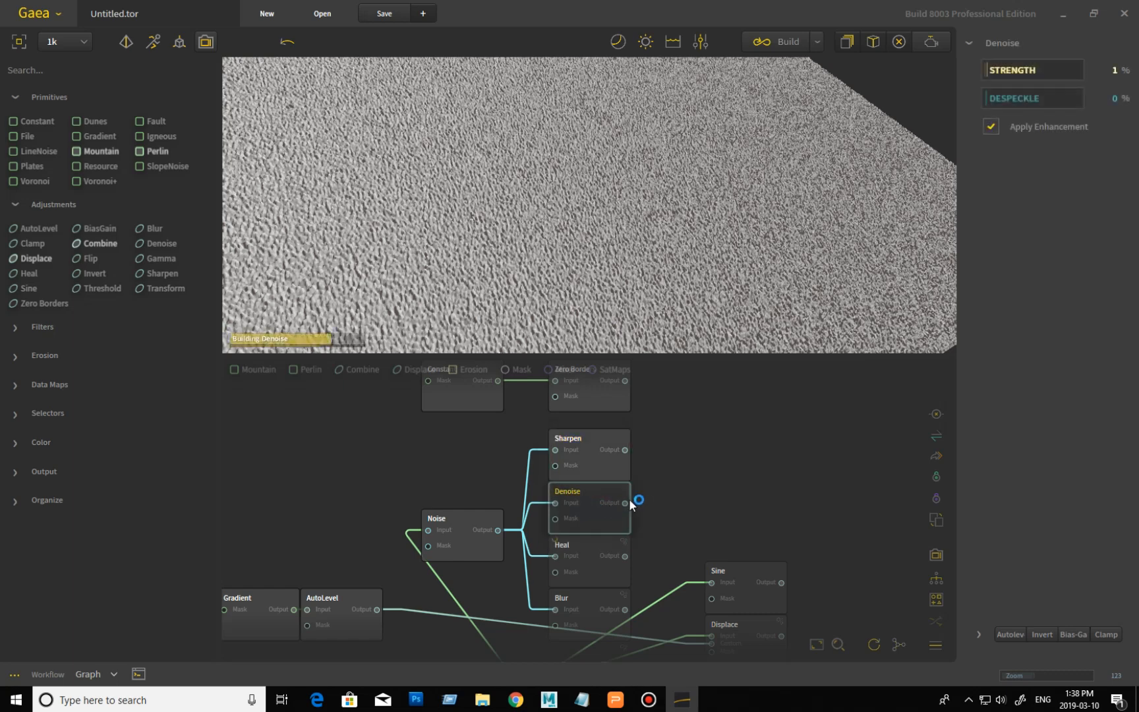
drag(619, 300, 638, 306)
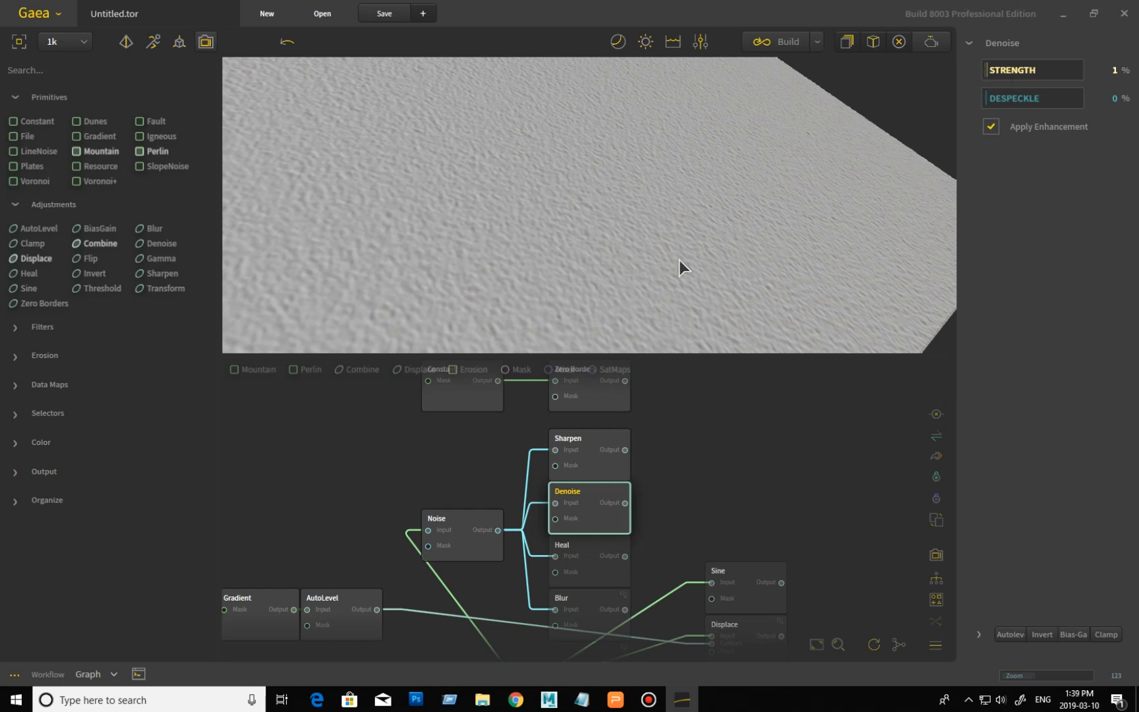
mouse_move(587, 236)
mouse_down()
mouse_move(621, 232)
mouse_move(611, 212)
mouse_move(584, 229)
mouse_up()
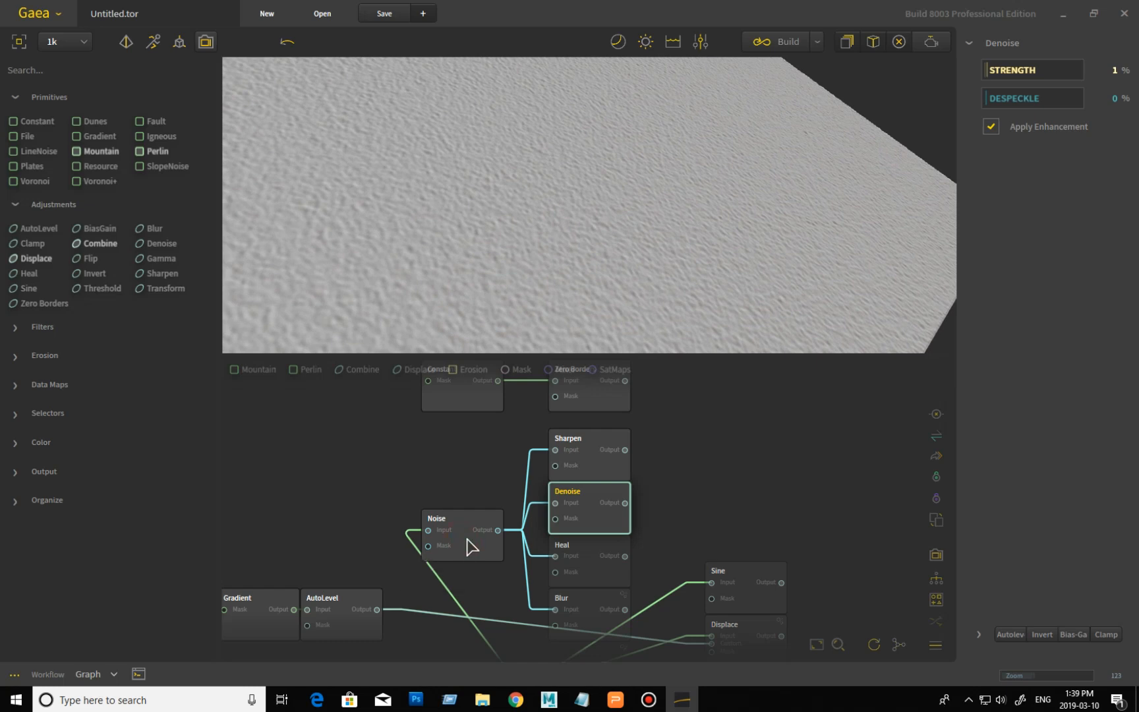
click(463, 541)
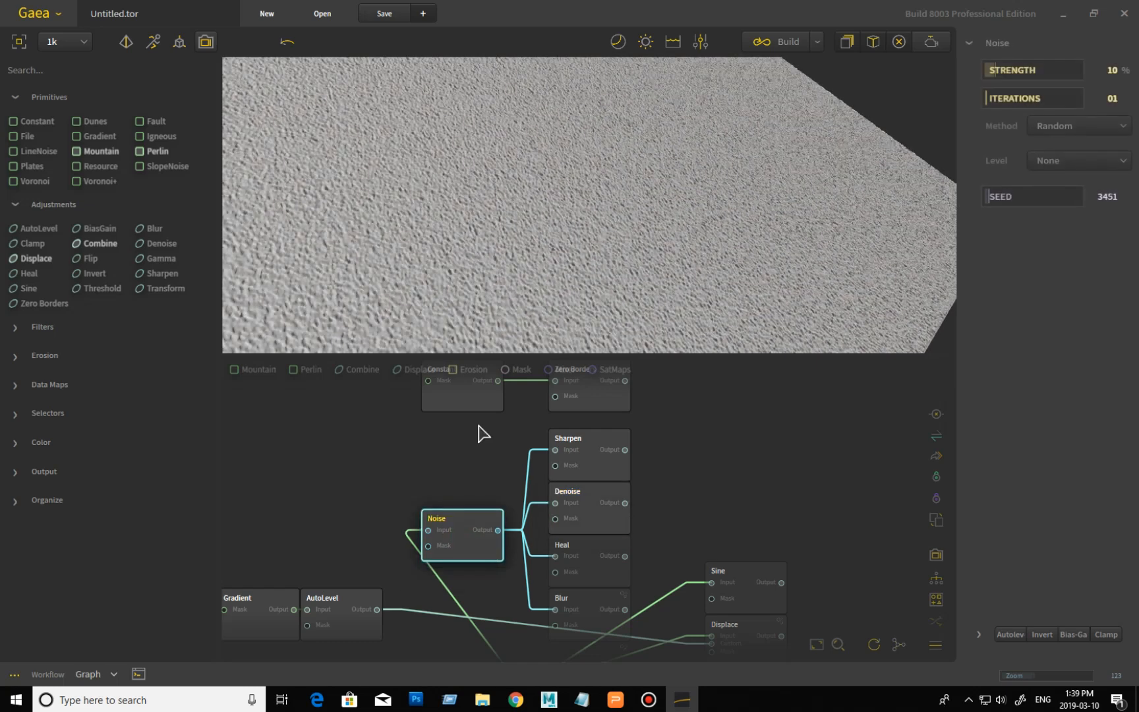
click(587, 501)
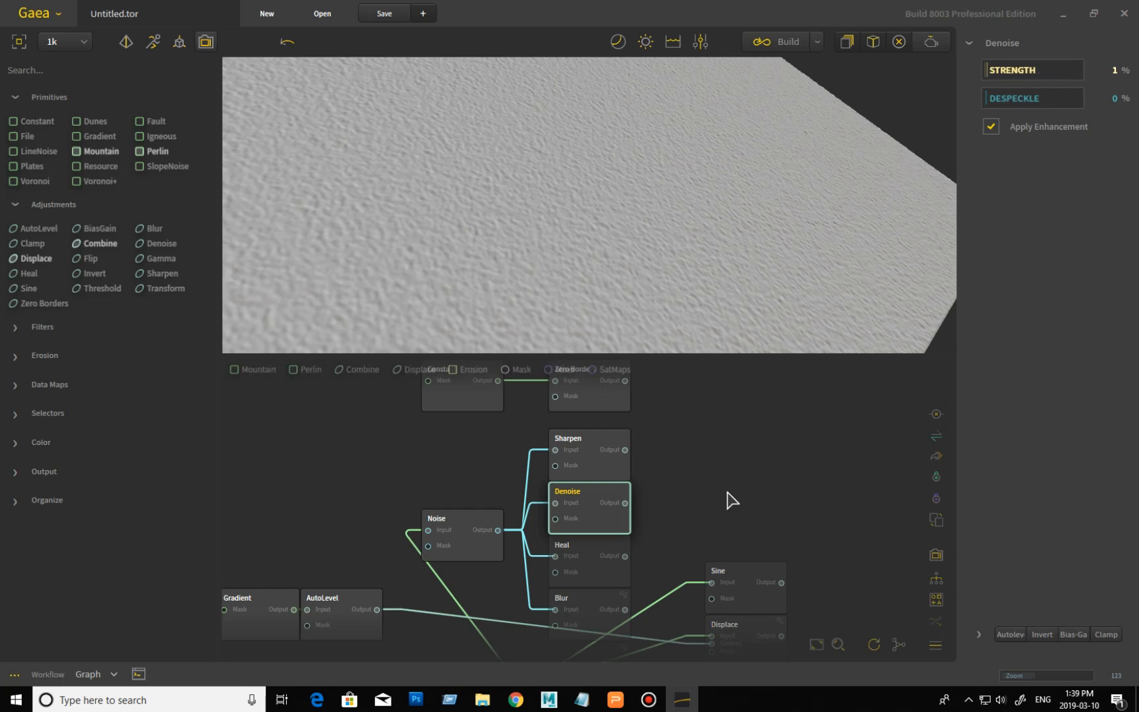
Preview the Heal node's result and compare its surface with the original Noise node.
middle_drag(702, 527, 700, 493)
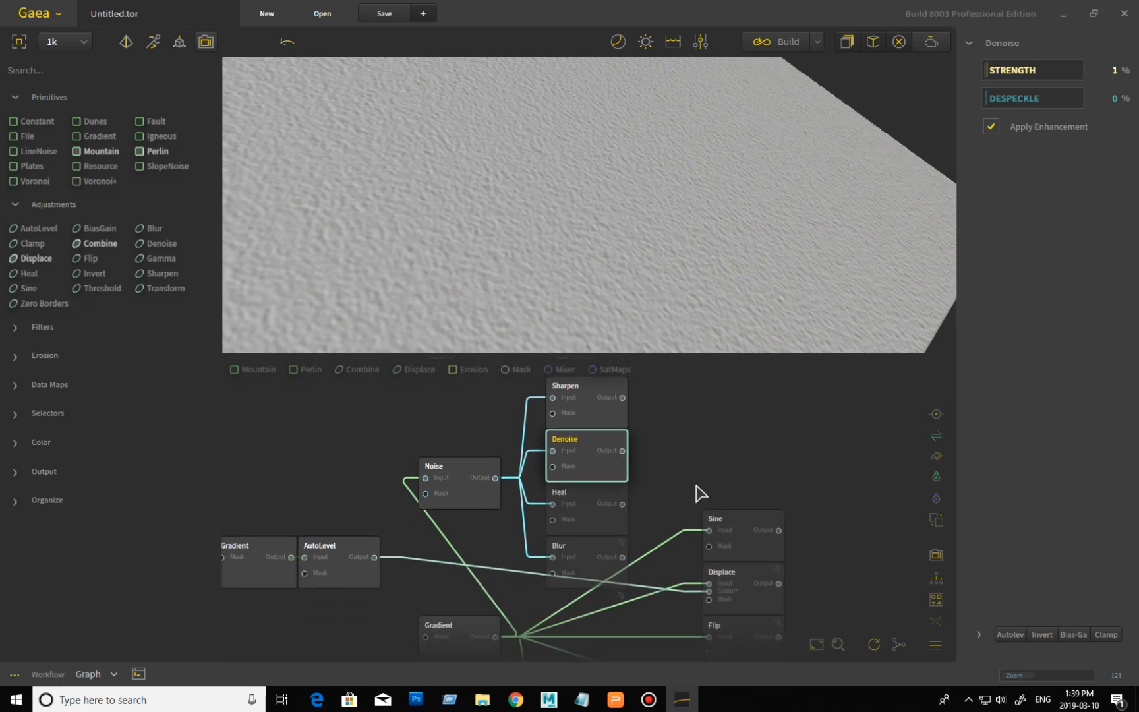
click(620, 524)
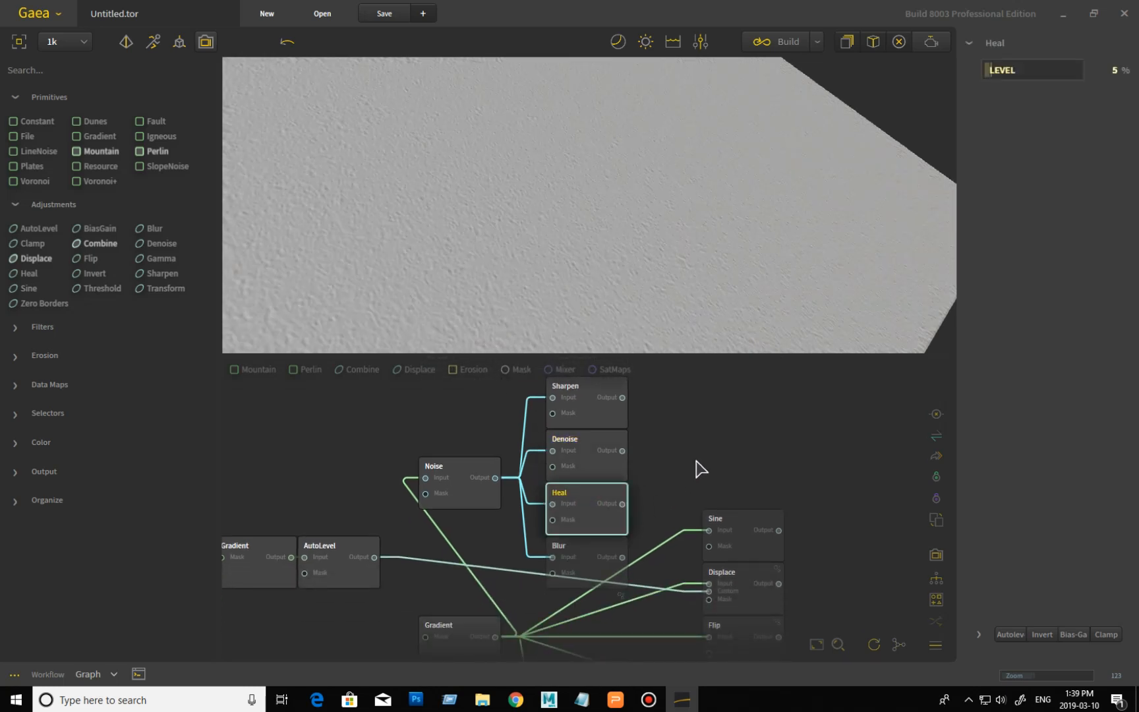
click(469, 508)
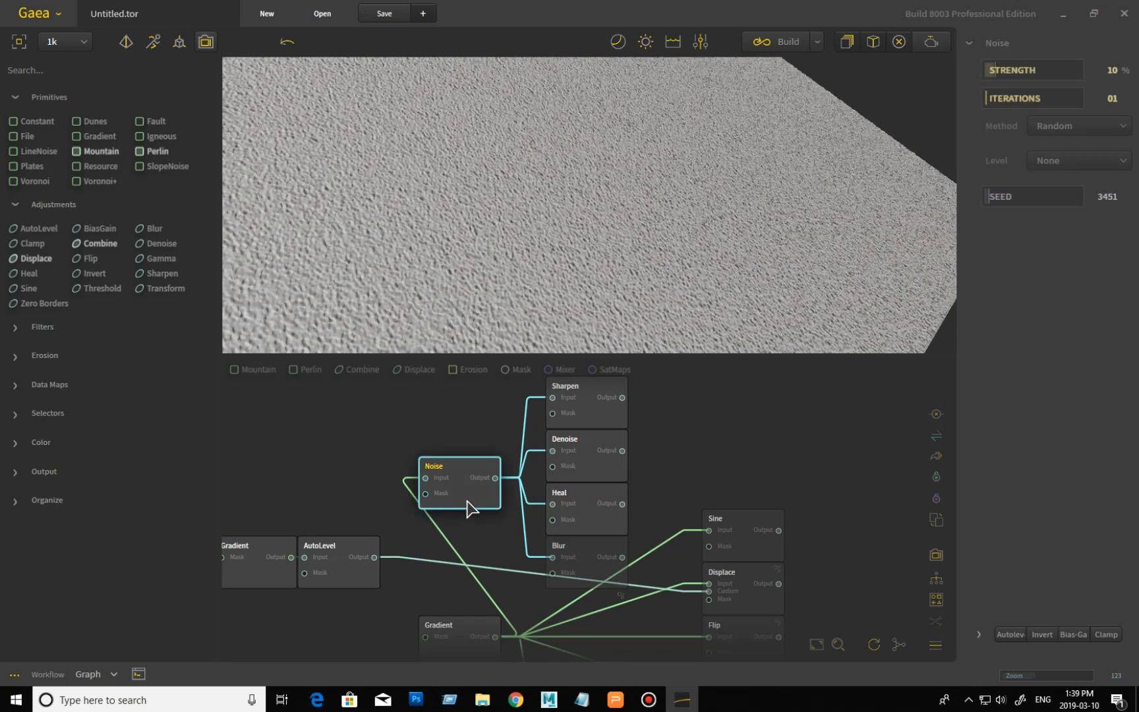
click(601, 521)
mouse_move(414, 307)
mouse_down()
mouse_move(452, 300)
mouse_move(438, 286)
mouse_move(366, 298)
mouse_move(421, 318)
mouse_up()
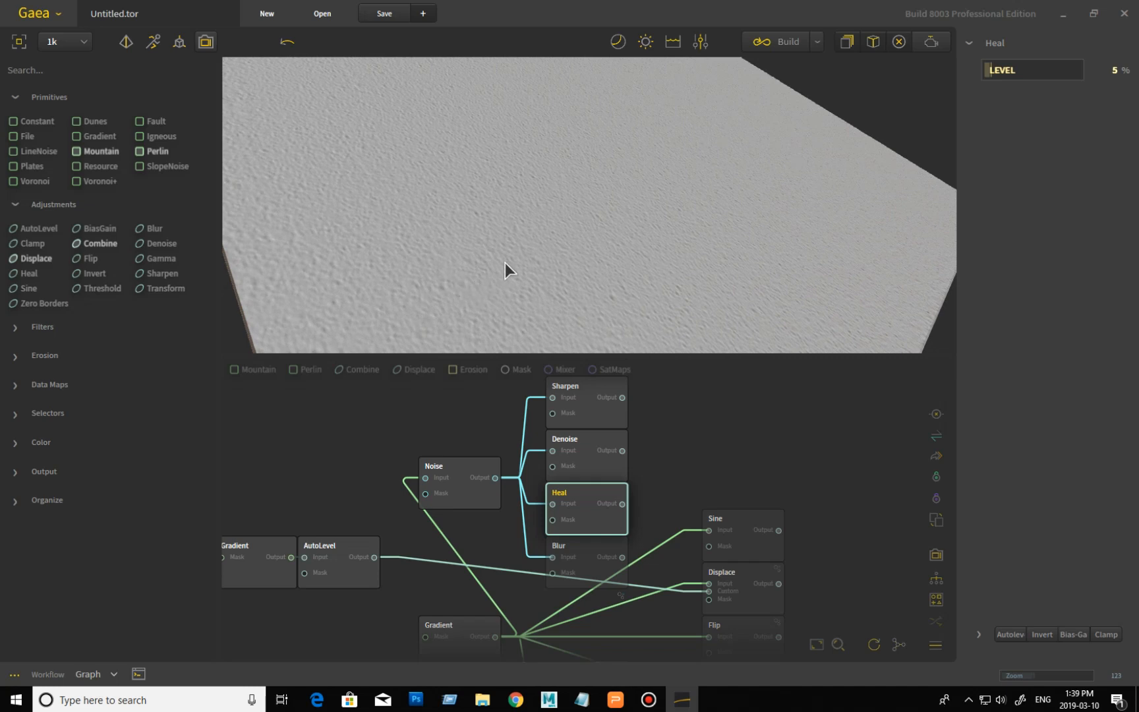
Set the Heal node's level to 16% and inspect the healed surface from several angles and distances.
drag(504, 263, 460, 276)
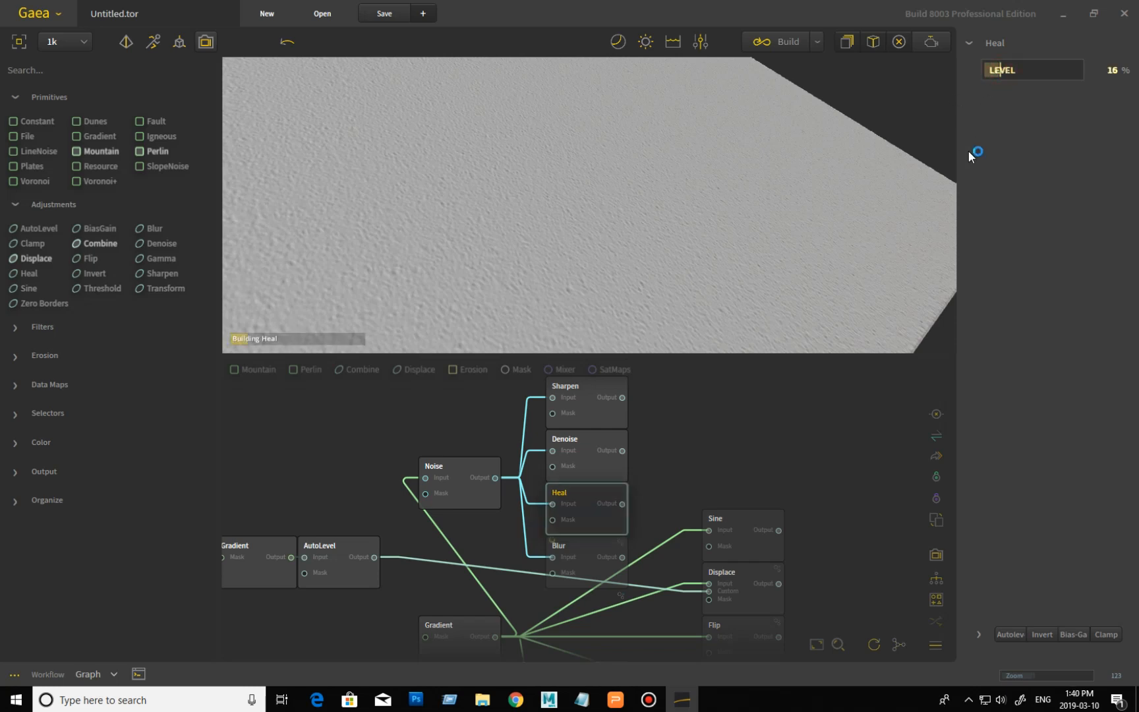
drag(562, 199, 614, 219)
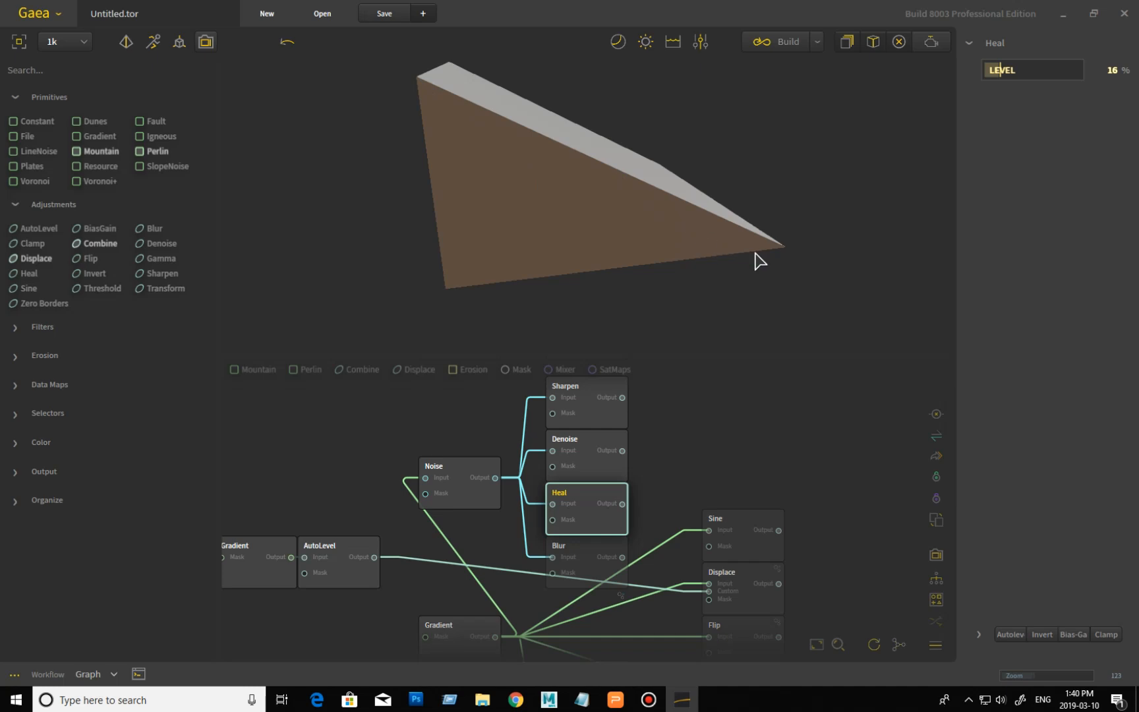
mouse_move(705, 226)
mouse_down()
mouse_move(606, 216)
mouse_move(541, 242)
mouse_move(646, 218)
mouse_move(618, 208)
mouse_move(626, 228)
mouse_move(611, 223)
mouse_move(633, 217)
mouse_move(496, 234)
mouse_up()
scroll(606, 216, up, 2)
scroll(646, 219, down, 1)
scroll(623, 208, down, 2)
scroll(627, 229, up, 2)
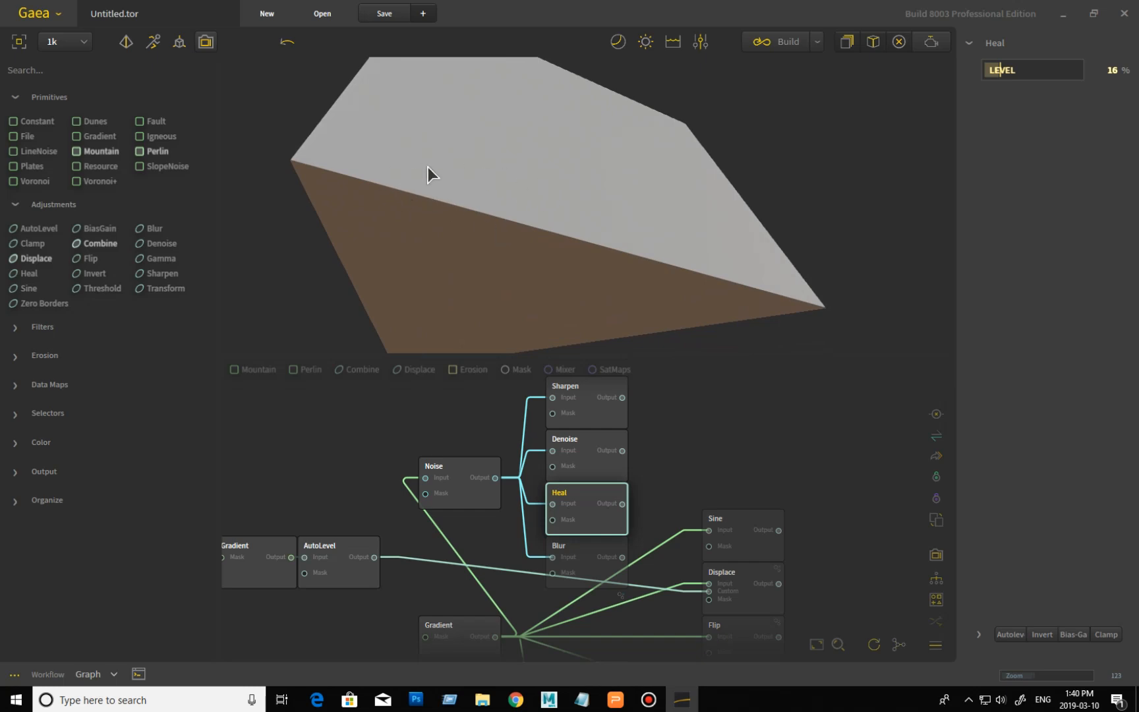
Preview the Blur node's Fast result and compare it with the Noise and Heal nodes.
click(595, 559)
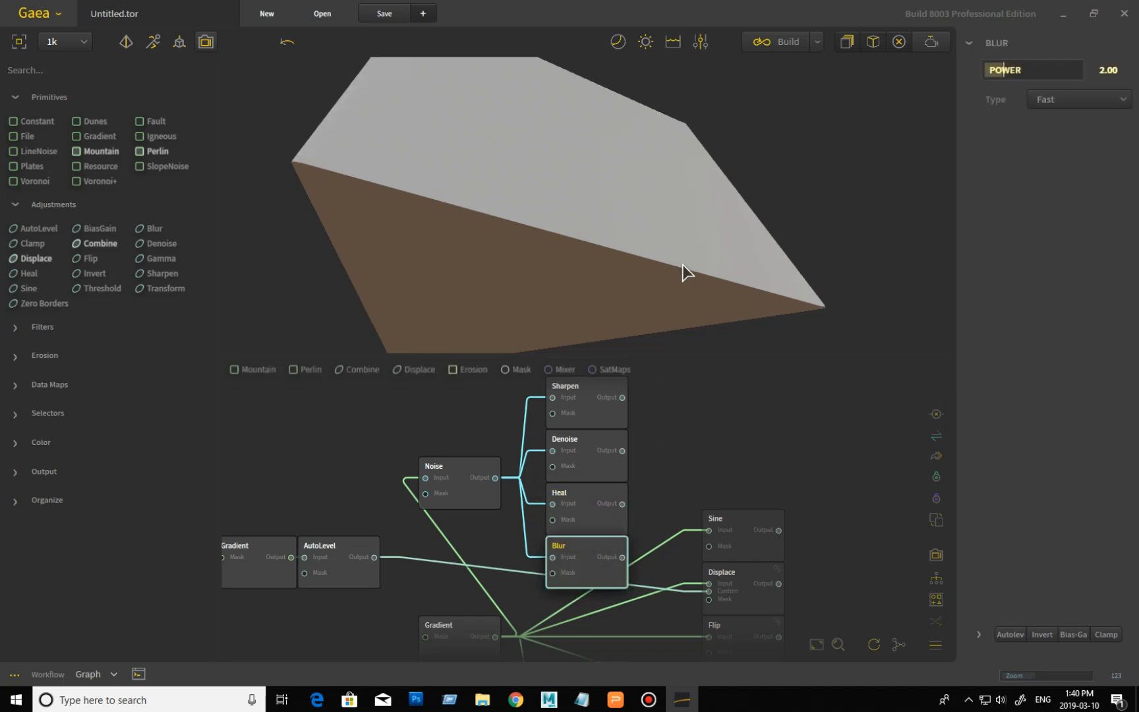
drag(682, 255, 677, 280)
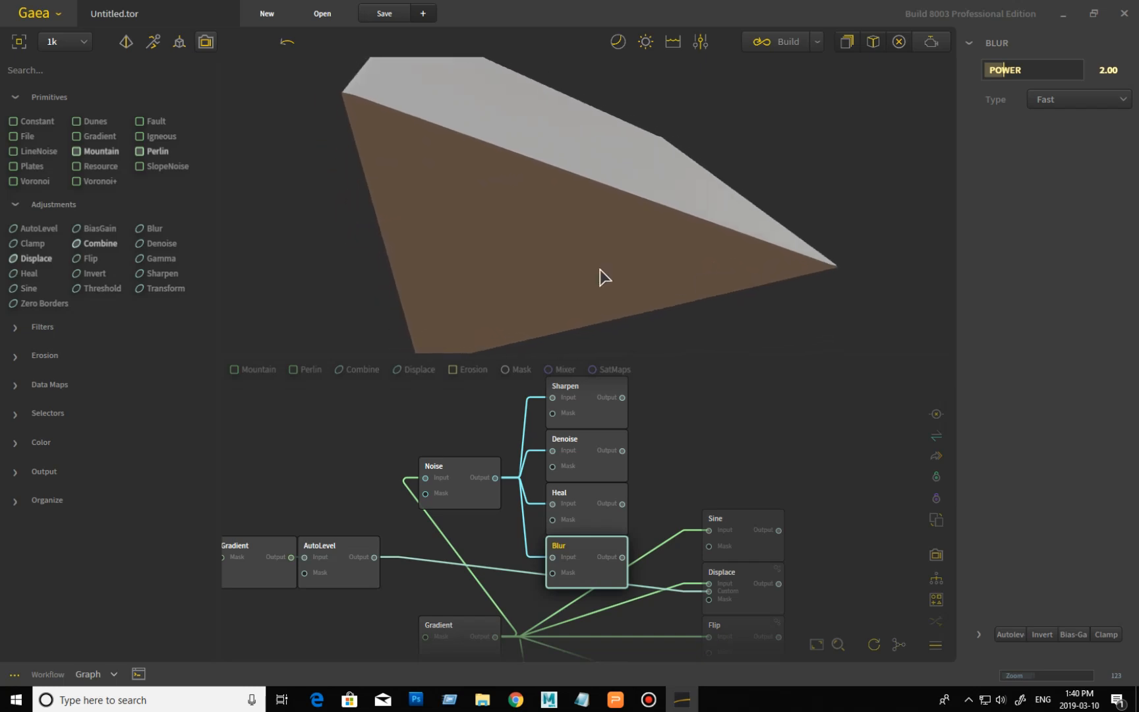
click(471, 504)
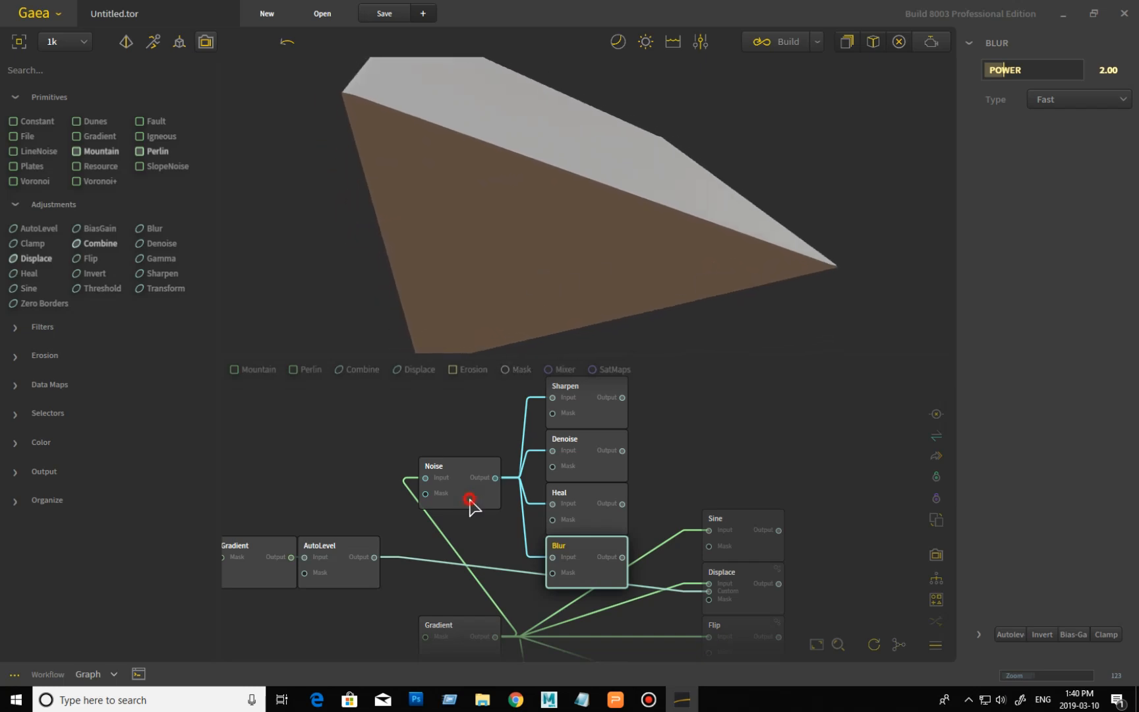
click(580, 571)
click(582, 502)
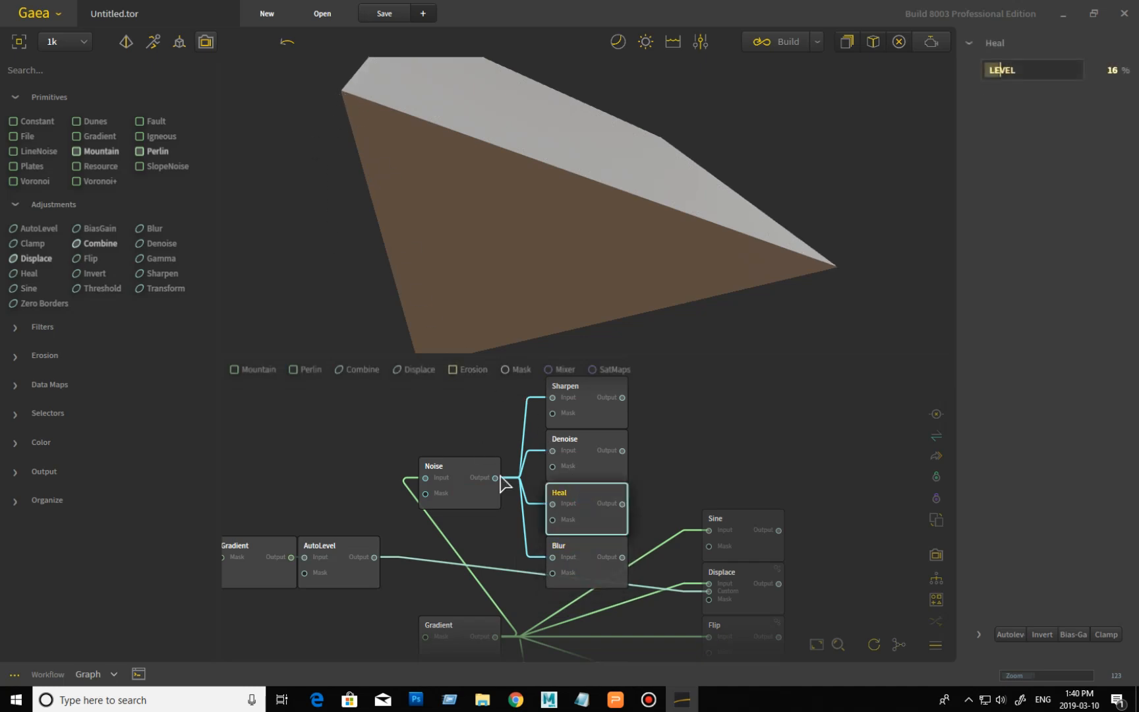
click(582, 549)
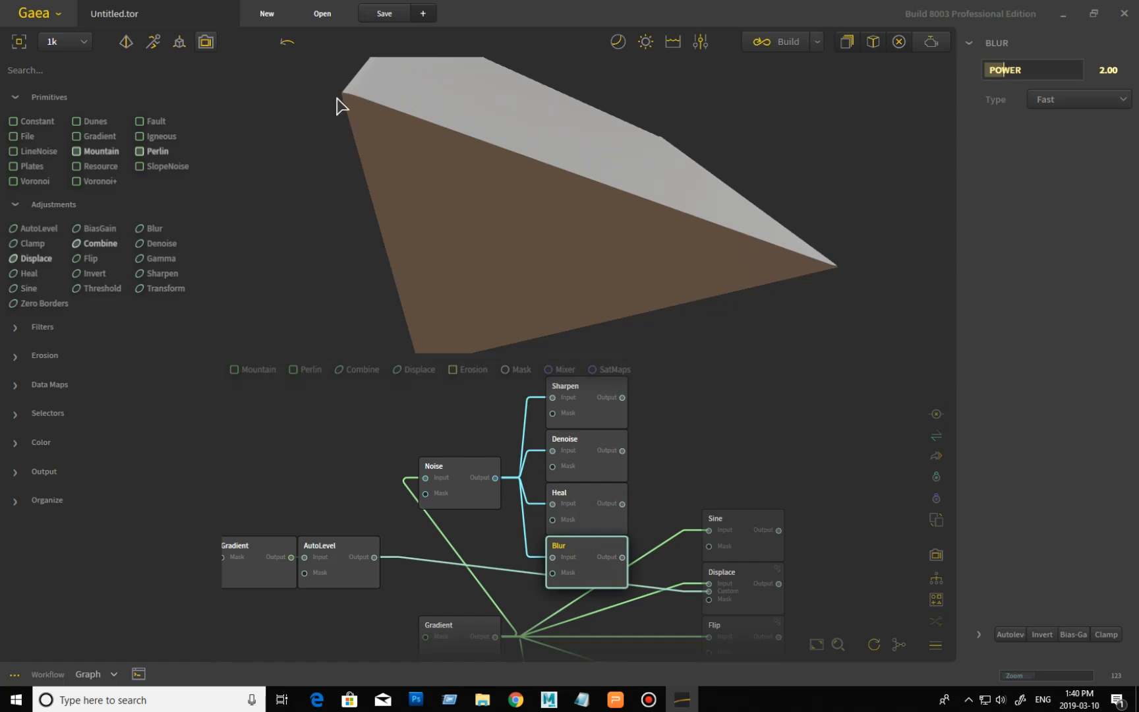
Examine the edges and surface of the Blur node's Fast result from several angles.
drag(337, 94, 387, 173)
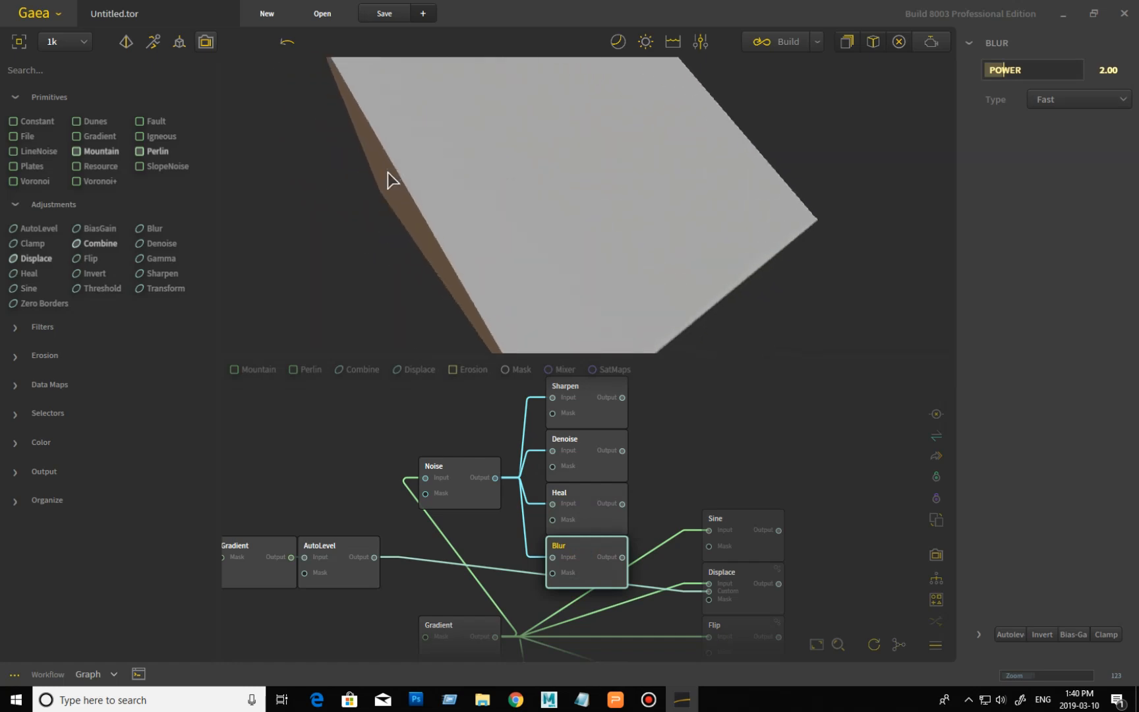
drag(461, 266, 499, 280)
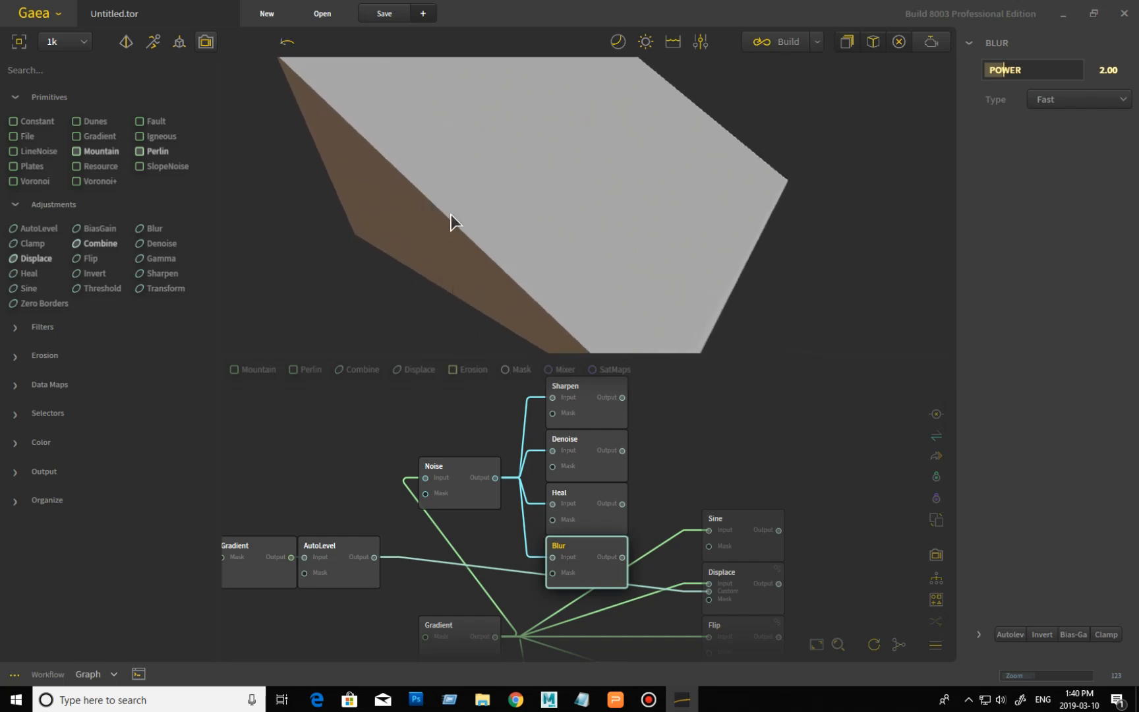
drag(430, 250, 425, 166)
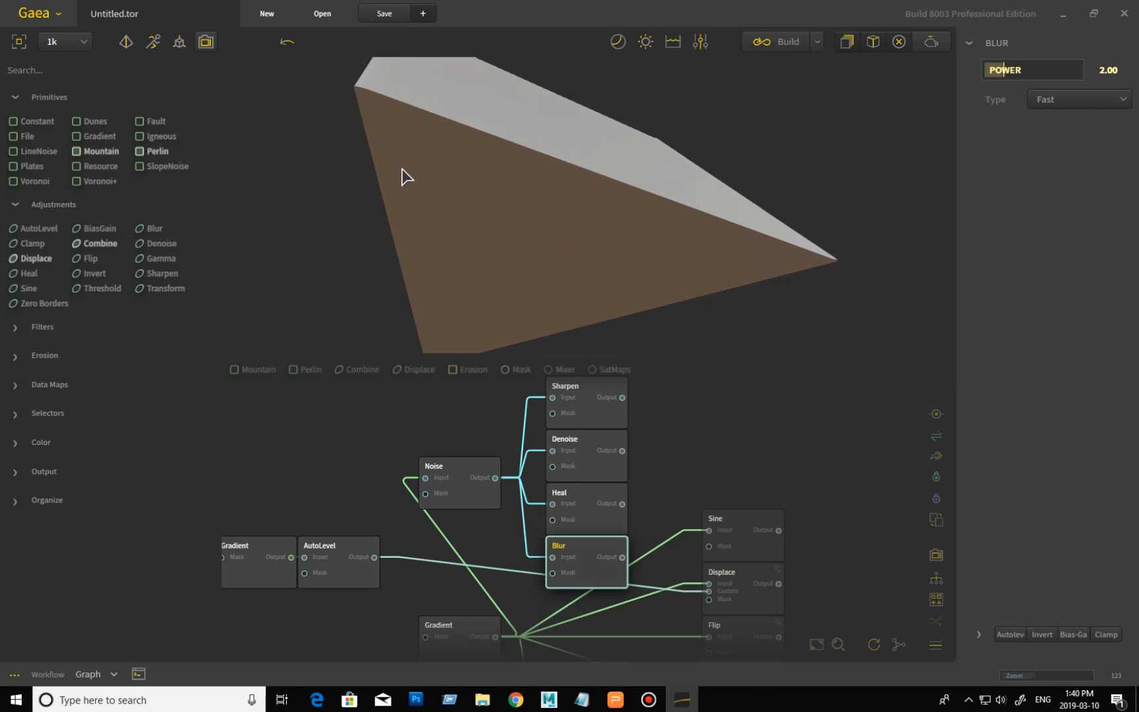
mouse_move(367, 109)
mouse_down()
mouse_move(399, 132)
mouse_move(393, 114)
mouse_move(368, 112)
mouse_up()
drag(456, 168, 428, 140)
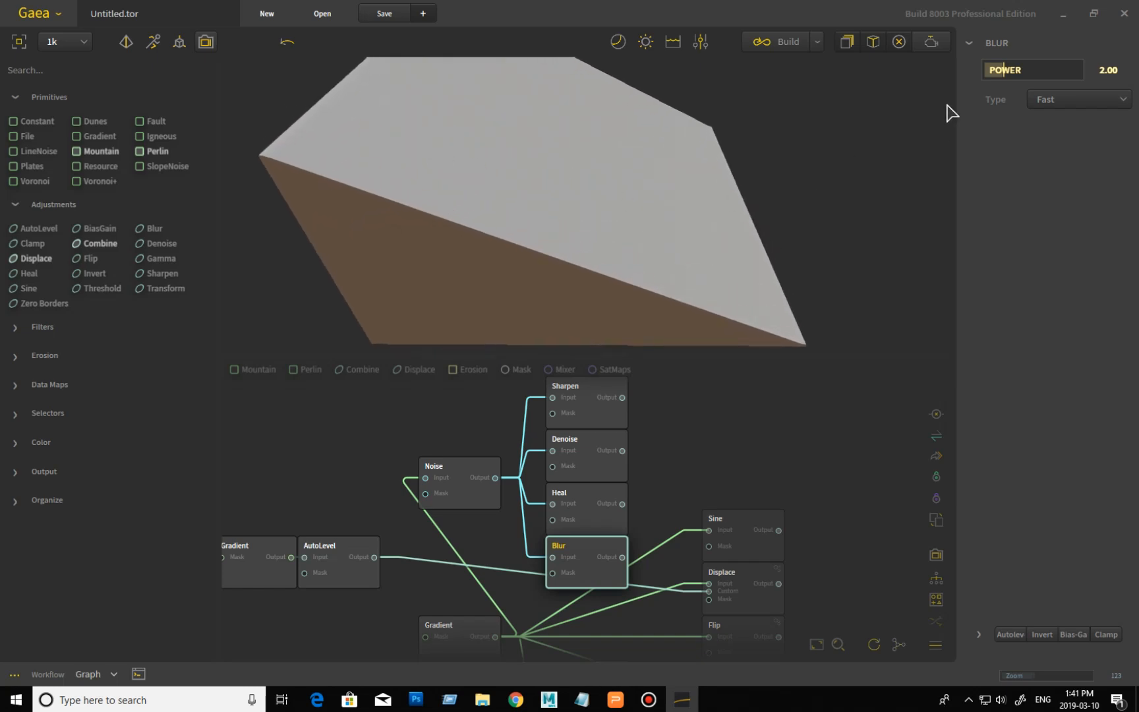
Set the Blur node's type to Gaussian and inspect the surface up close.
click(1074, 100)
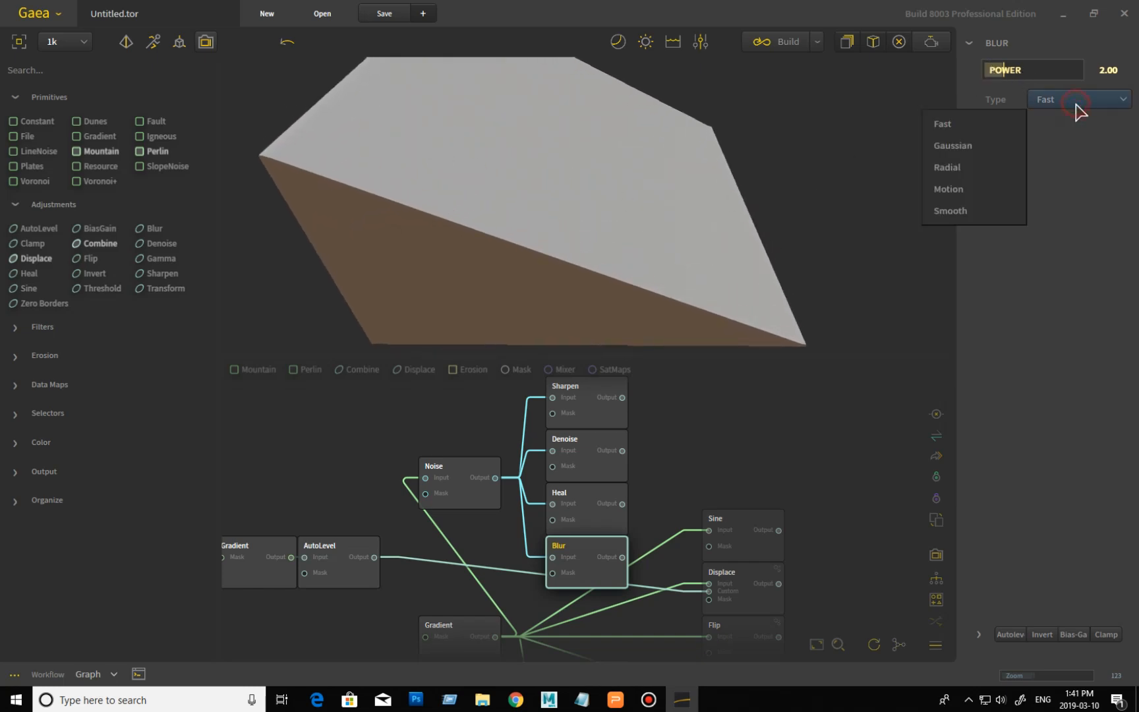
click(1003, 155)
drag(734, 268, 625, 276)
scroll(625, 276, up, 4)
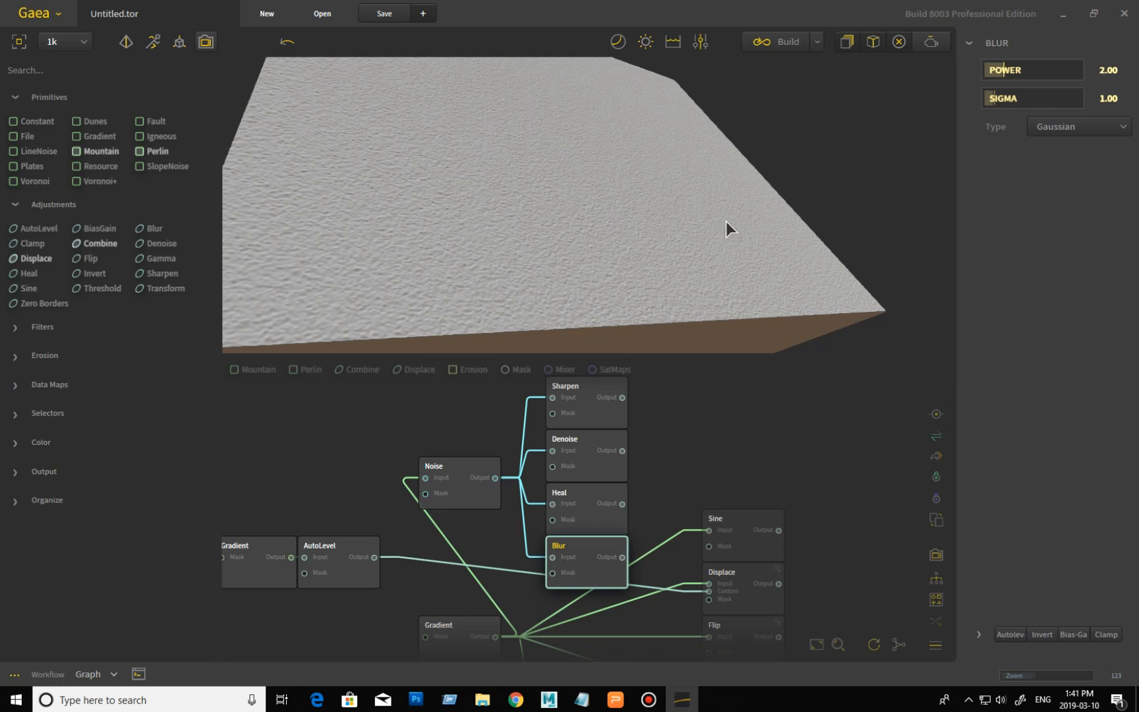
drag(726, 222, 682, 224)
Set the Blur node's type to Radial and inspect the resulting pattern from above.
click(1071, 126)
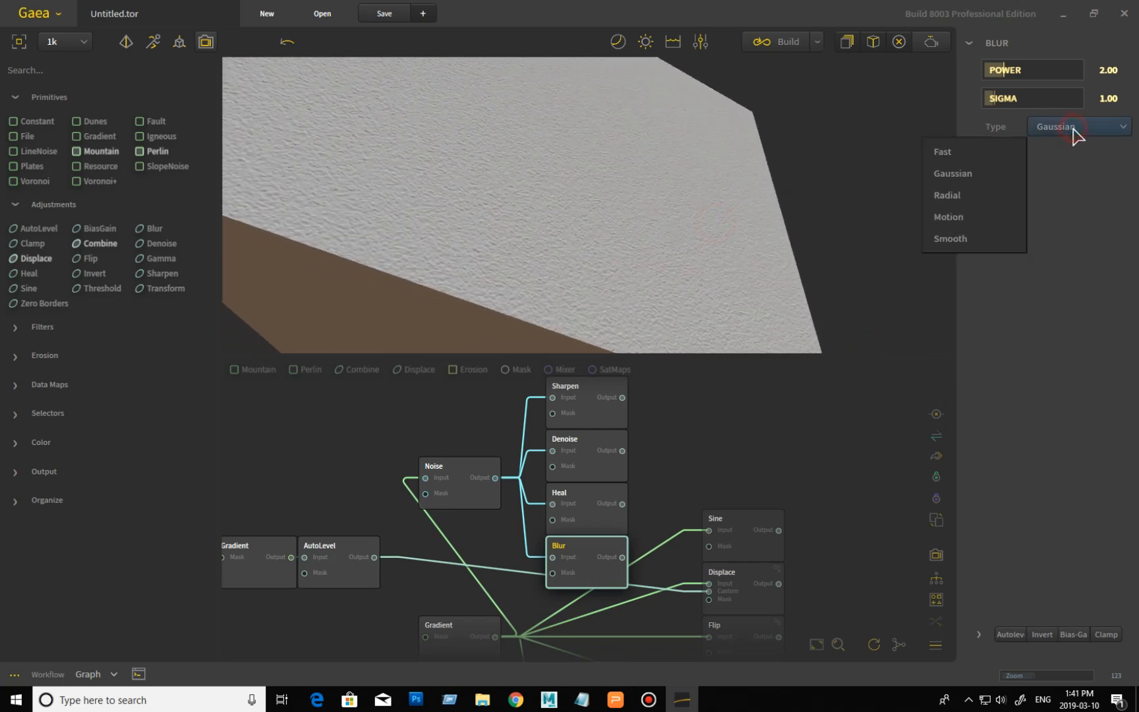
click(1009, 195)
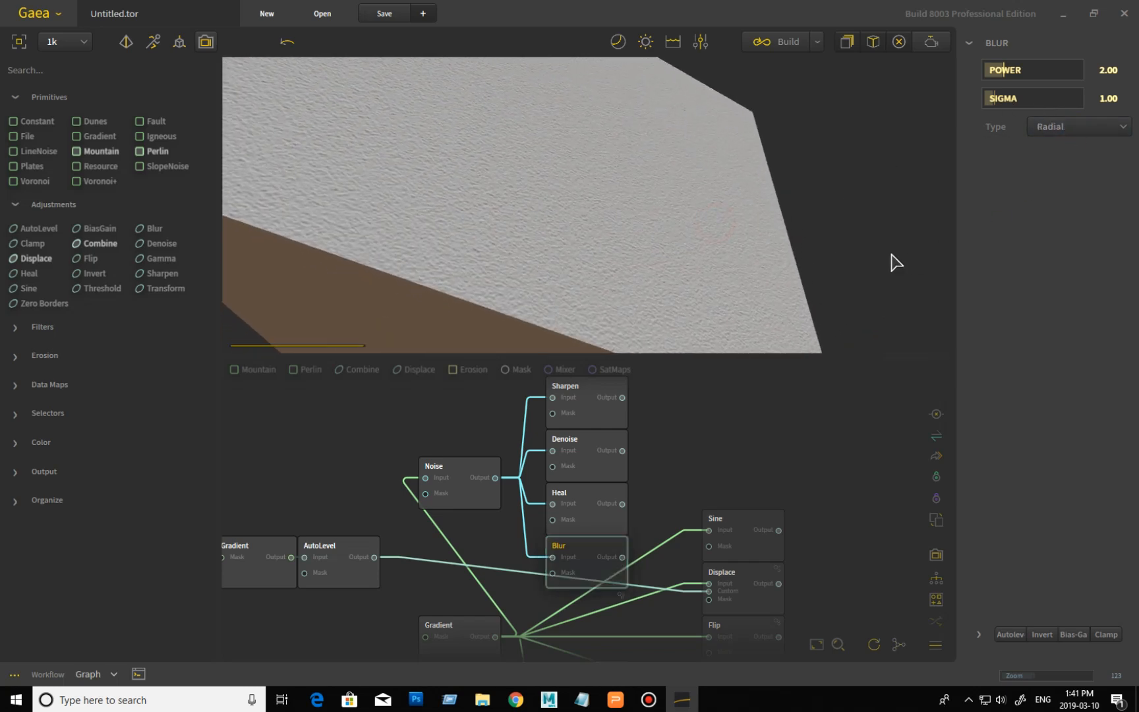
drag(842, 256, 656, 361)
drag(560, 318, 643, 274)
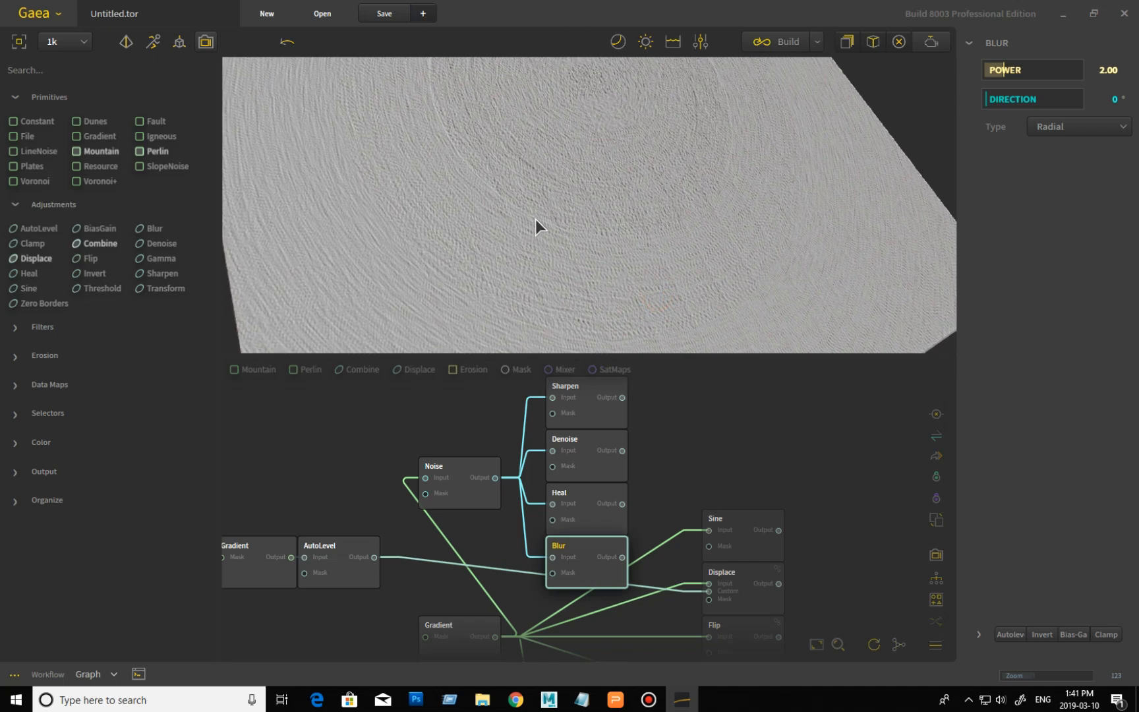
drag(534, 219, 568, 204)
Set the Blur node's type to Motion and inspect the blurred surface.
click(1056, 130)
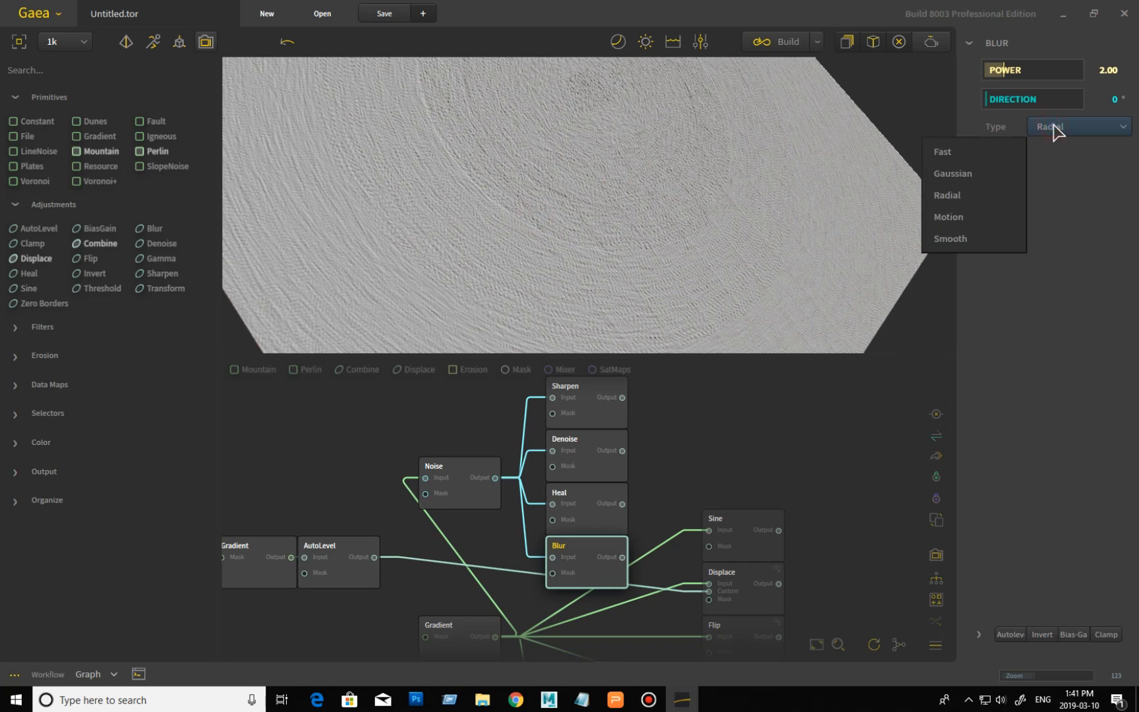
click(985, 216)
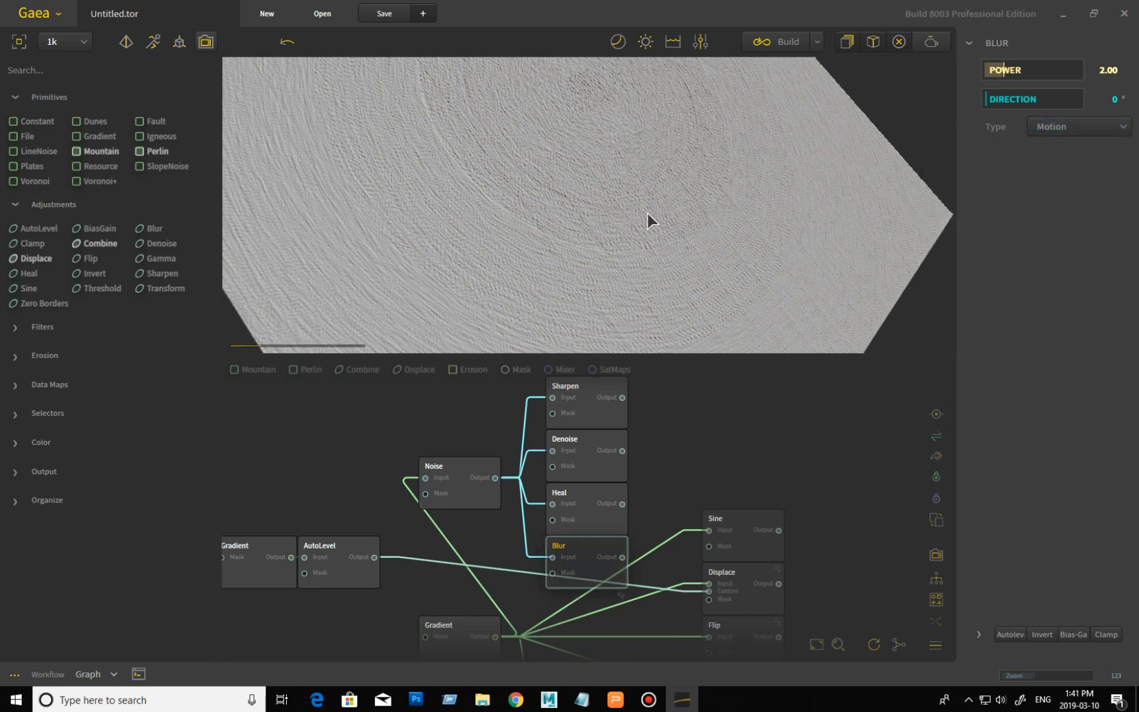
drag(749, 139, 756, 189)
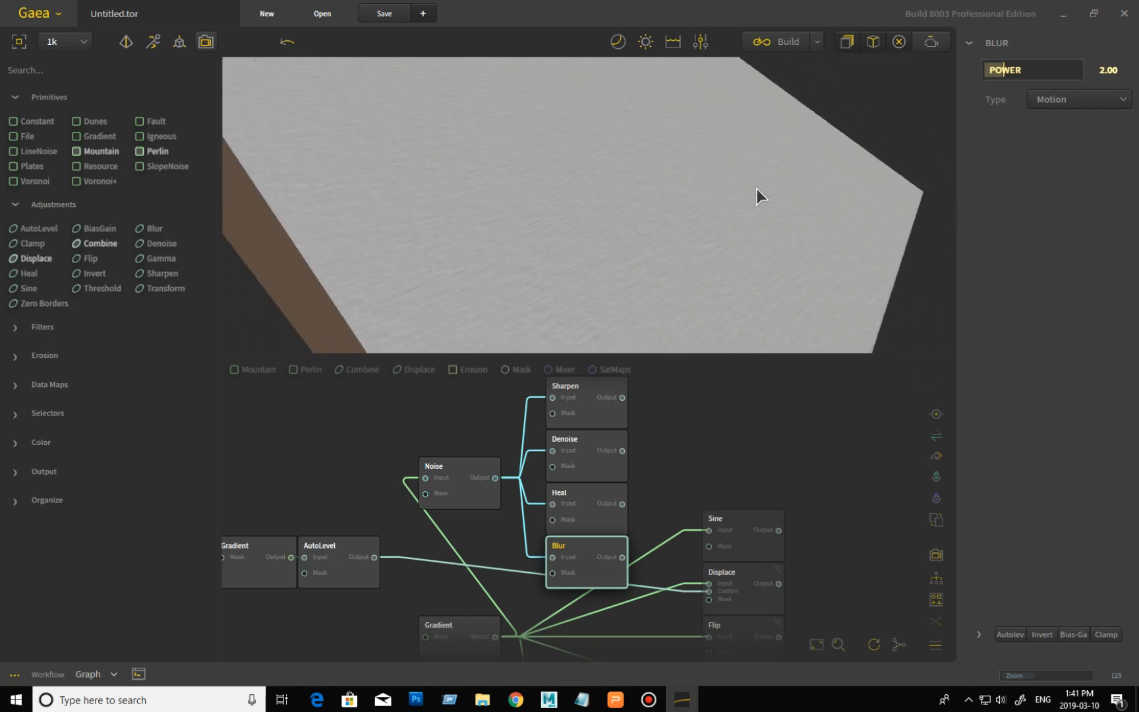
Set the Blur node's type to Smooth and compare its surface with the Noise node's output.
click(1079, 104)
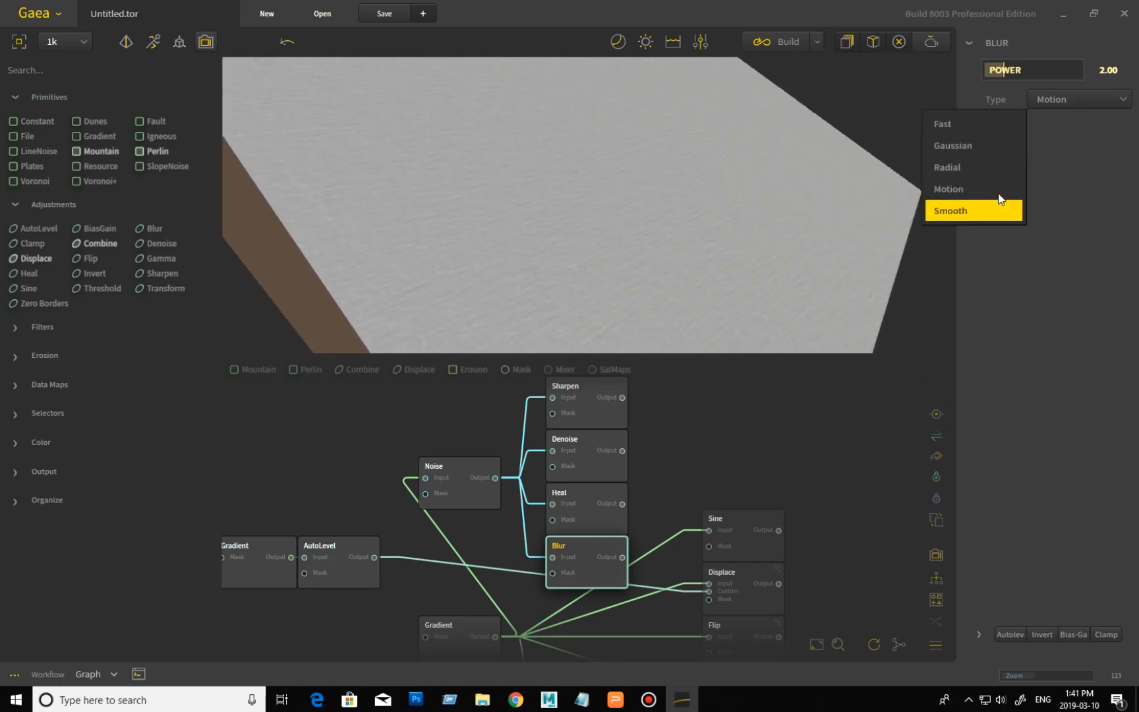
click(999, 211)
drag(633, 258, 583, 320)
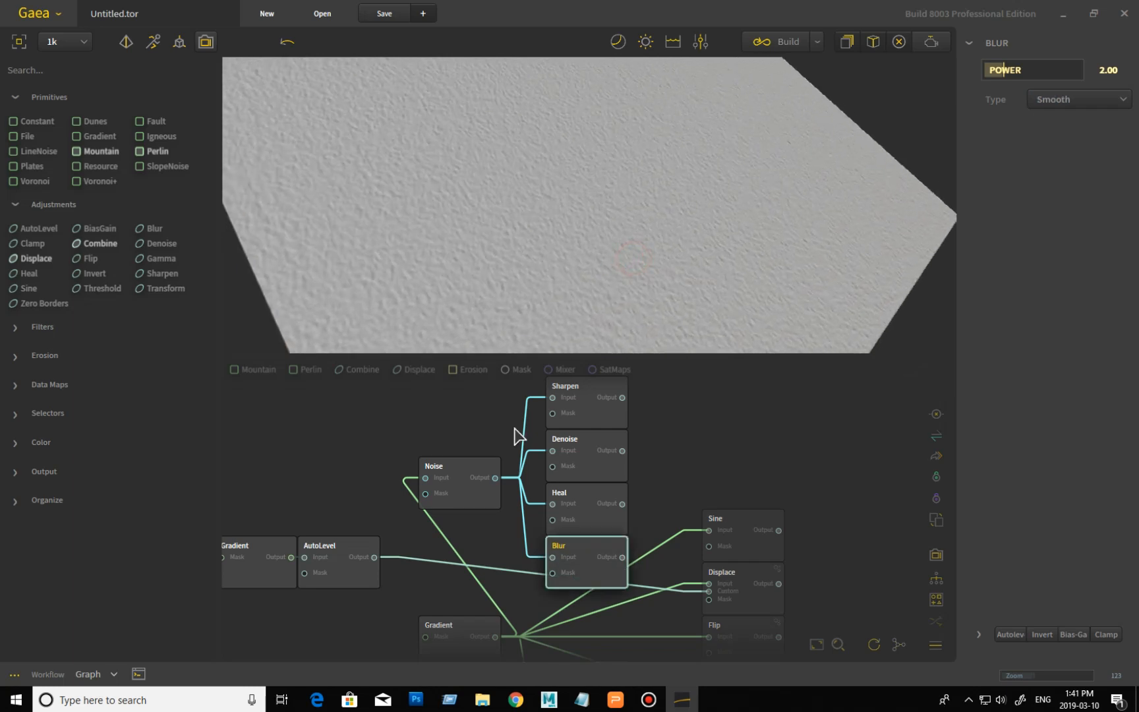
click(469, 501)
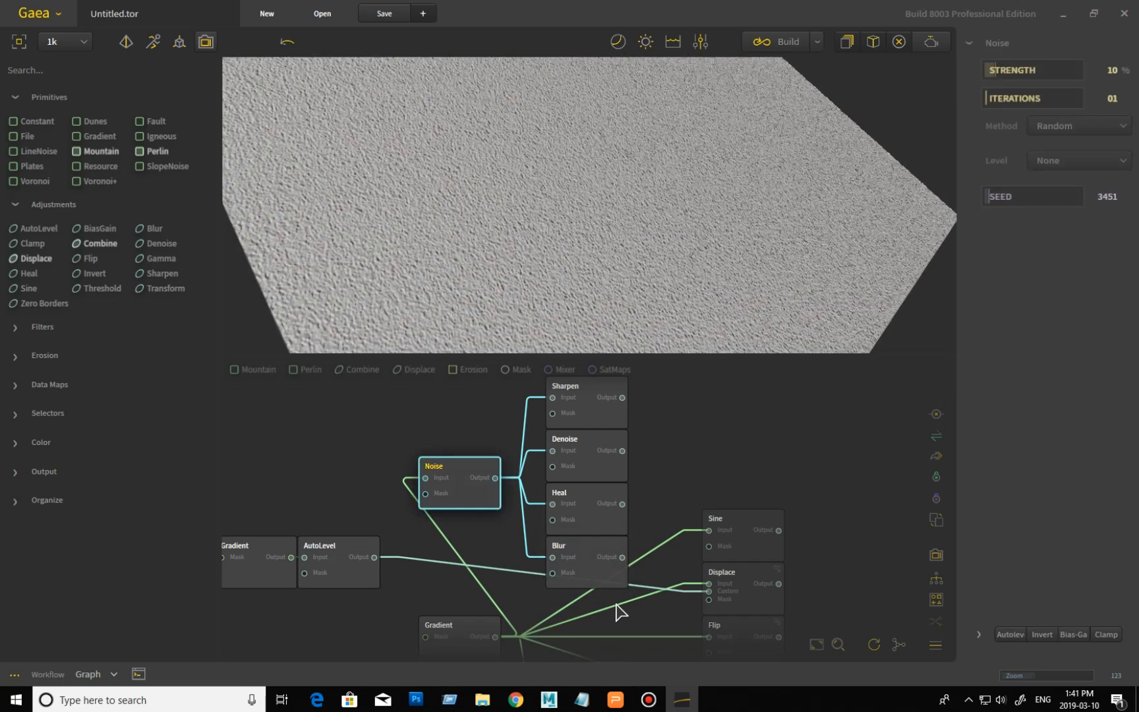
click(594, 580)
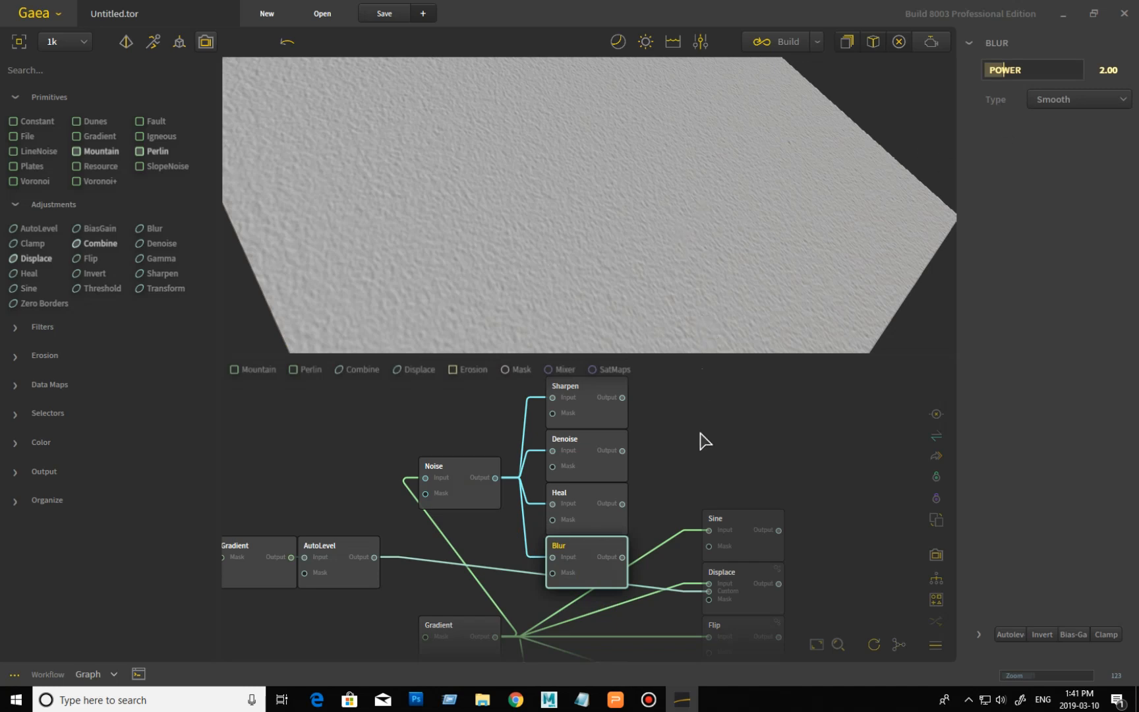
Preview the Constant node above the Sharpen node and examine its solid block from several angles.
middle_drag(704, 437, 709, 527)
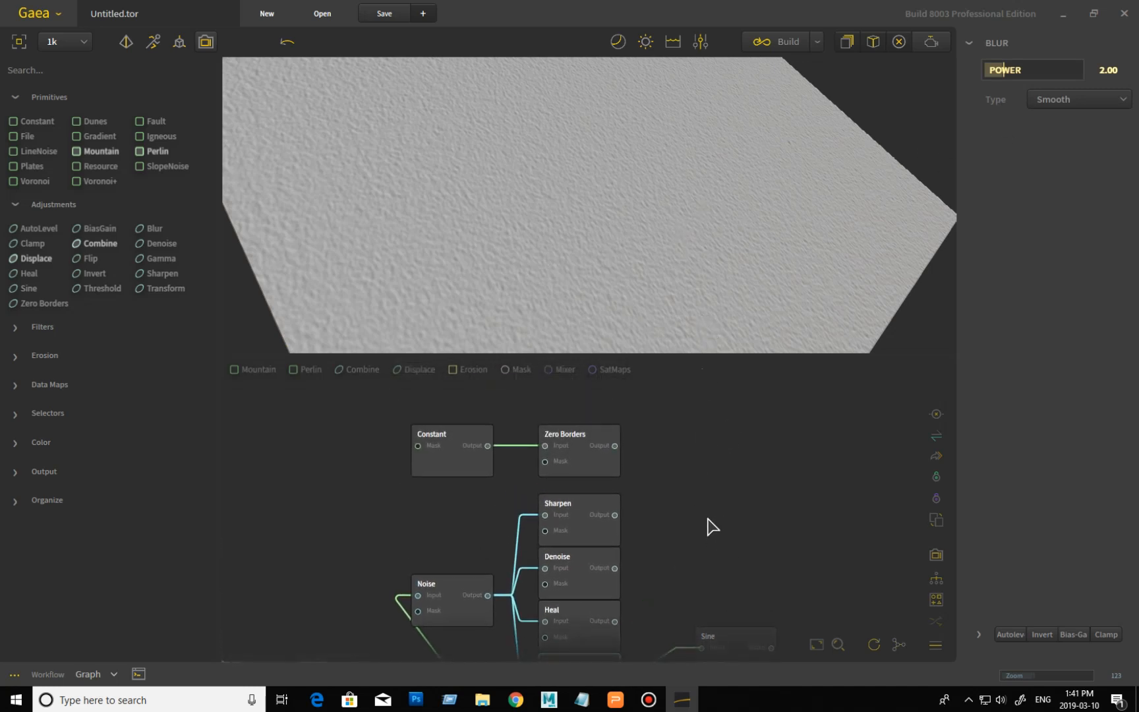
middle_drag(689, 472, 703, 518)
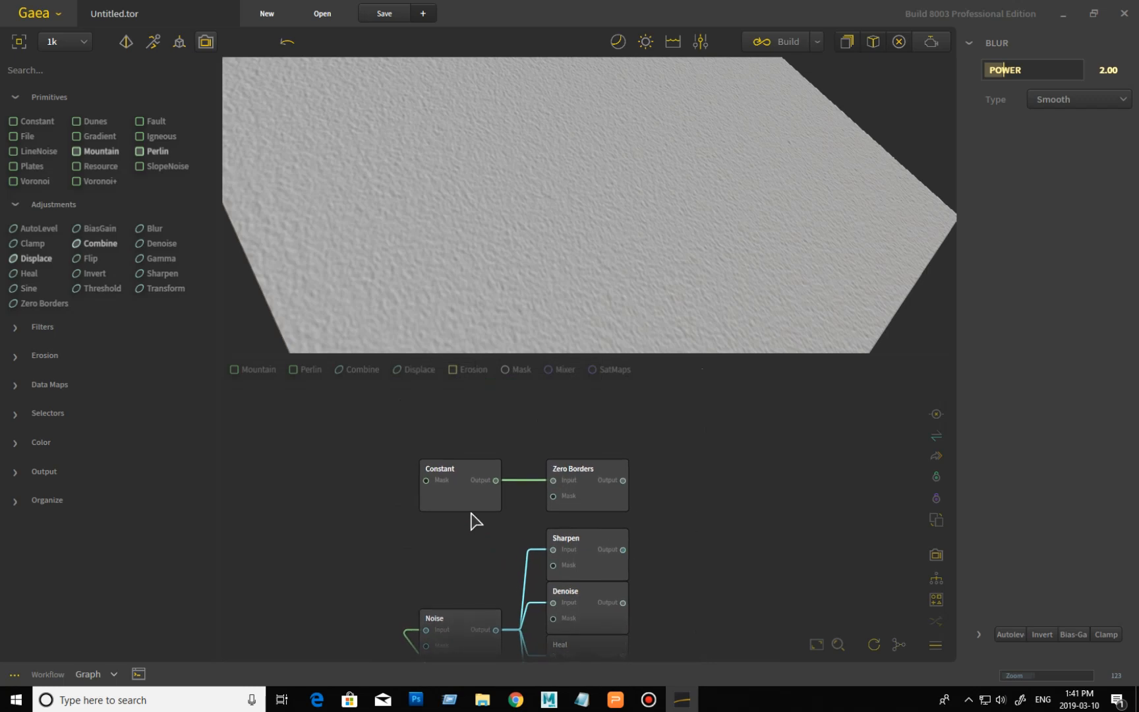
click(461, 499)
drag(617, 216, 571, 206)
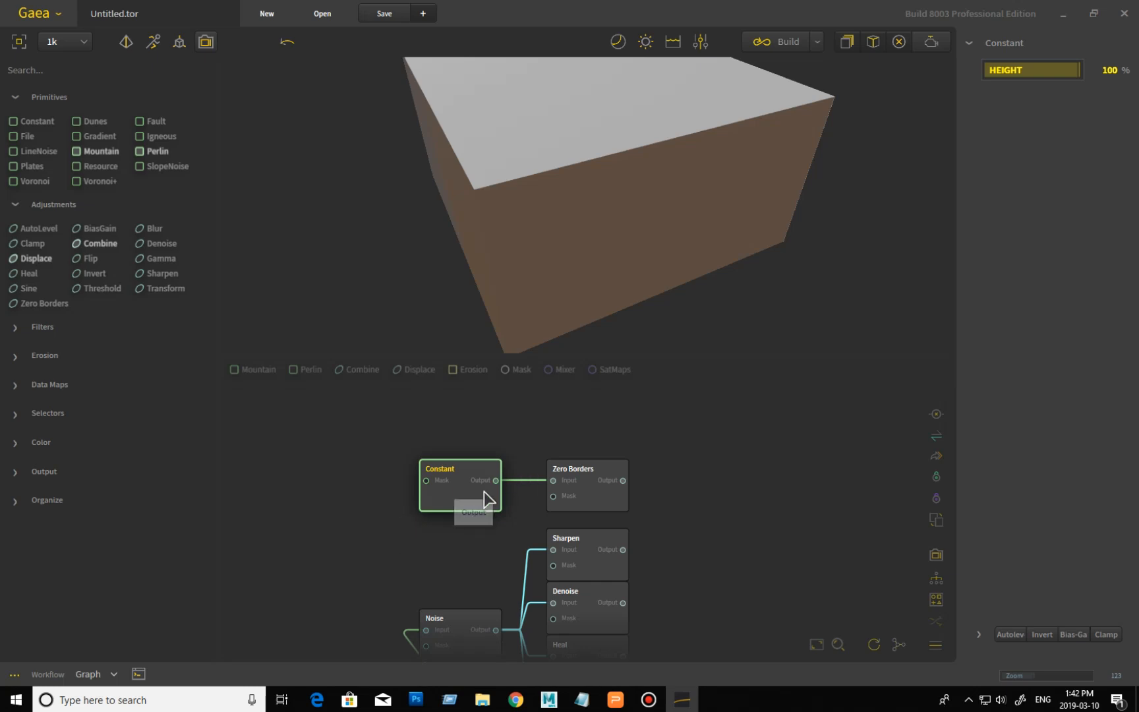
middle_drag(494, 514, 489, 548)
scroll(496, 569, up, 2)
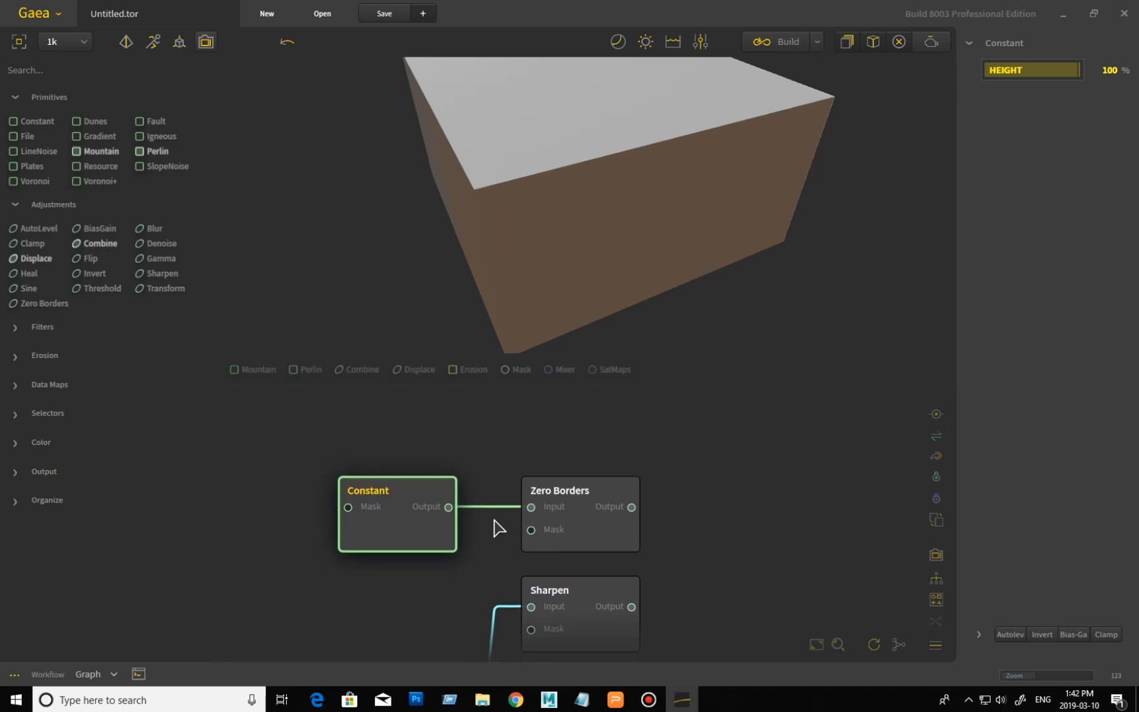
drag(567, 288, 583, 273)
scroll(595, 265, down, 3)
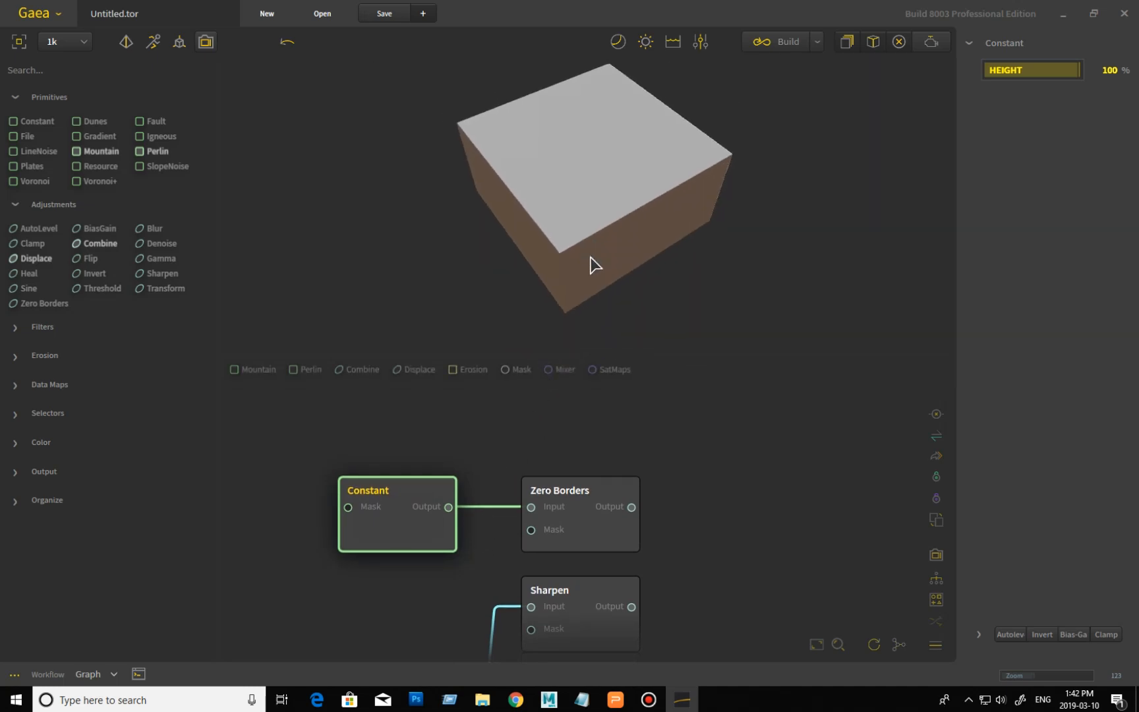
click(615, 218)
Preview the Zero Borders node in Round mode and inspect the peak and flattened edges up close.
click(593, 529)
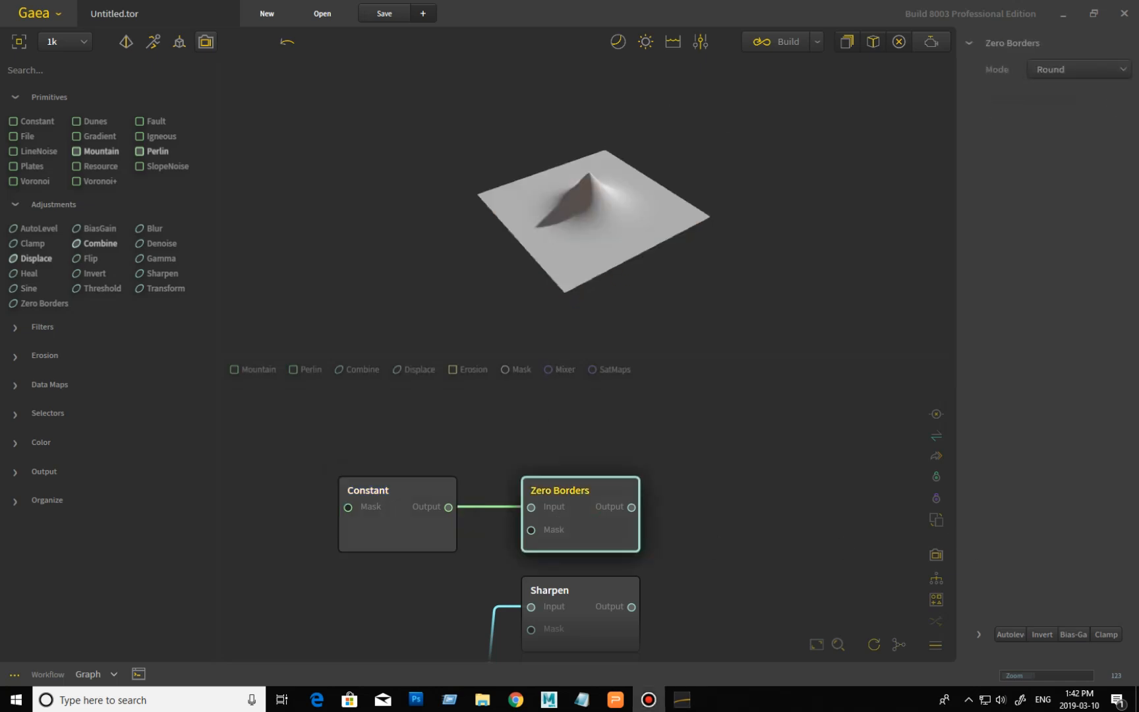
click(602, 528)
drag(666, 234, 588, 151)
scroll(679, 244, up, 3)
drag(790, 254, 666, 236)
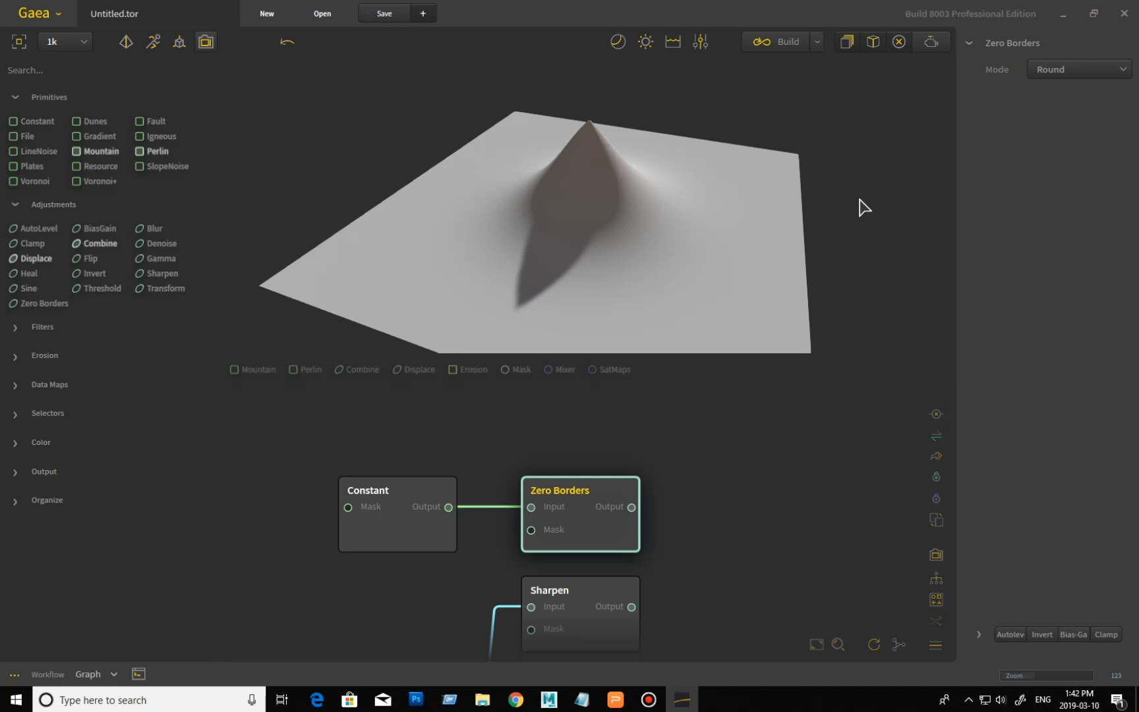
Set the Zero Borders node's mode to Square and inspect the whole resulting shape.
click(1067, 74)
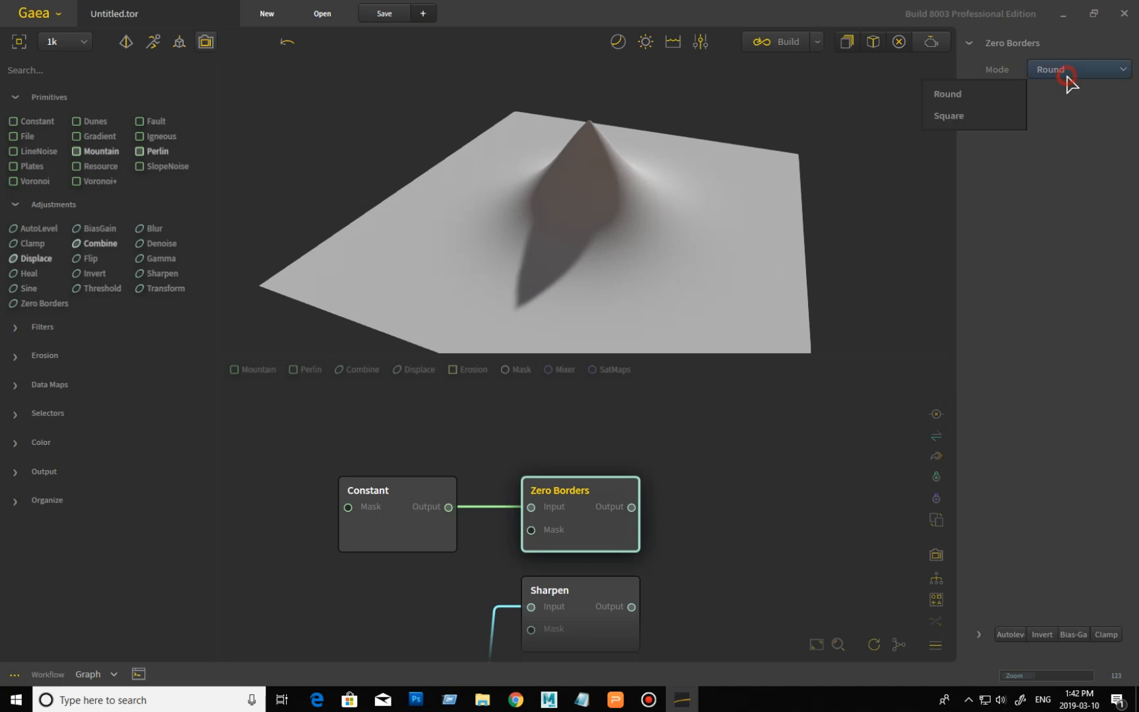
click(971, 112)
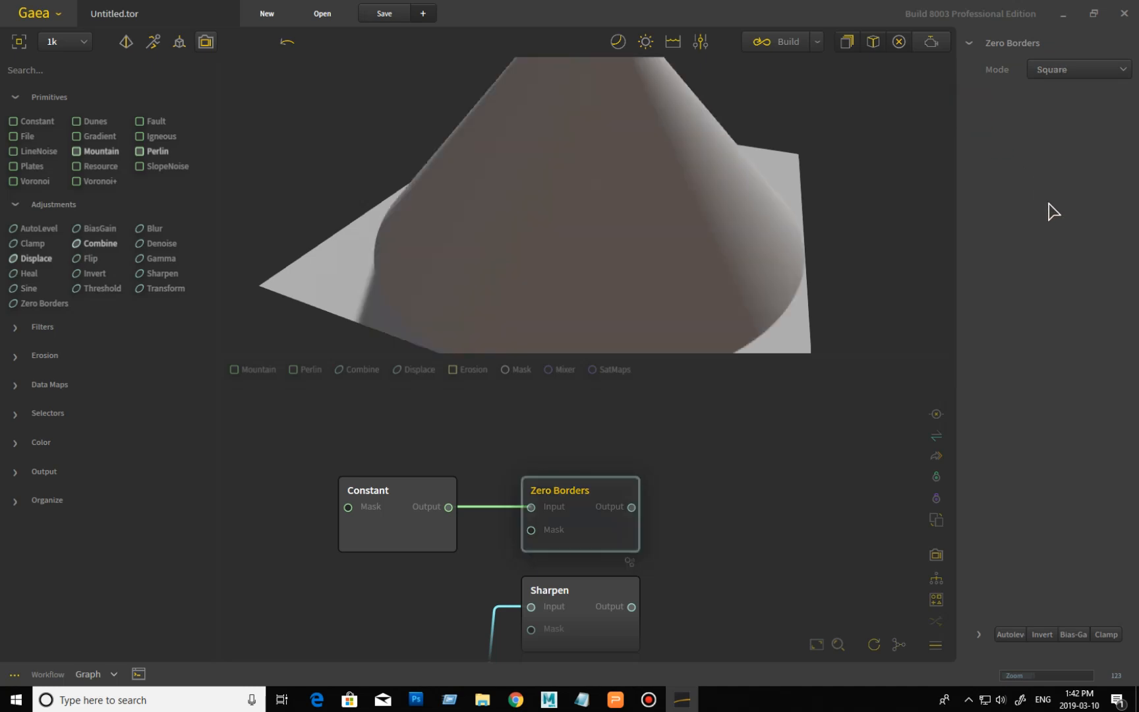
click(809, 223)
scroll(817, 224, down, 4)
drag(784, 213, 712, 234)
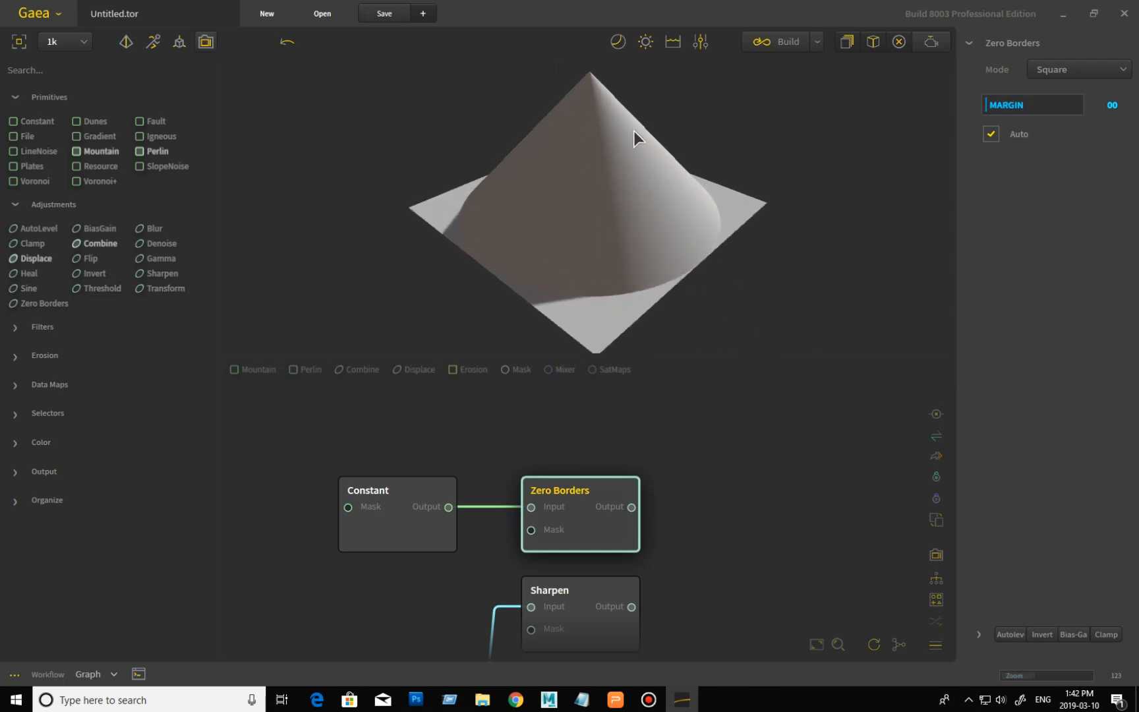
Turn off Auto on the Zero Borders node and set its Falloff to 83.
click(992, 137)
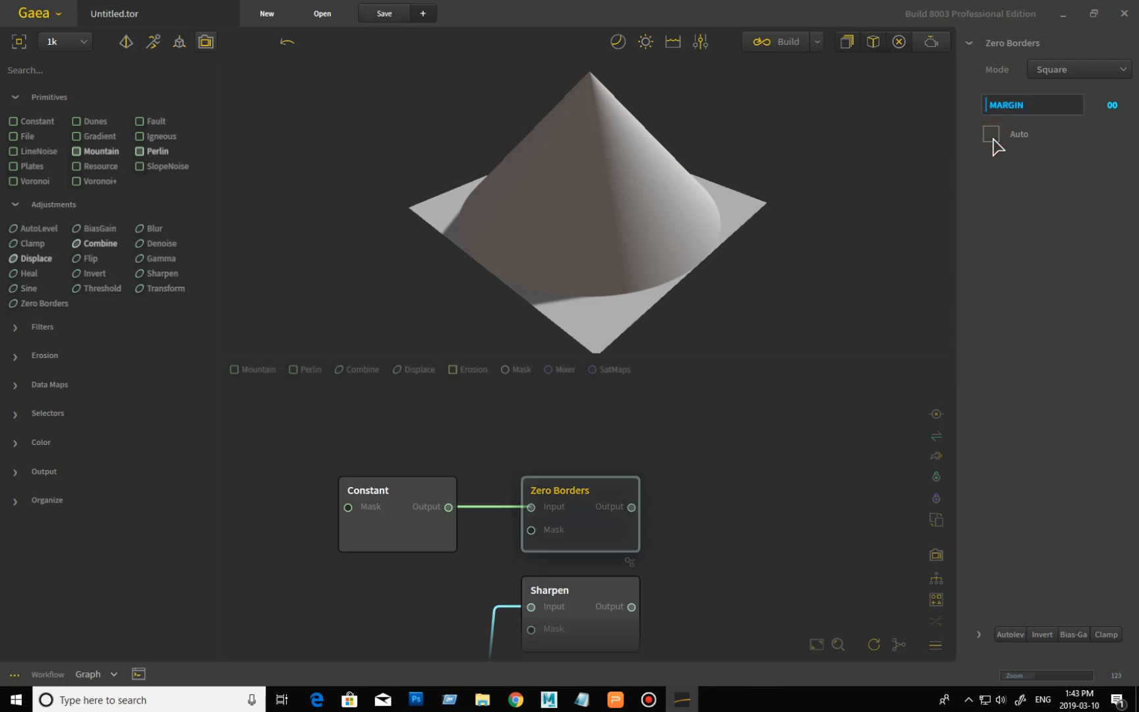
mouse_move(809, 226)
mouse_down()
mouse_move(882, 232)
mouse_move(758, 250)
mouse_move(852, 244)
mouse_move(768, 252)
mouse_move(852, 262)
mouse_up()
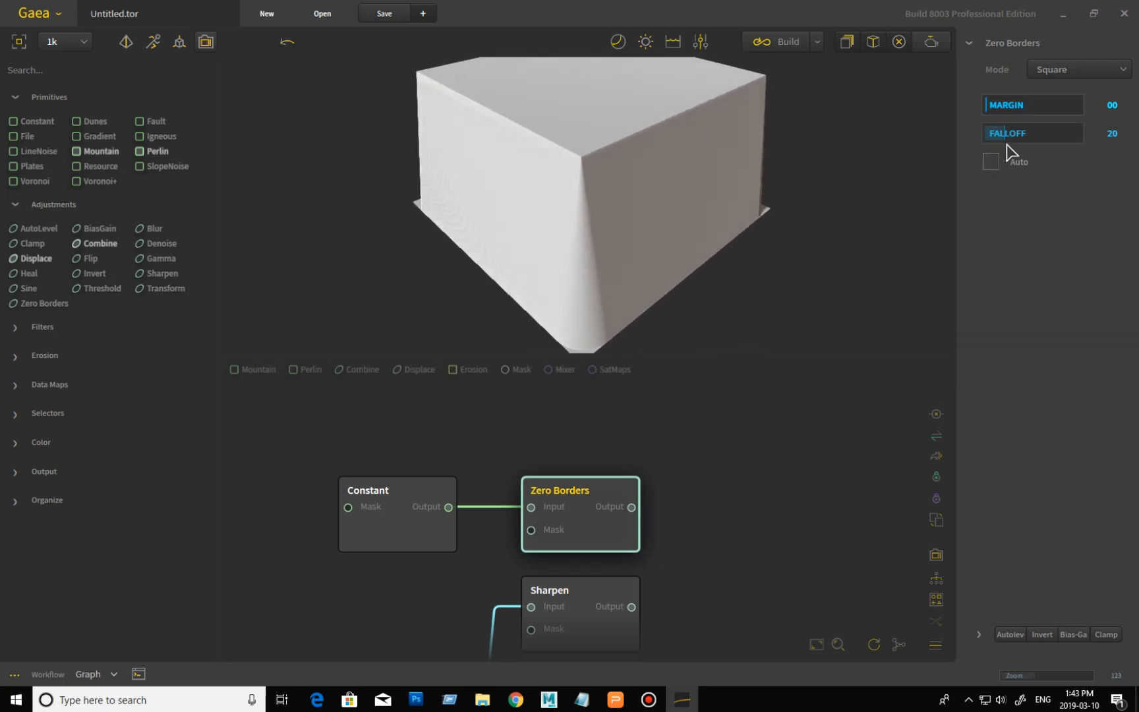
drag(1004, 133, 1066, 136)
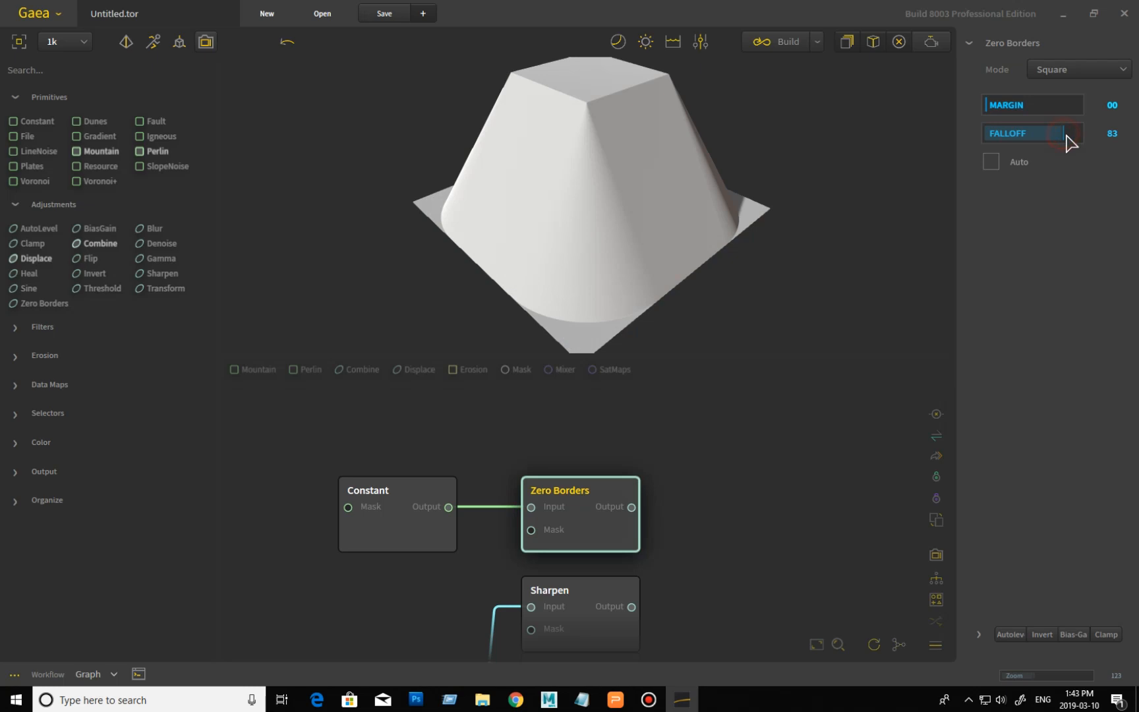
drag(712, 271, 677, 223)
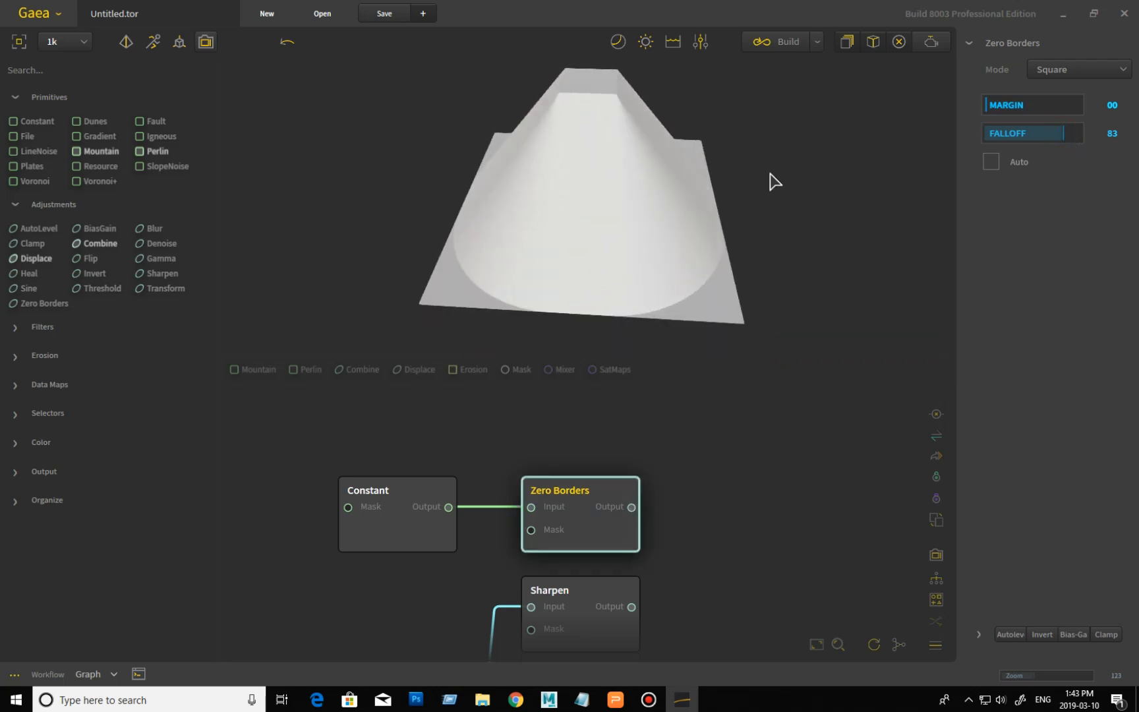
Try Zero Borders margins of 29 and 16, ending with the Margin at 9.
click(1003, 108)
click(1016, 105)
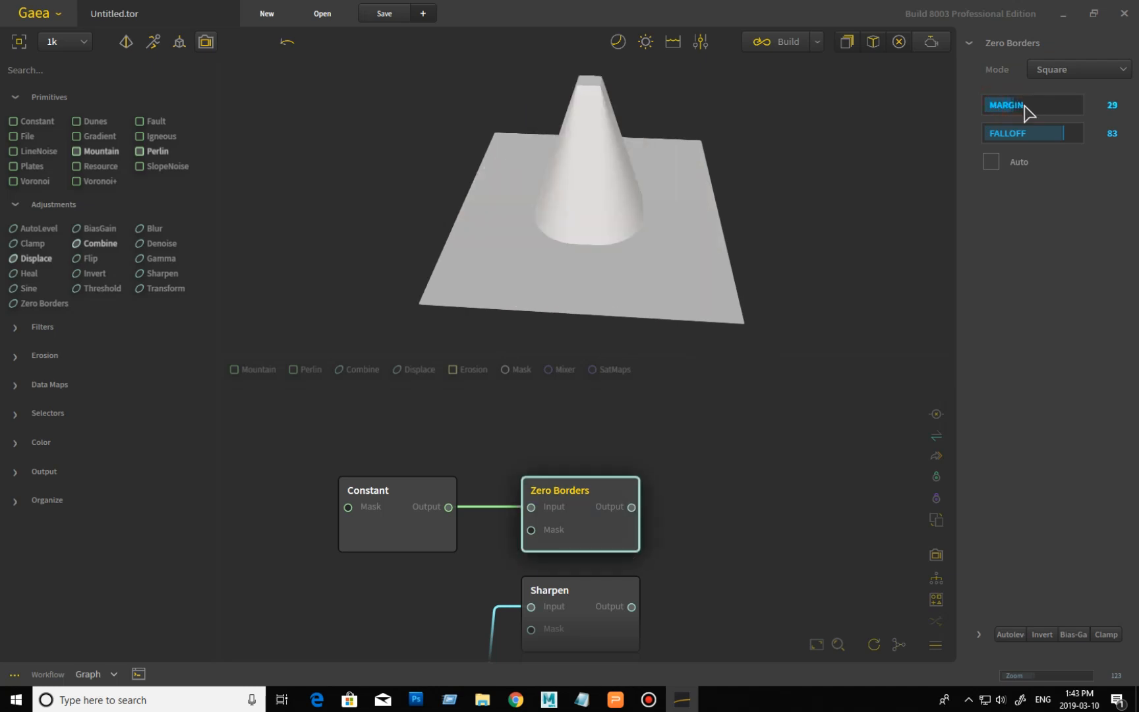
click(1000, 105)
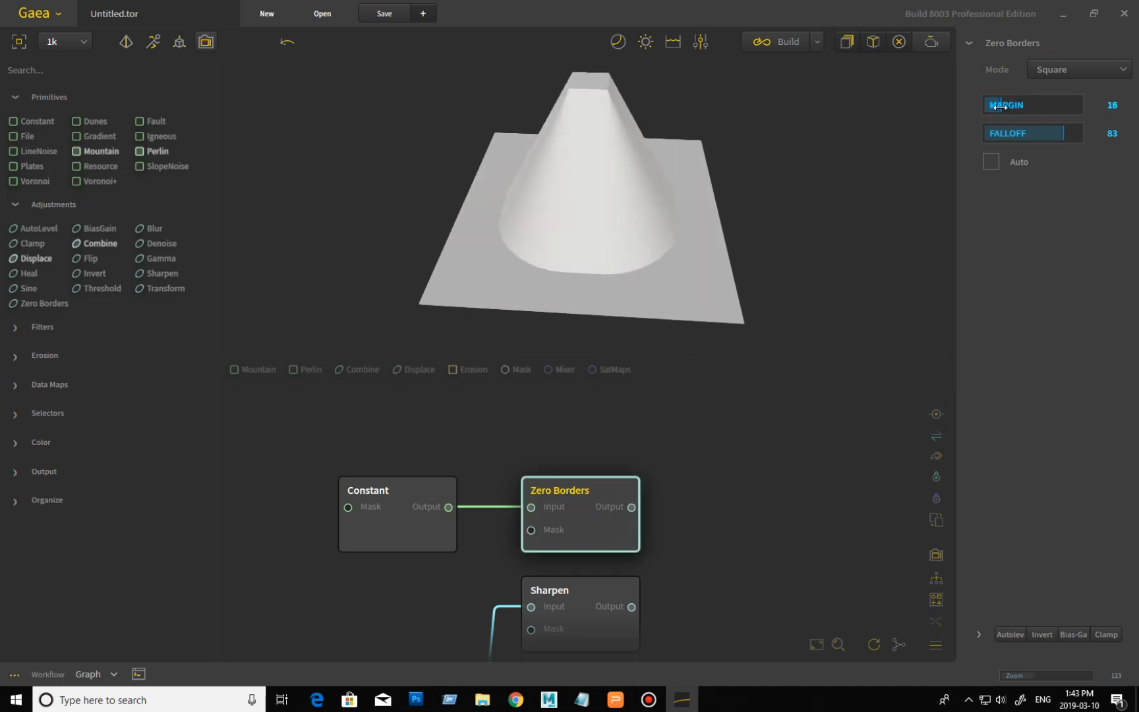
click(995, 107)
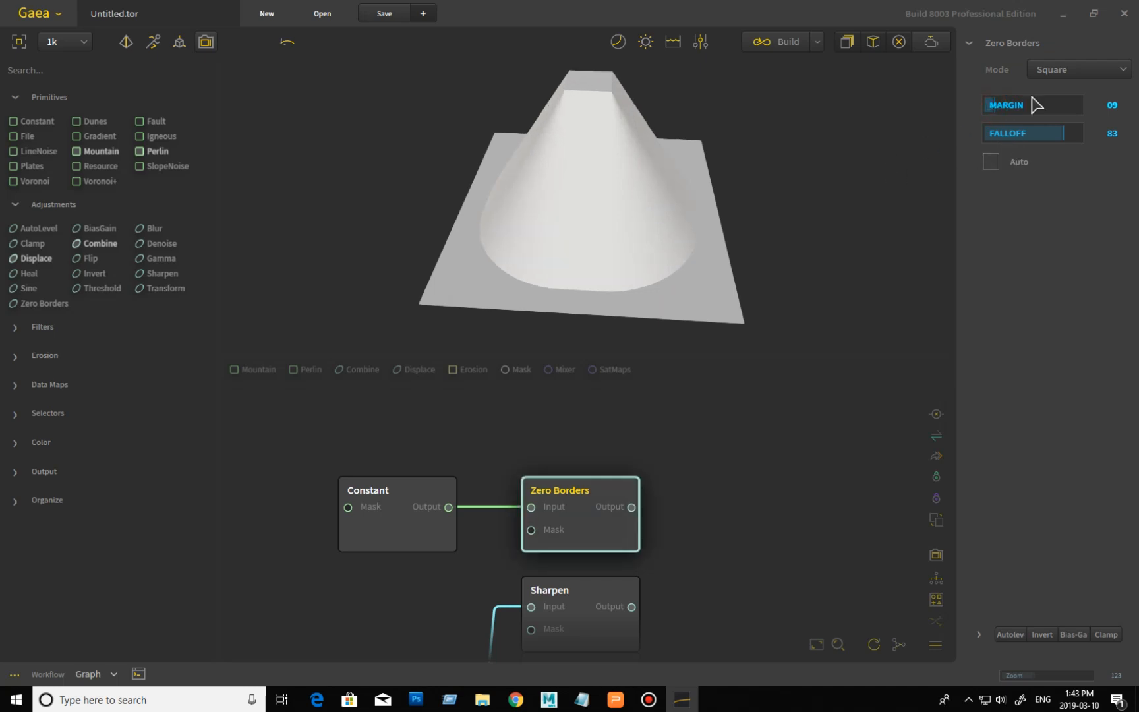
Switch the Zero Borders node's mode back to Round and inspect the peak from another angle.
click(1047, 74)
click(992, 95)
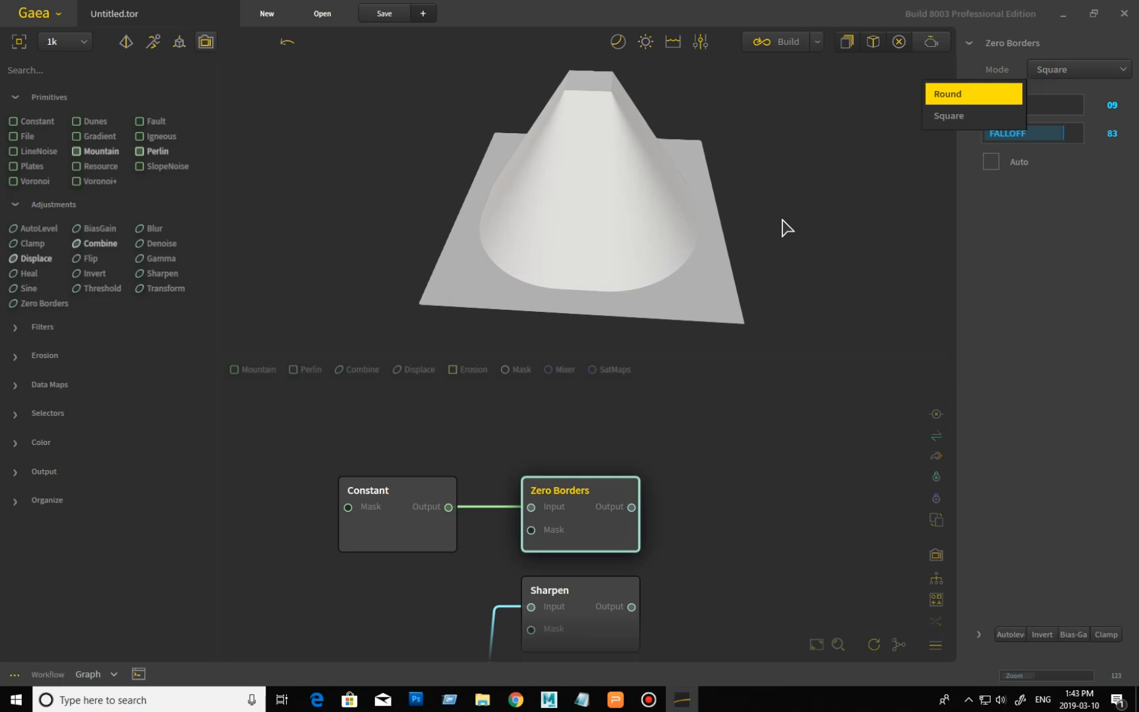
click(756, 257)
mouse_move(757, 262)
mouse_down()
mouse_move(649, 267)
mouse_move(686, 285)
mouse_move(789, 287)
mouse_move(844, 262)
mouse_move(819, 287)
mouse_move(575, 200)
mouse_up()
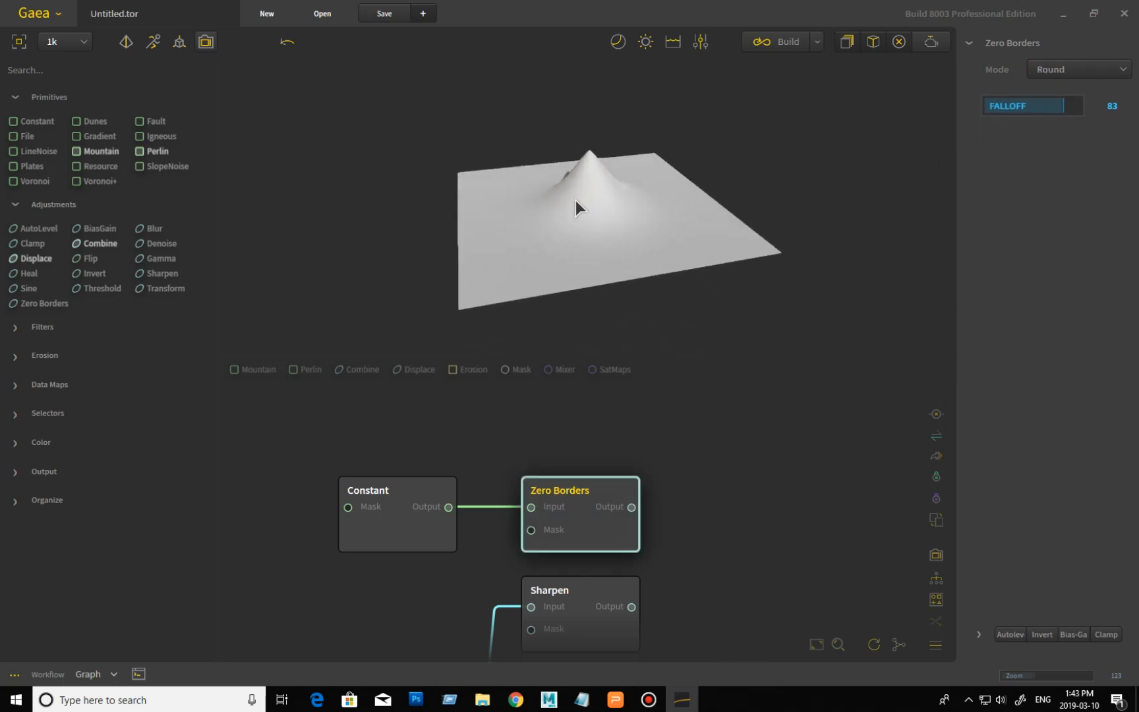
Compare the Constant node's block with the Zero Borders node's rounded result.
click(412, 505)
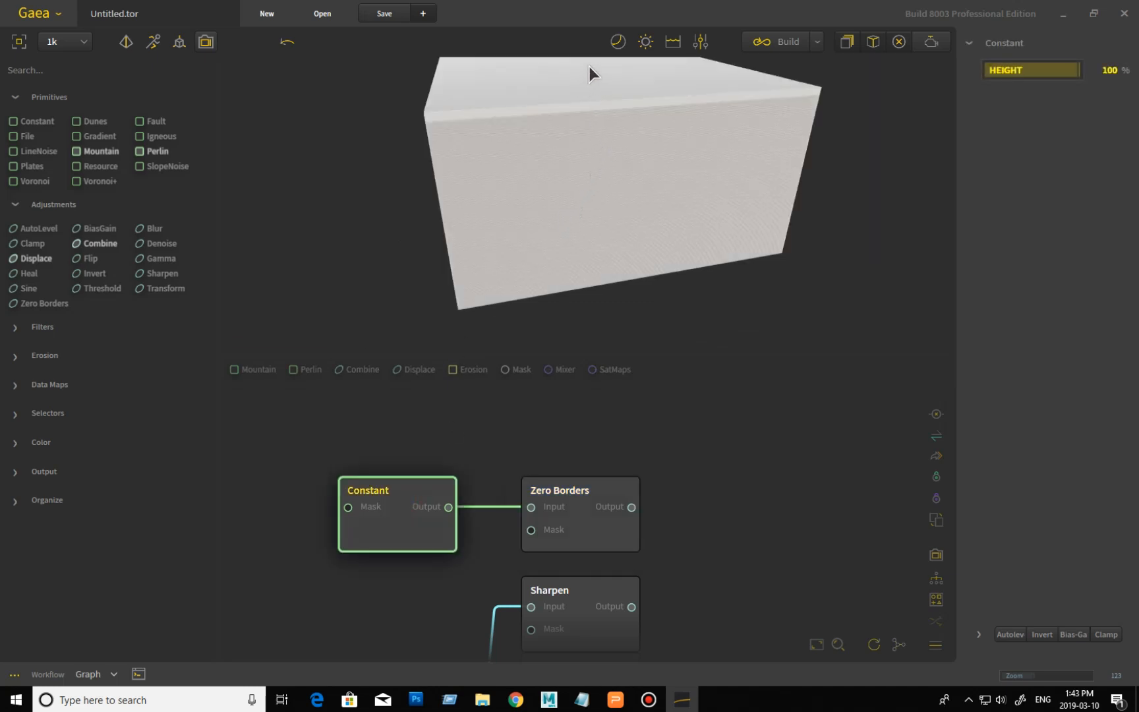
click(580, 494)
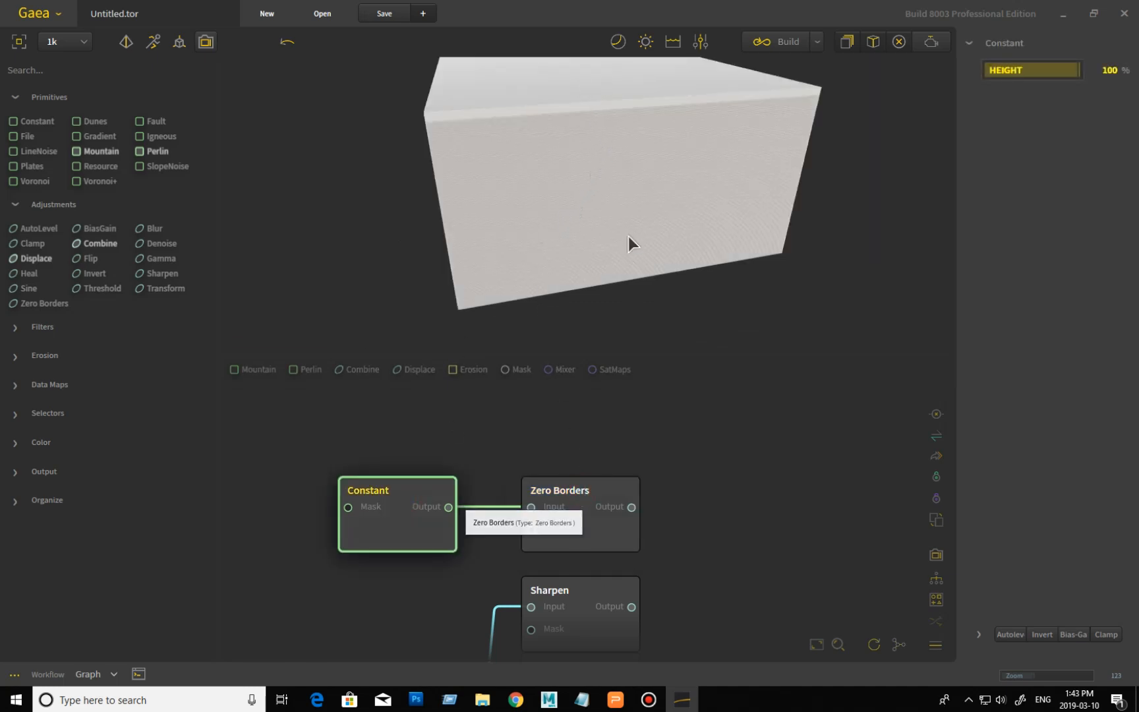
drag(590, 155, 492, 239)
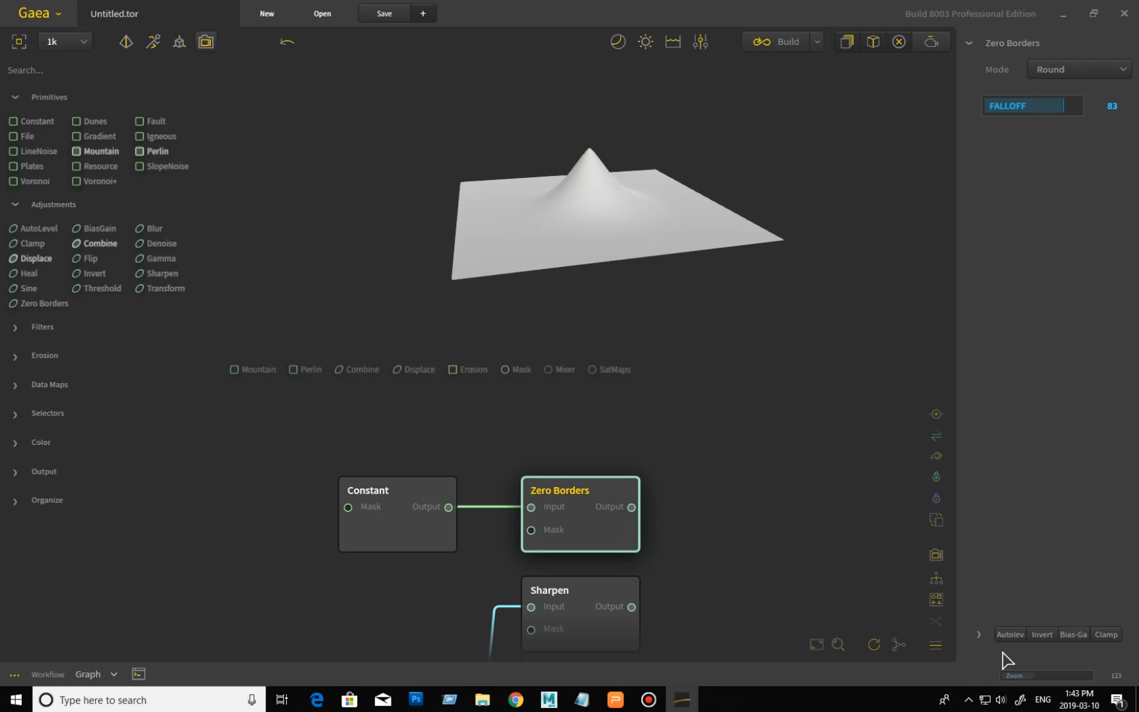
Try Autolevel on the Zero Borders result, switch it off again and view the peak from a low angle.
click(1012, 635)
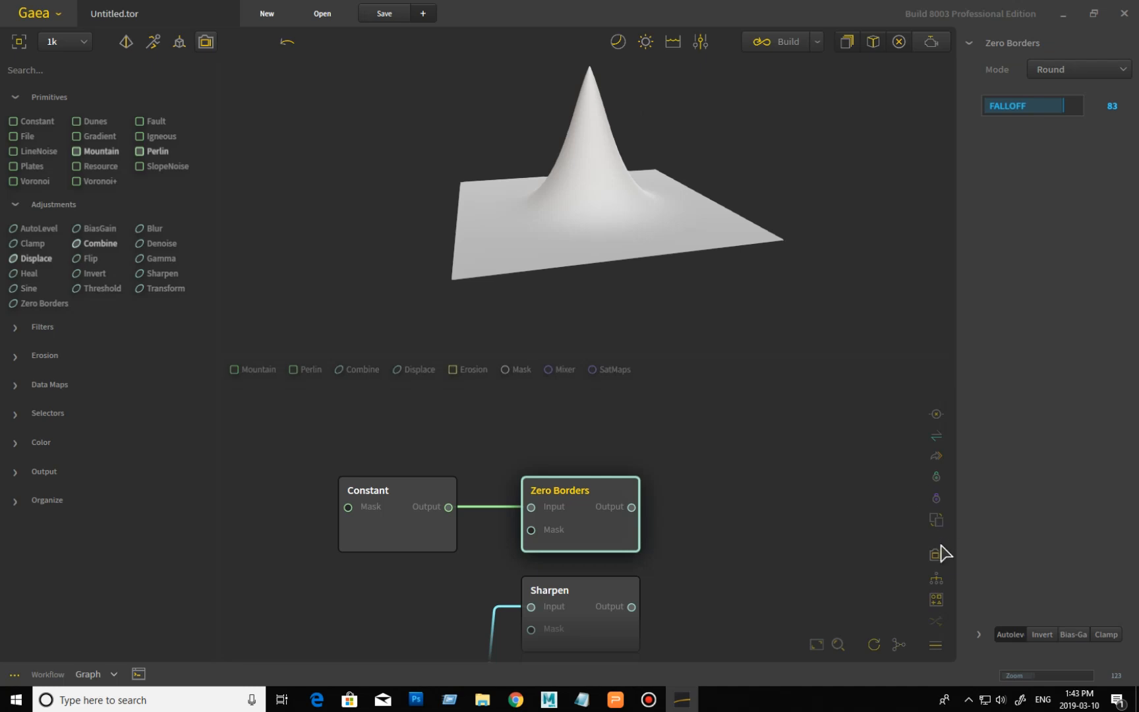
click(1010, 637)
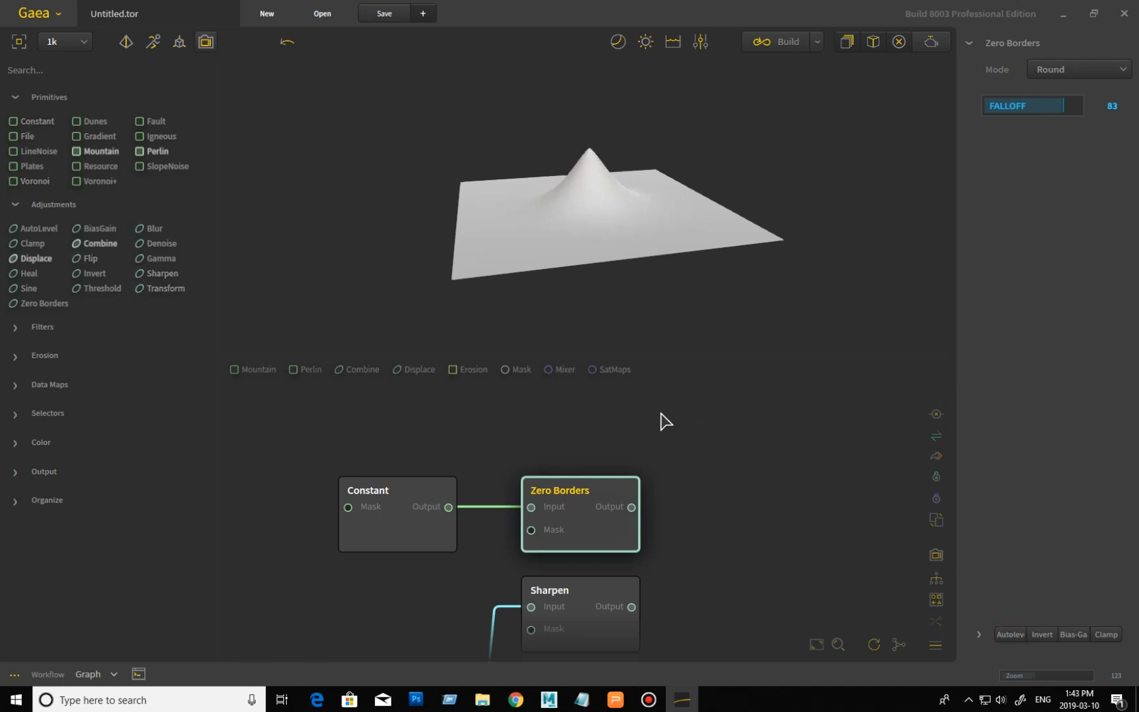
drag(623, 254, 549, 287)
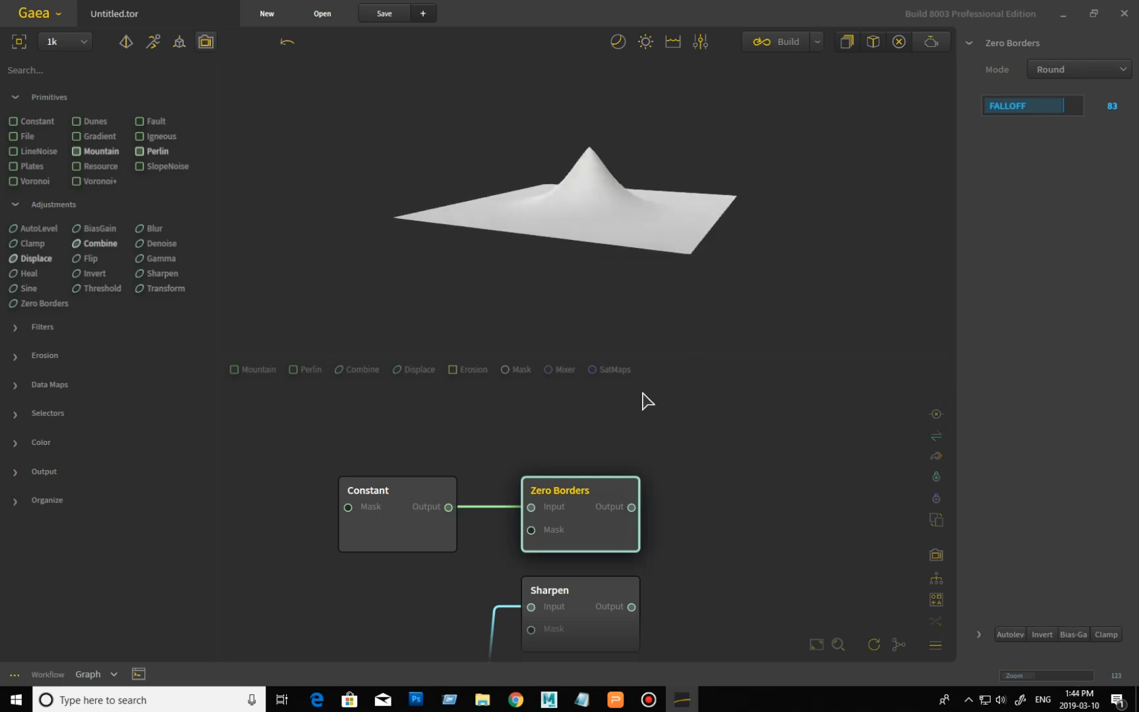
Preview the Gradient and radial nodes that feed the Combine node.
middle_drag(796, 539, 590, 528)
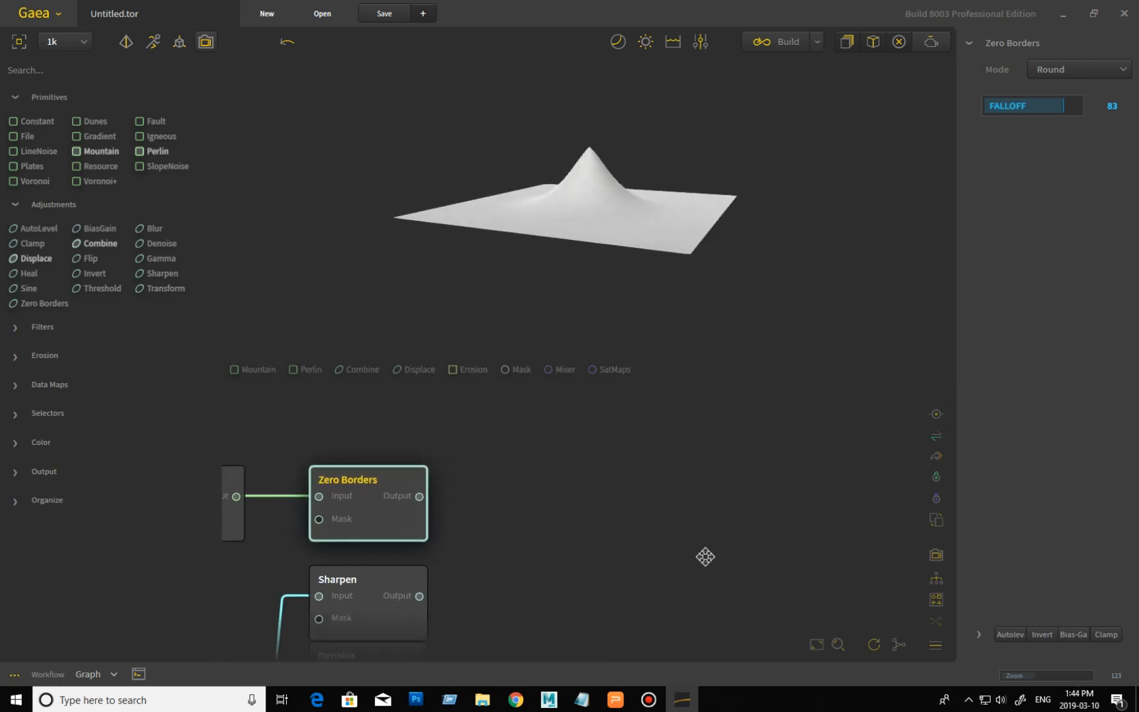
middle_drag(704, 554, 502, 469)
middle_drag(581, 504, 448, 453)
middle_drag(566, 524, 349, 514)
middle_drag(660, 480, 647, 481)
click(451, 506)
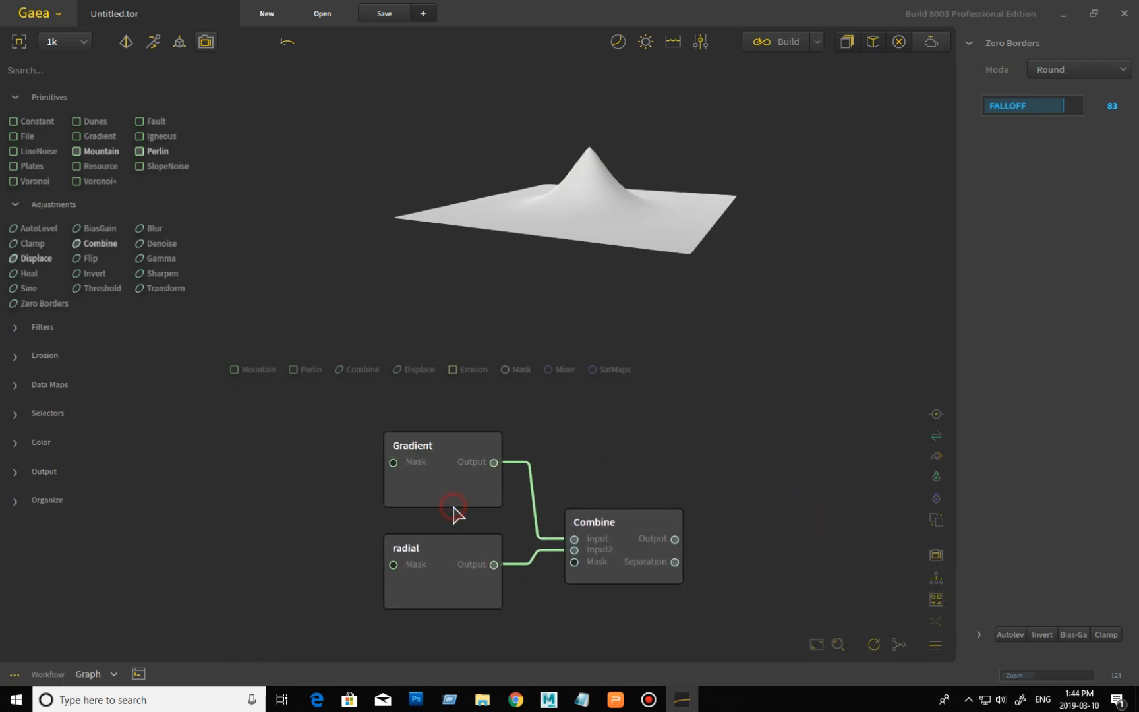
click(457, 597)
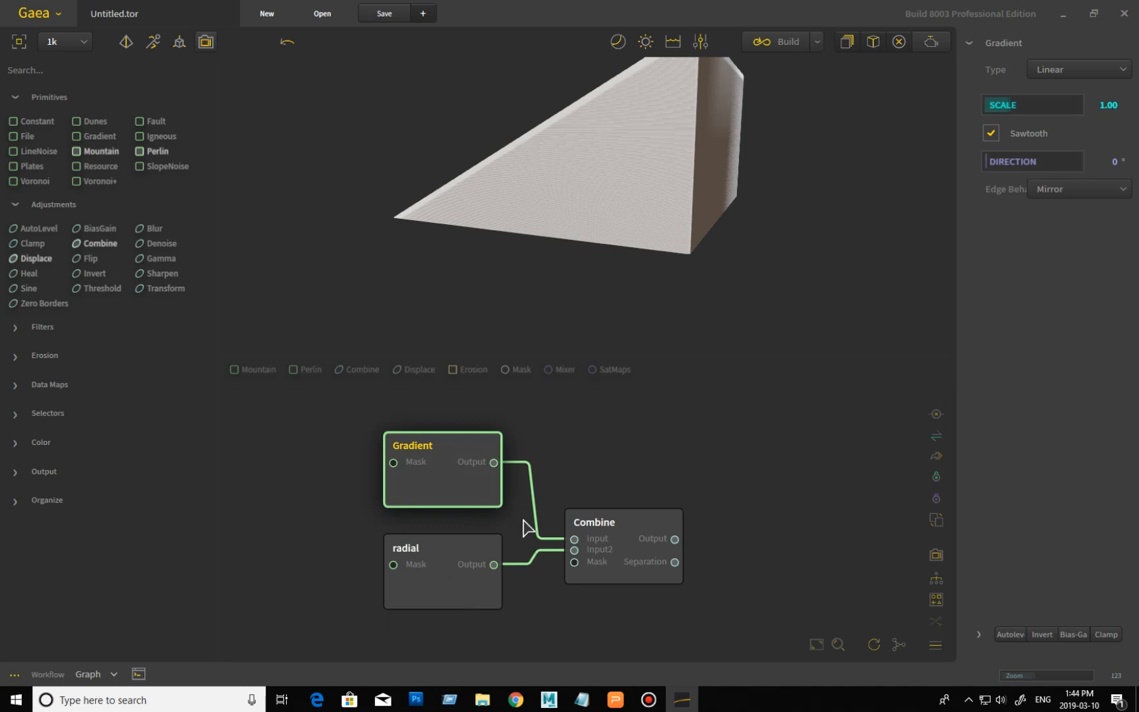
mouse_move(431, 346)
mouse_down()
mouse_move(584, 330)
mouse_move(623, 300)
mouse_move(651, 310)
mouse_move(611, 256)
mouse_move(598, 255)
mouse_move(601, 271)
mouse_up()
Preview the Combine node's blended terrain and lower its Ratio to 0%.
click(631, 517)
drag(588, 257, 669, 262)
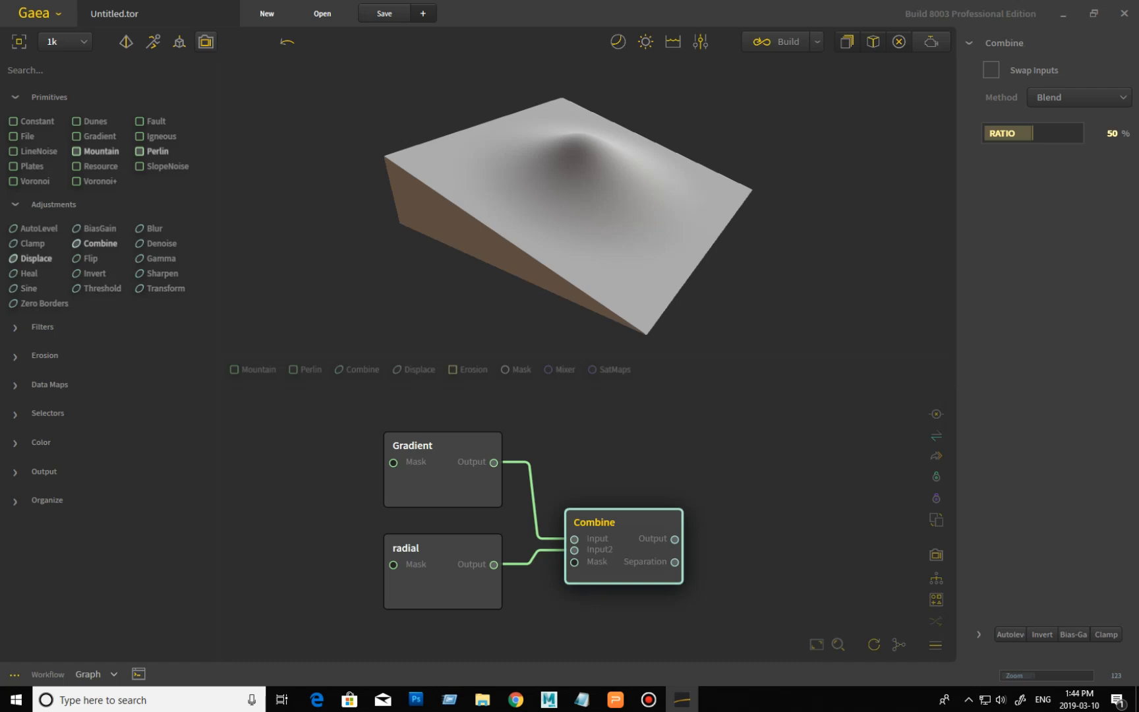
key(alt+Tab)
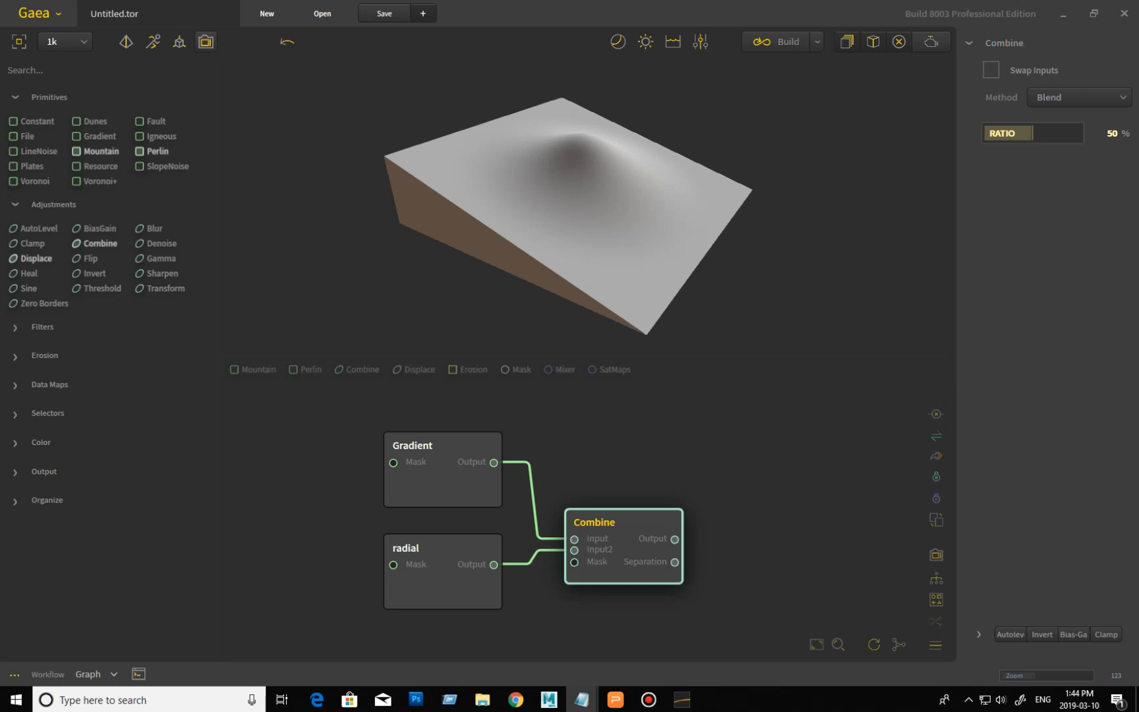
drag(1026, 135, 976, 143)
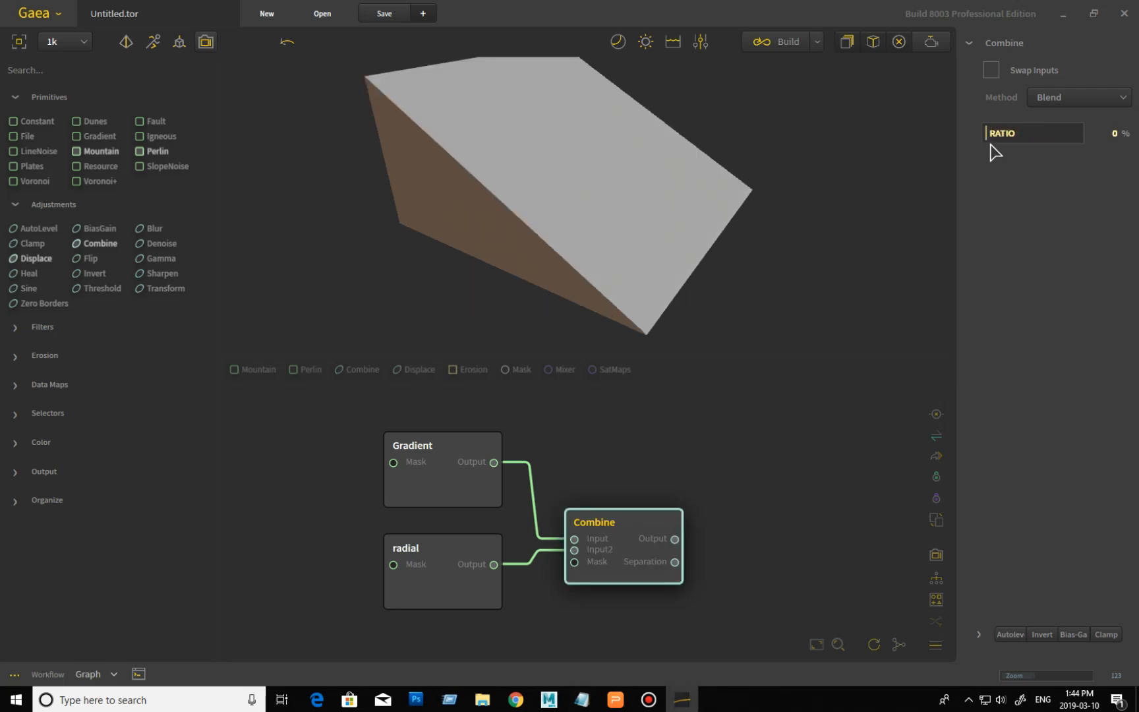
Try the Combine node's Ratio at 54% and 100% with the Blend method, and reset it to 50%.
drag(985, 135, 1037, 134)
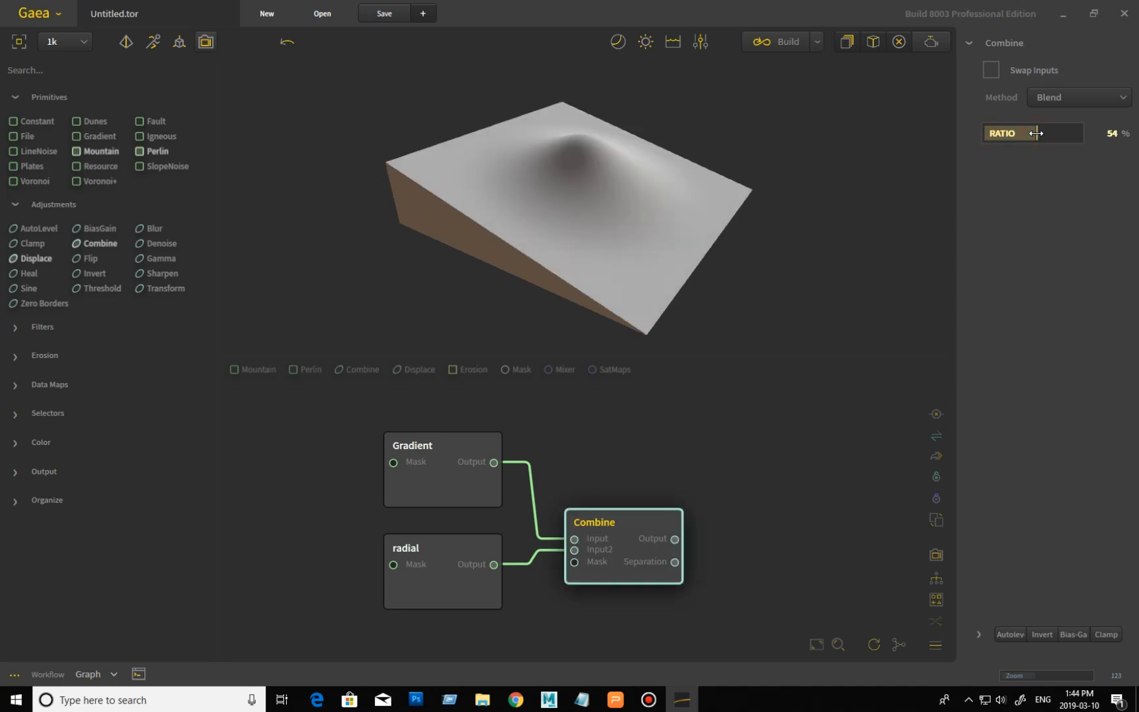
drag(1036, 133, 1093, 139)
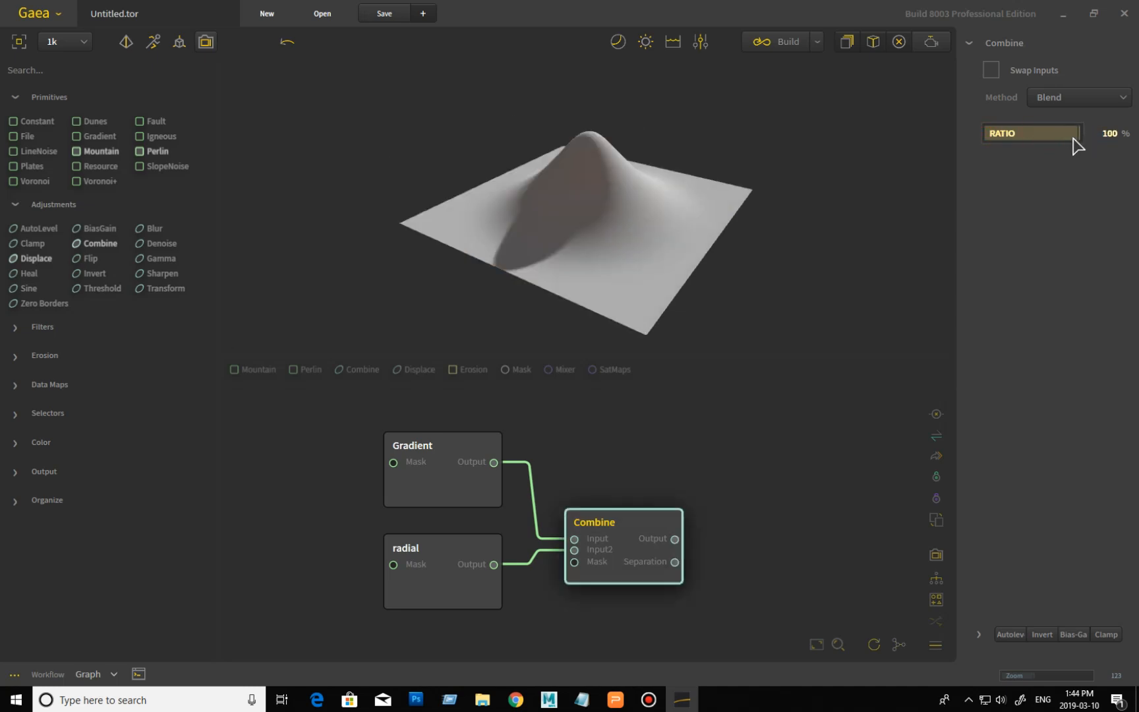
right_click(1032, 136)
click(906, 167)
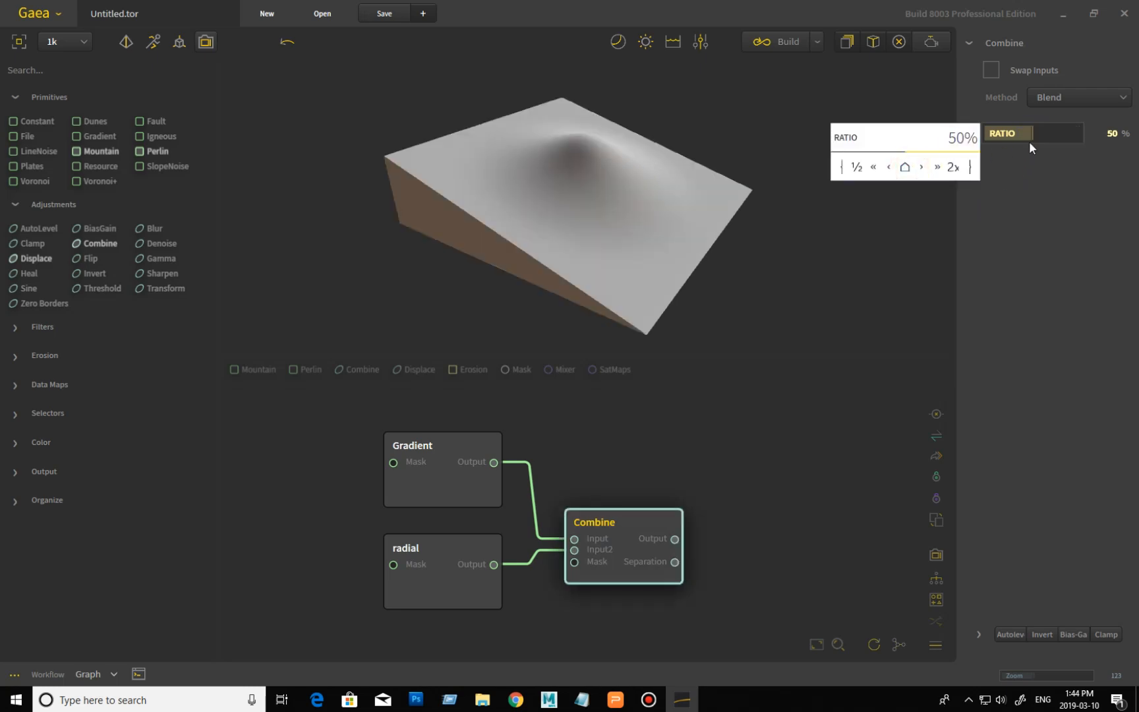
click(1039, 179)
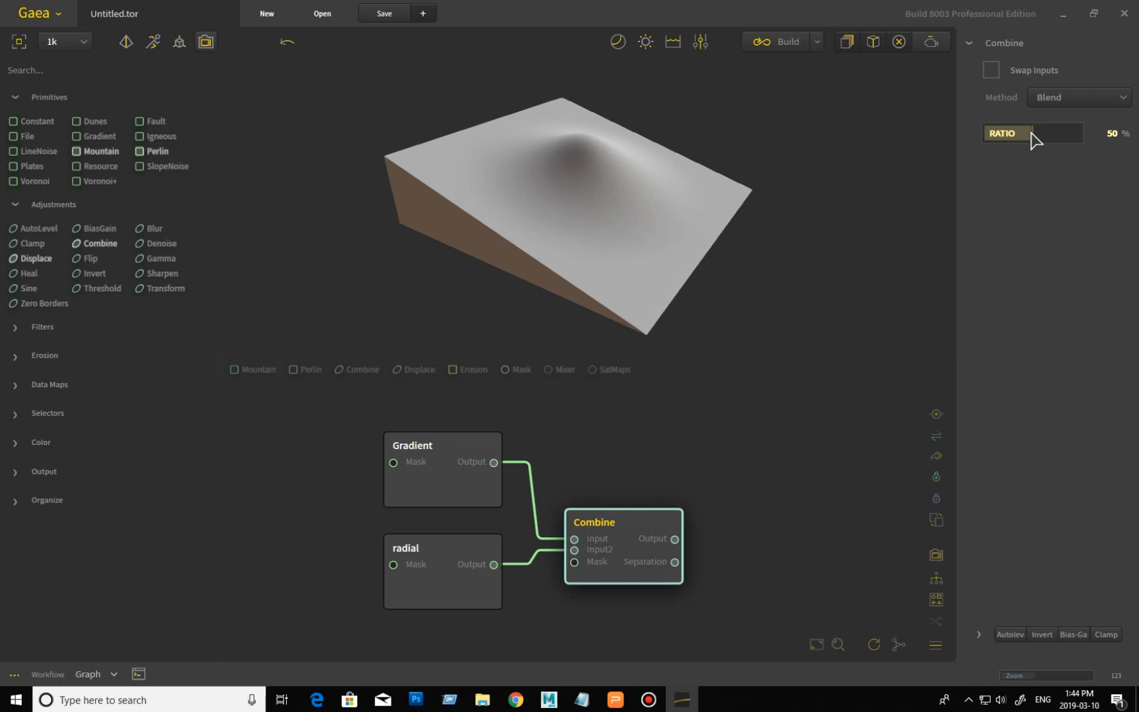
Raise the Combine node's Ratio to 100% and change its Method to Add.
drag(1032, 133, 1099, 150)
click(1071, 99)
click(969, 150)
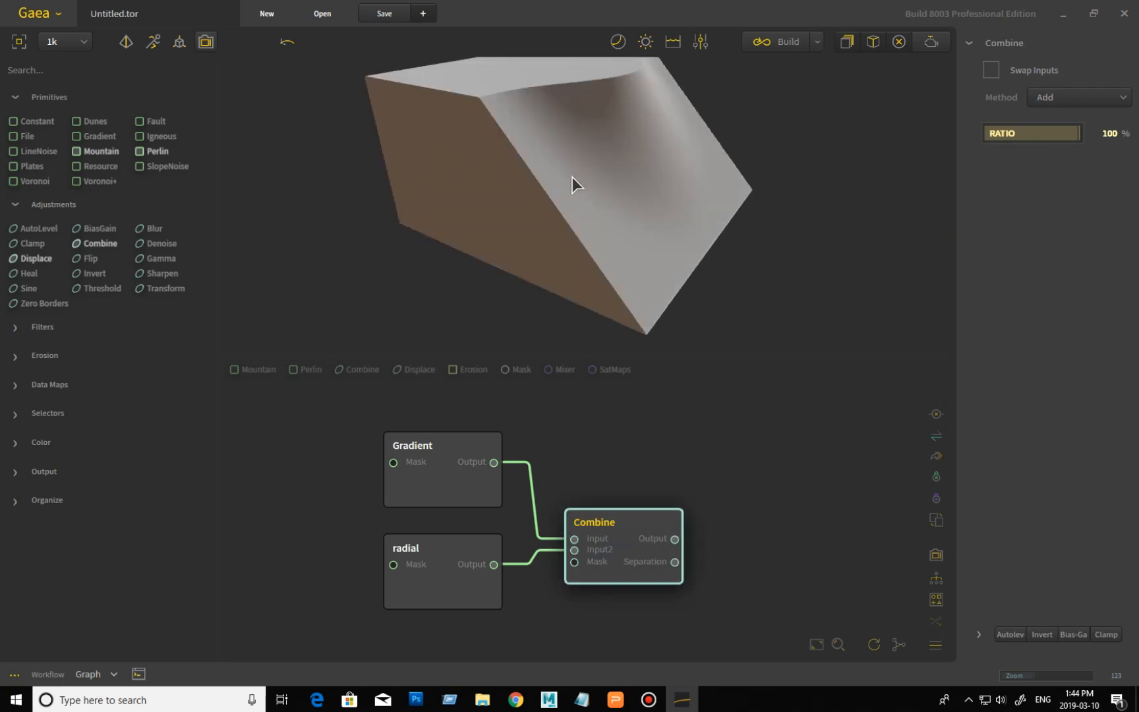
Vary the Add method's Ratio through 35%, 10% and 2%, settle on 55%, and inspect the combined terrain from another side.
click(1018, 134)
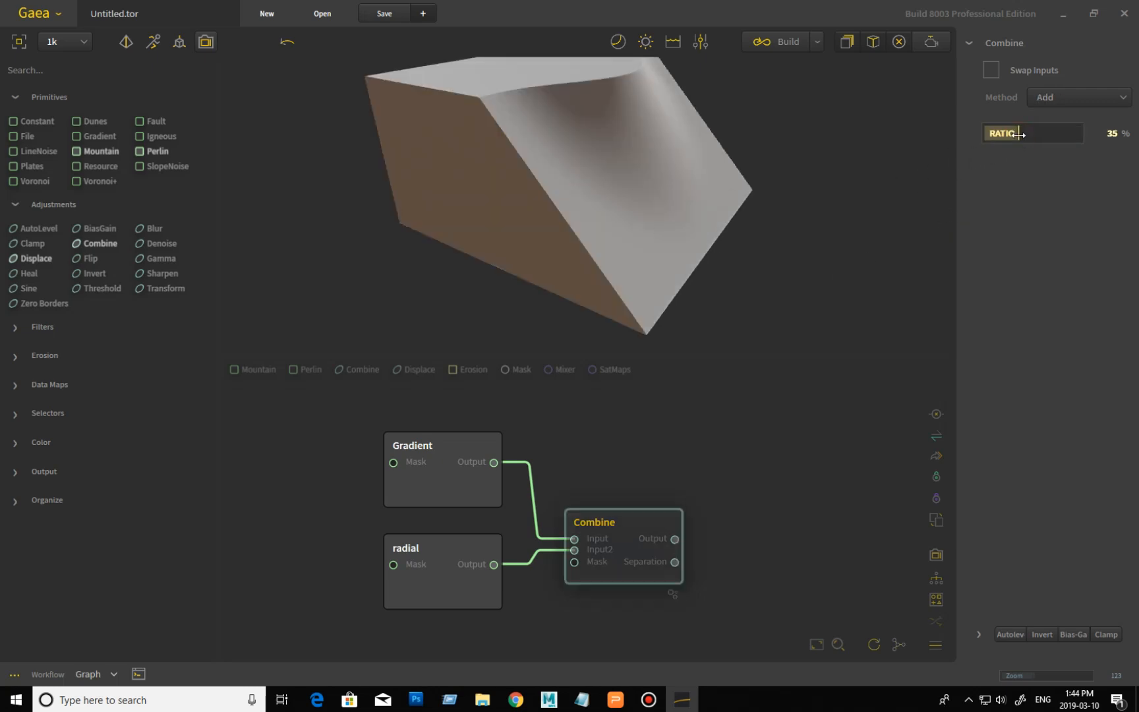
click(1010, 141)
click(995, 136)
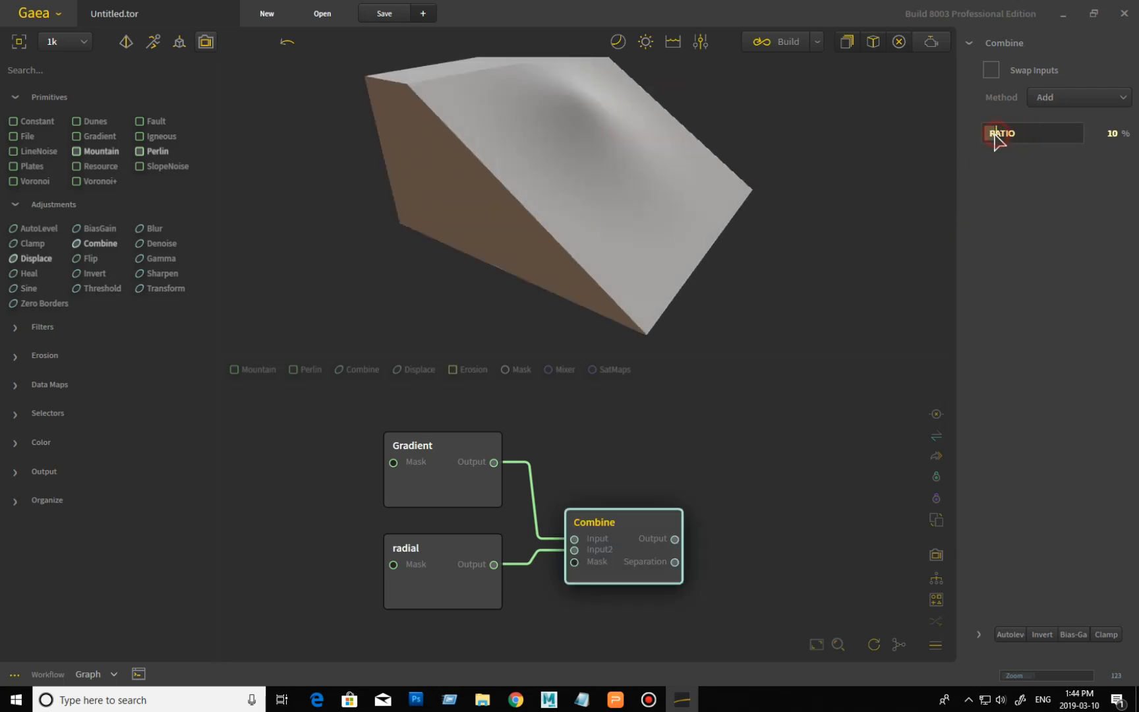
click(993, 137)
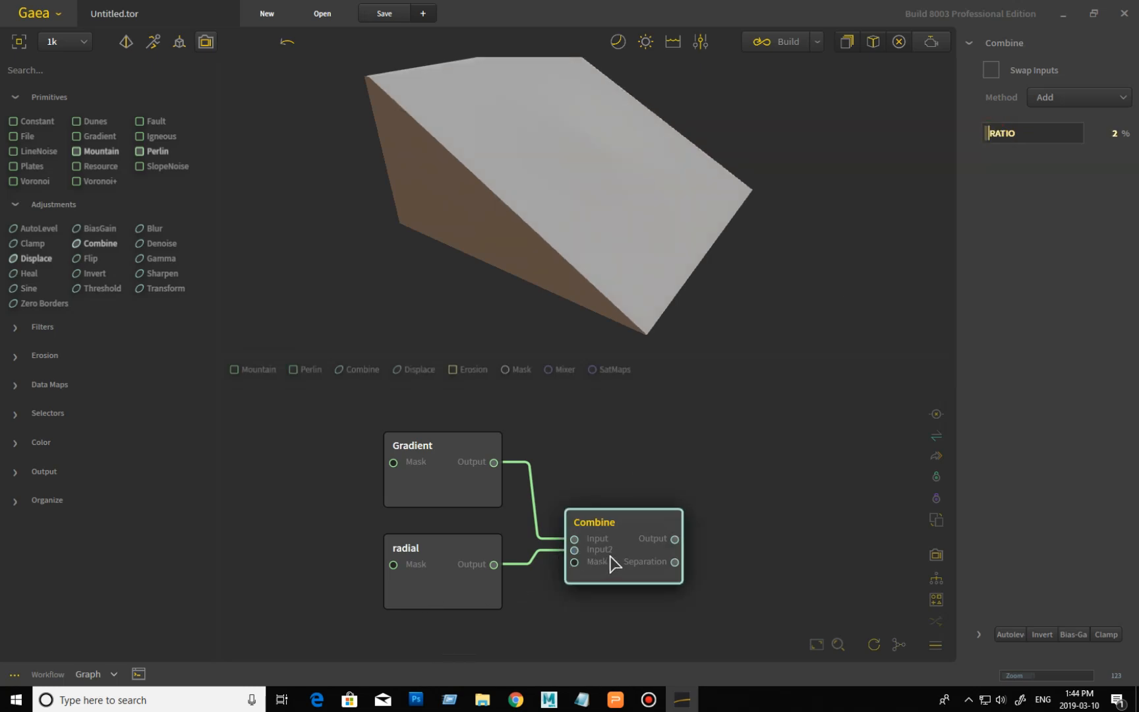
click(1013, 134)
click(1038, 135)
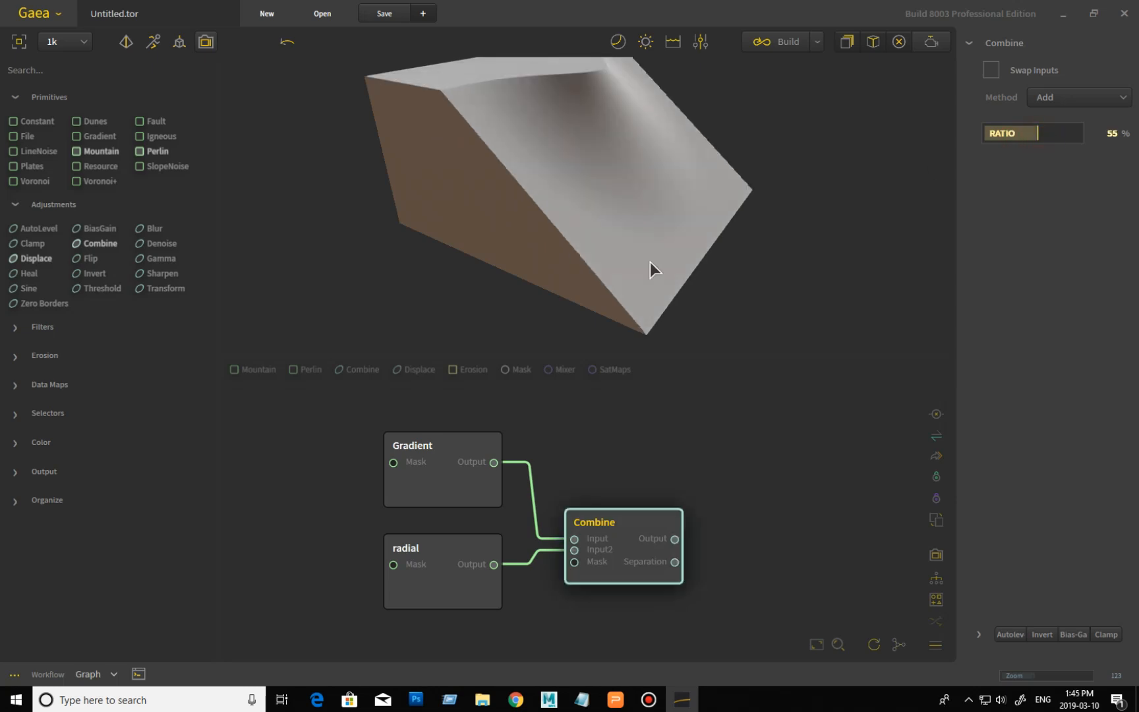
drag(623, 280, 703, 258)
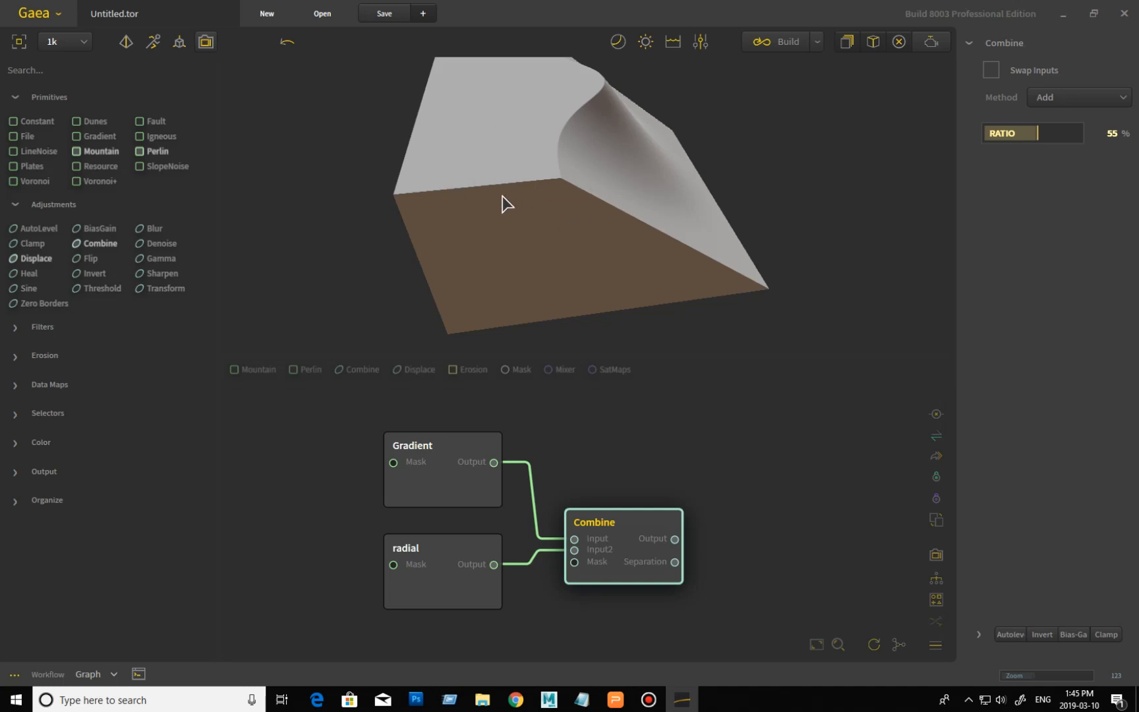
drag(631, 192, 559, 196)
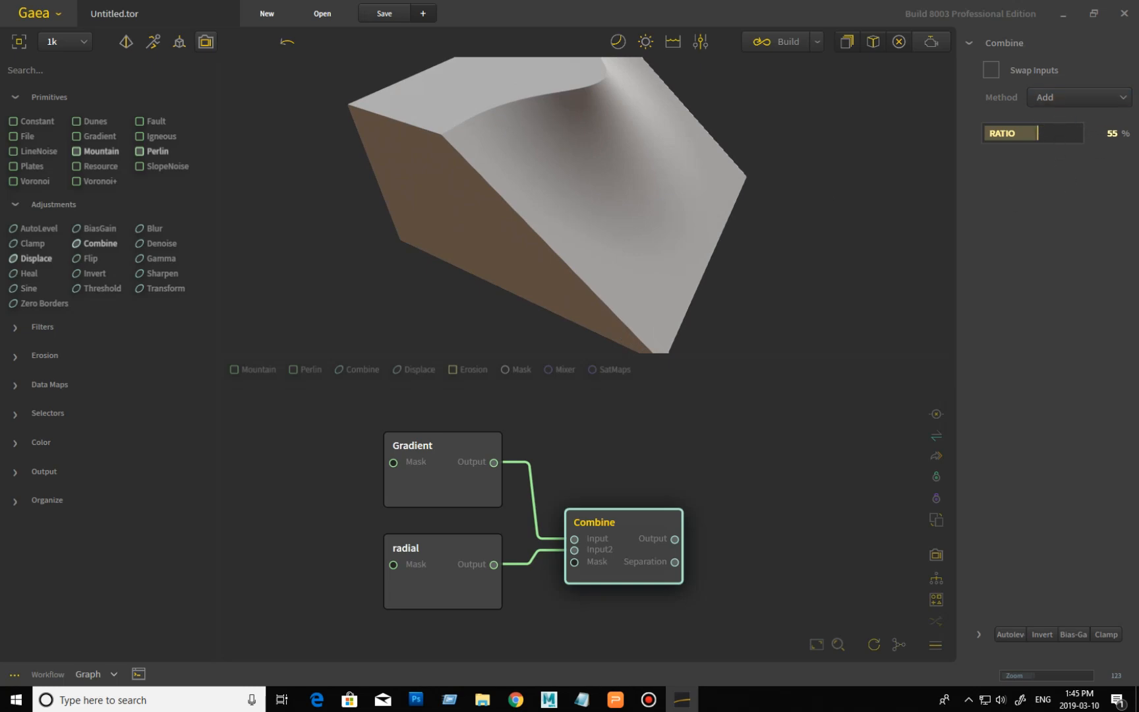
Switch to the Notepad notes on combine methods and add the lines Power, Square root and difference below Min.
key(alt+Tab)
drag(877, 194, 543, 127)
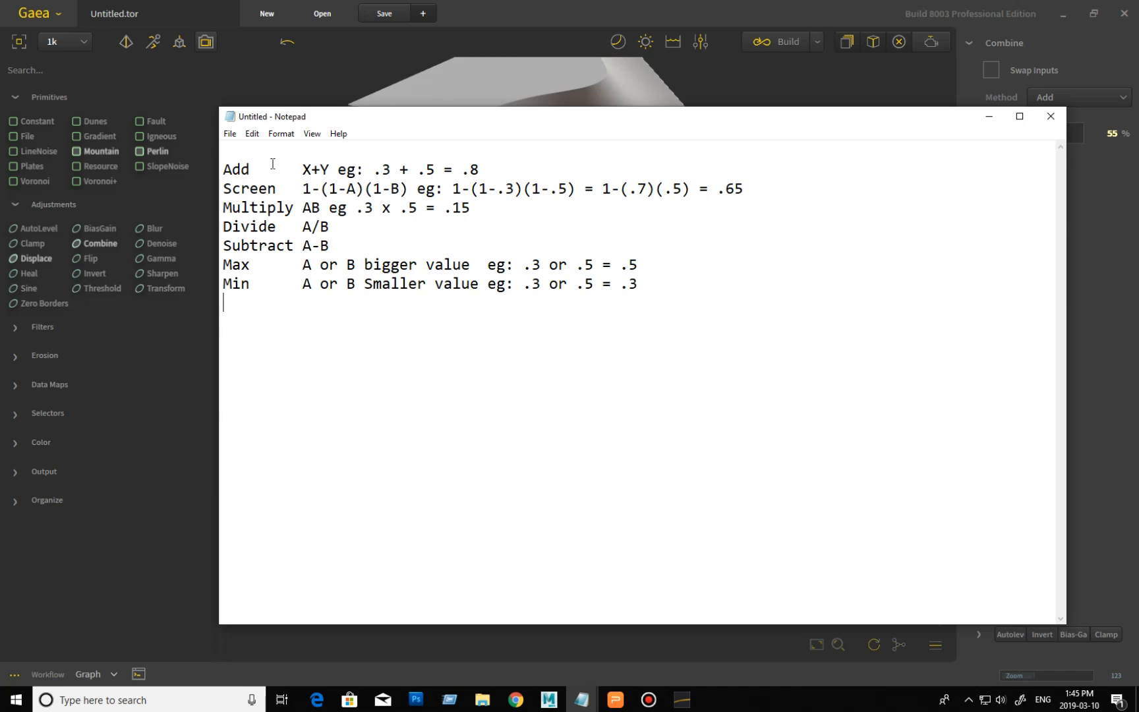
click(264, 318)
text(Power )
text(Square)
text( root )
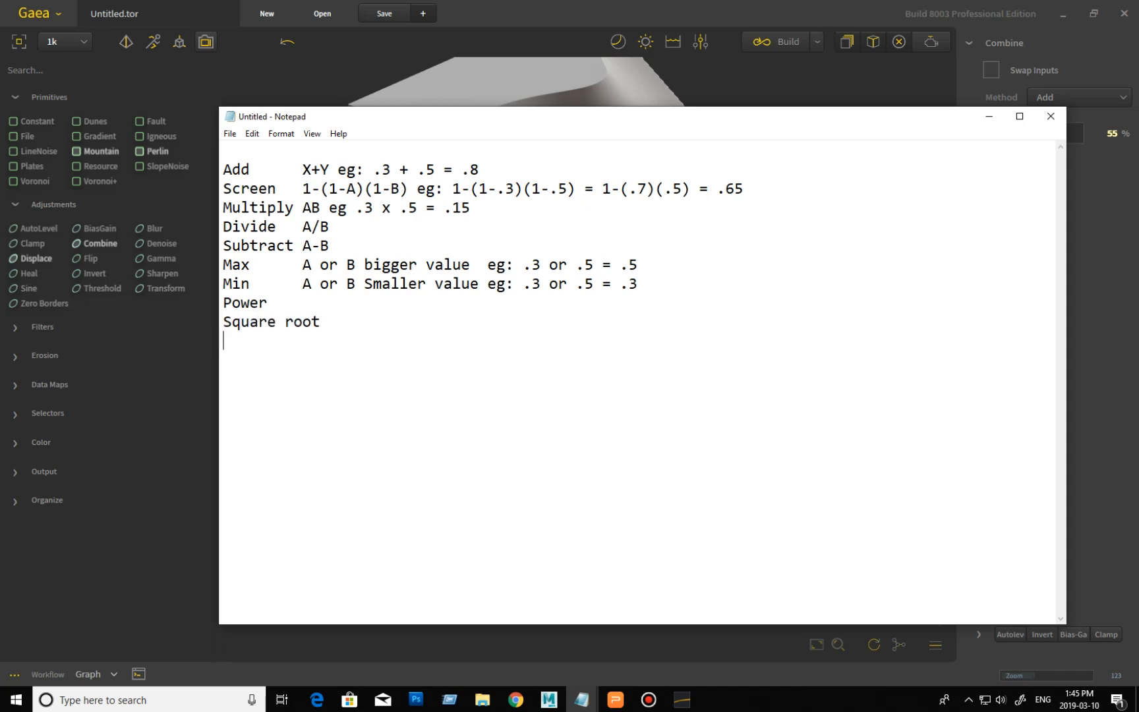
text(difference)
key(BackSpace)
key(BackSpace)
text(nce)
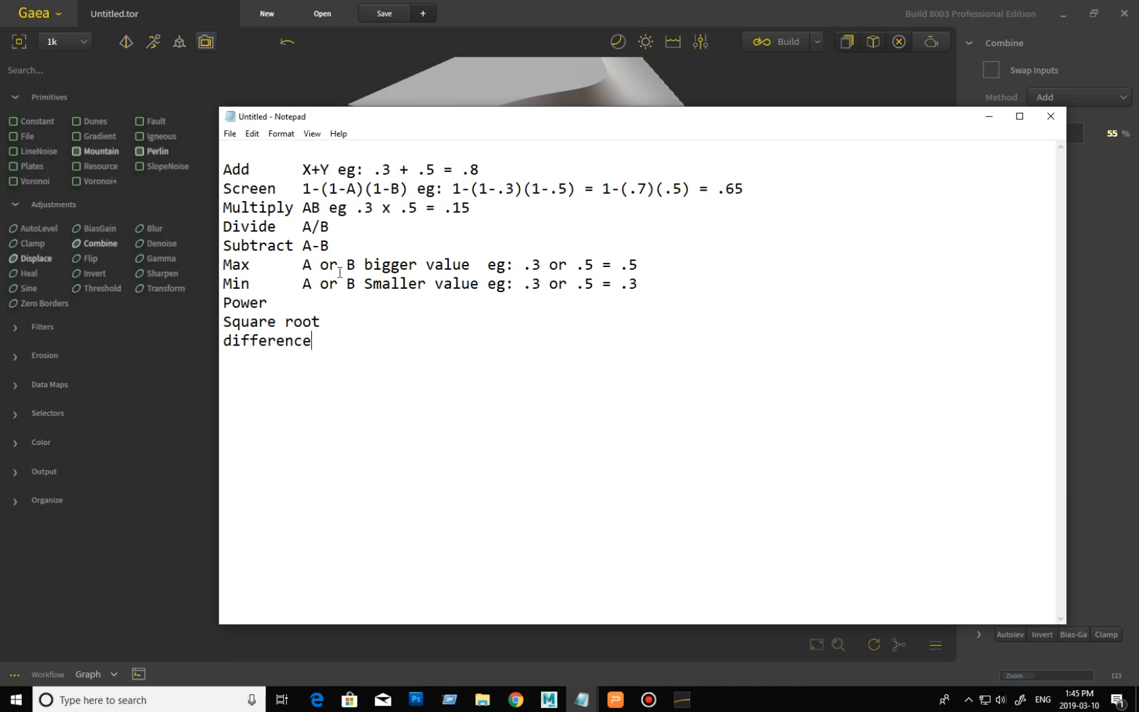
Highlight the Screen formula, the Screen and Add results, and the Max and Min lines in the notes, and move the window aside.
drag(374, 120, 424, 131)
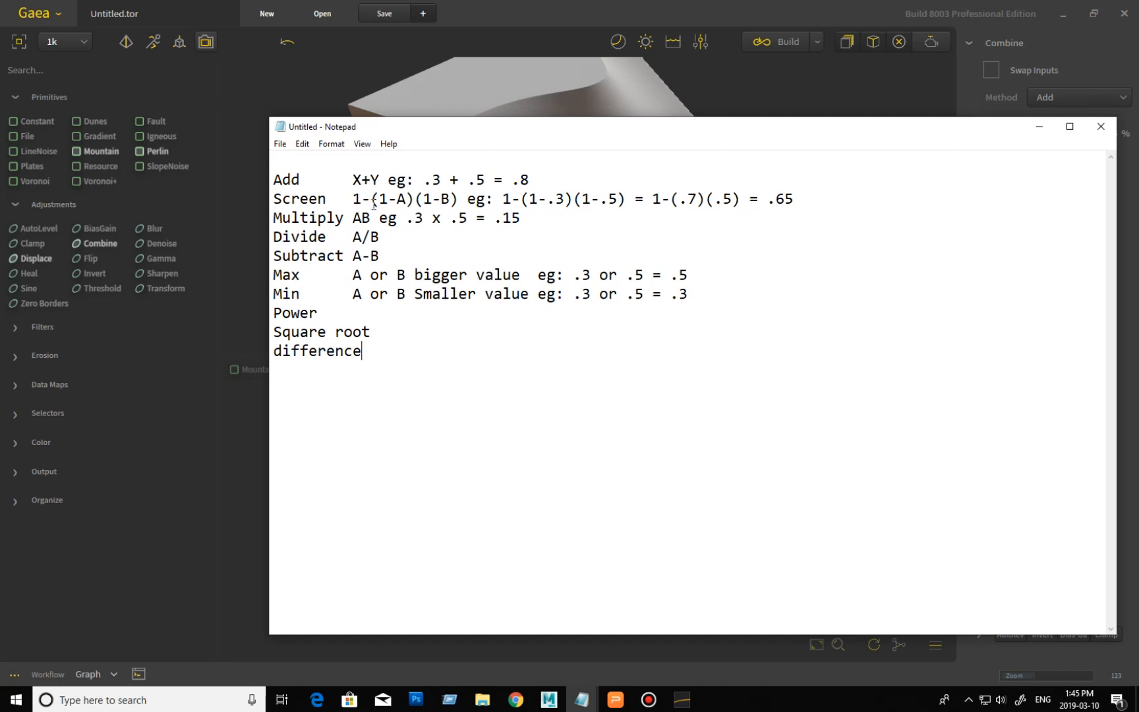
drag(460, 201, 350, 202)
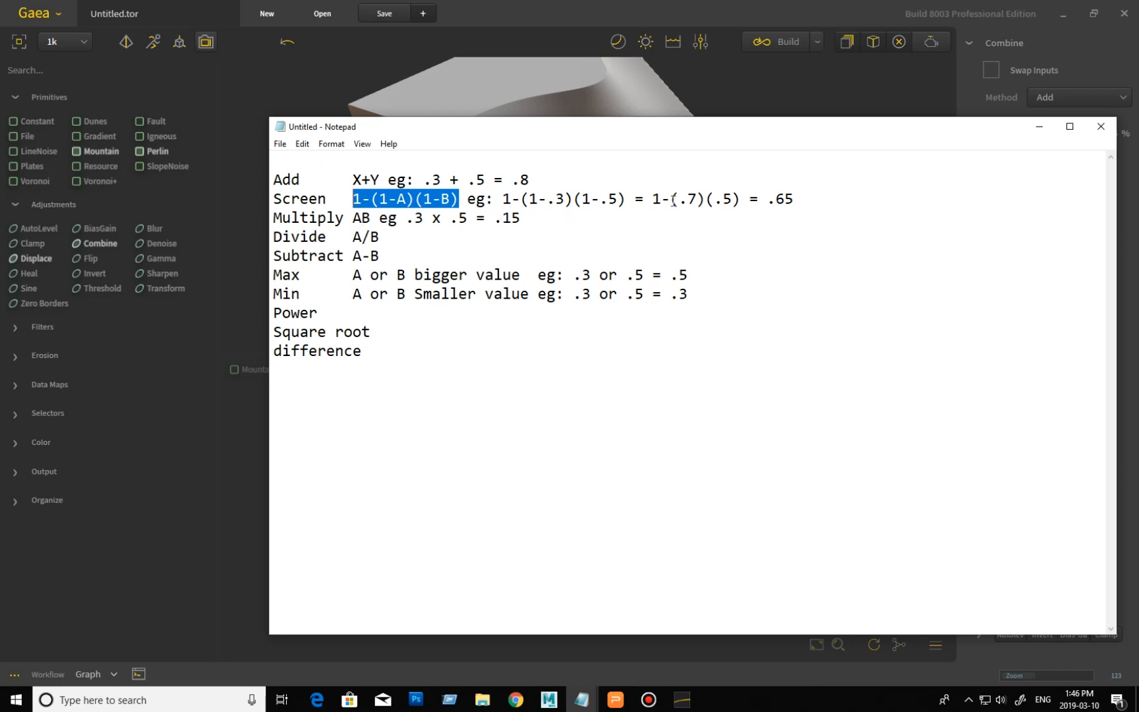
drag(796, 198, 765, 204)
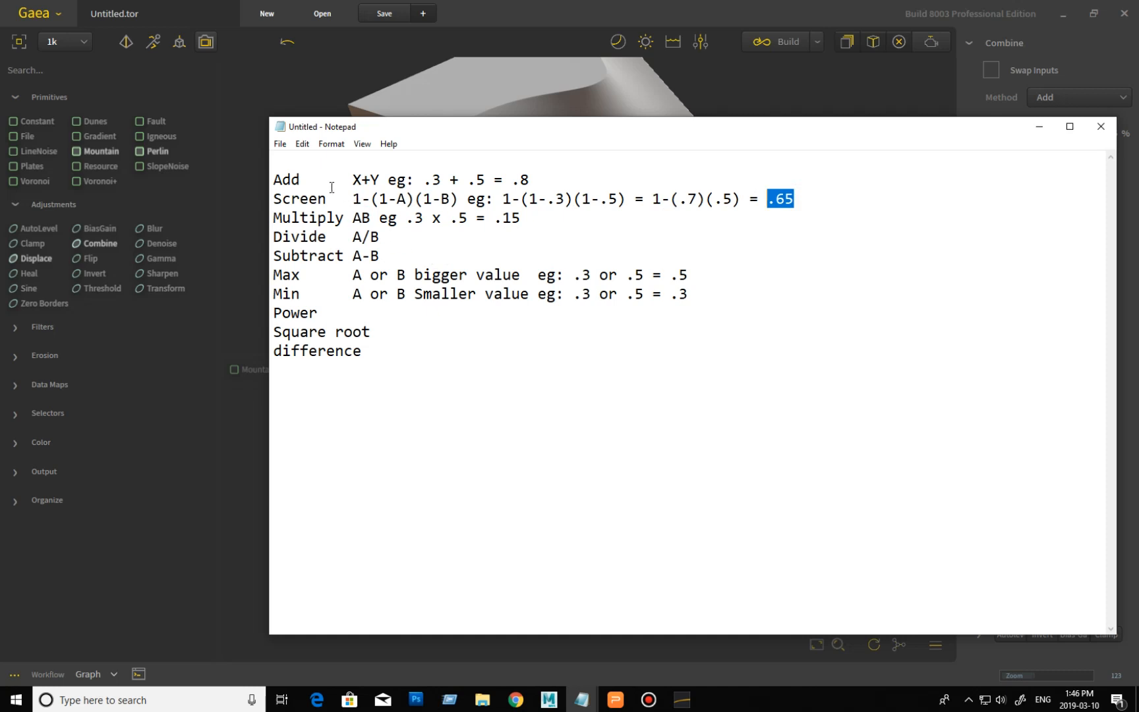
drag(531, 180, 508, 187)
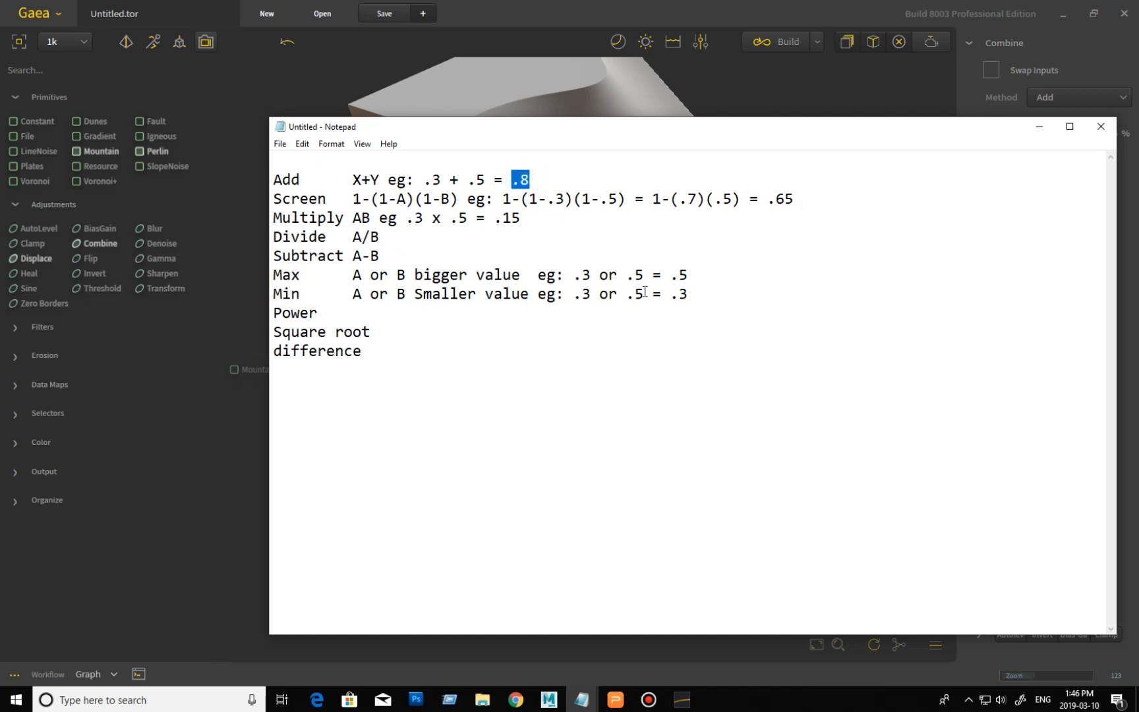
click(585, 248)
drag(273, 275, 695, 295)
click(286, 297)
drag(572, 129, 1138, 169)
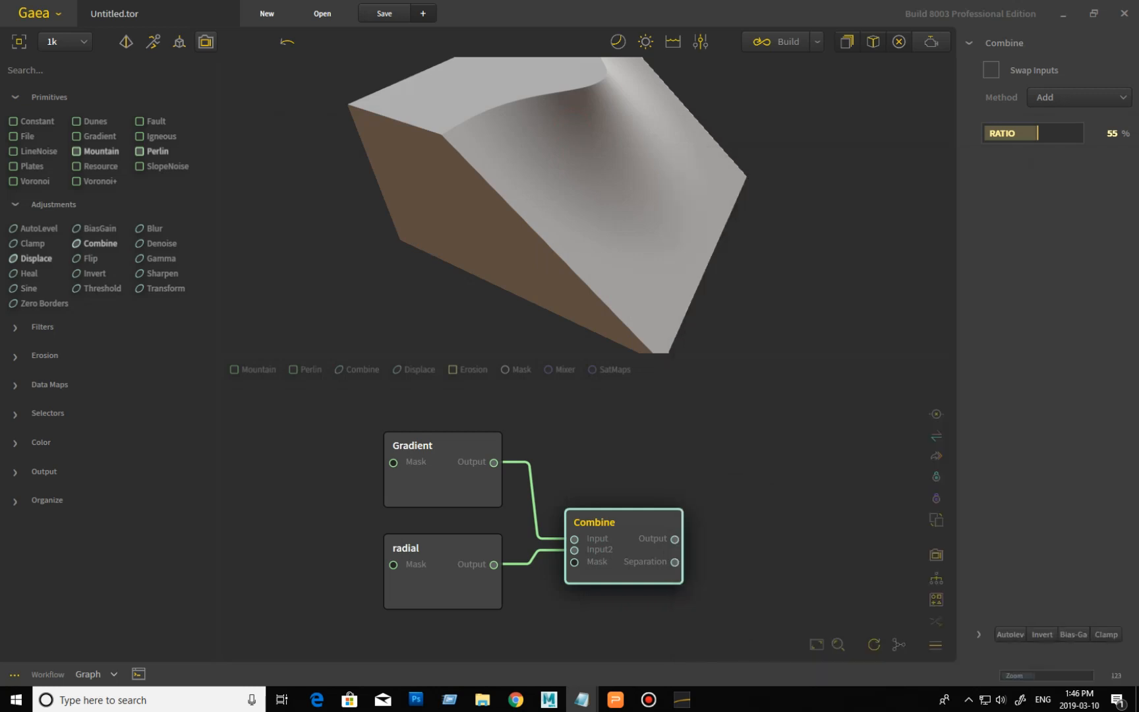
Change the Combine node's Method to Max and raise its Ratio to 100%.
click(1067, 97)
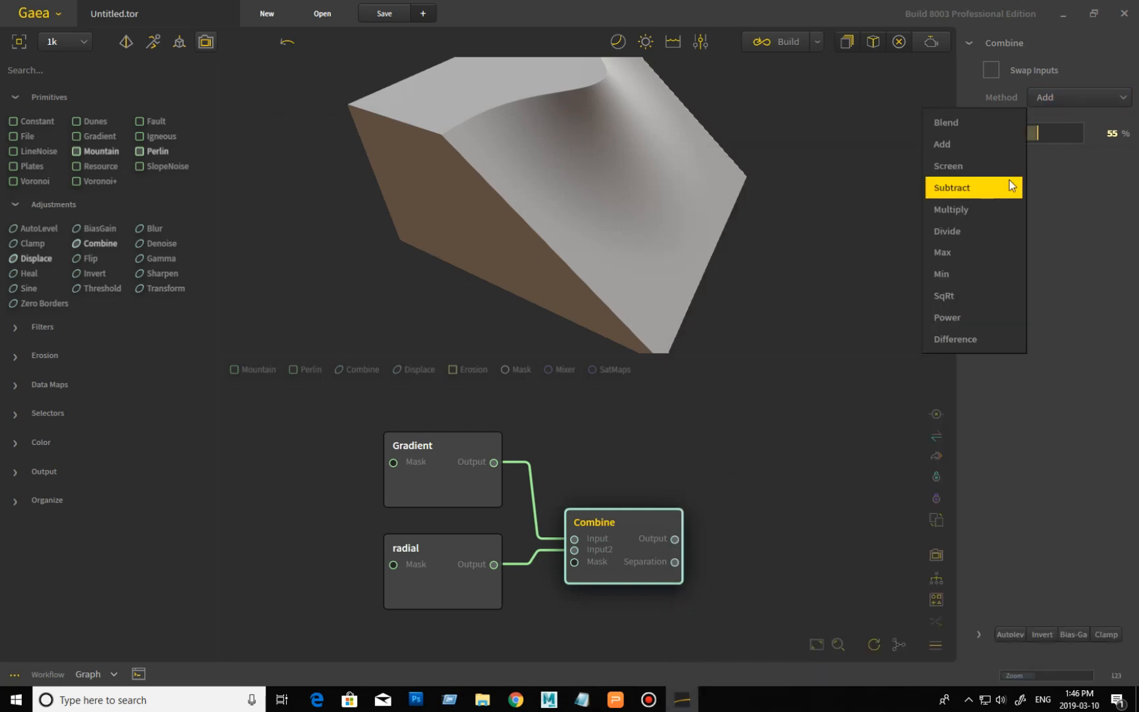
click(981, 252)
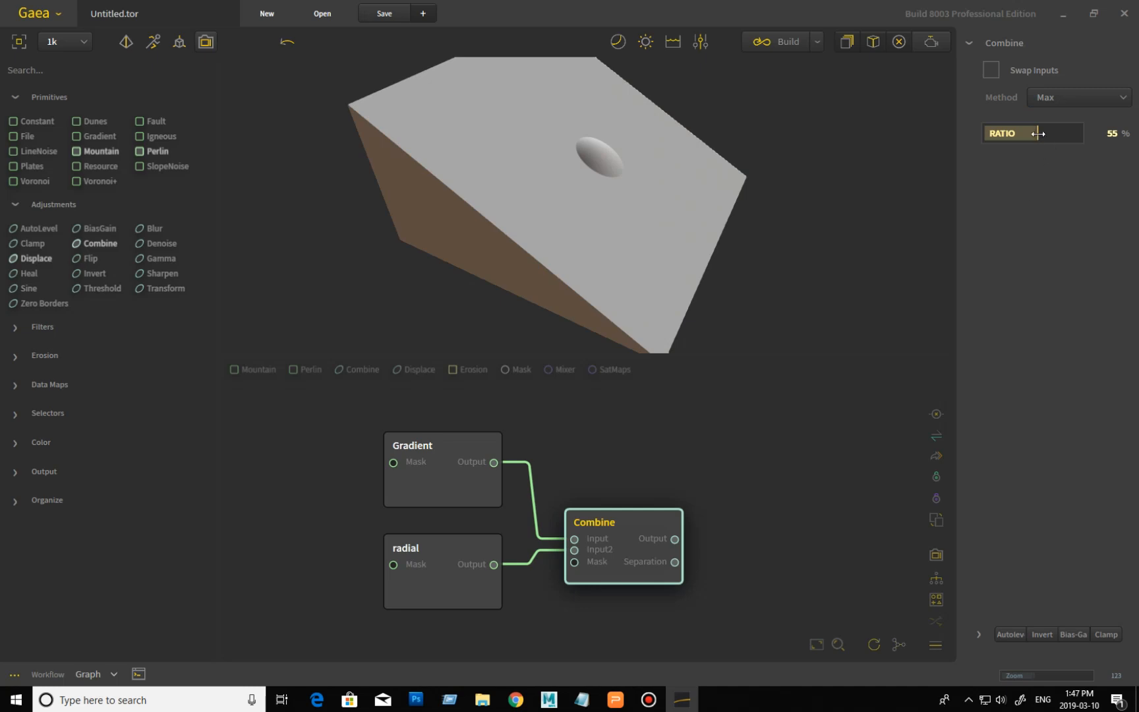
drag(1038, 133, 1138, 146)
mouse_move(799, 212)
mouse_down()
mouse_move(786, 202)
mouse_move(781, 213)
mouse_up()
Compare the radial and Gradient input terrains with the Combine node's Max result.
click(436, 581)
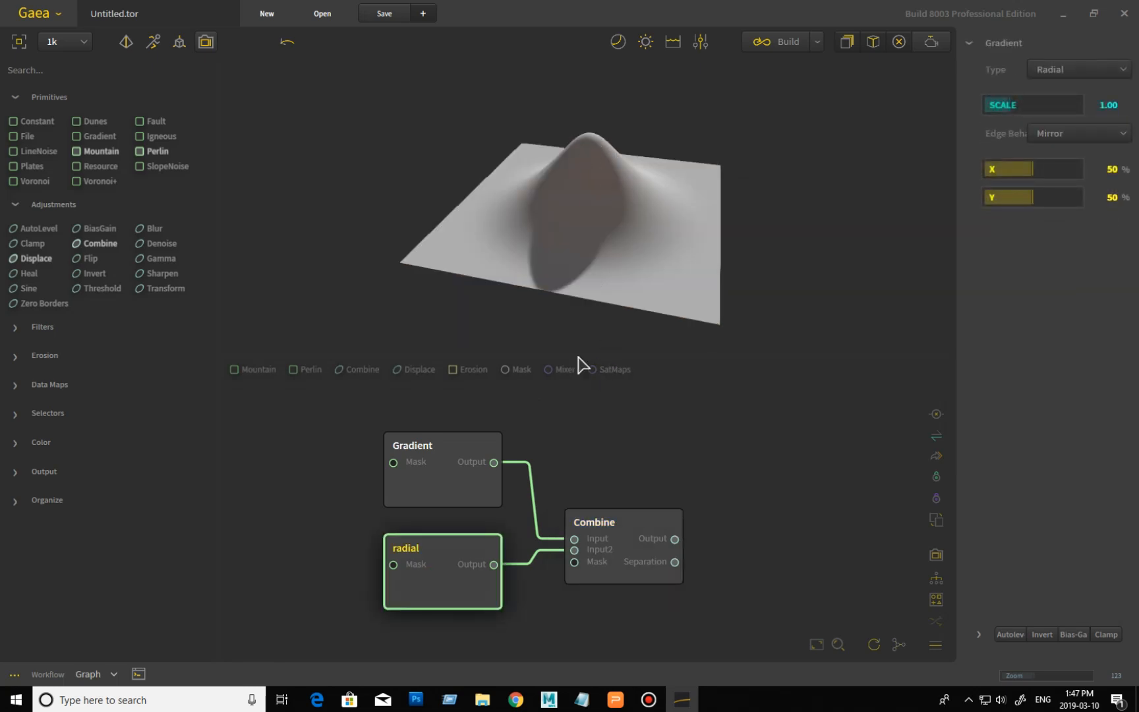
click(472, 501)
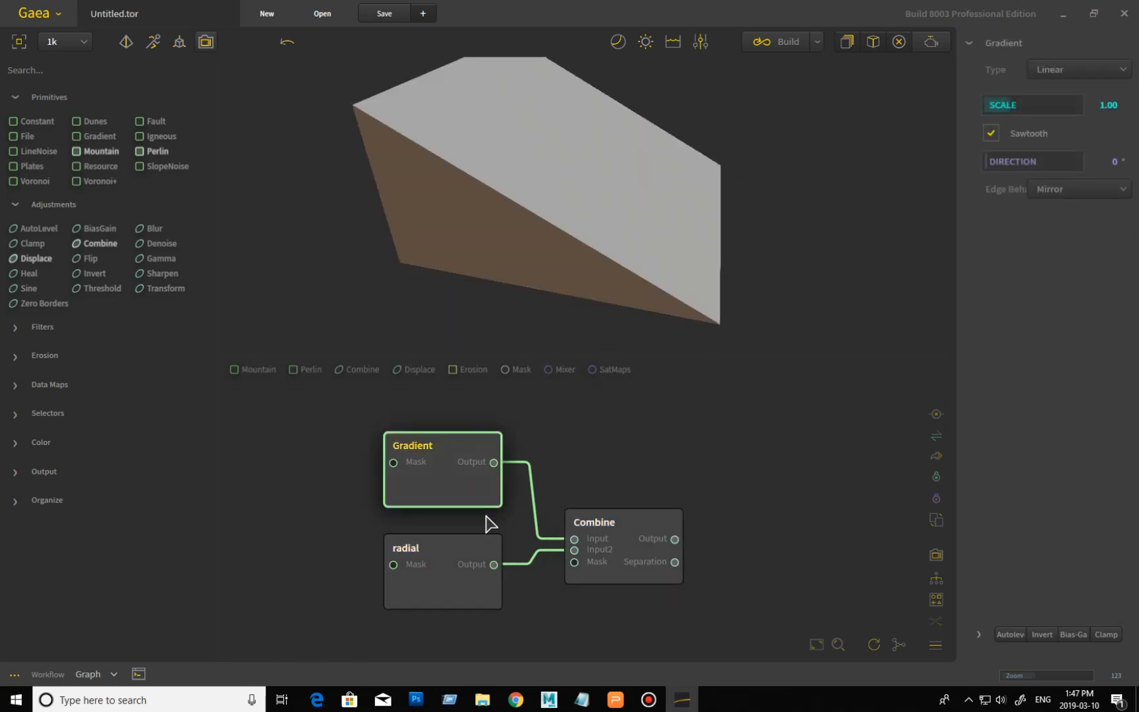
click(456, 594)
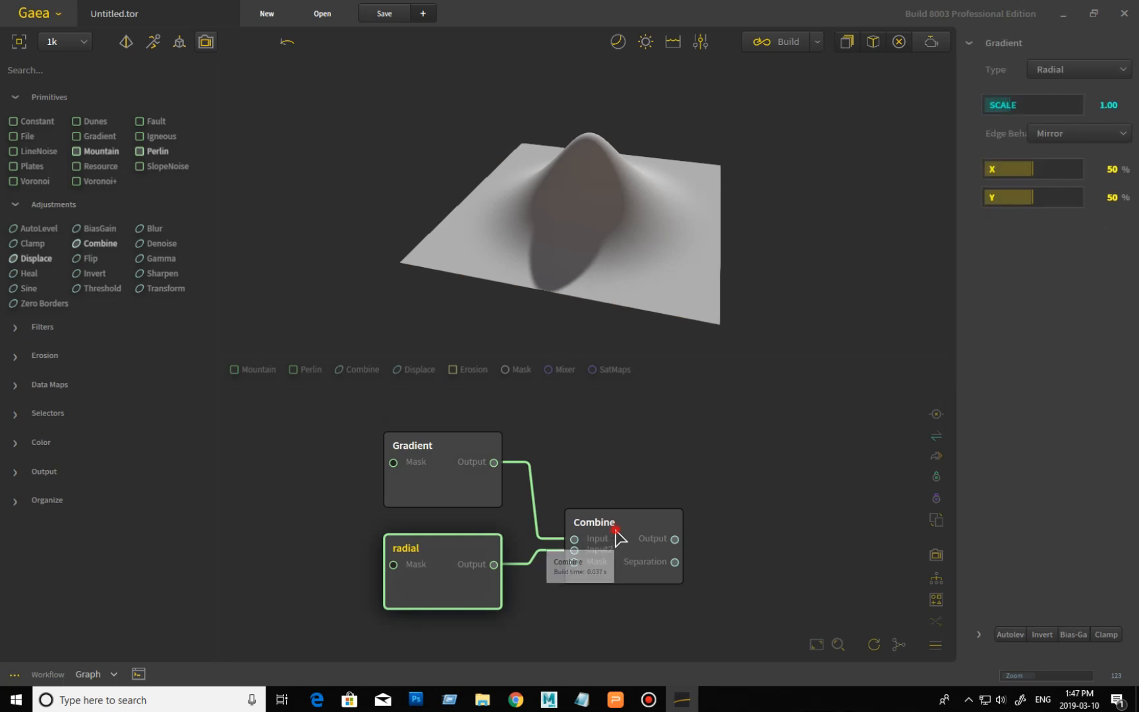
click(617, 535)
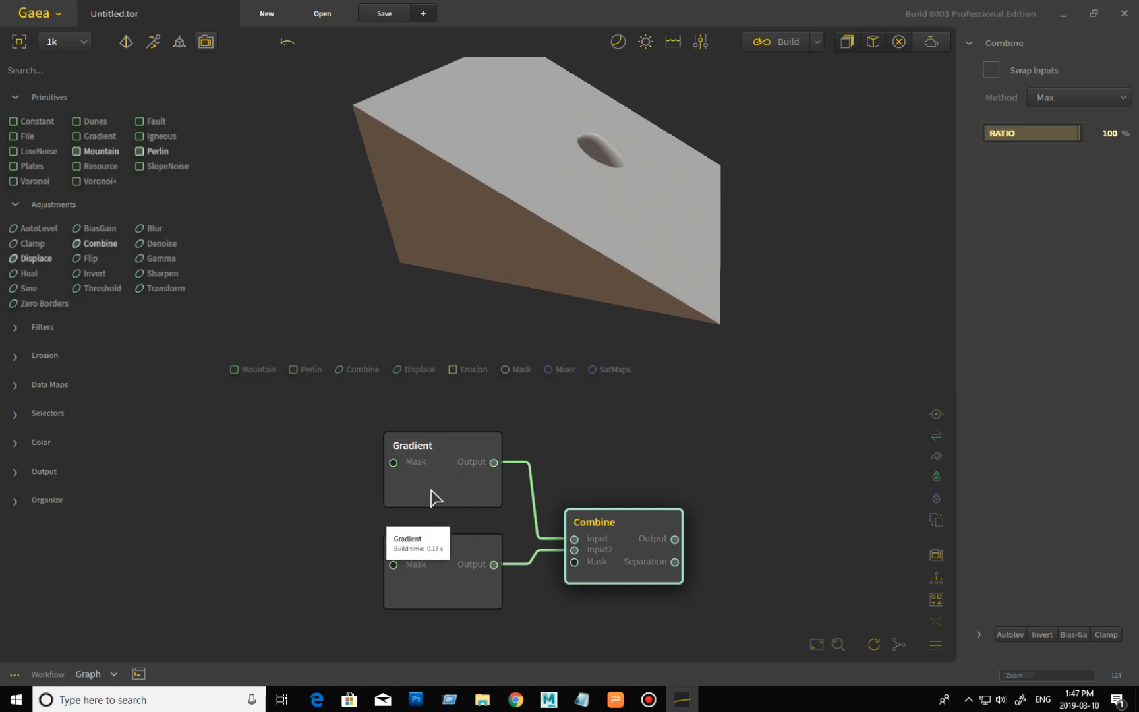
Change the Combine node's Method to Min and inspect the cut-off peak from several angles.
click(1048, 98)
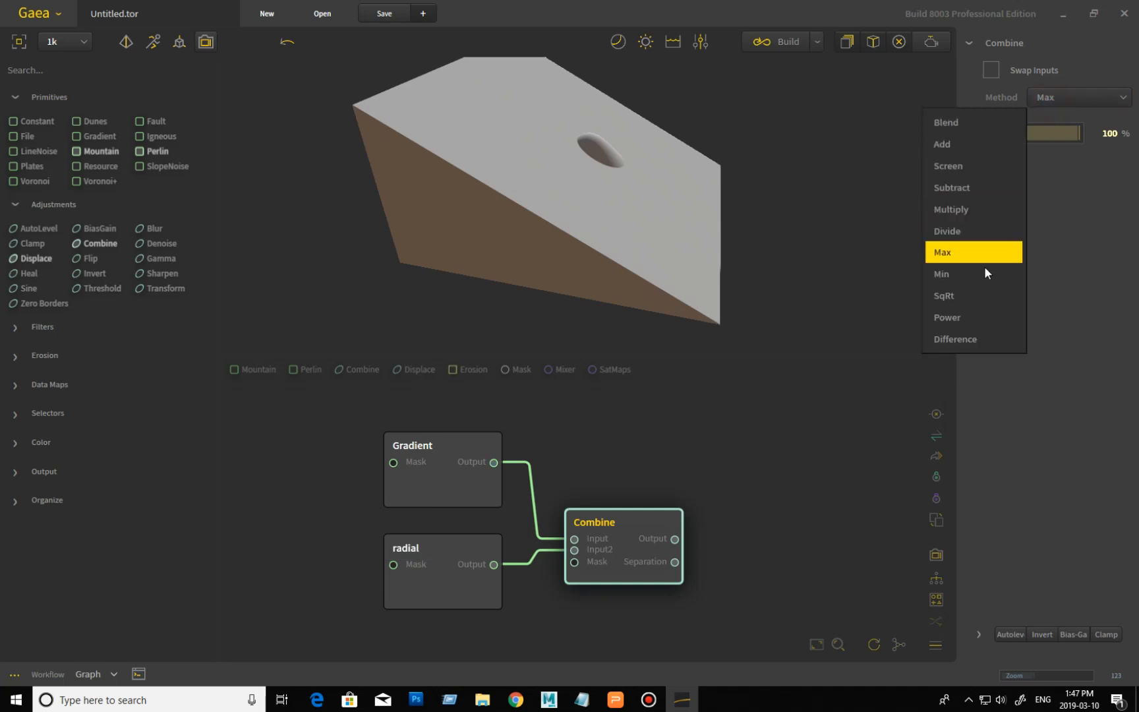
click(966, 276)
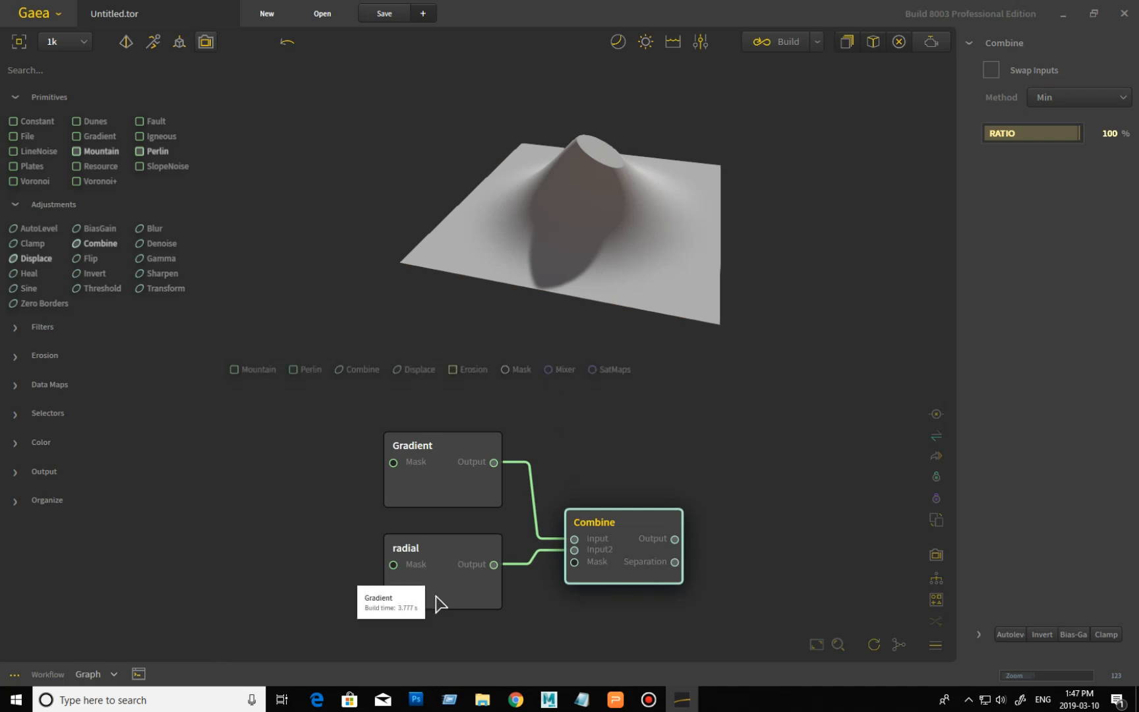
drag(598, 227, 585, 178)
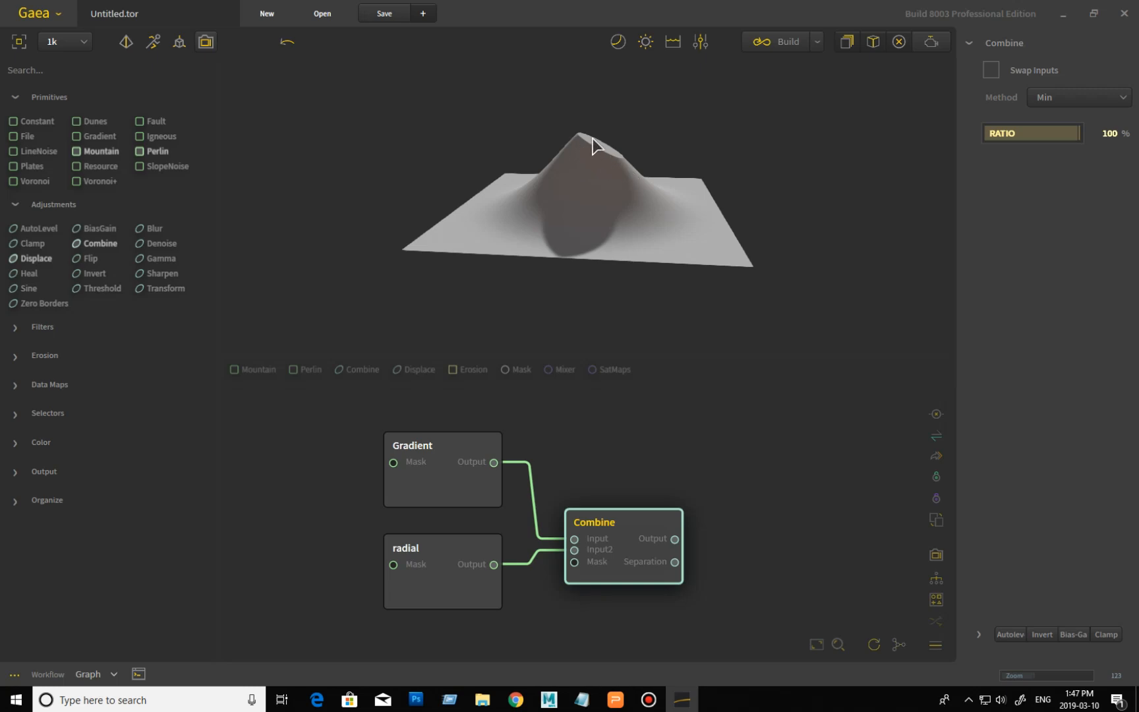
drag(676, 254, 686, 193)
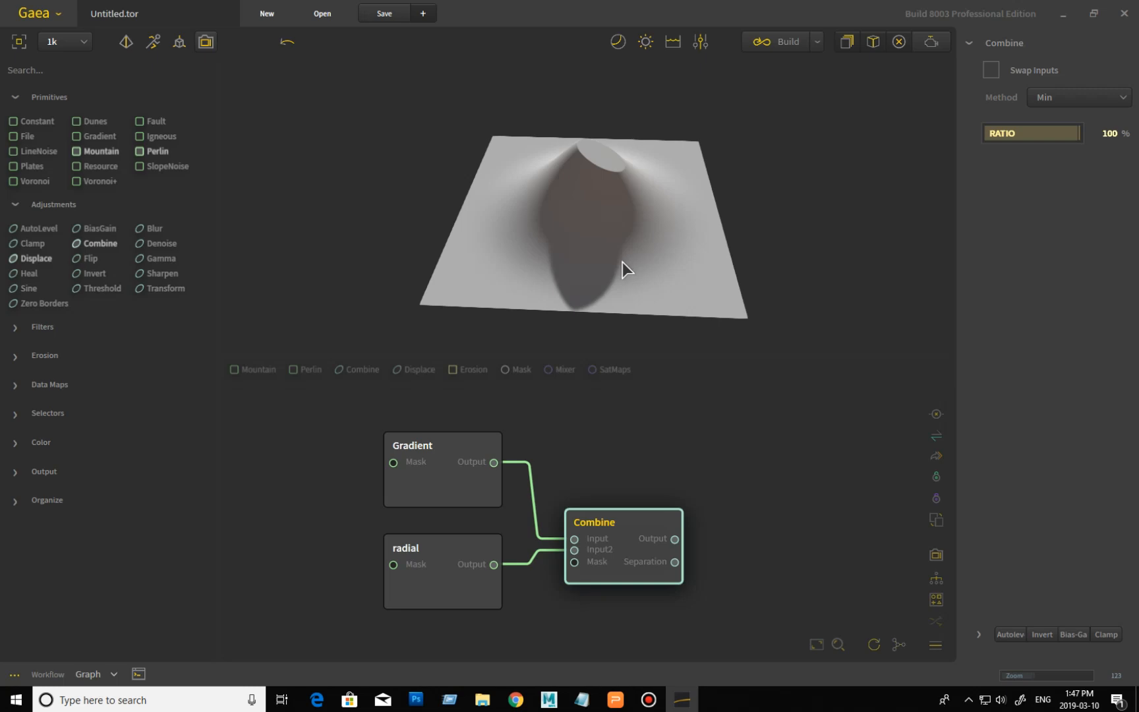
drag(653, 234, 608, 249)
scroll(535, 249, up, 3)
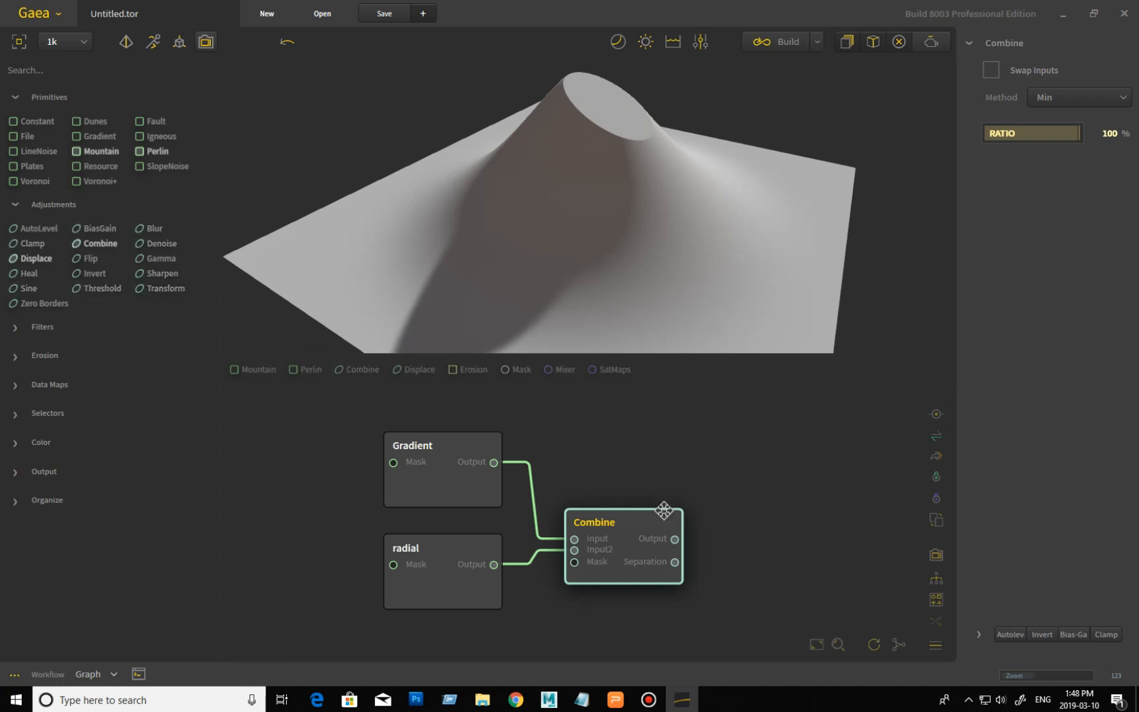
Delete the Combine node, select the Gradient and radial nodes, and join them with a new Combine node.
middle_drag(664, 511, 626, 467)
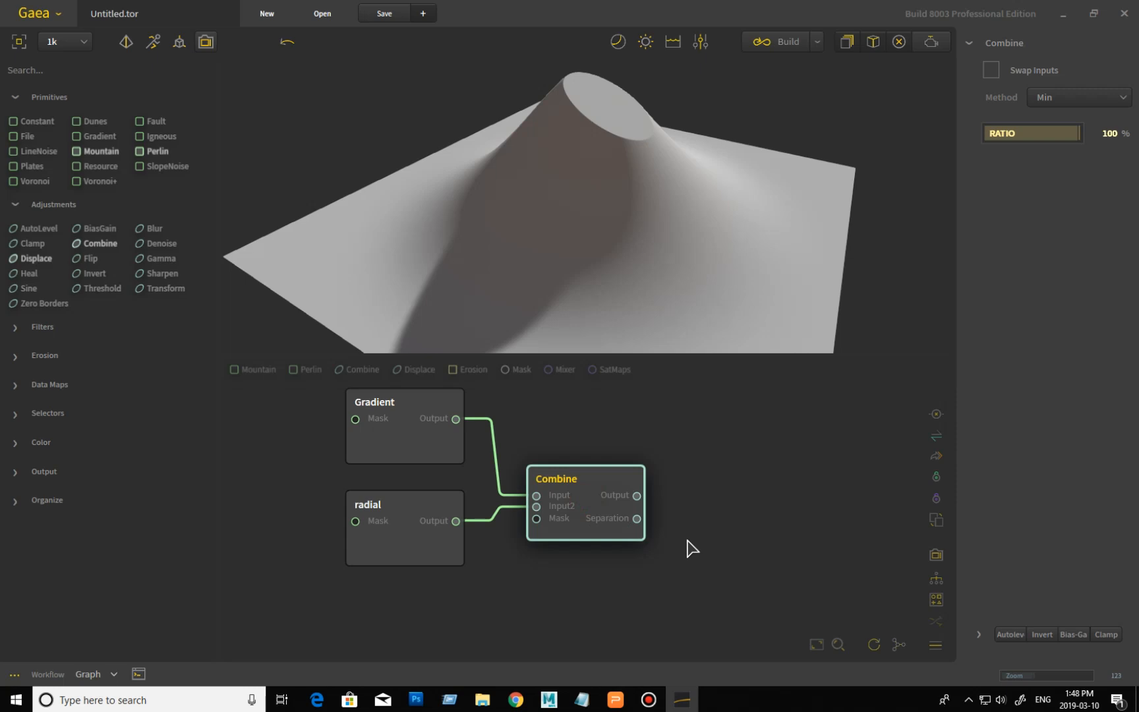
key(Delete)
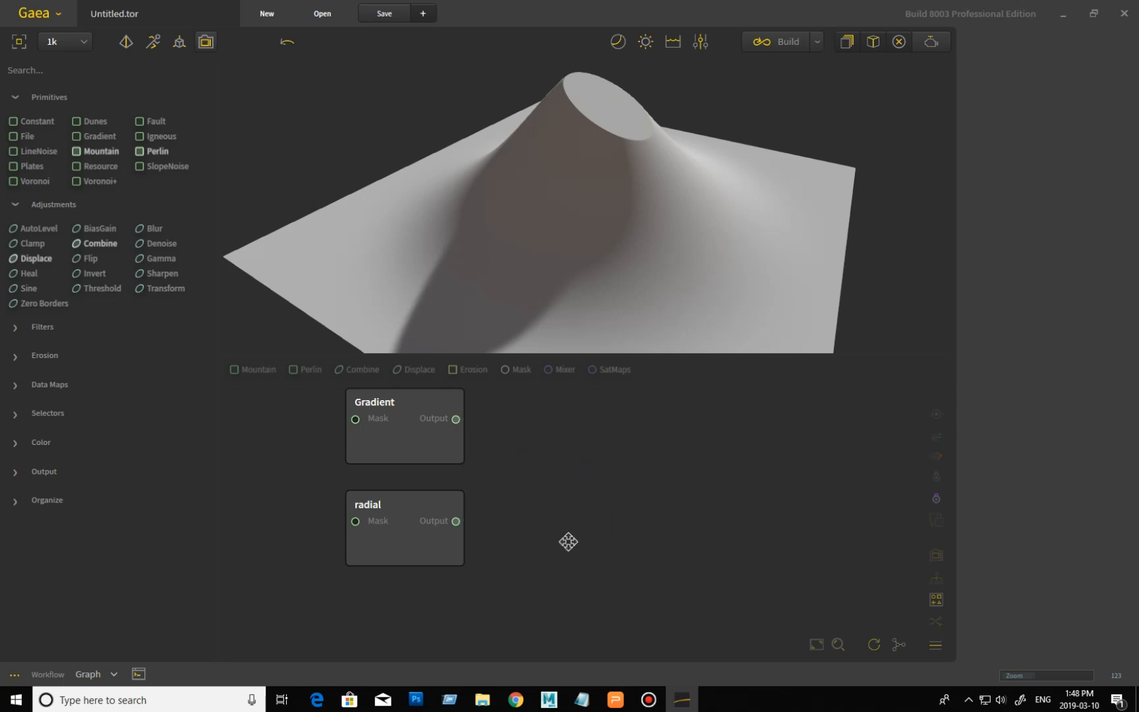
middle_drag(564, 532, 560, 568)
drag(315, 399, 586, 634)
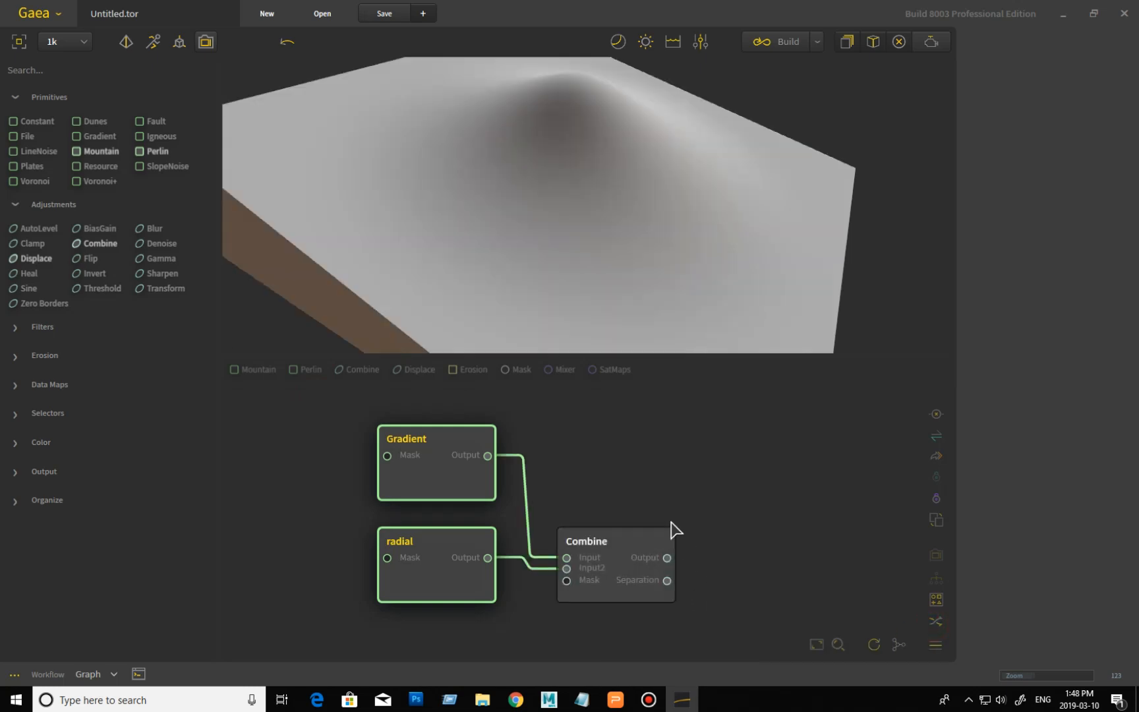
Select the Gradient, radial and Combine nodes together and join them automatically with additional Combine nodes.
scroll(738, 587, down, 3)
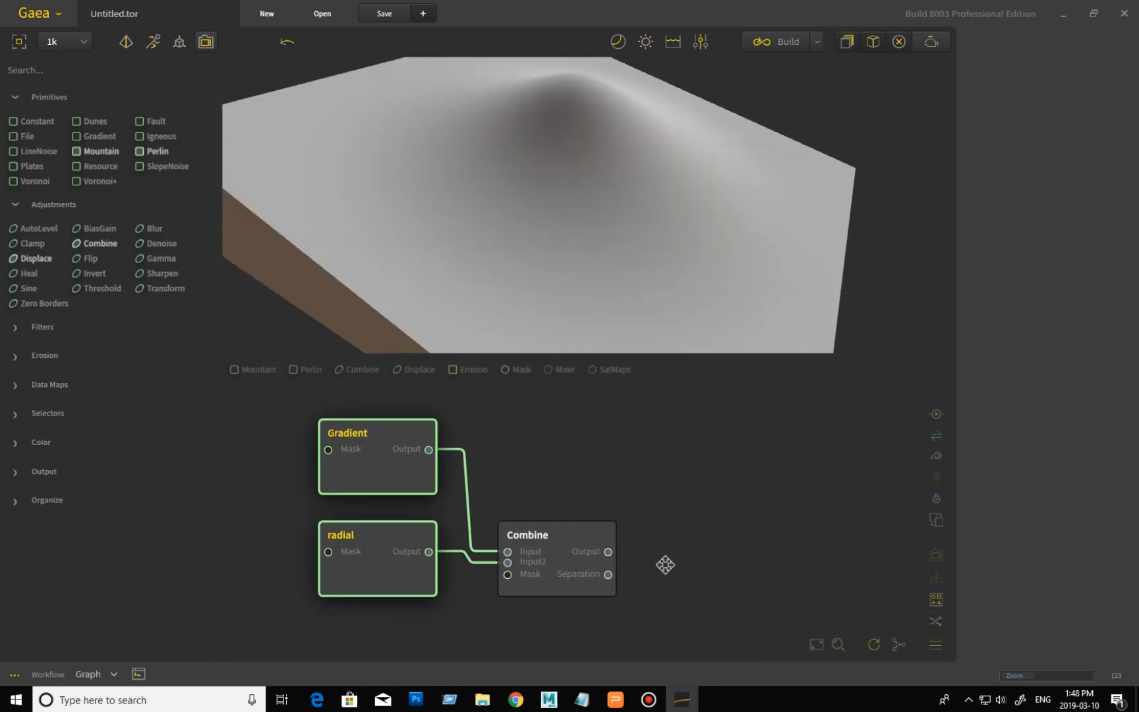
scroll(669, 572, down, 1)
drag(377, 437, 693, 612)
click(936, 621)
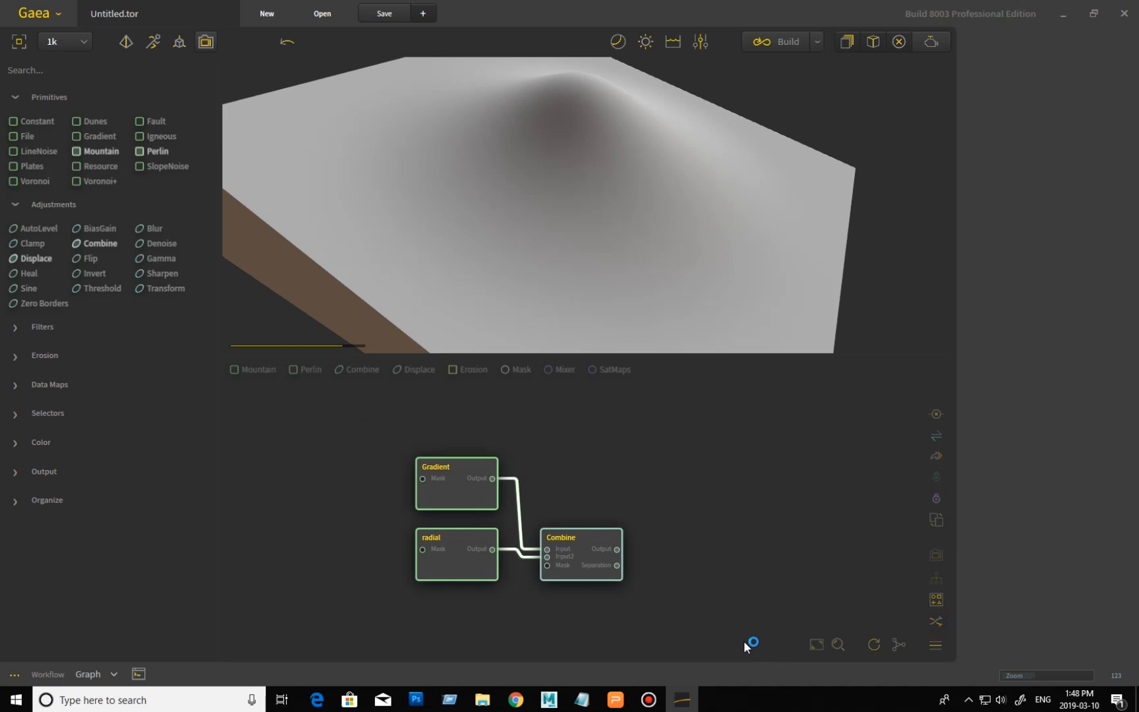
Spread the Combine nodes apart, placing one above the other with the final Combine node beyond them.
drag(713, 557, 724, 487)
drag(572, 565, 583, 448)
mouse_move(580, 561)
mouse_down()
mouse_move(631, 562)
mouse_move(593, 562)
mouse_up()
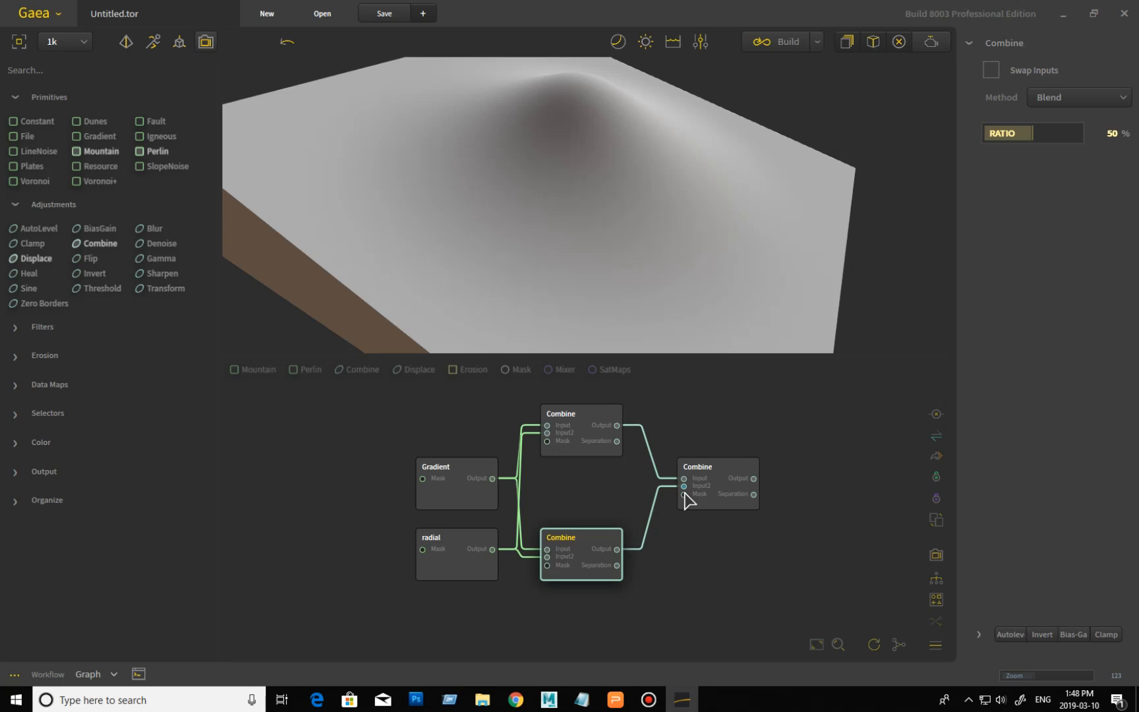
Cycle the final Combine node's Method through Screen, Multiply and Max to SqRt, and inspect the SqRt terrain as a whole.
mouse_move(717, 507)
click(717, 513)
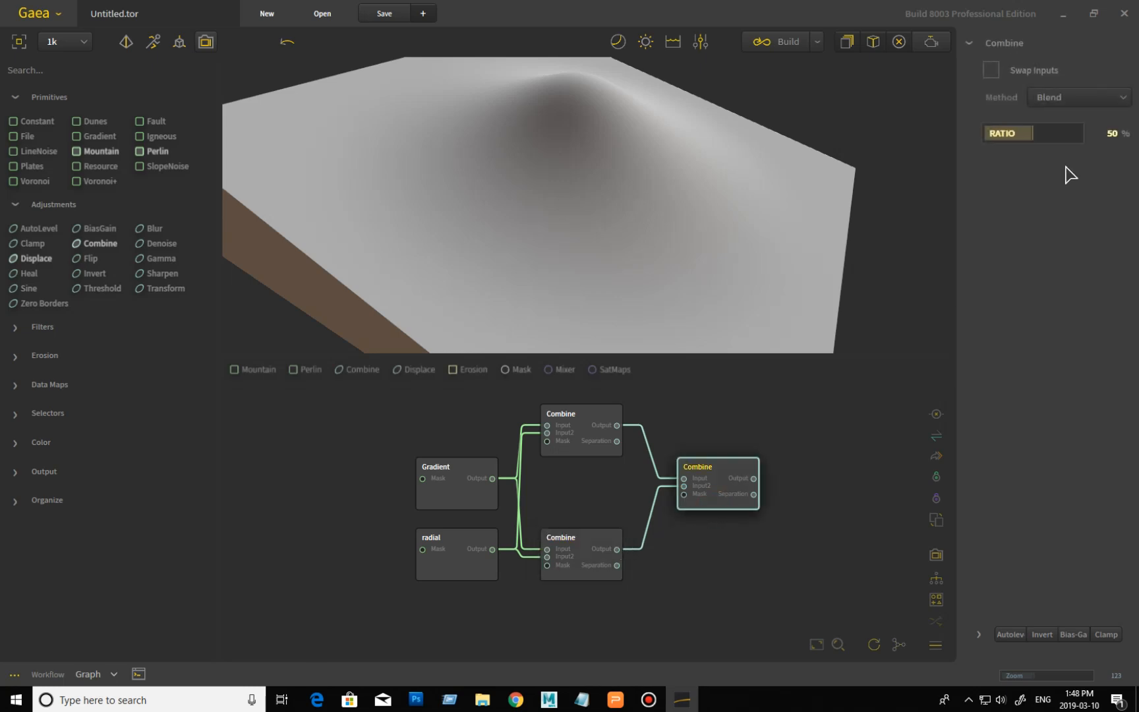
click(1063, 101)
click(977, 128)
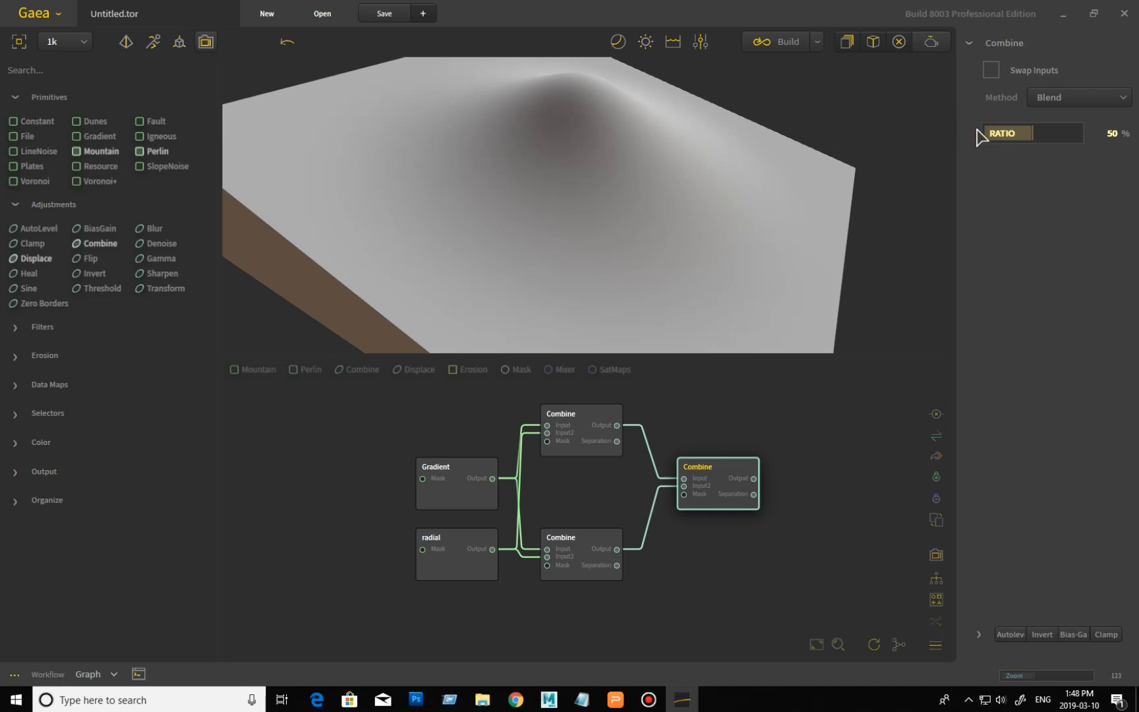
key(Down)
key(Down)
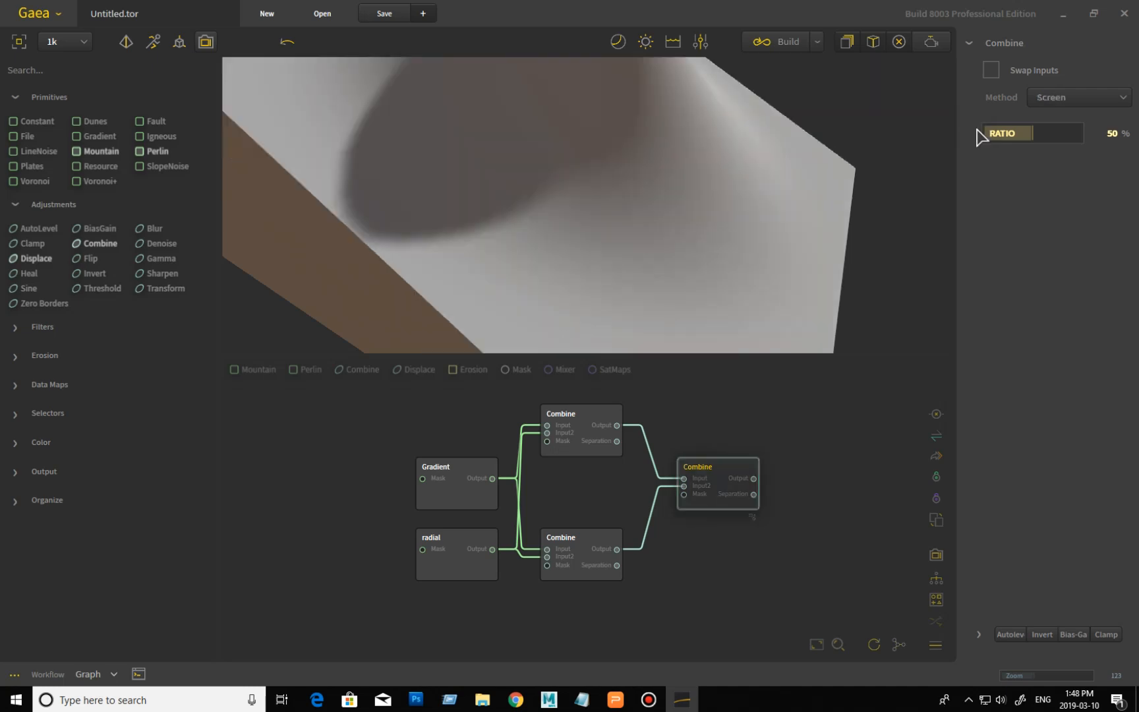
key(Down)
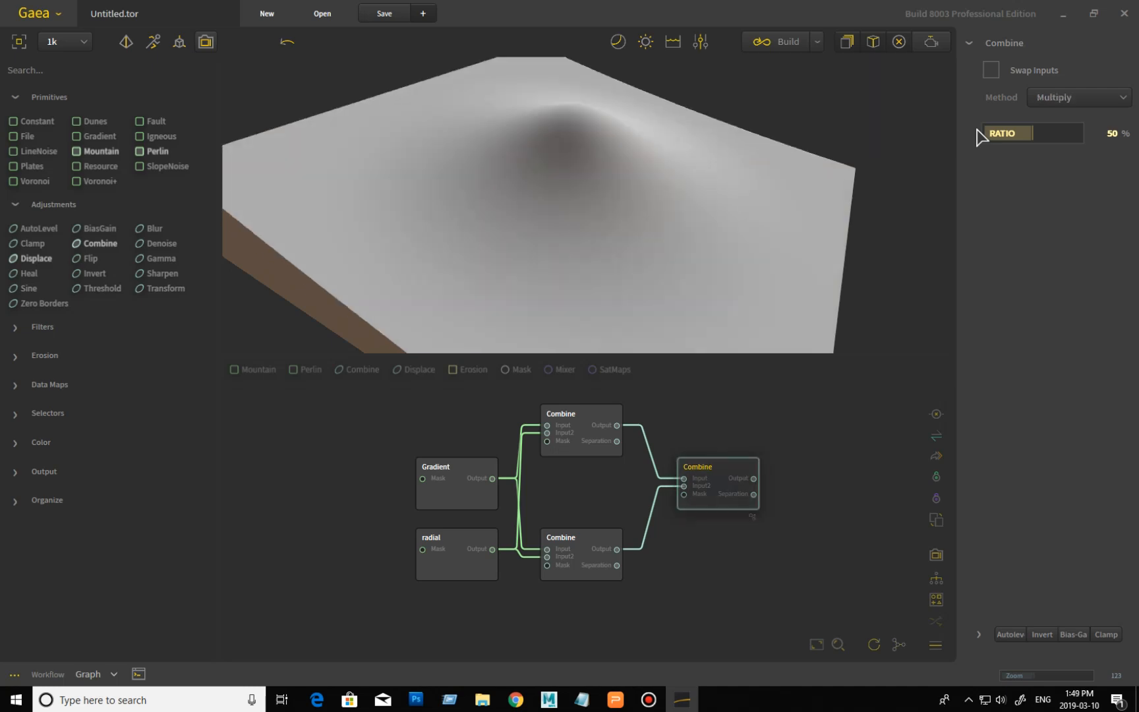
key(Down)
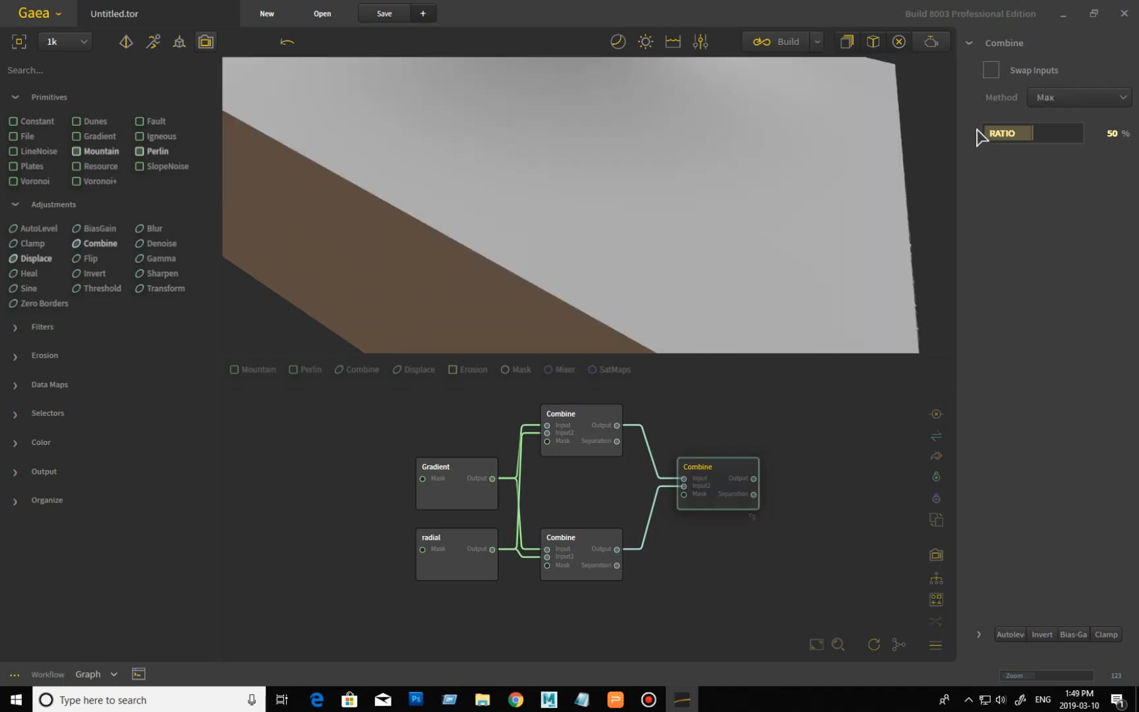
key(Down)
key(Down)
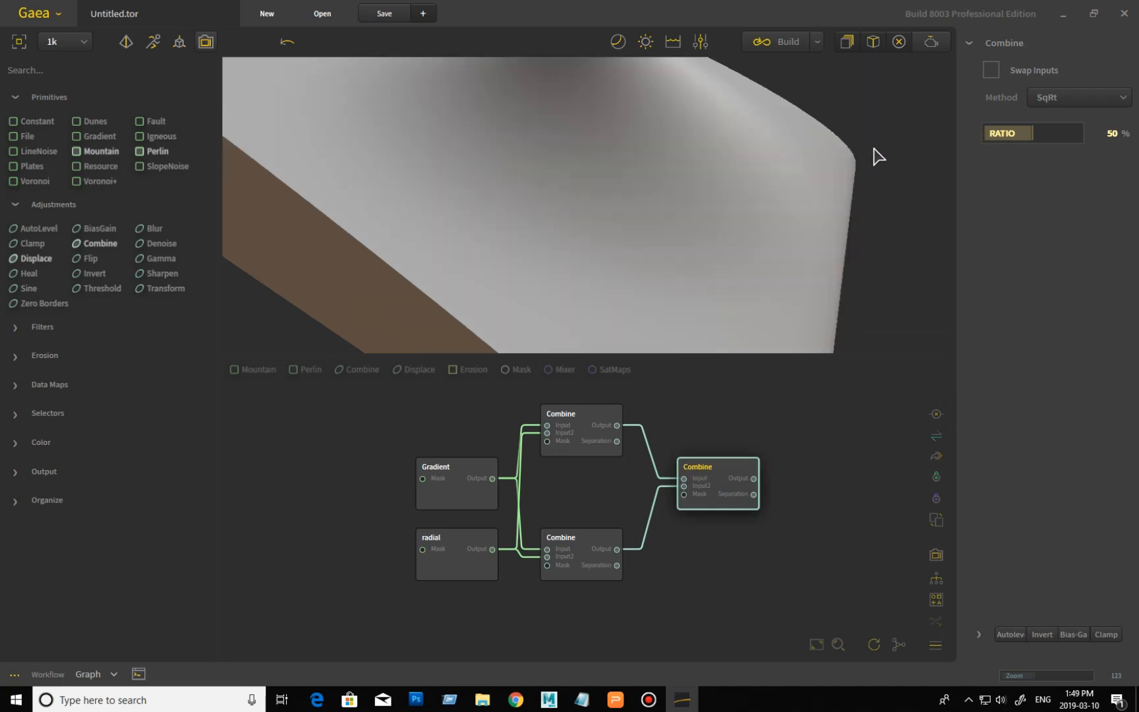
drag(777, 204, 735, 154)
scroll(735, 154, down, 4)
drag(733, 218, 742, 251)
drag(589, 224, 610, 254)
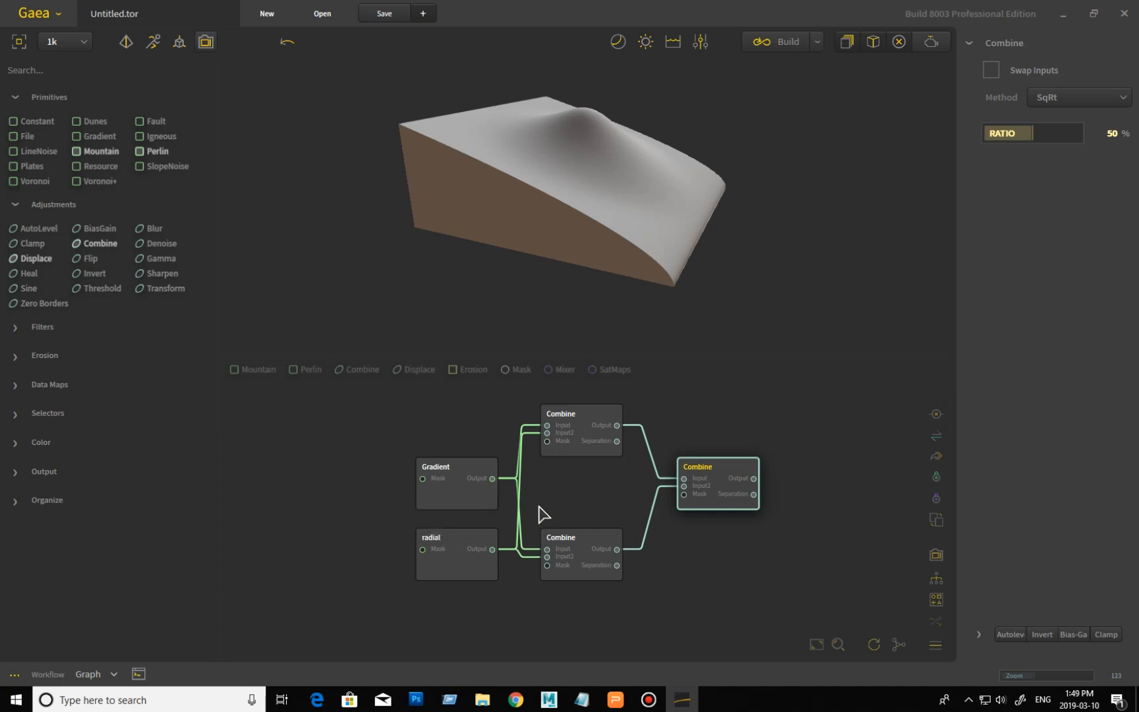
Move the Gradient and radial nodes farther away from the Combine nodes to space out their connections.
drag(439, 489, 428, 472)
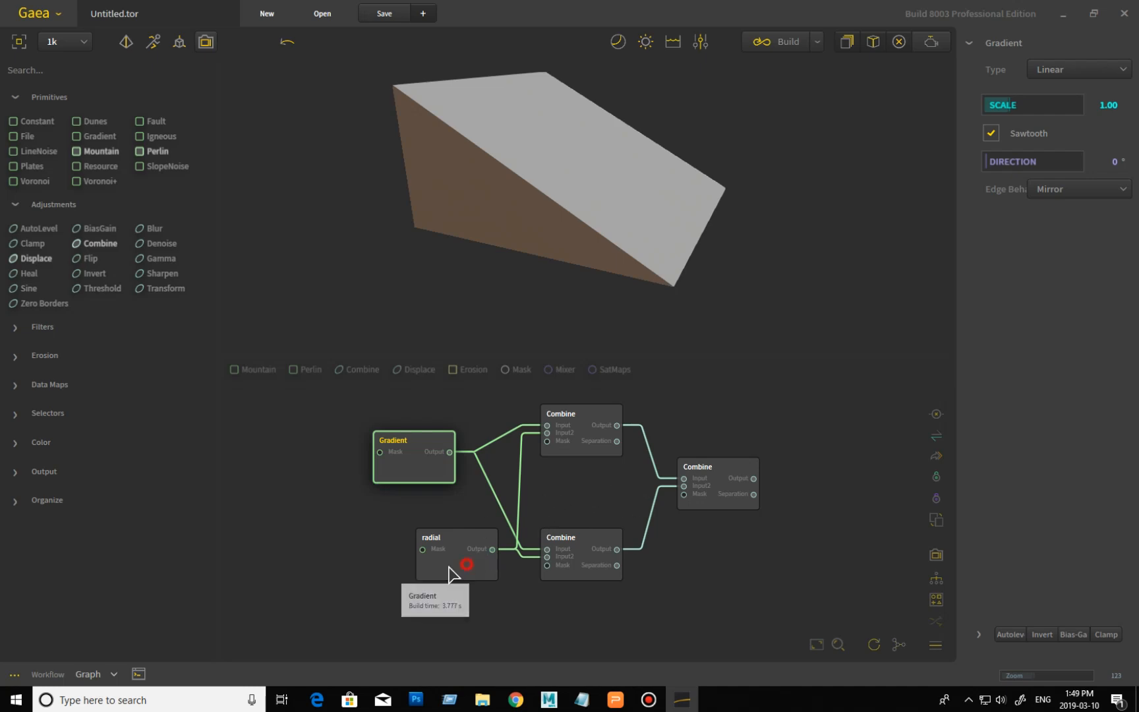
drag(396, 569, 422, 556)
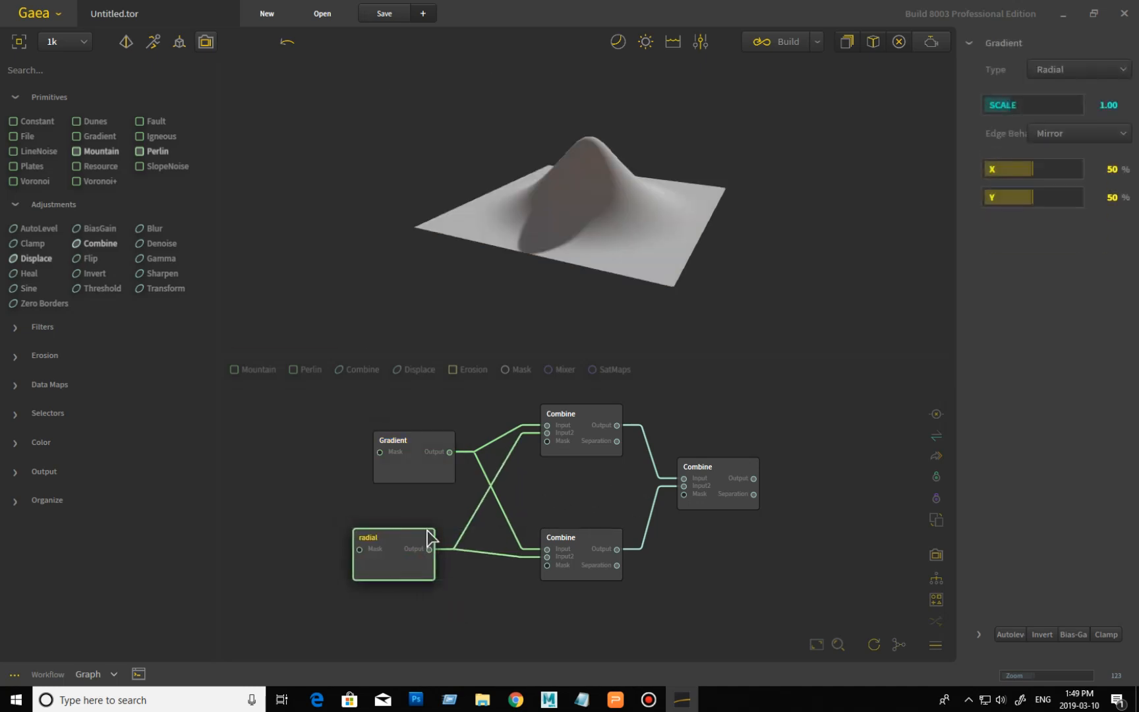
drag(427, 462, 380, 466)
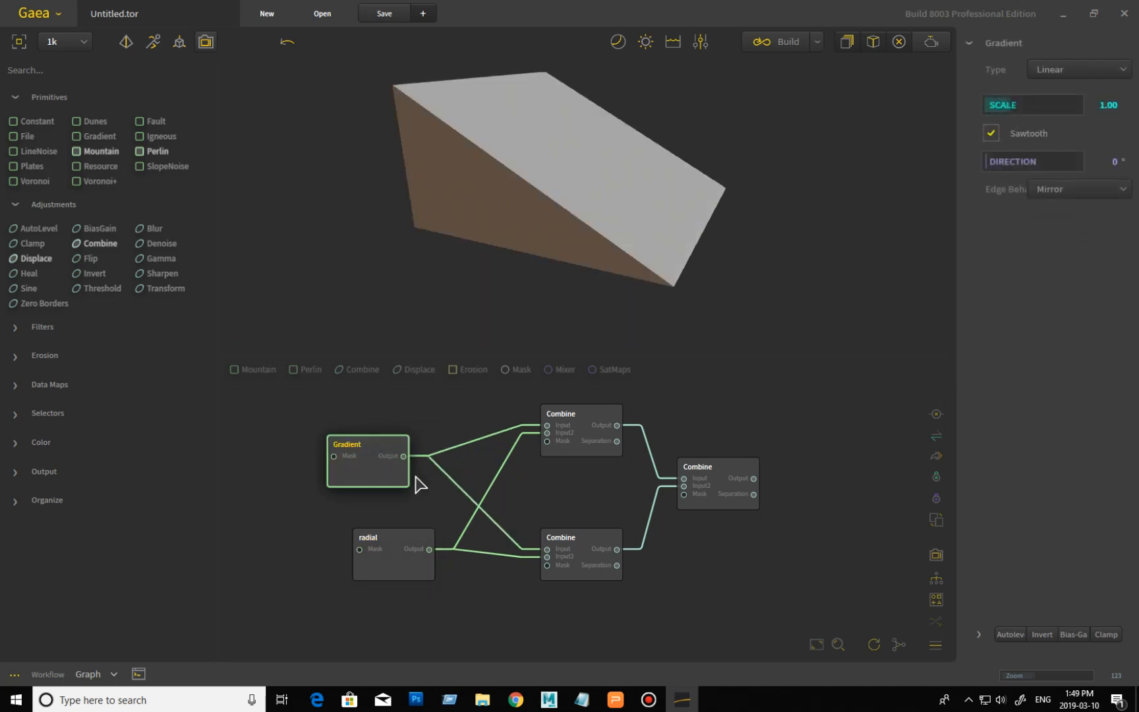